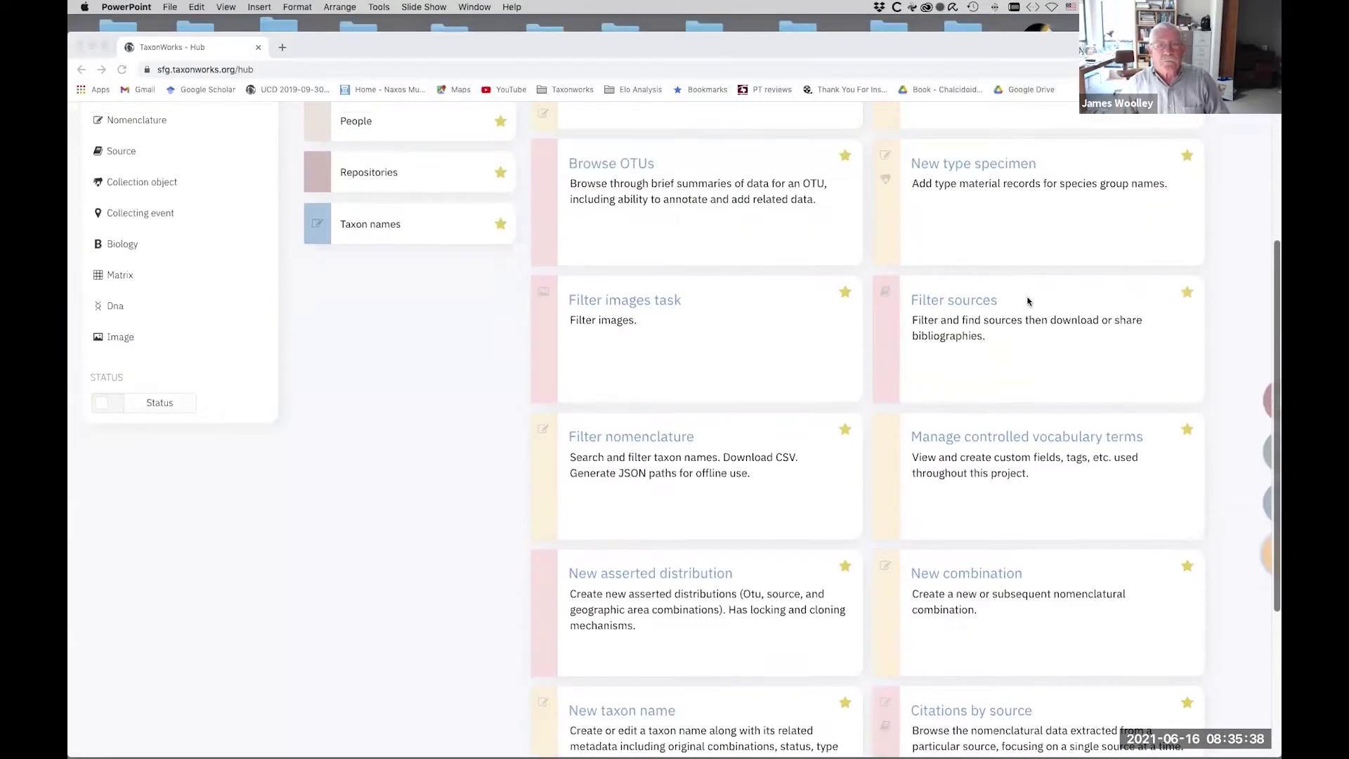
scroll(1027, 301, up, 5)
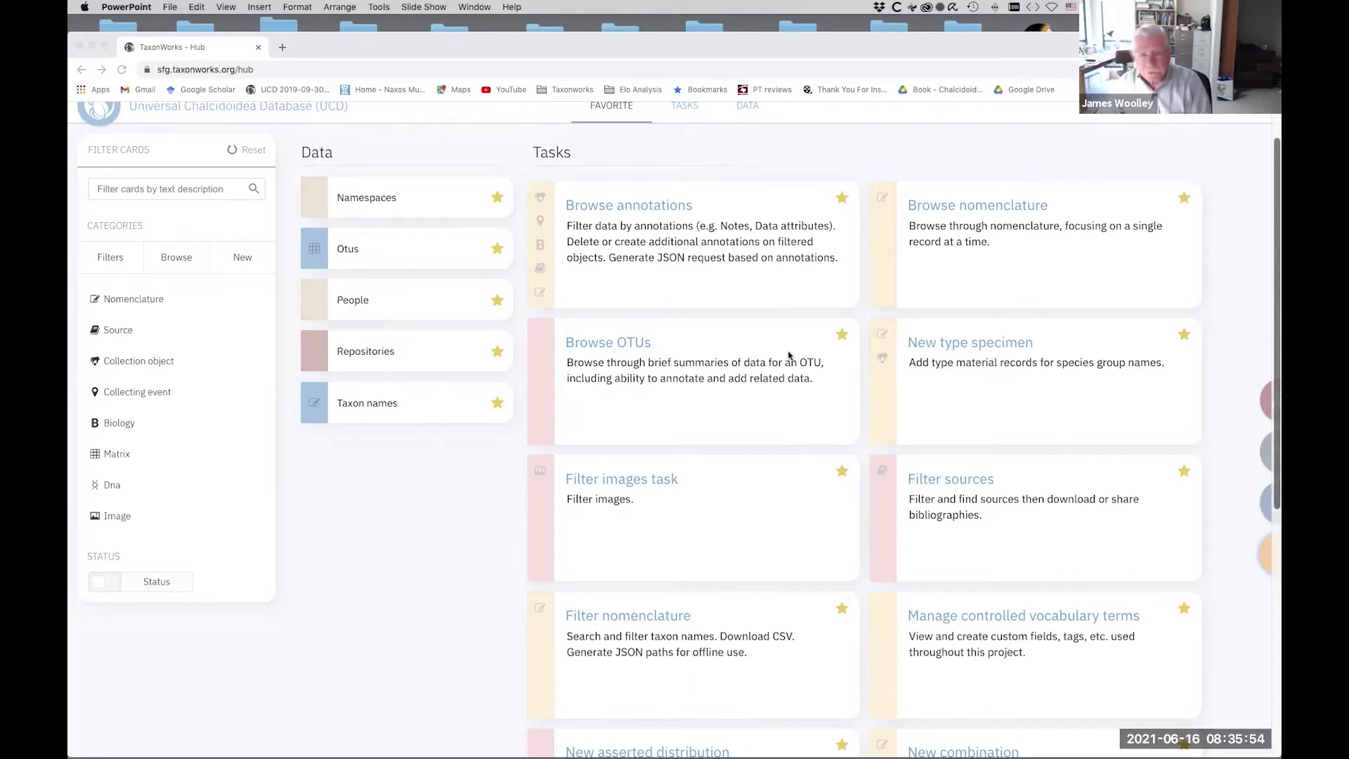
scroll(790, 355, down, 1)
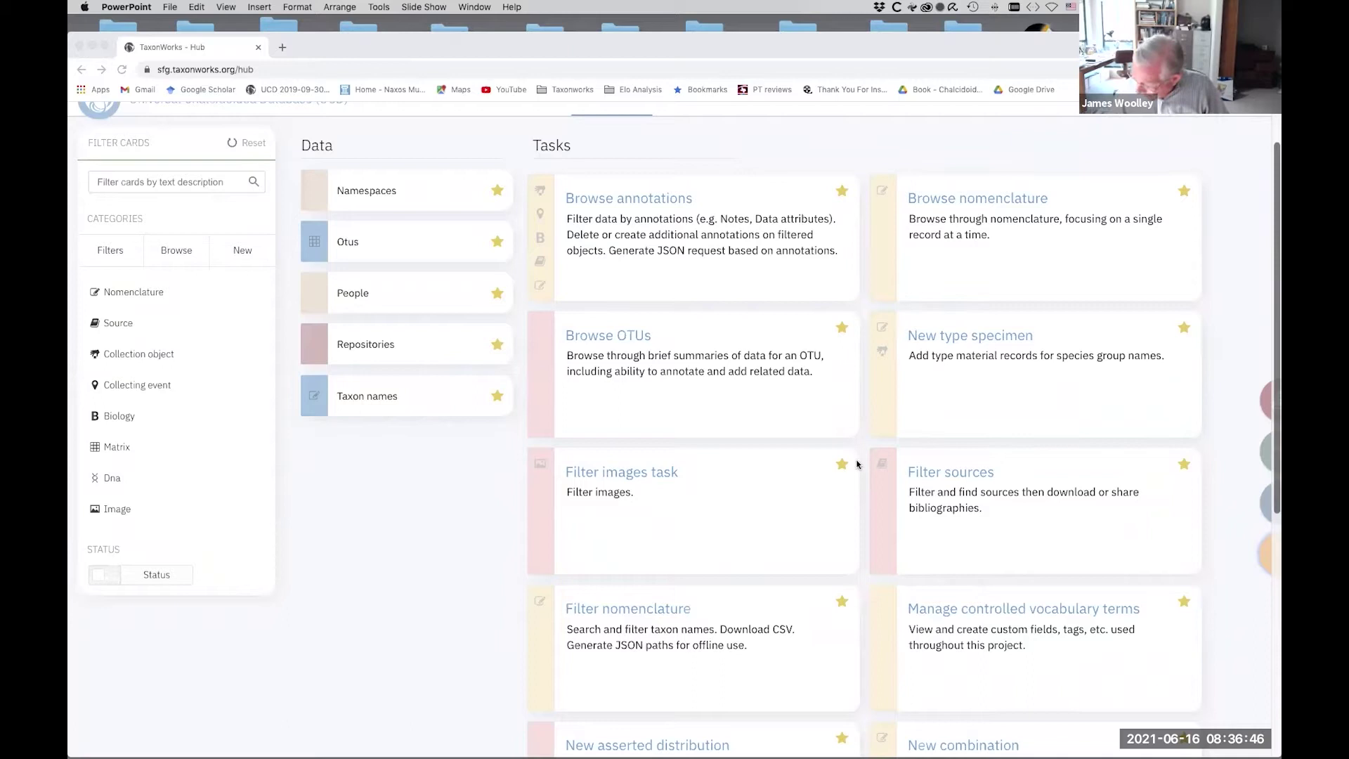
scroll(678, 478, down, 2)
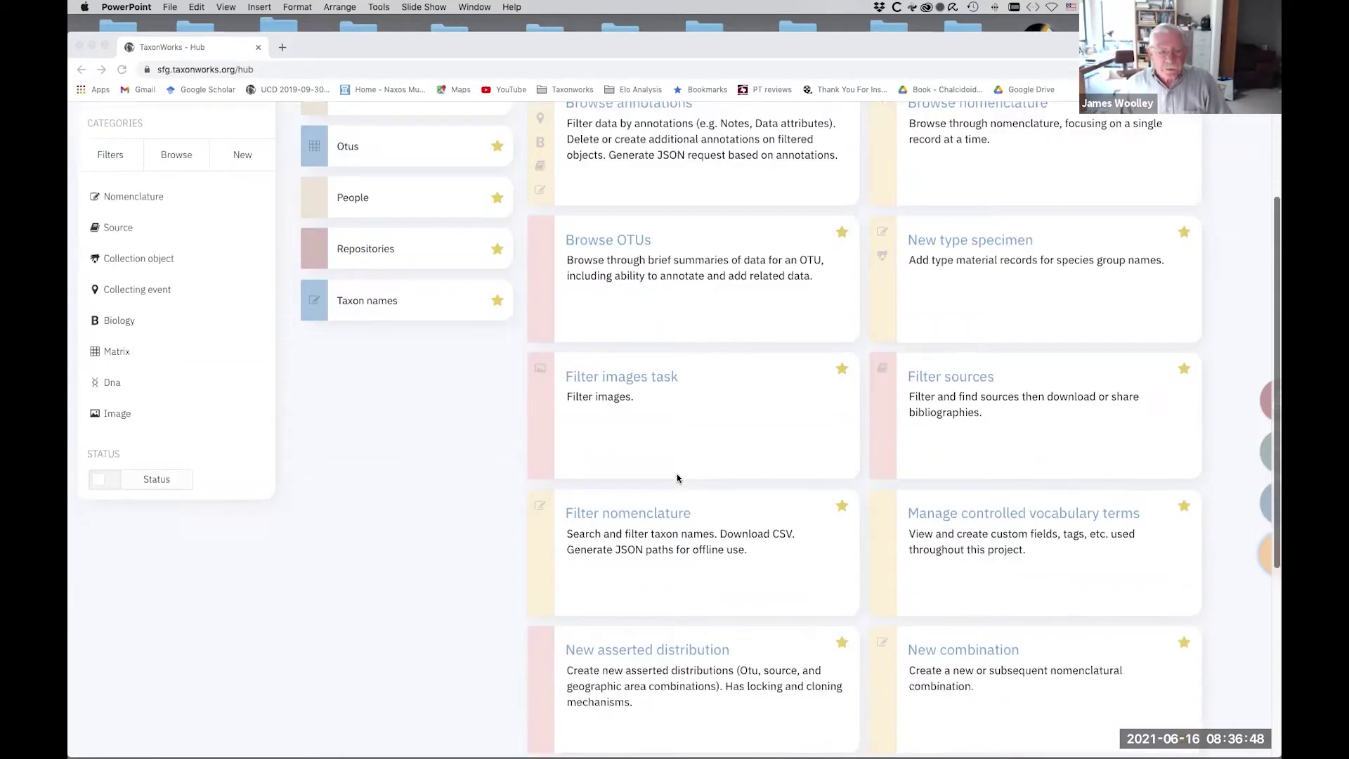
scroll(679, 476, down, 7)
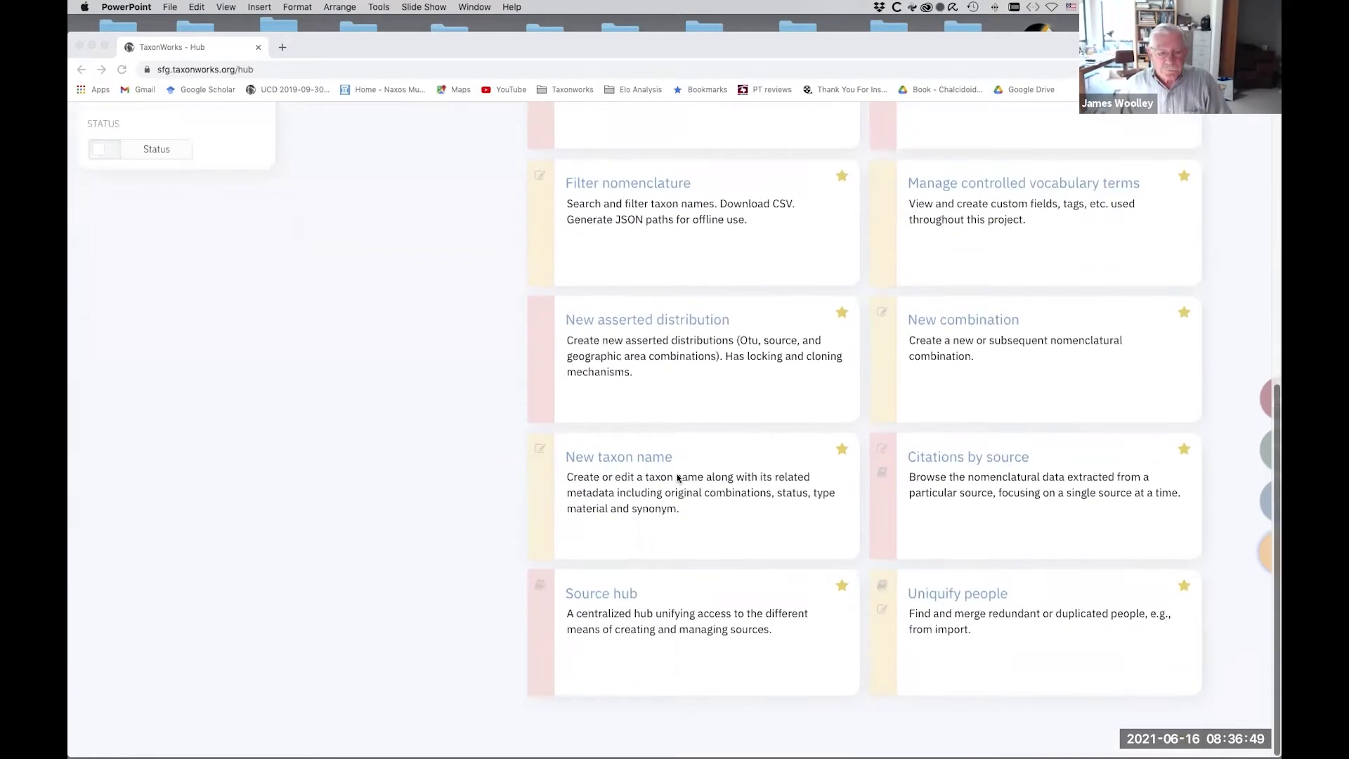
Step: Search the Source hub for the 2021 Psyllaephagus paper by its author's surname
click(606, 598)
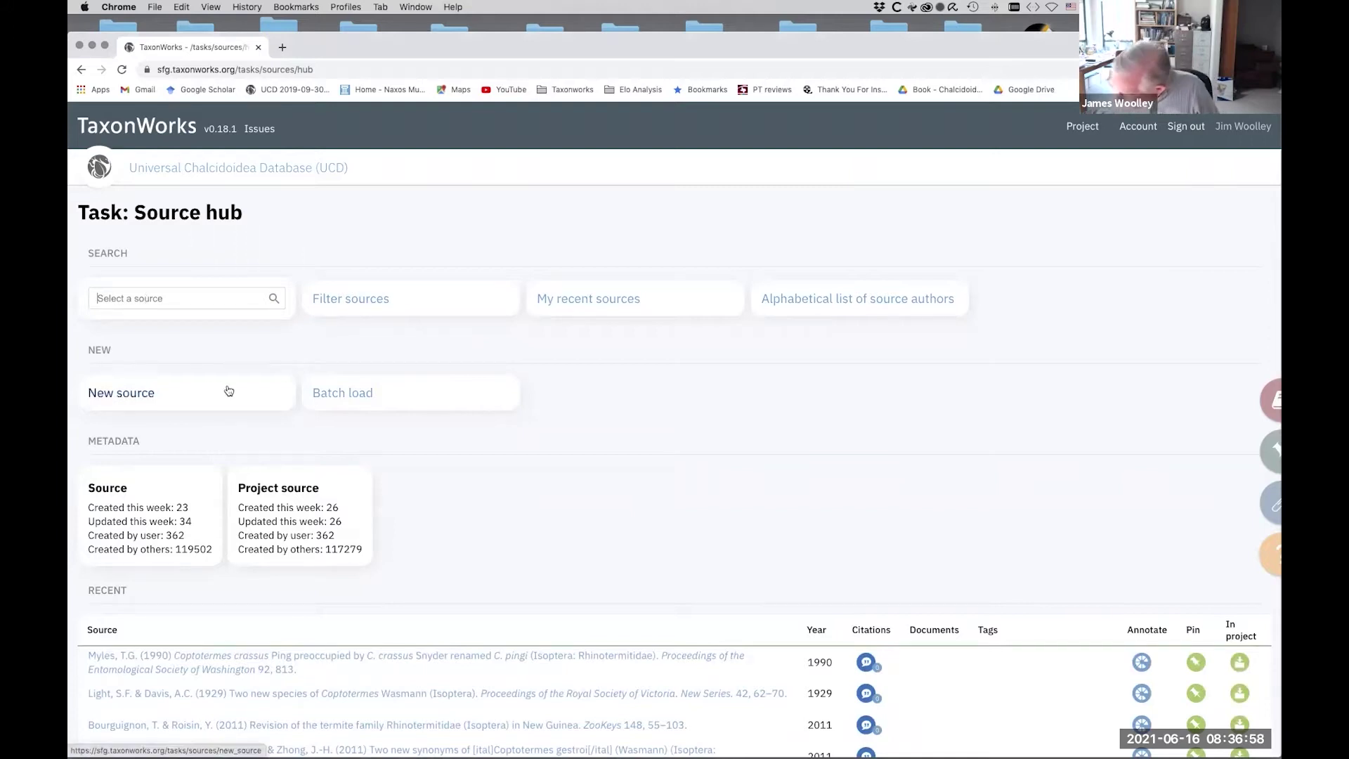
text(Wu)
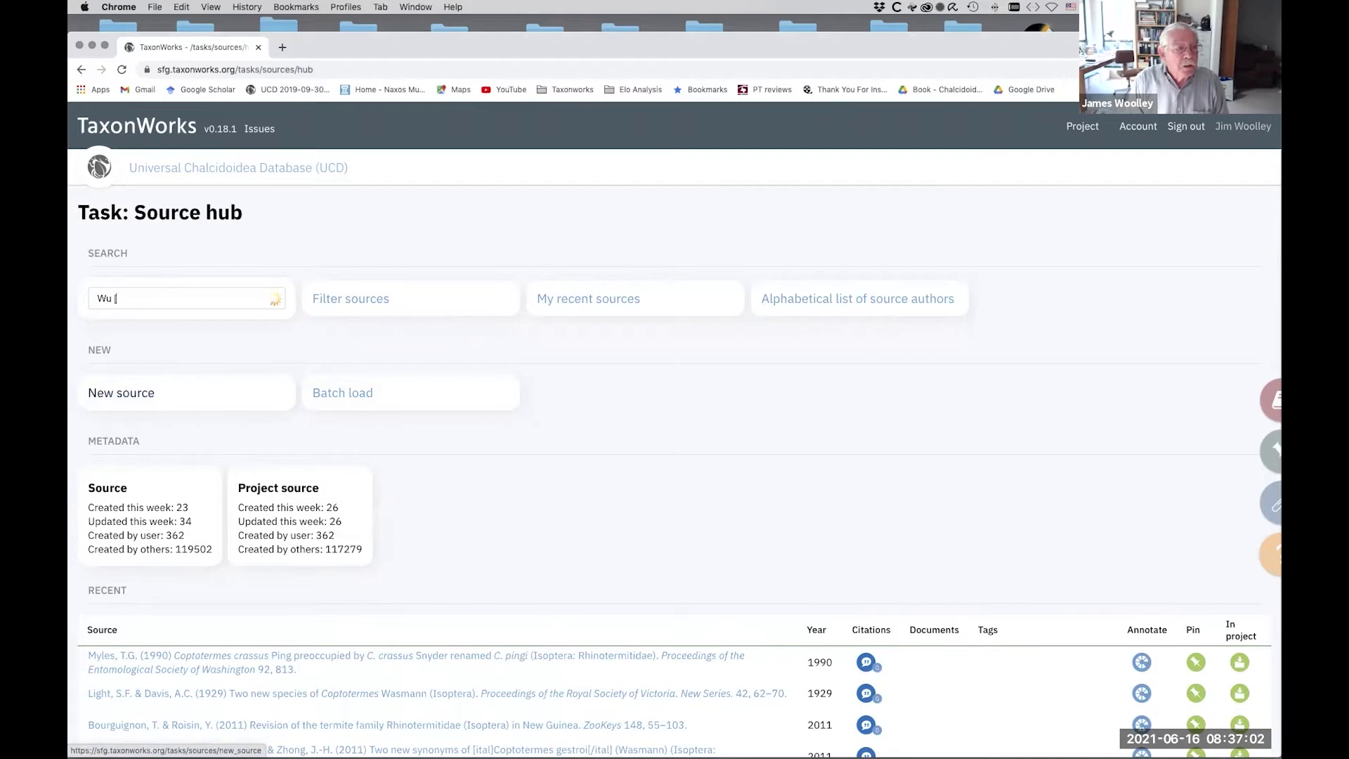
text( p)
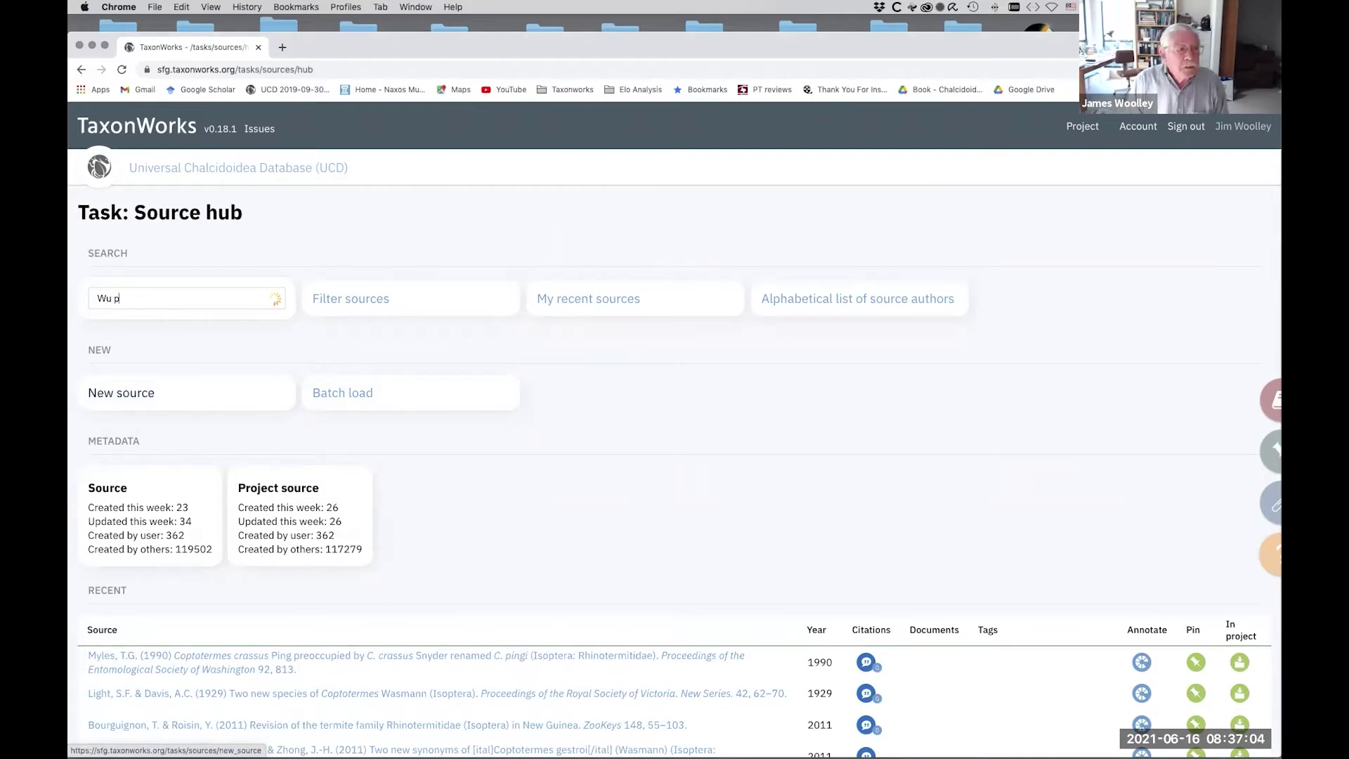
text(s)
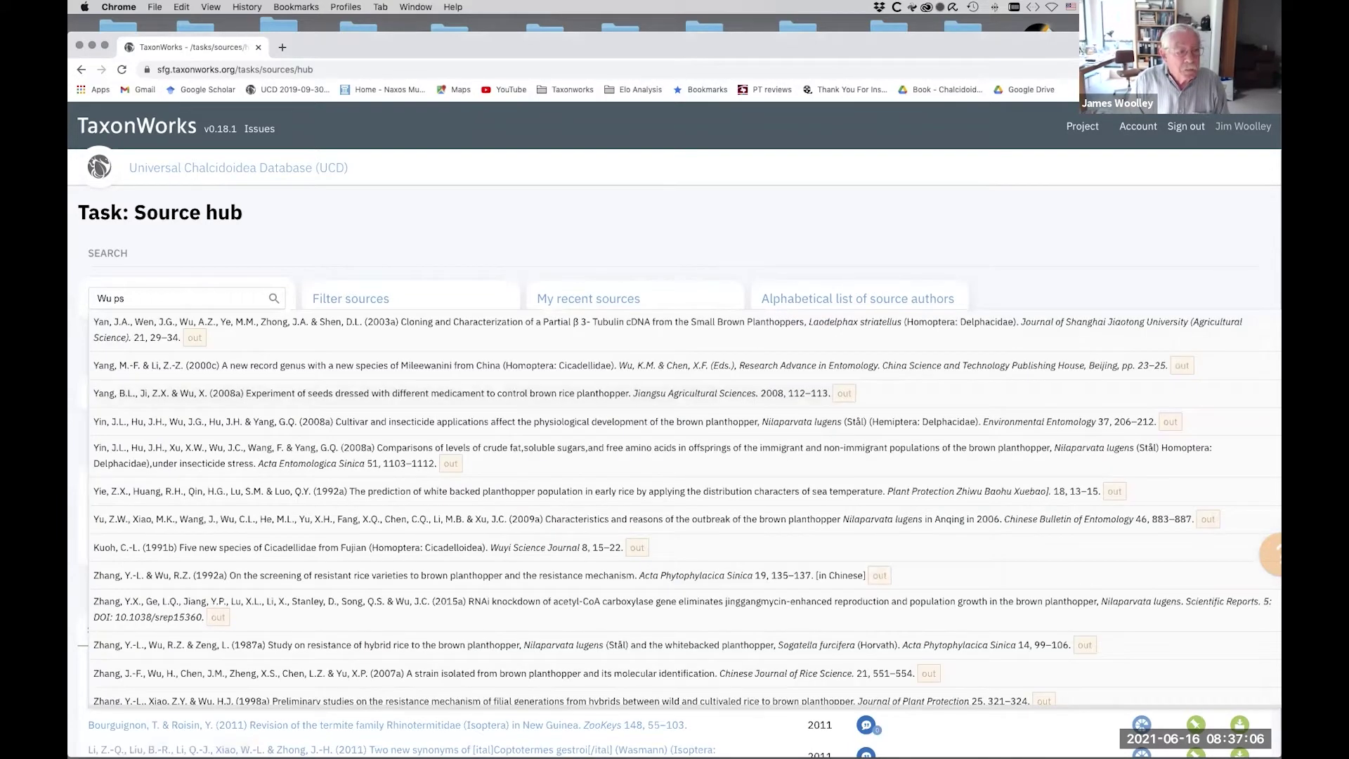
text(yllae)
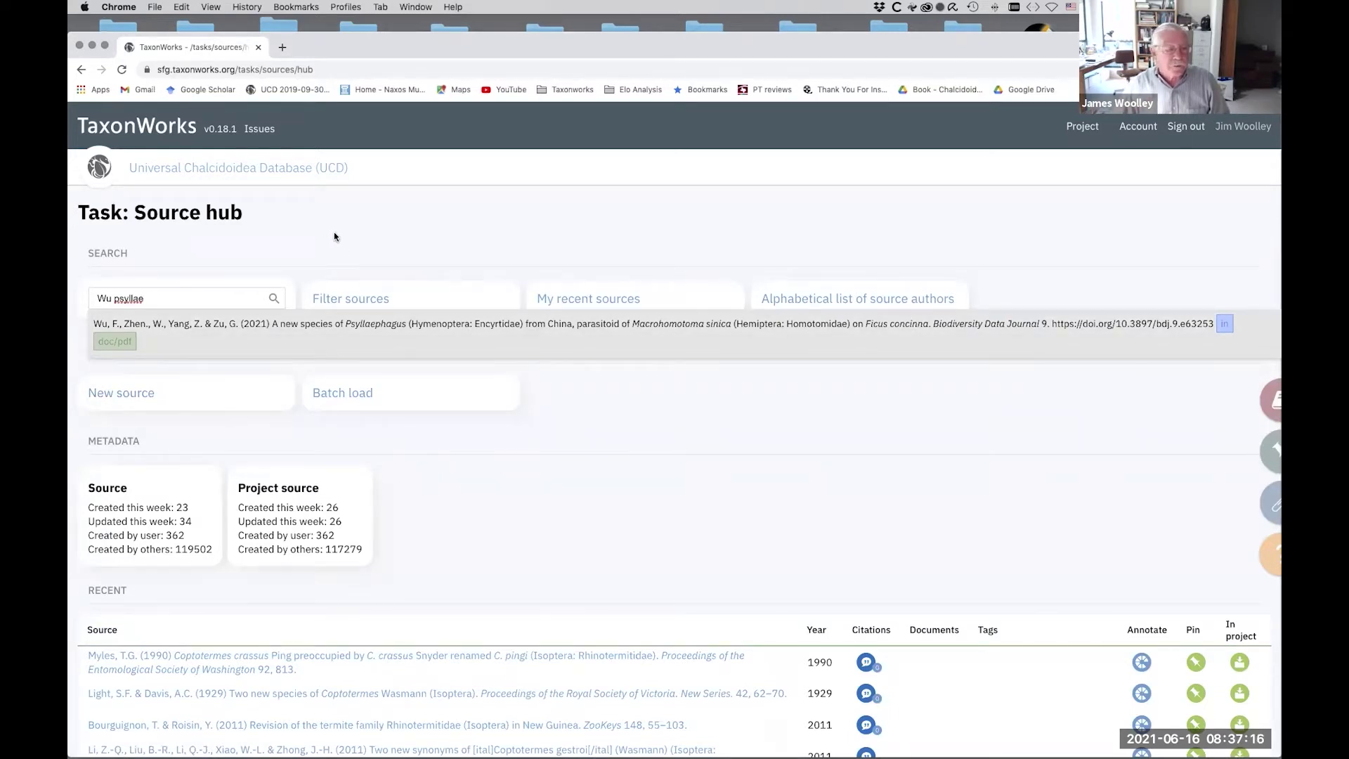
Step: Open the 2021 Psyllaephagus paper's source record, pin it, and confirm it on the pinboard
click(299, 329)
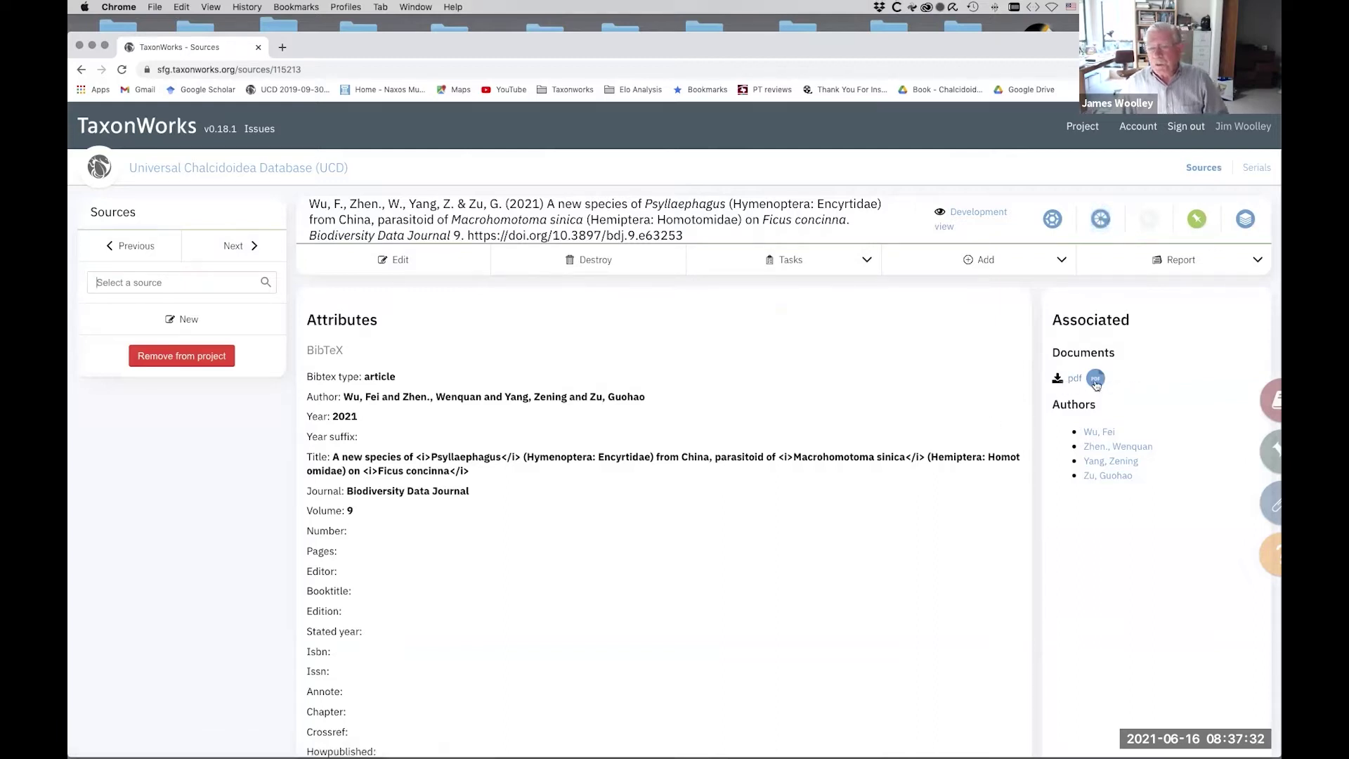
mouse_move(1197, 306)
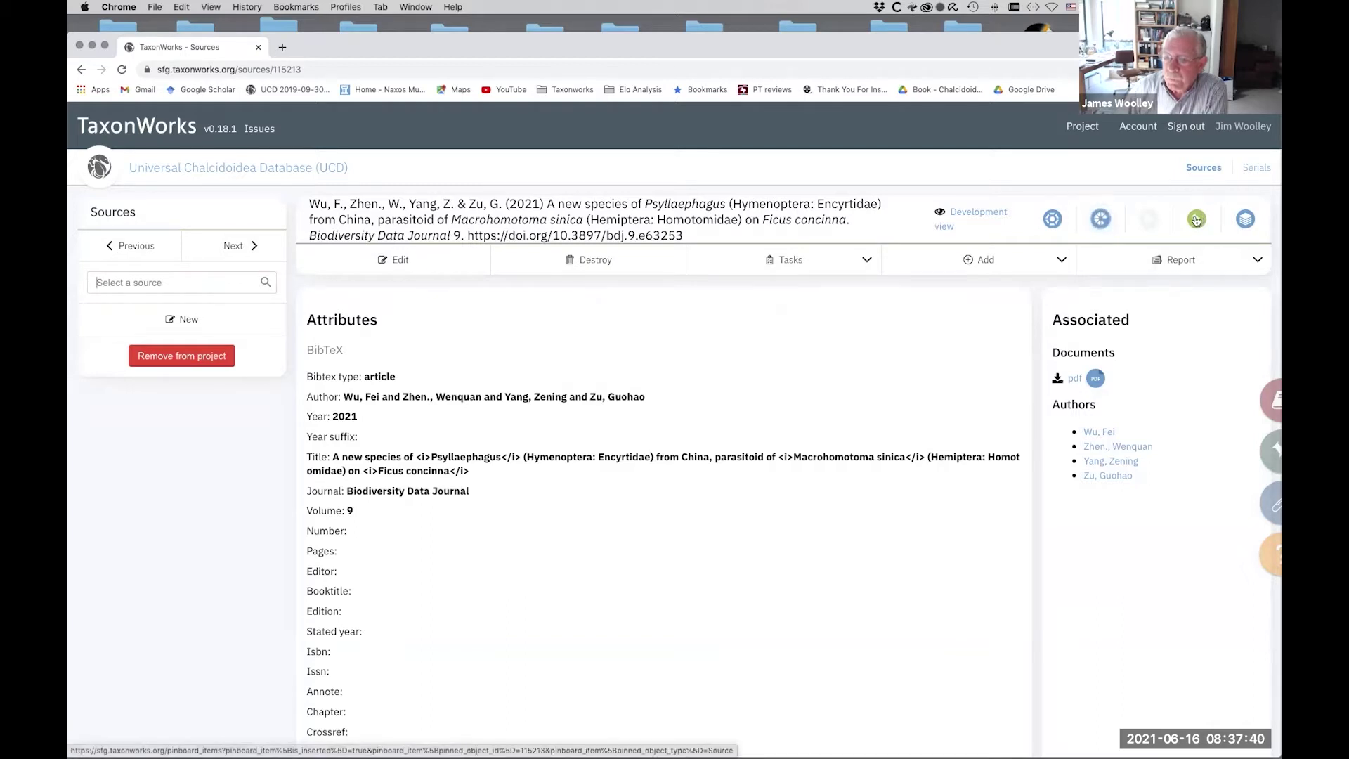
click(1197, 221)
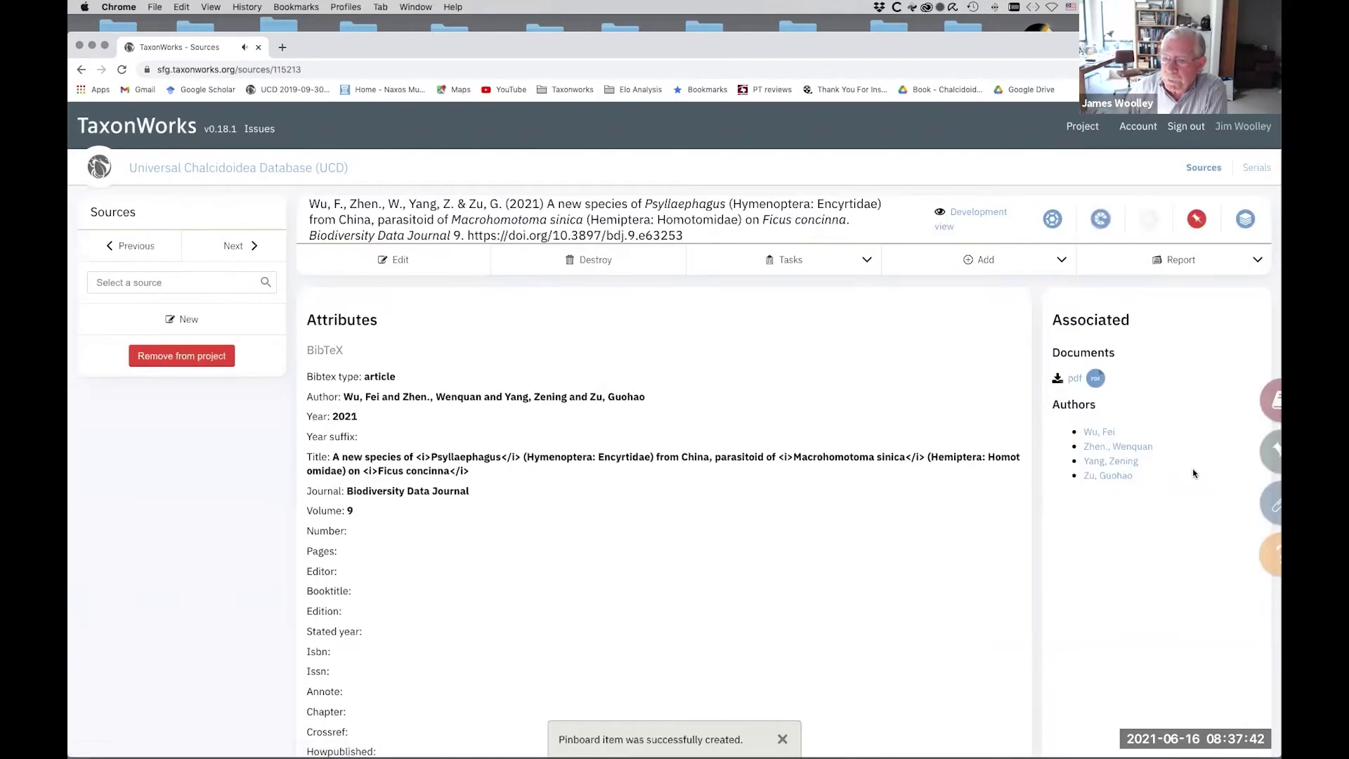
click(1270, 453)
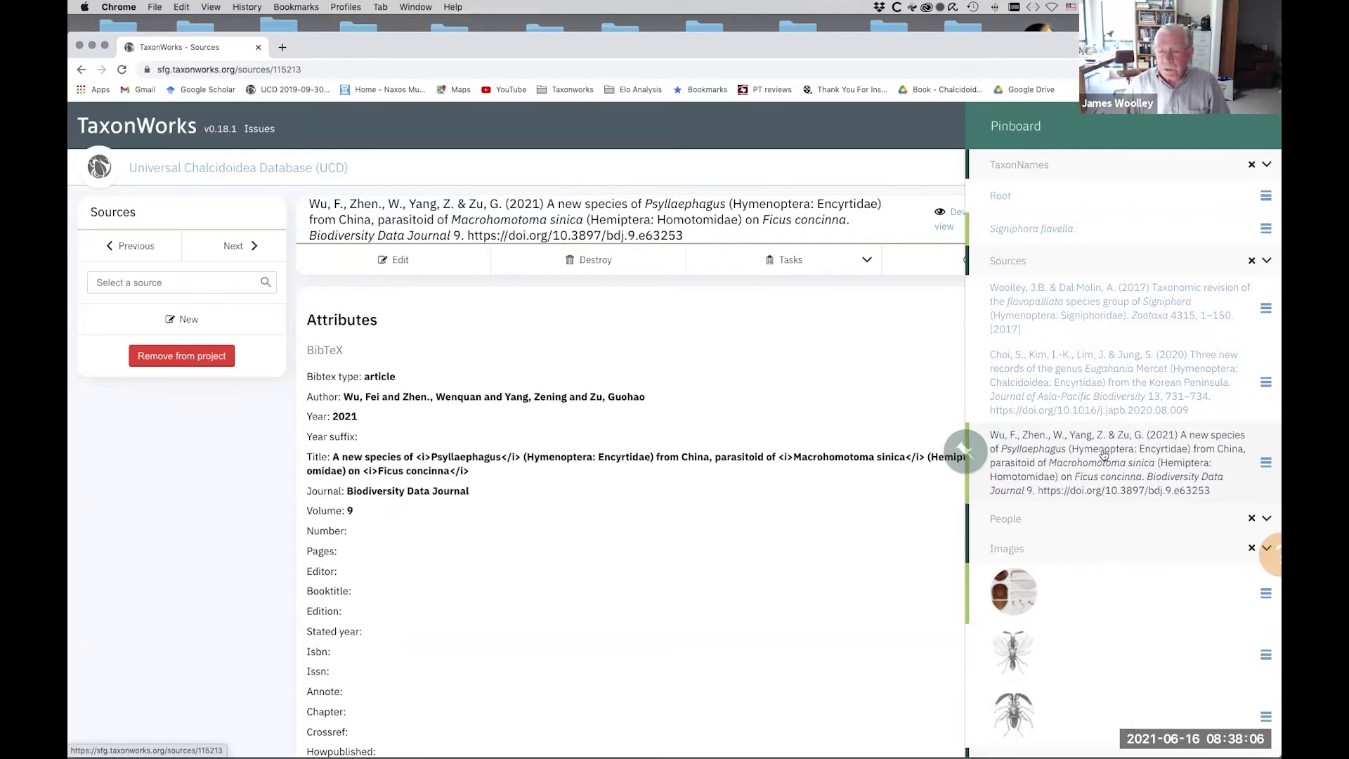
click(965, 451)
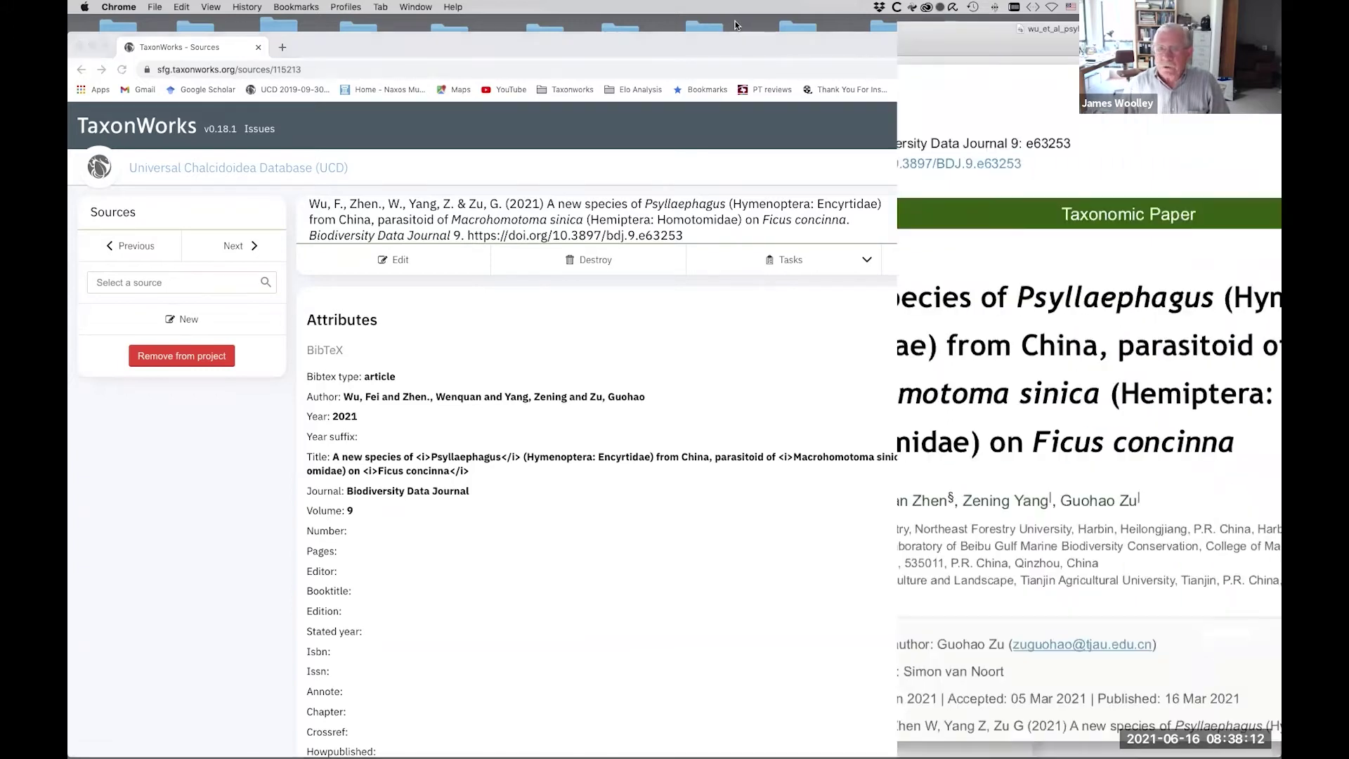
drag(633, 20, 631, 26)
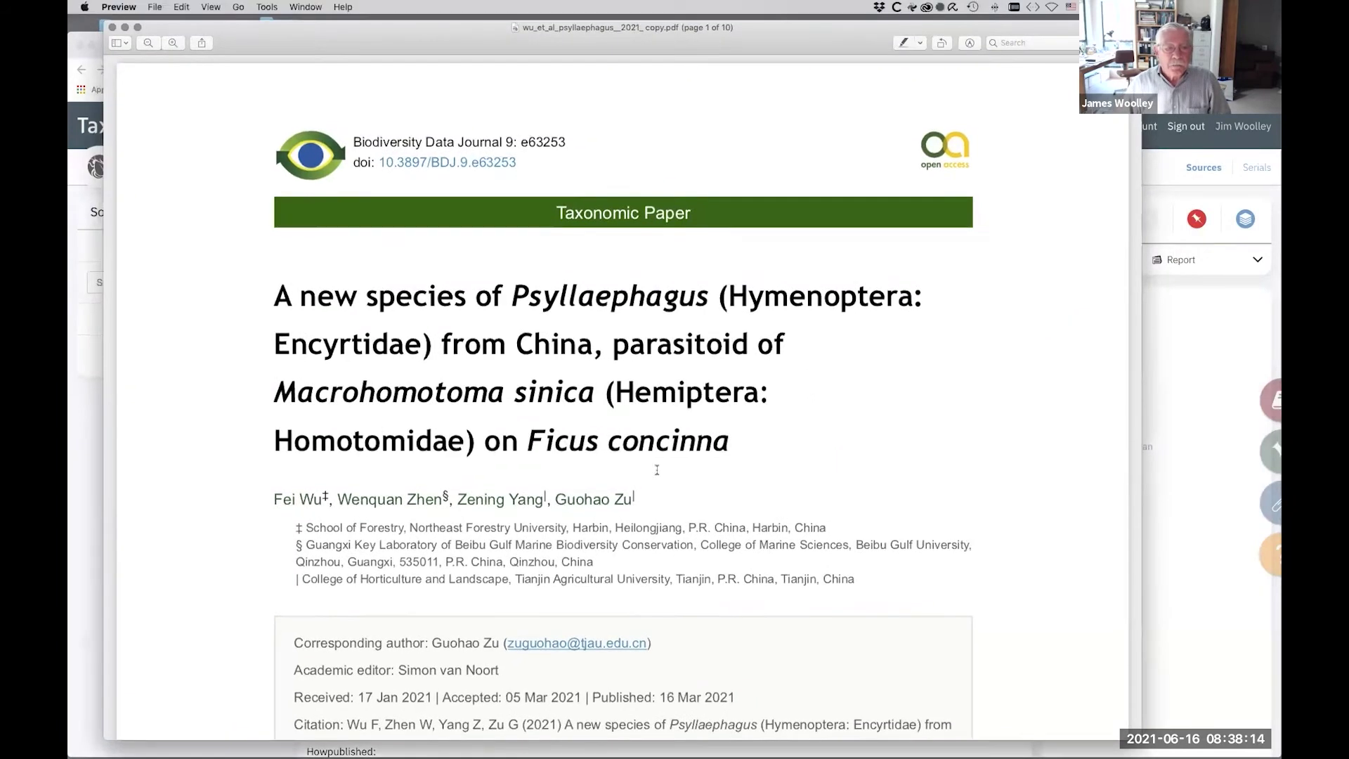
scroll(659, 469, down, 2)
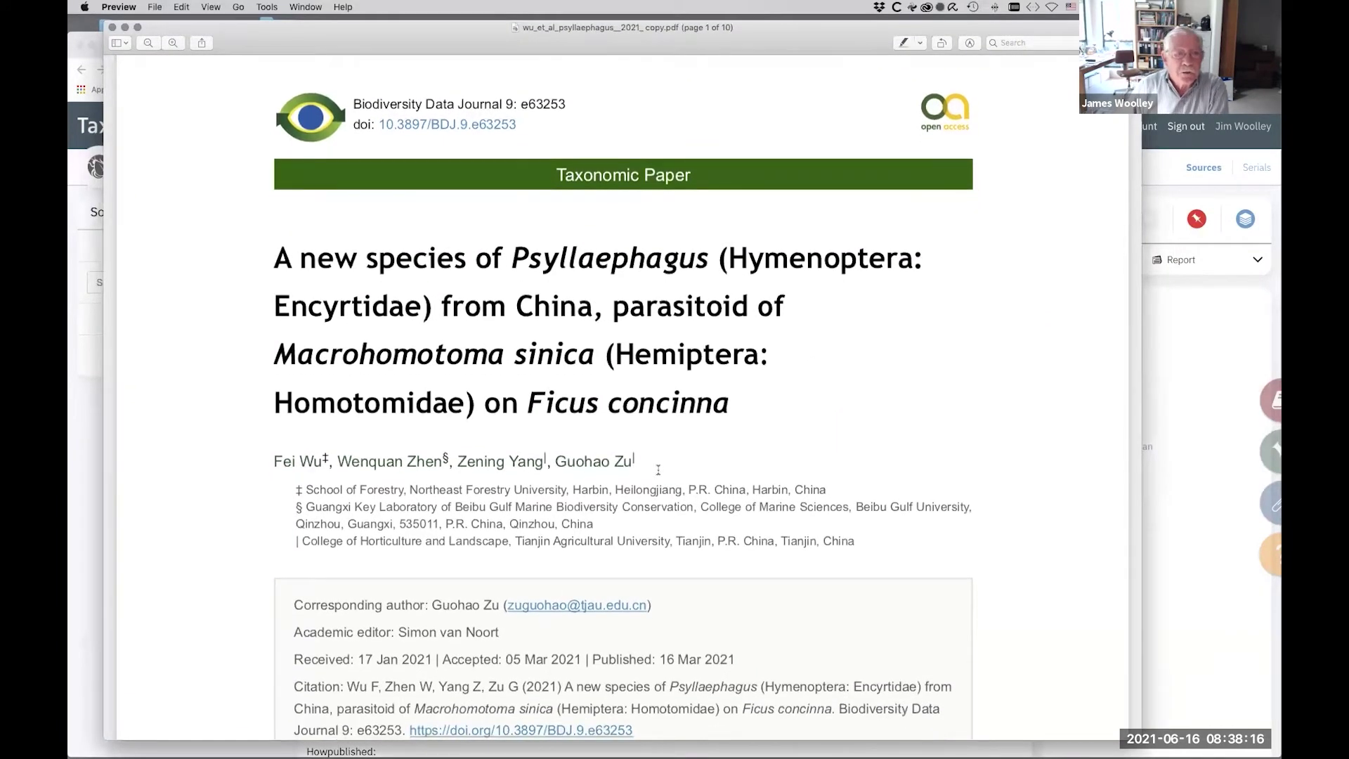
scroll(659, 470, down, 5)
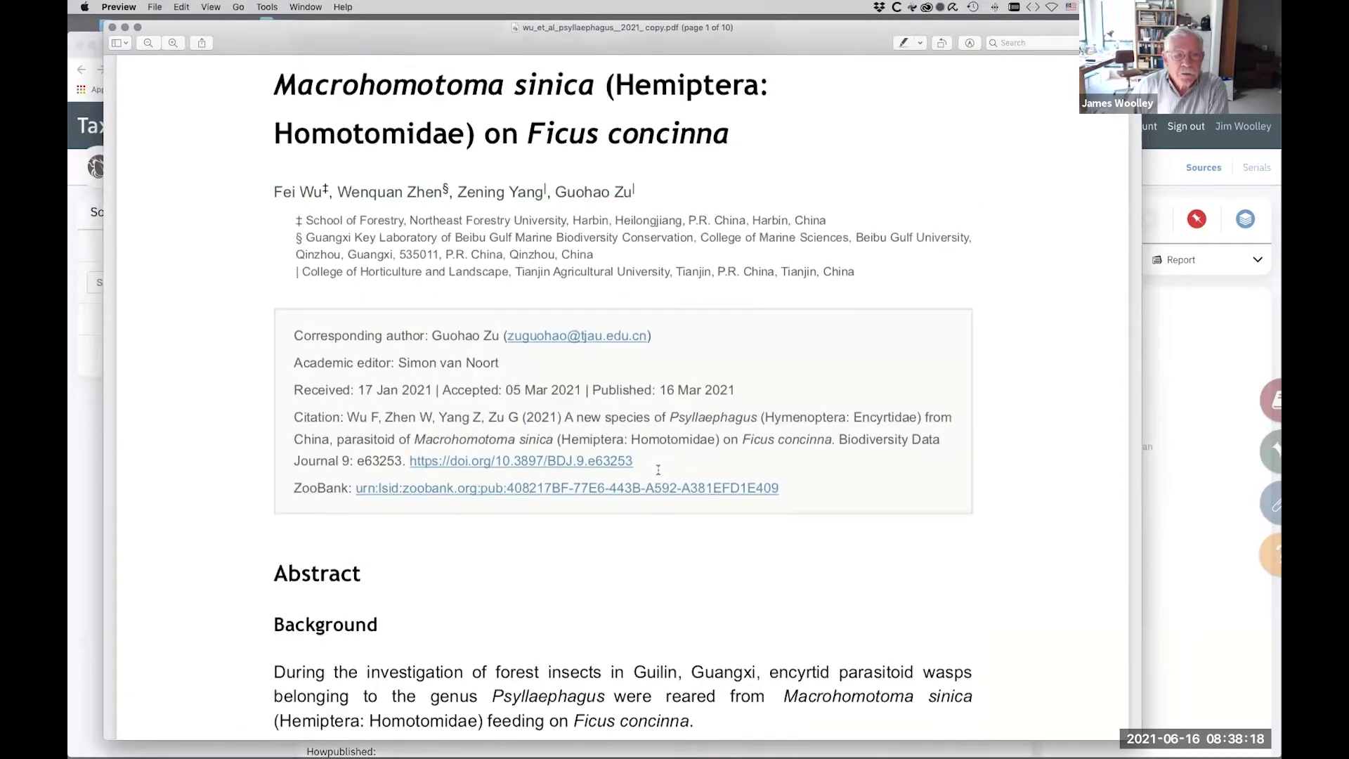
scroll(659, 469, down, 9)
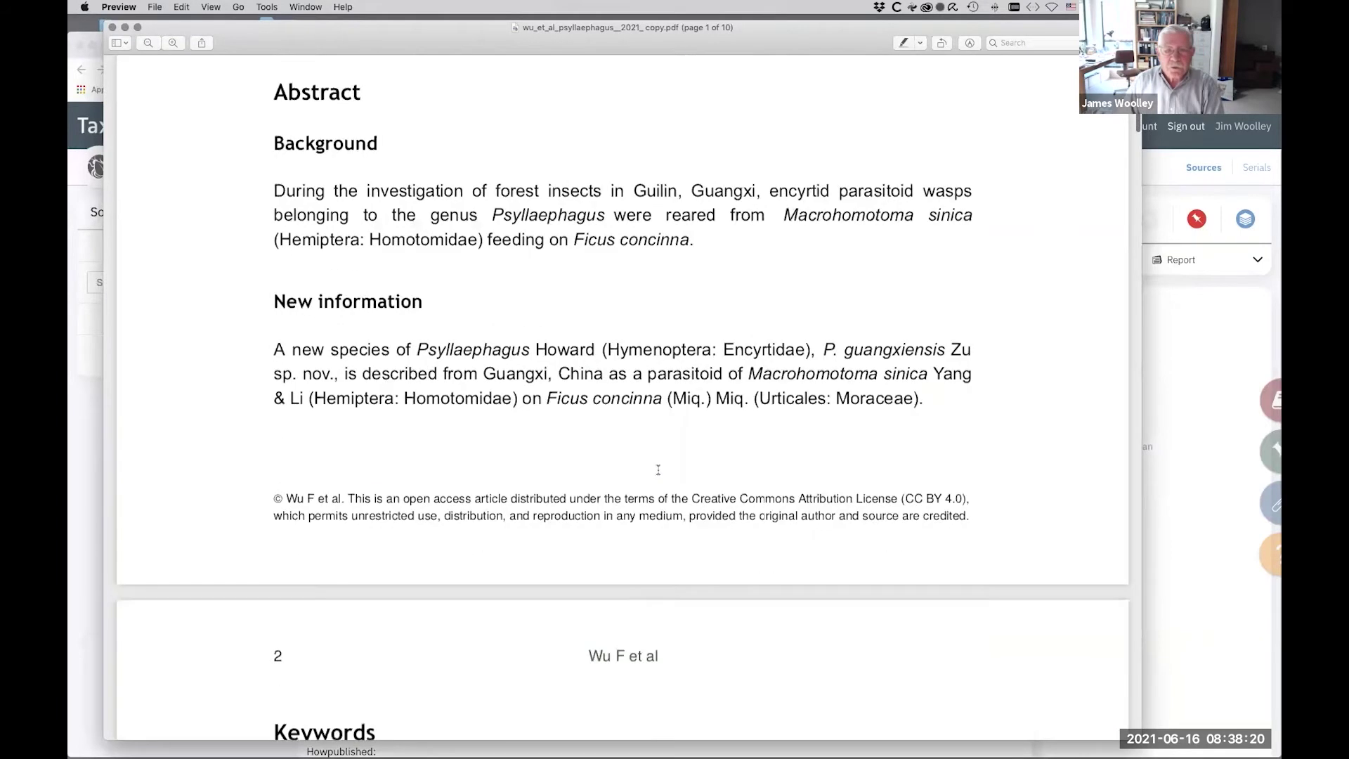
scroll(658, 469, down, 3)
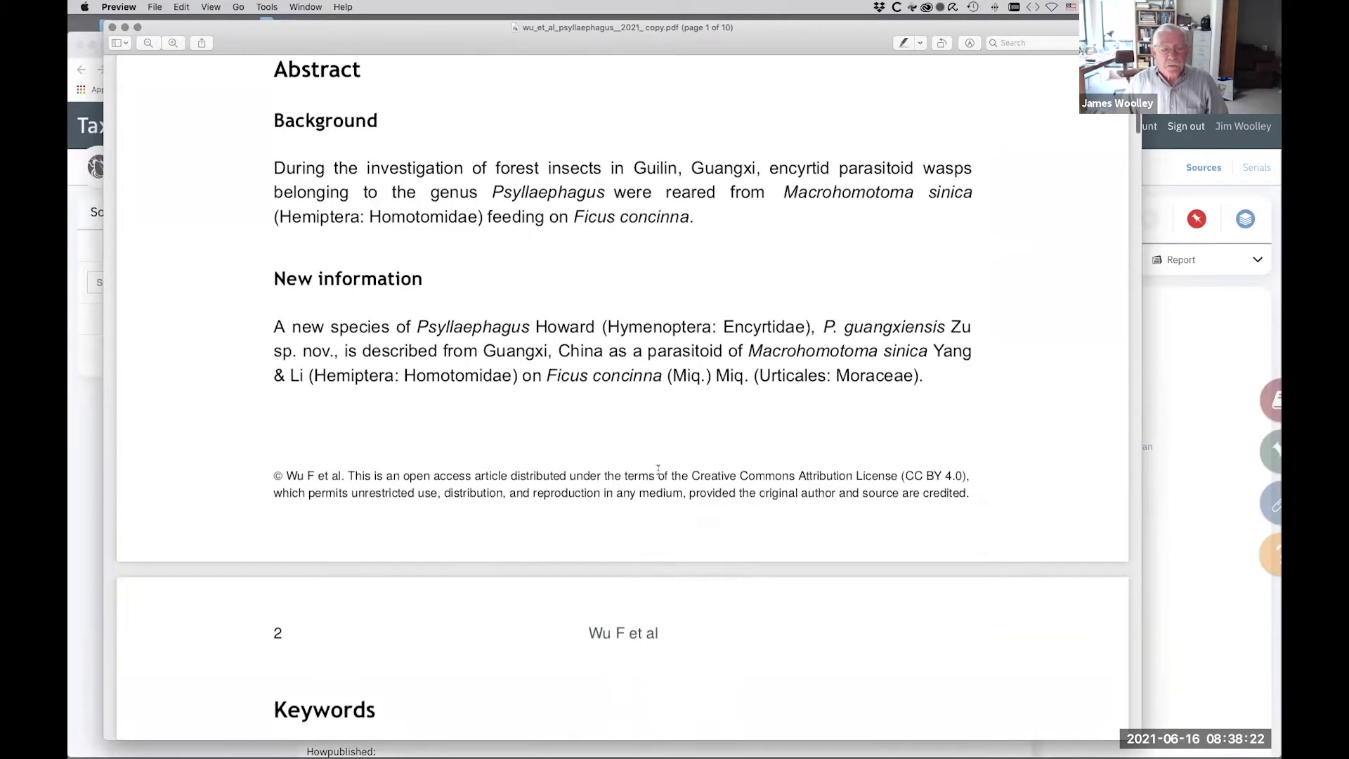
scroll(659, 470, down, 2)
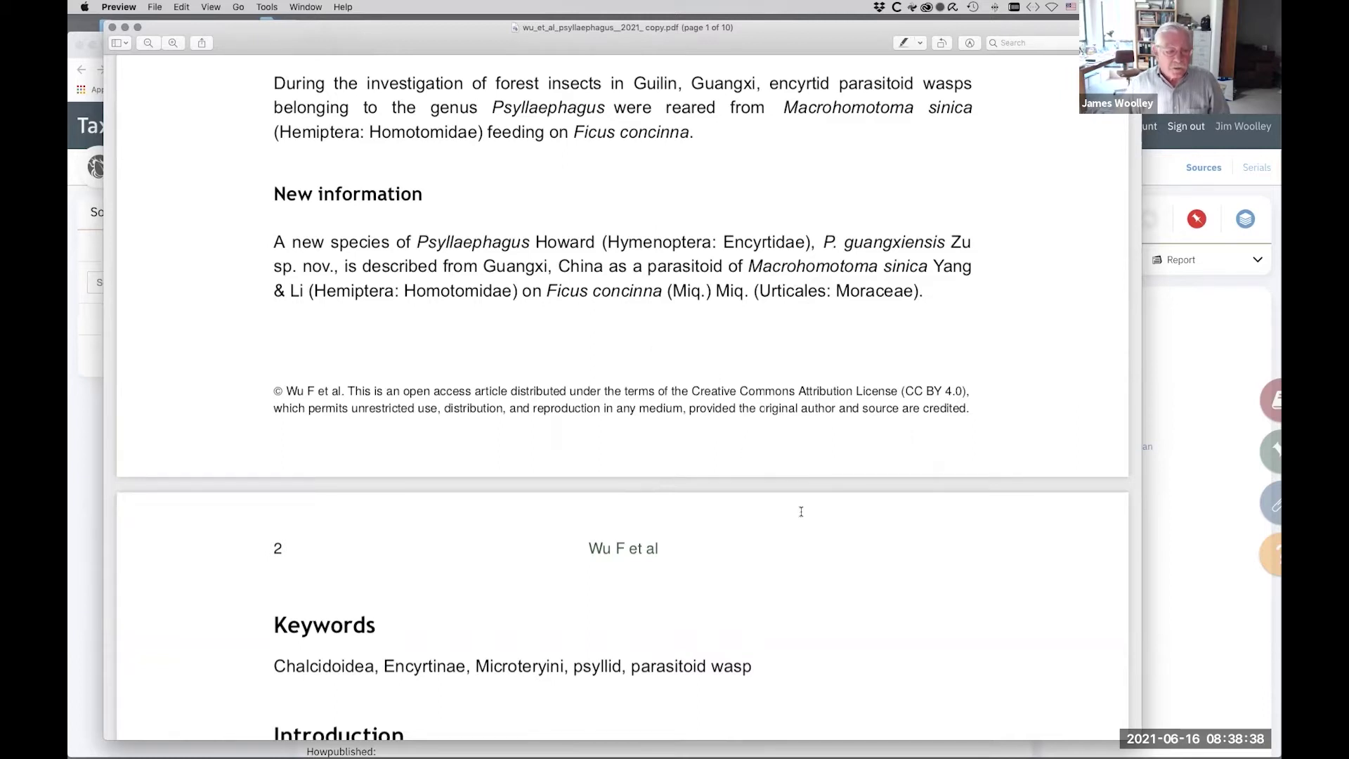
scroll(802, 511, down, 10)
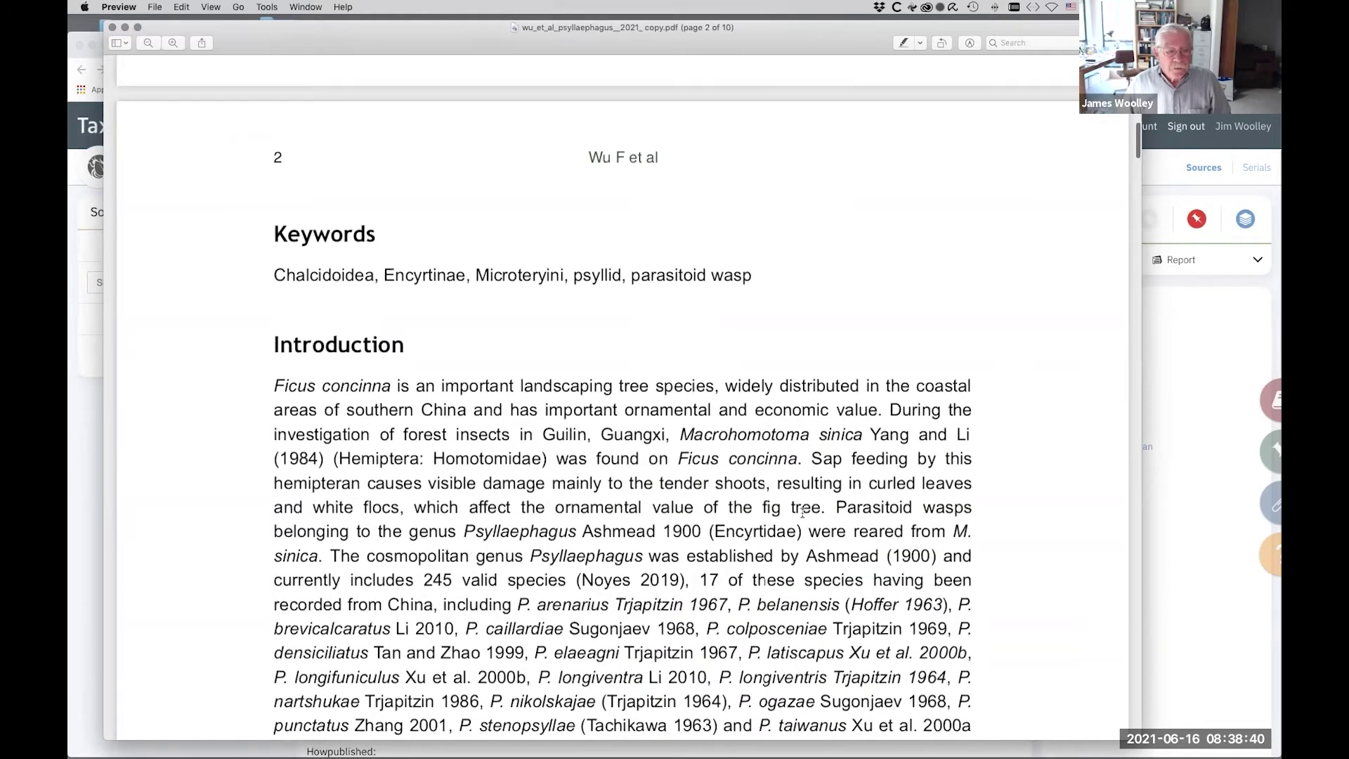
scroll(803, 511, down, 15)
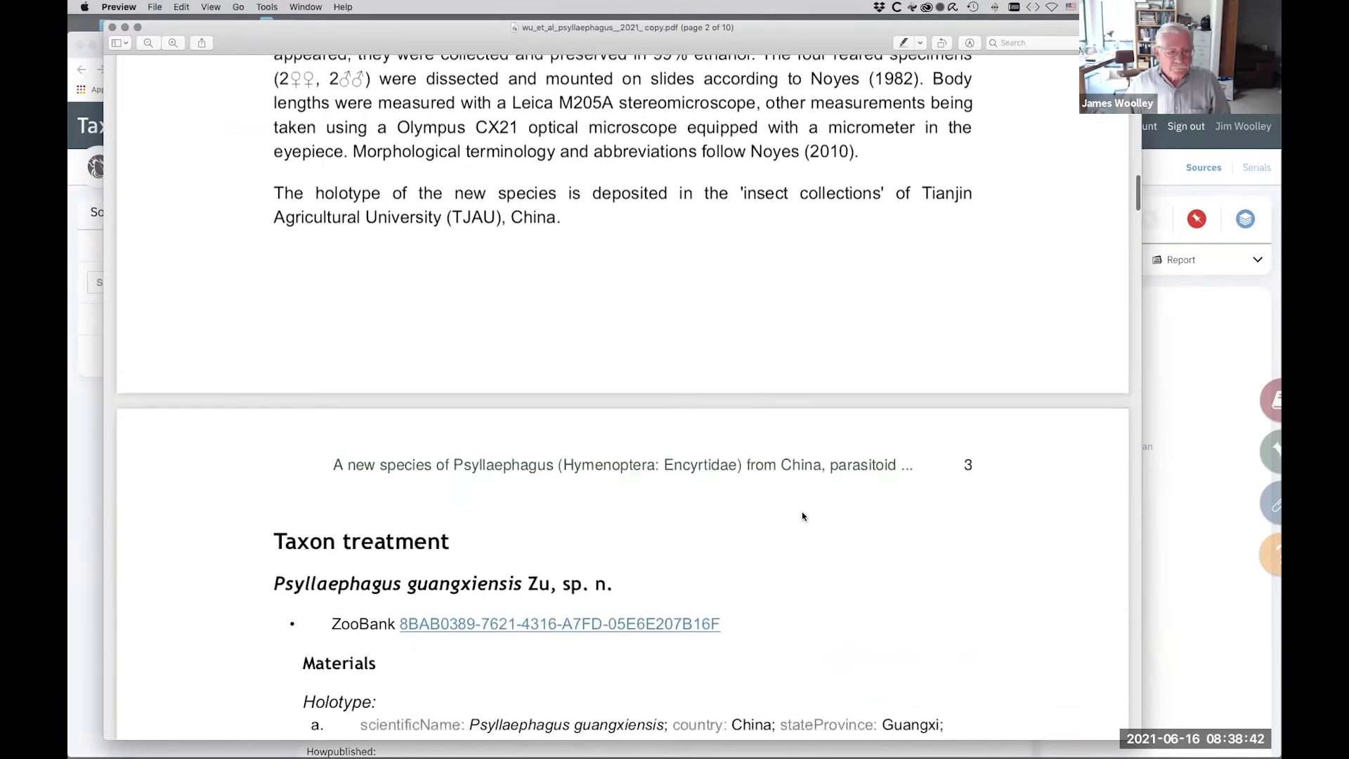
scroll(802, 517, down, 8)
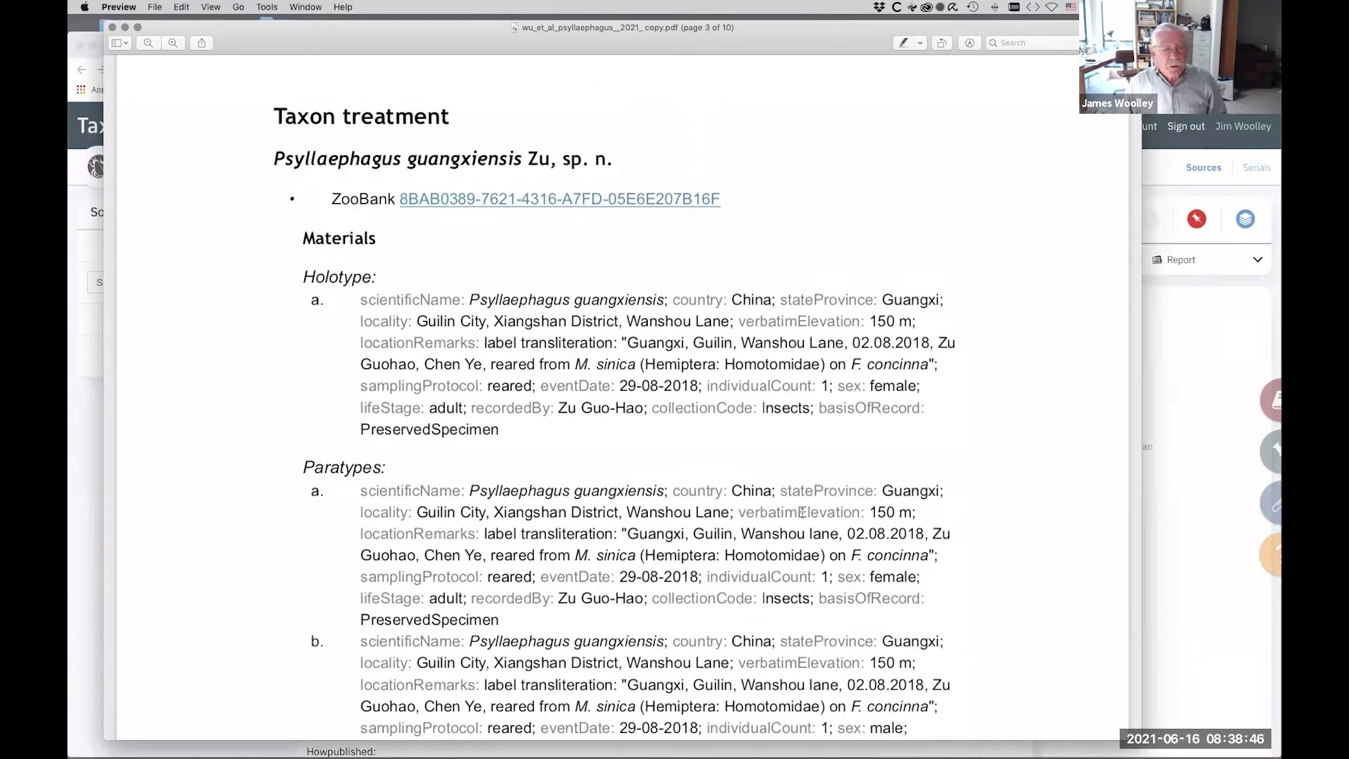
scroll(802, 512, down, 5)
scroll(802, 514, up, 3)
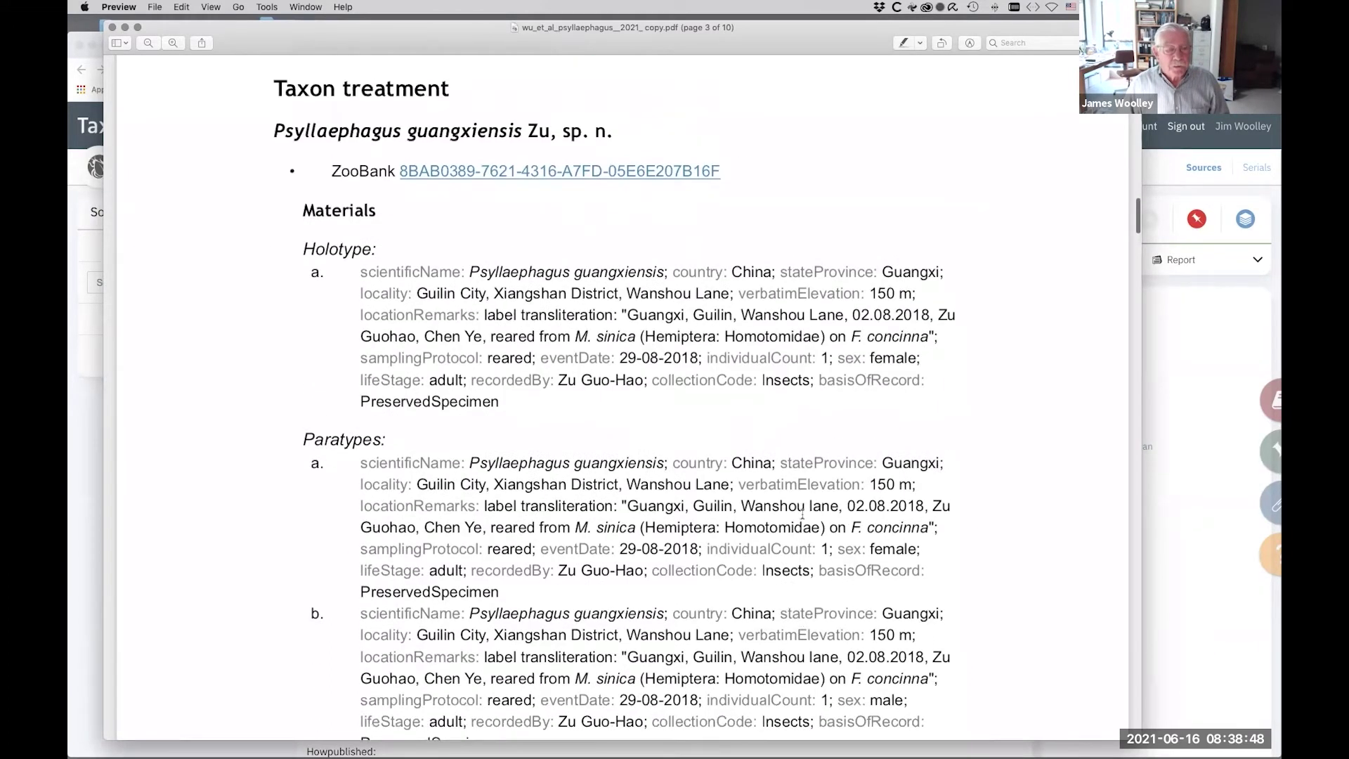
scroll(803, 513, down, 3)
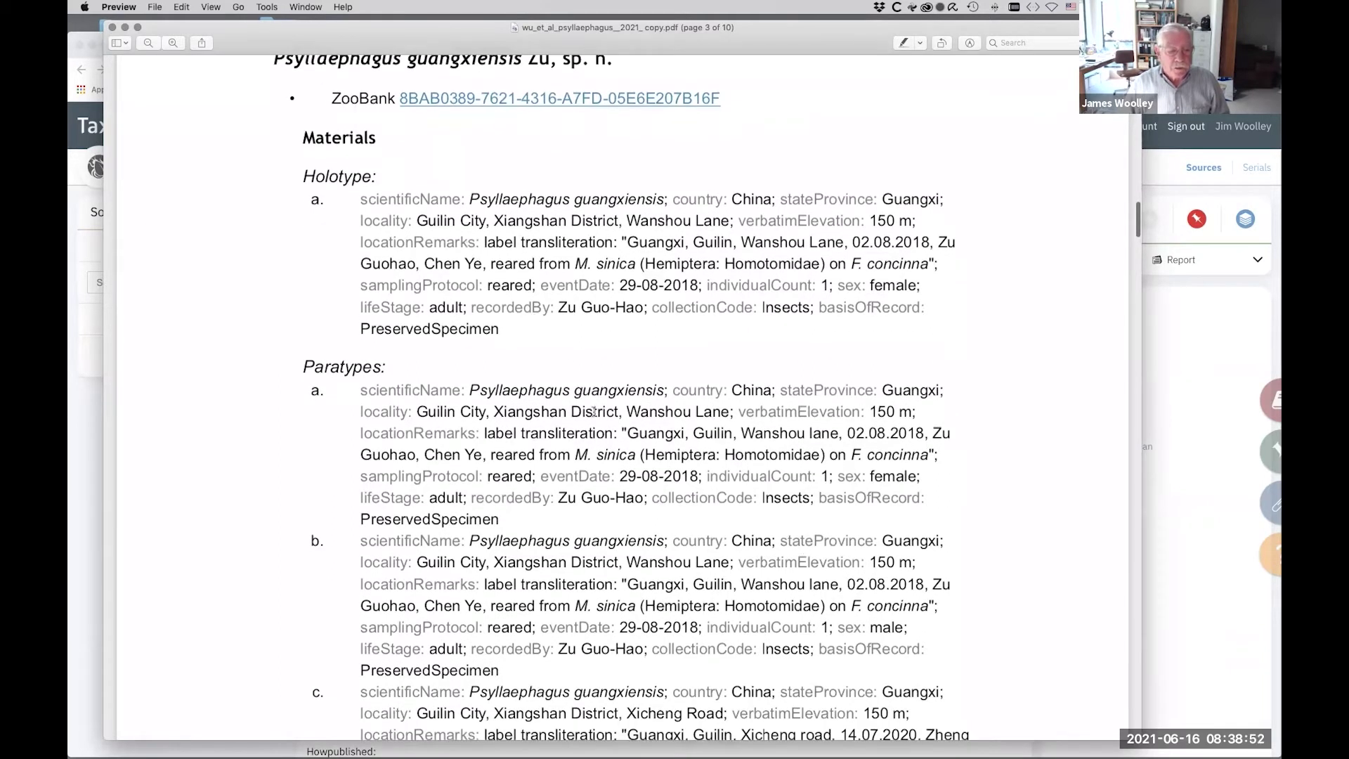
scroll(594, 416, down, 15)
scroll(594, 415, down, 20)
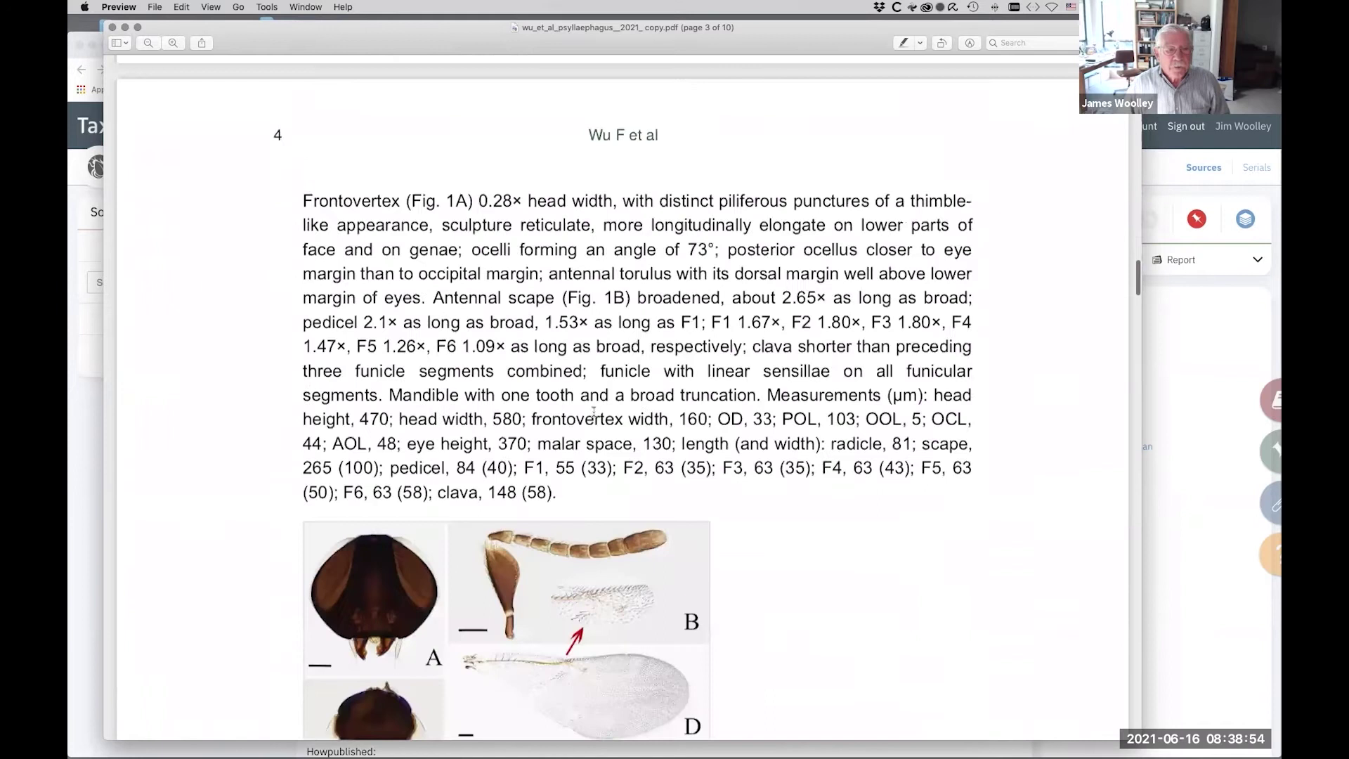
scroll(594, 411, down, 5)
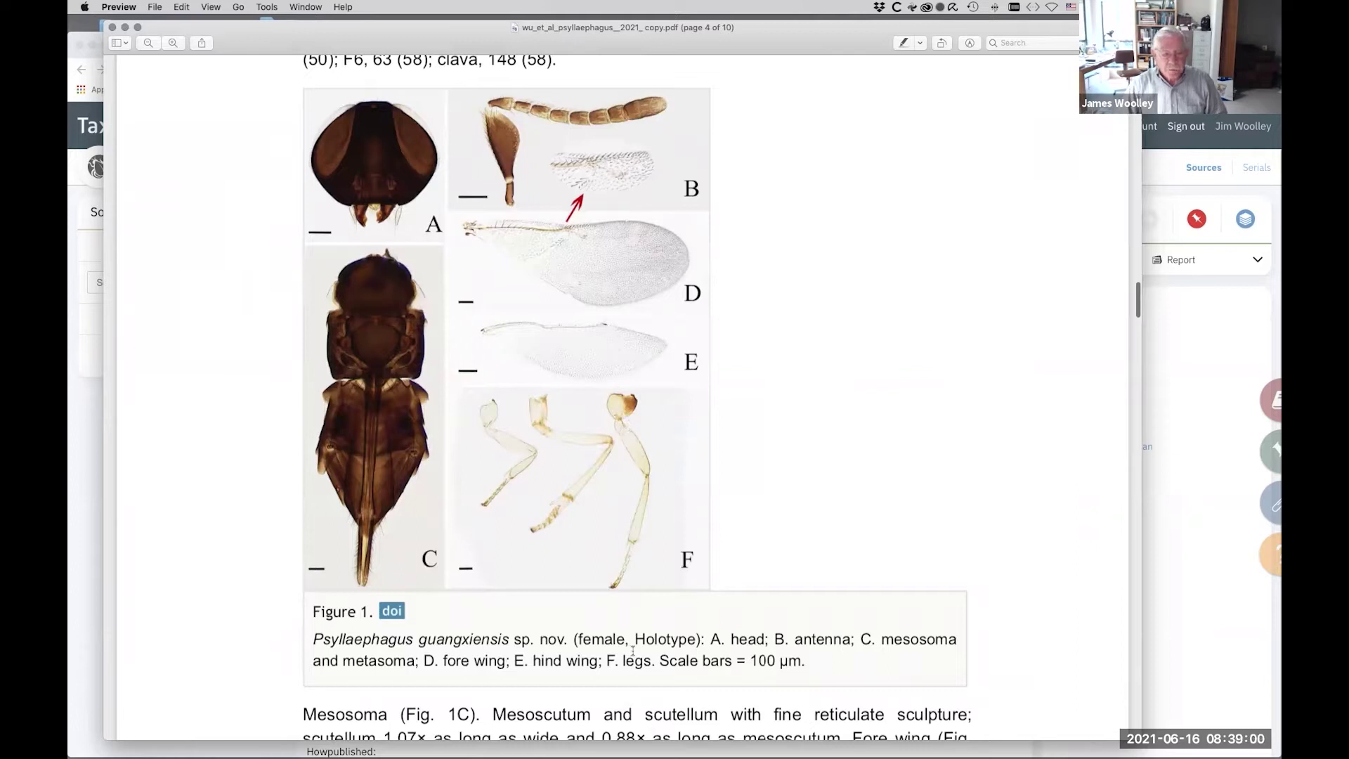
scroll(632, 652, down, 20)
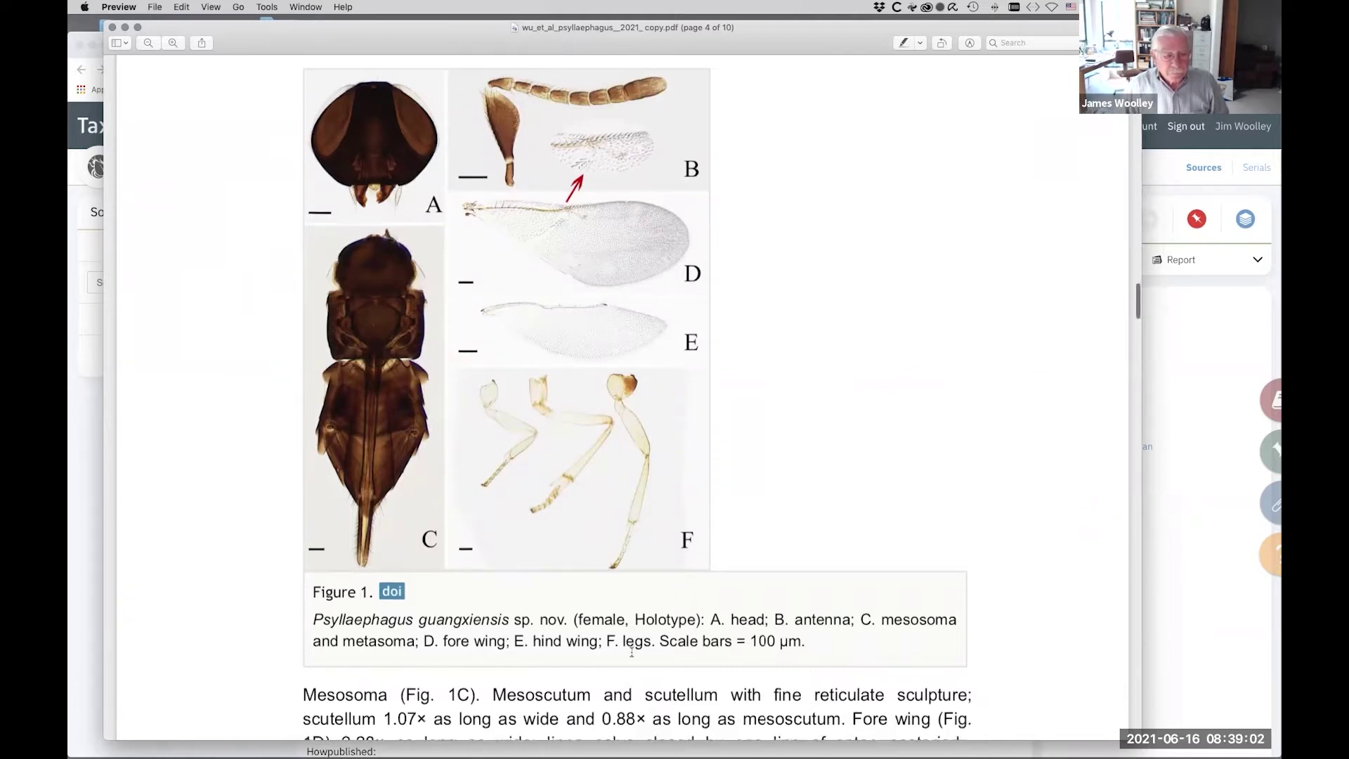
scroll(632, 652, down, 20)
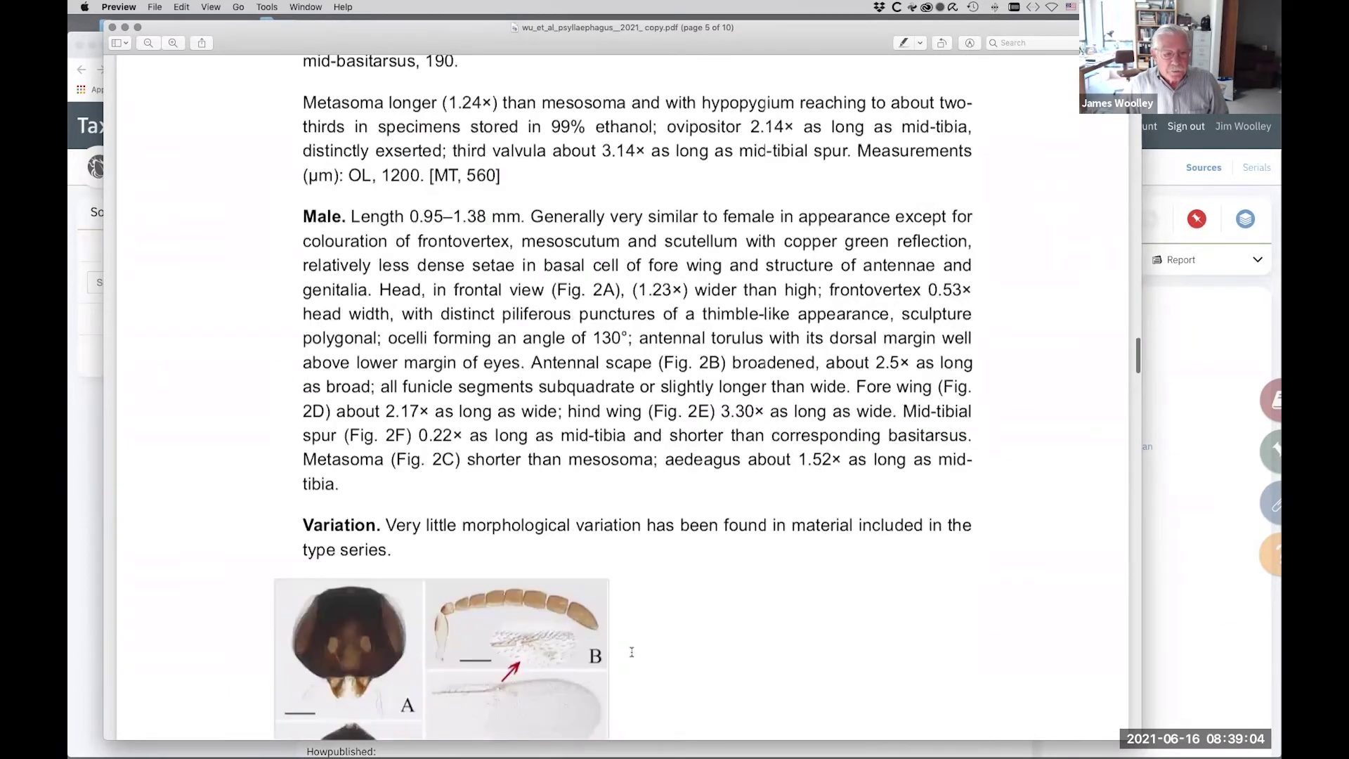
scroll(631, 670, up, 3)
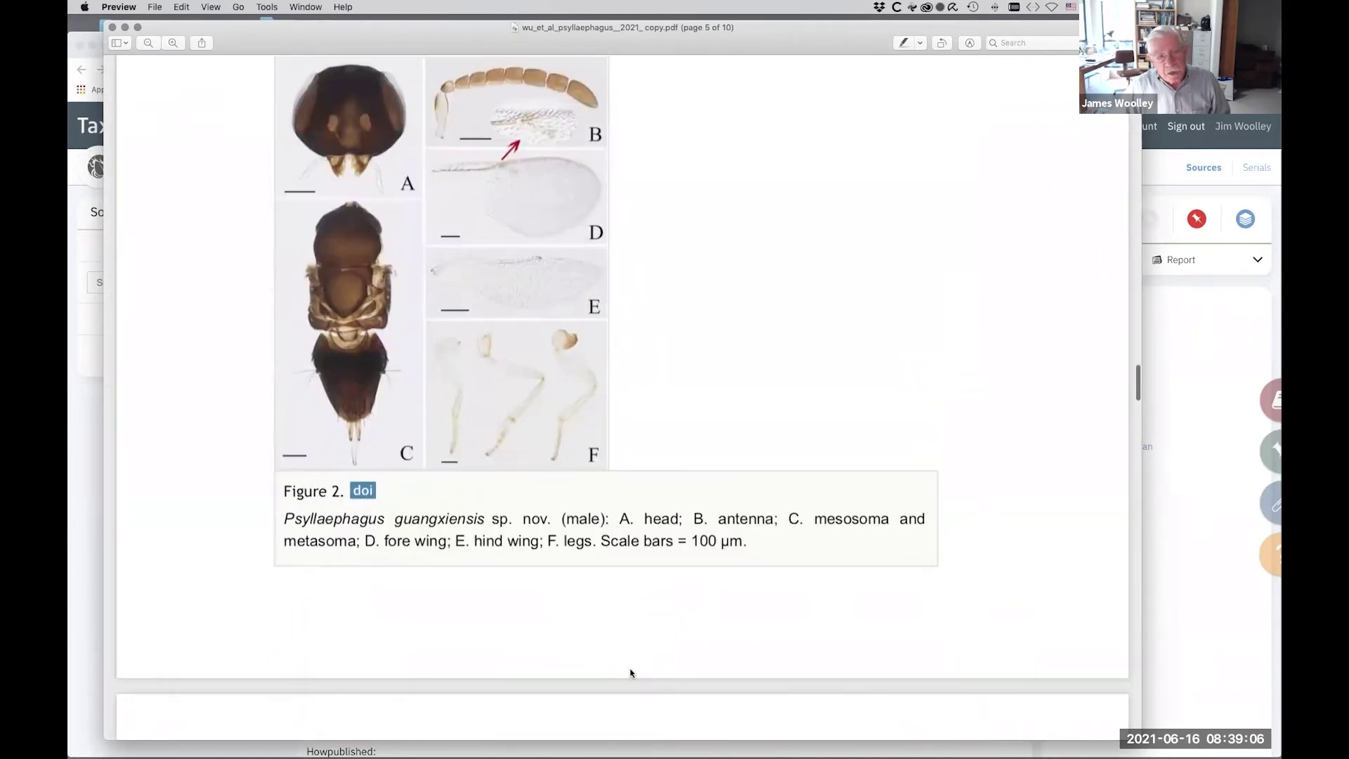
scroll(631, 672, up, 1)
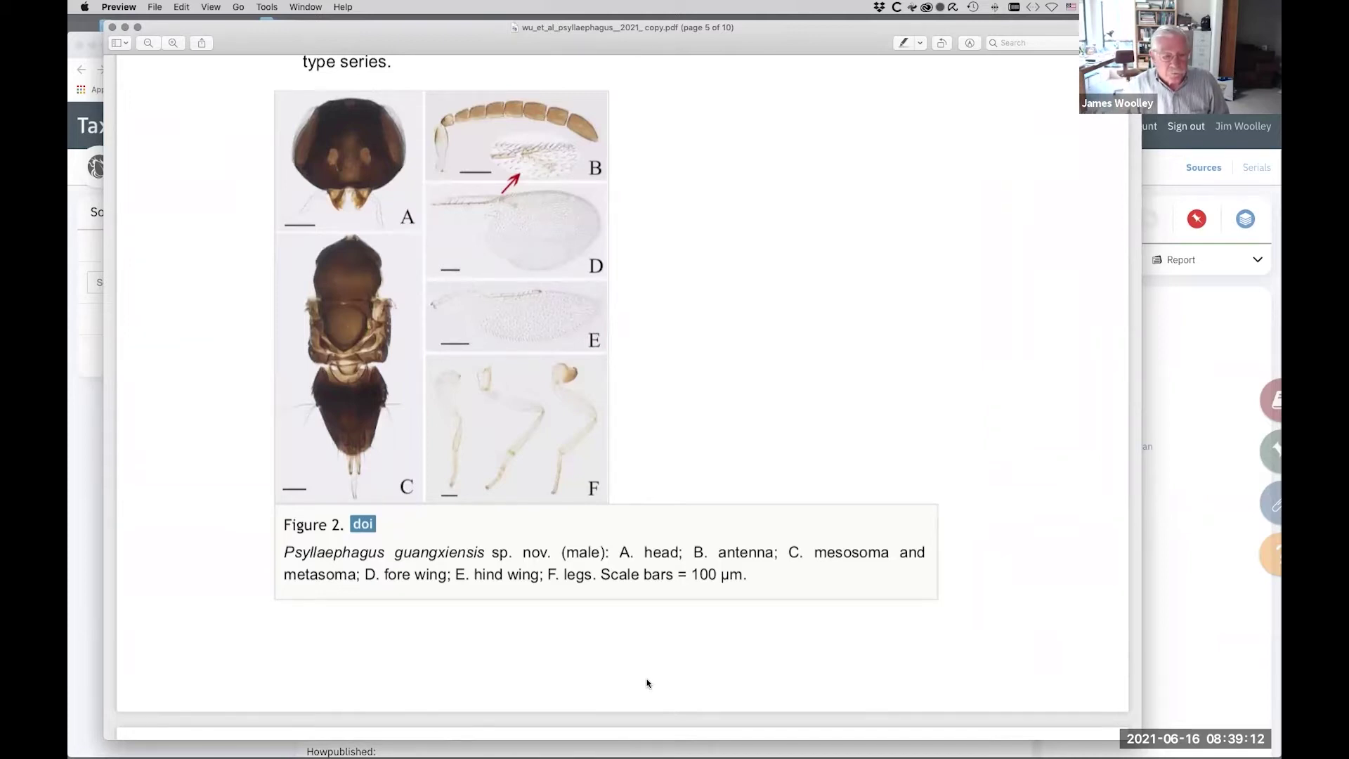
scroll(647, 684, down, 10)
scroll(647, 679, down, 8)
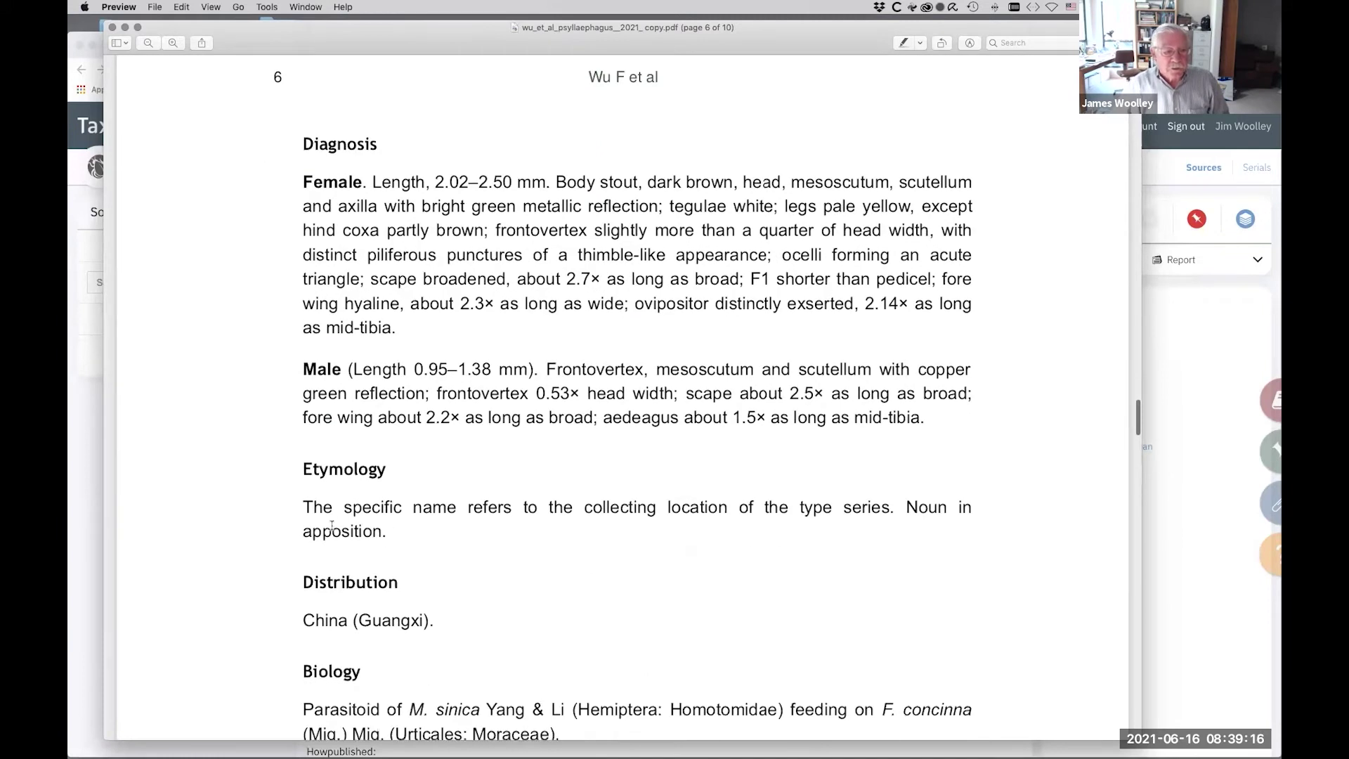
scroll(674, 595, down, 5)
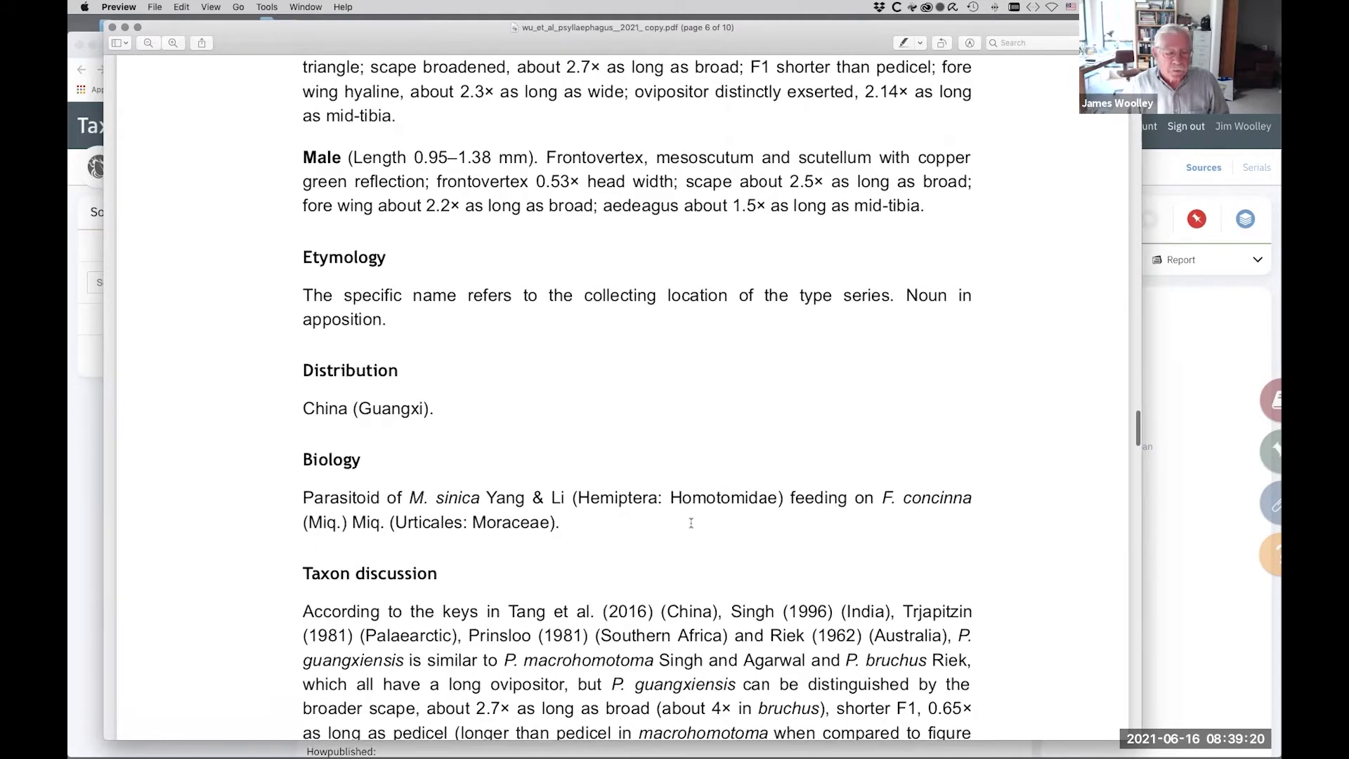
scroll(690, 579, down, 8)
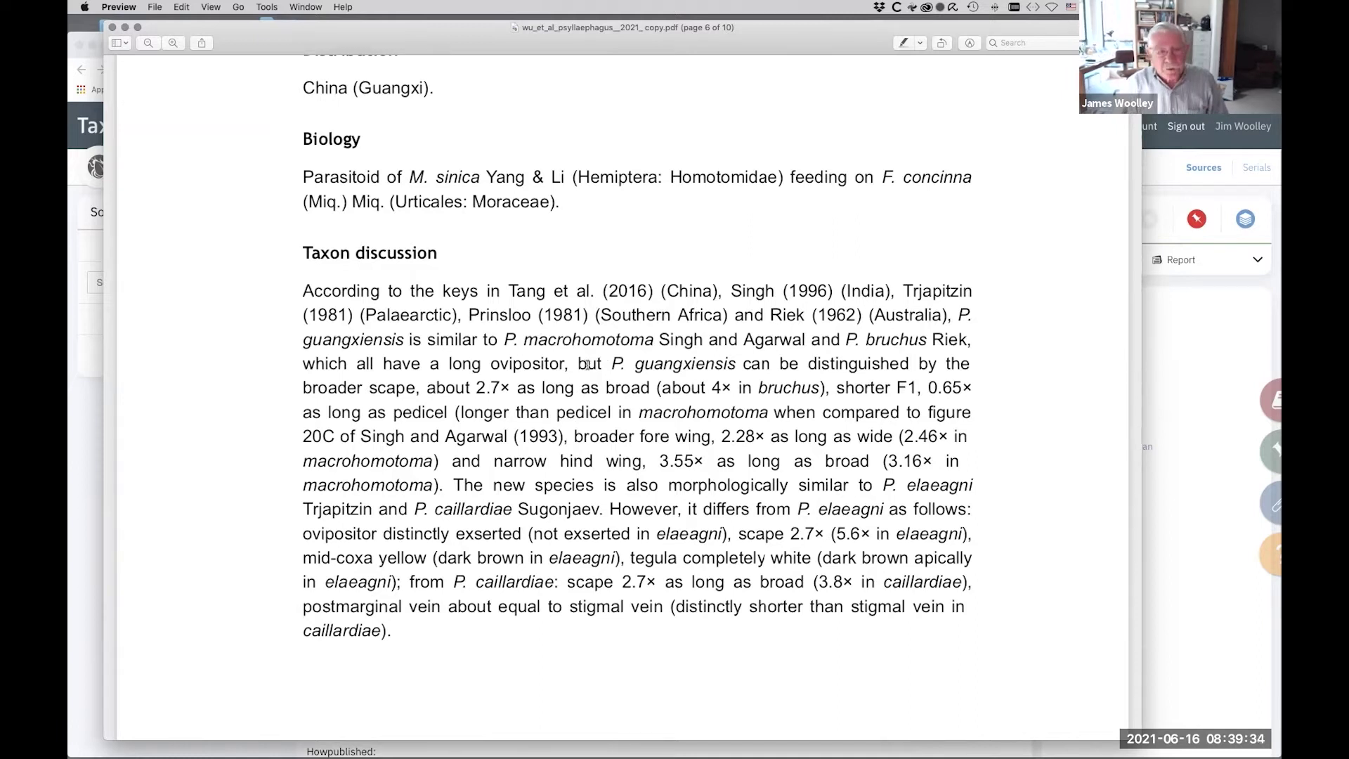
scroll(587, 364, up, 10)
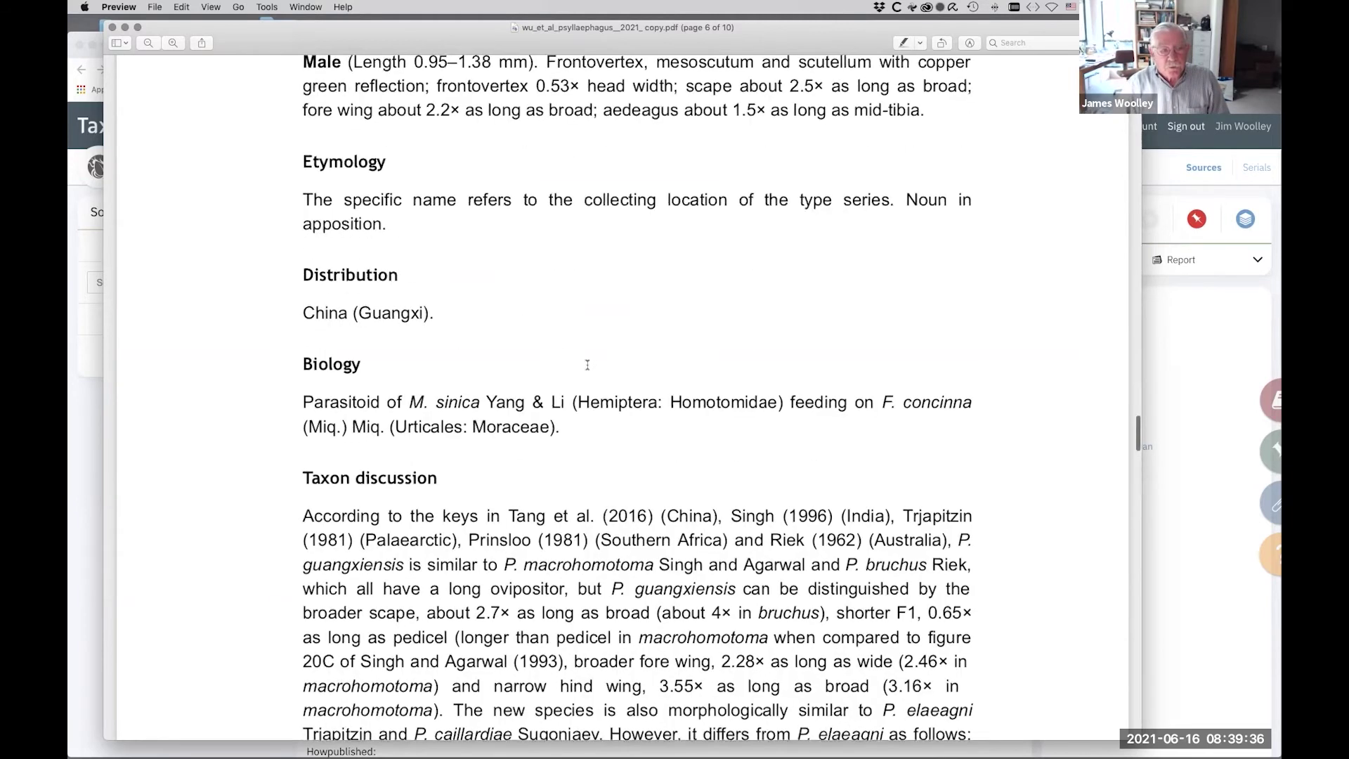
scroll(587, 365, up, 15)
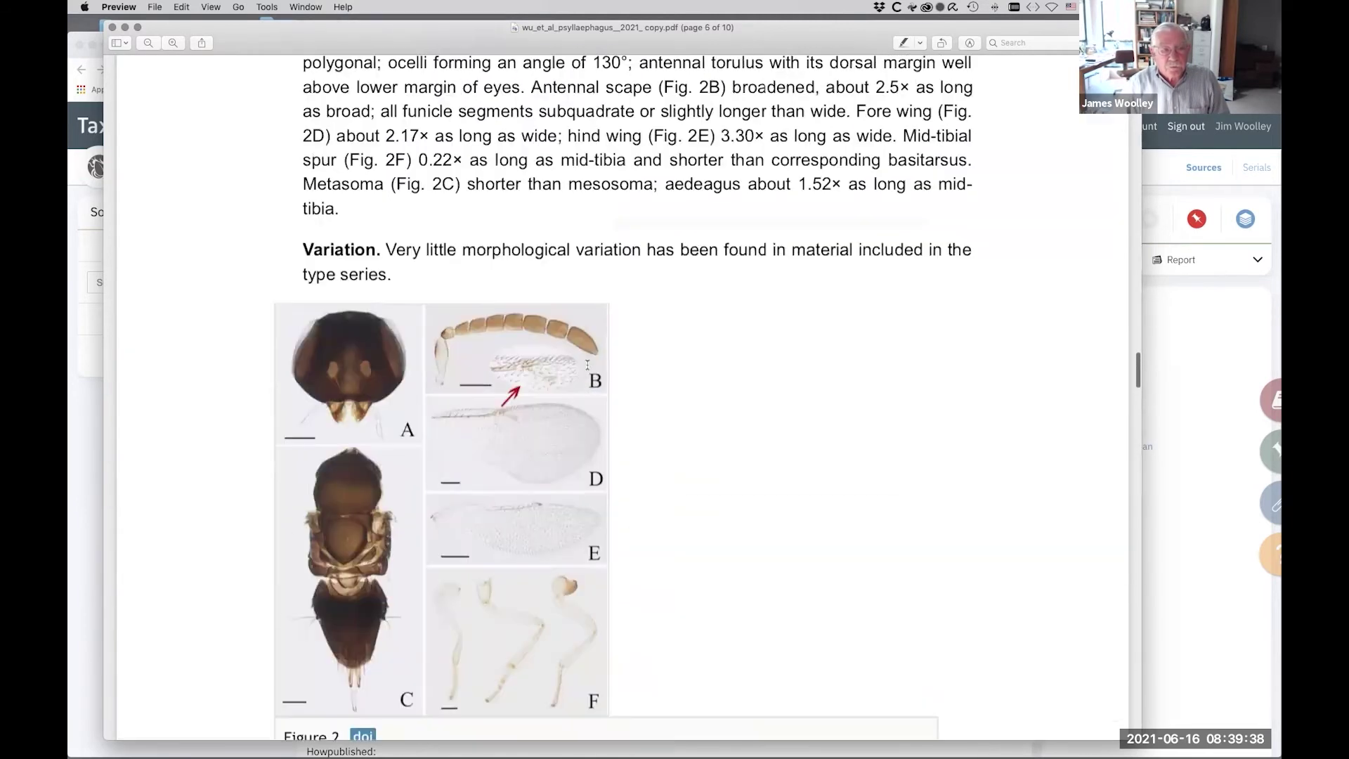
scroll(587, 370, up, 20)
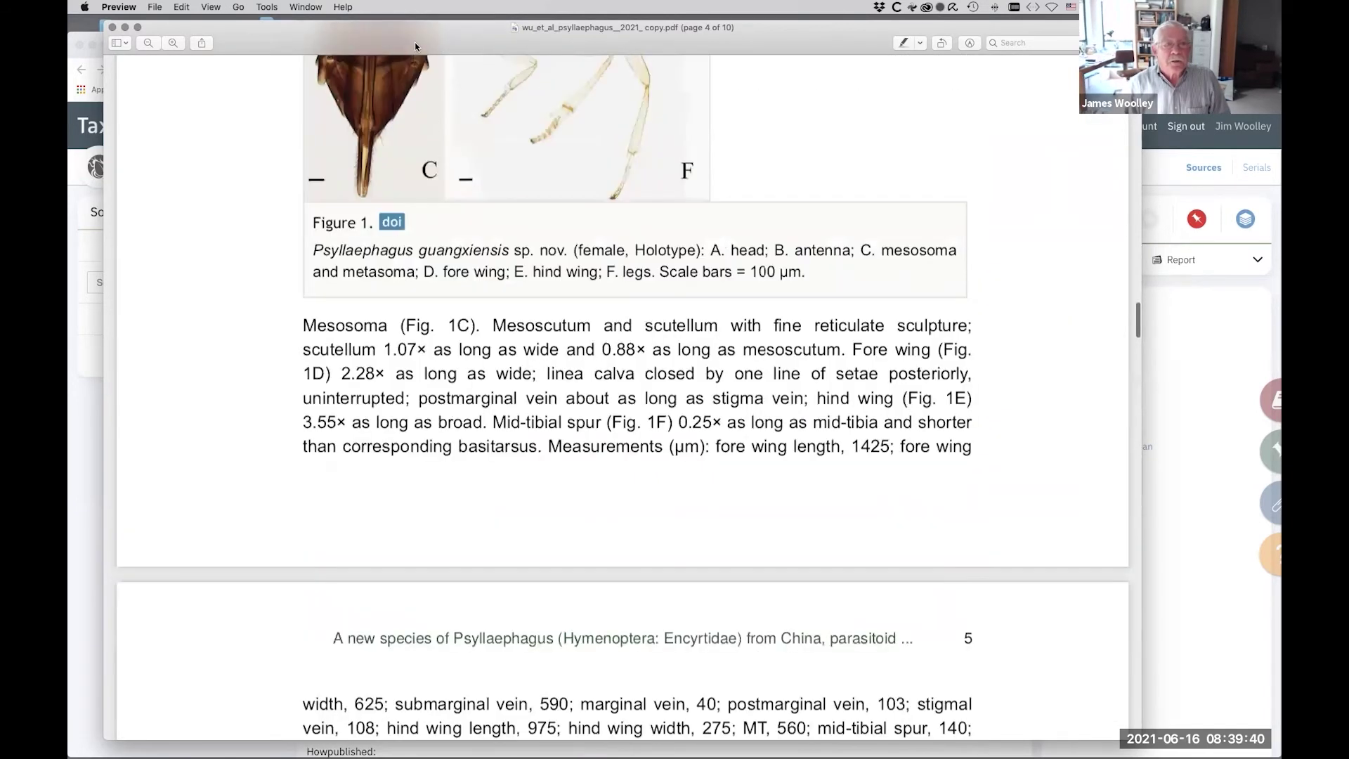
Step: Leave the PDF and go from the Universal Chalcidoidea Database hub to New taxon name
double_click(415, 45)
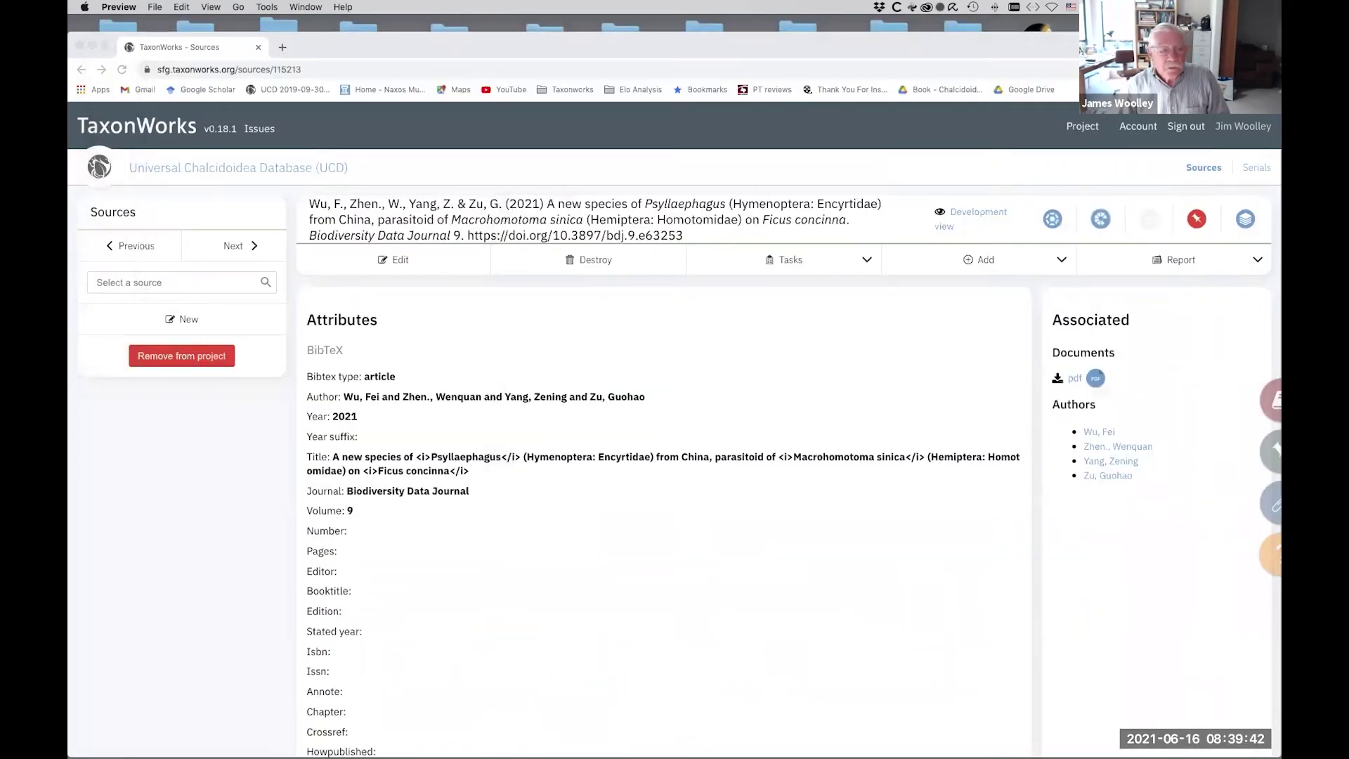
click(264, 173)
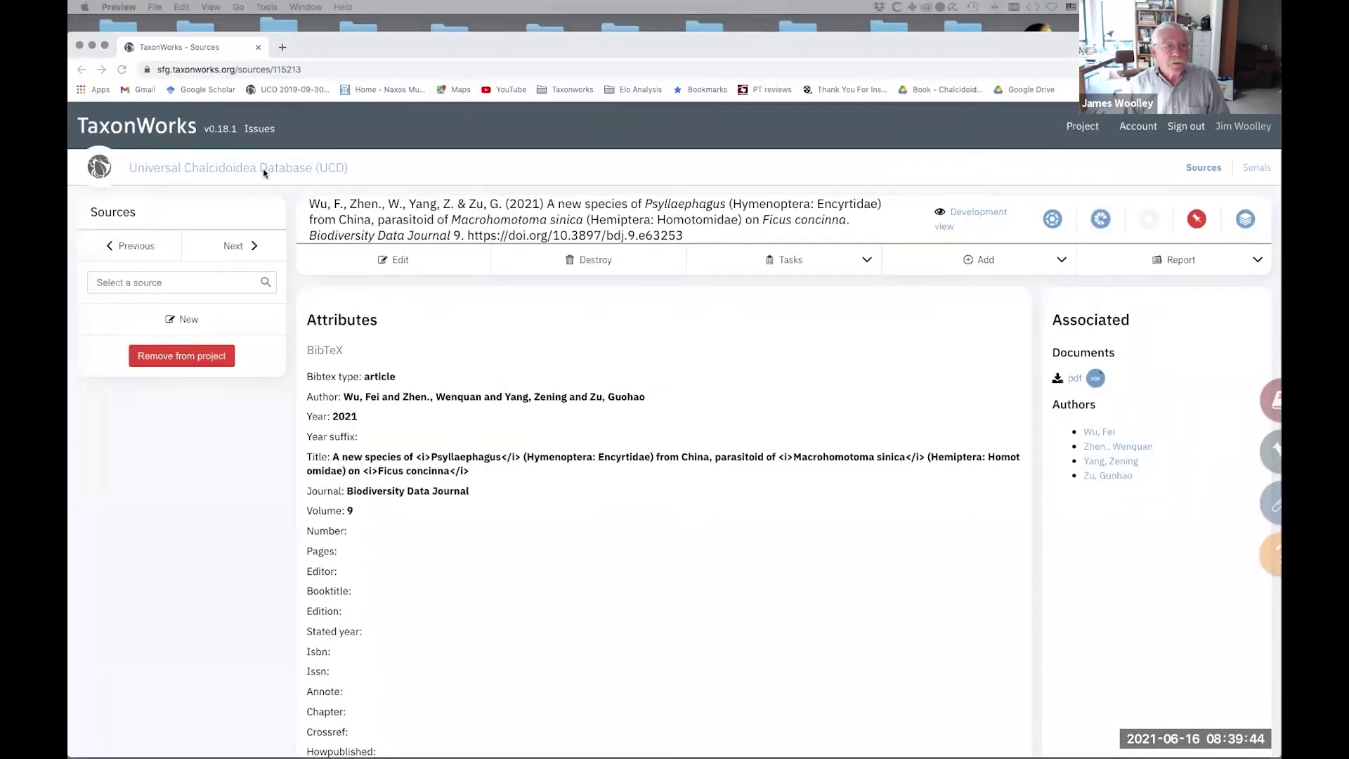
click(264, 173)
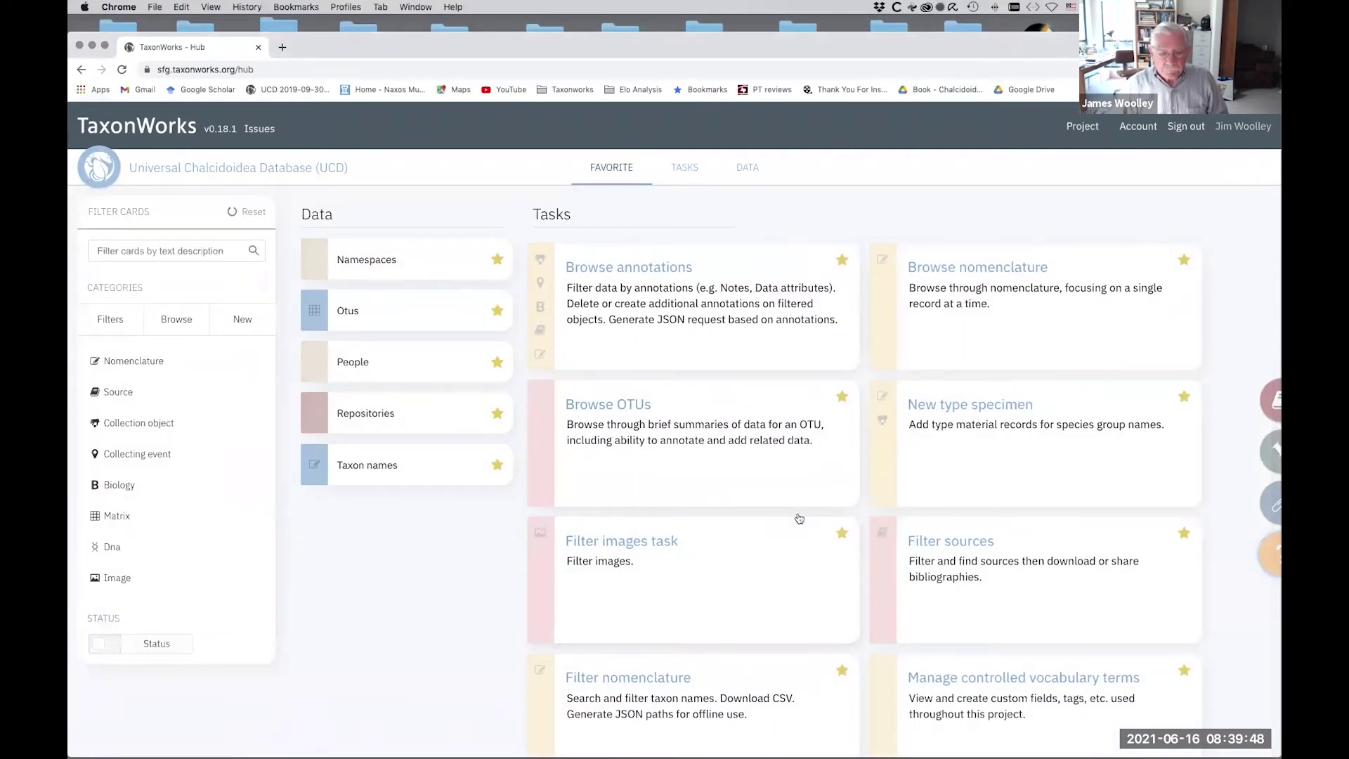
scroll(800, 518, down, 5)
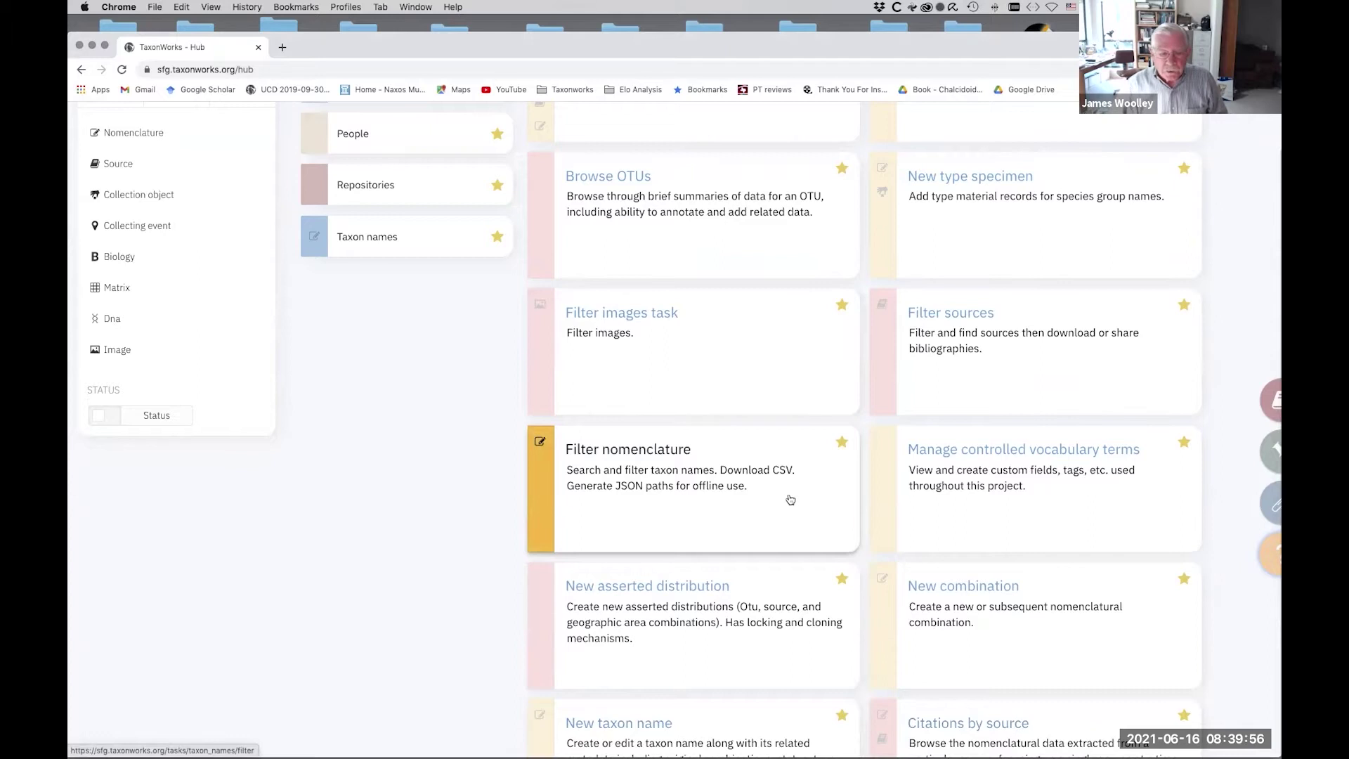
scroll(790, 499, down, 4)
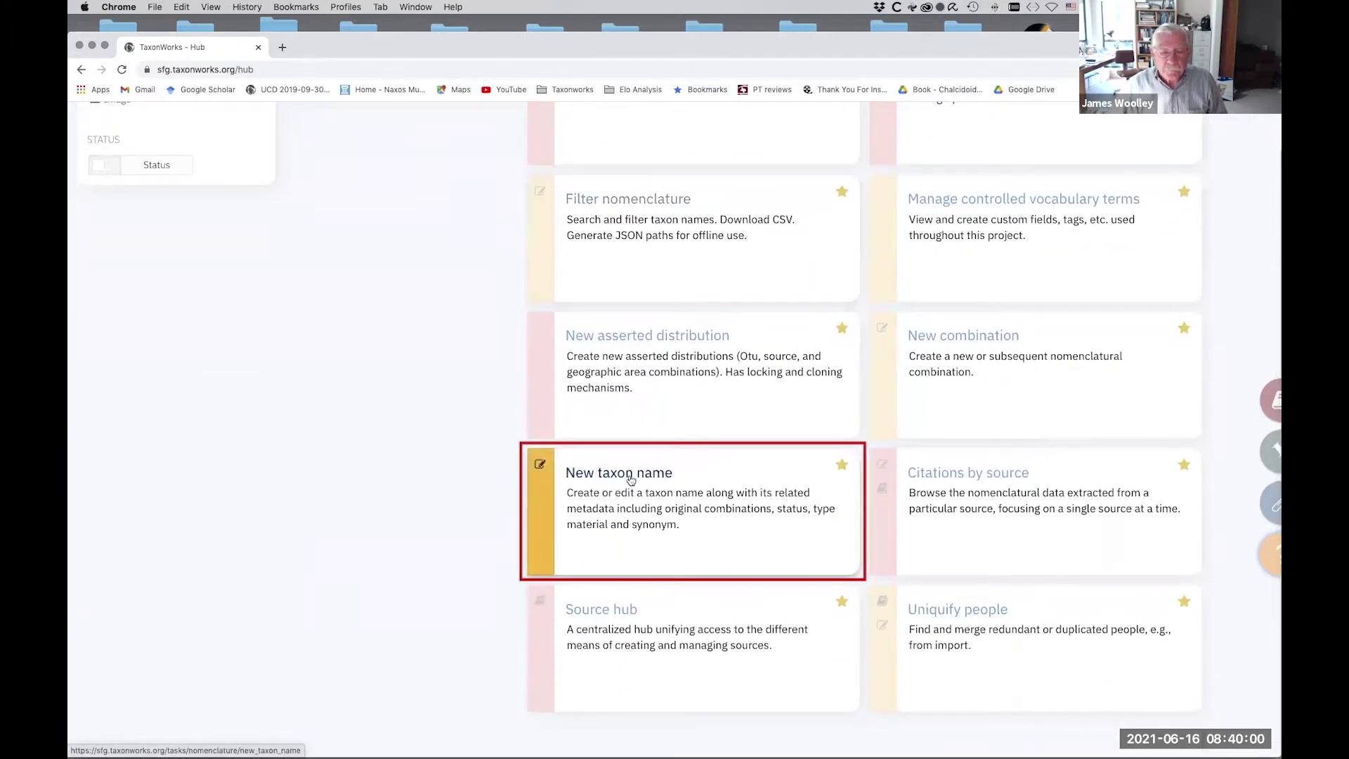
click(631, 480)
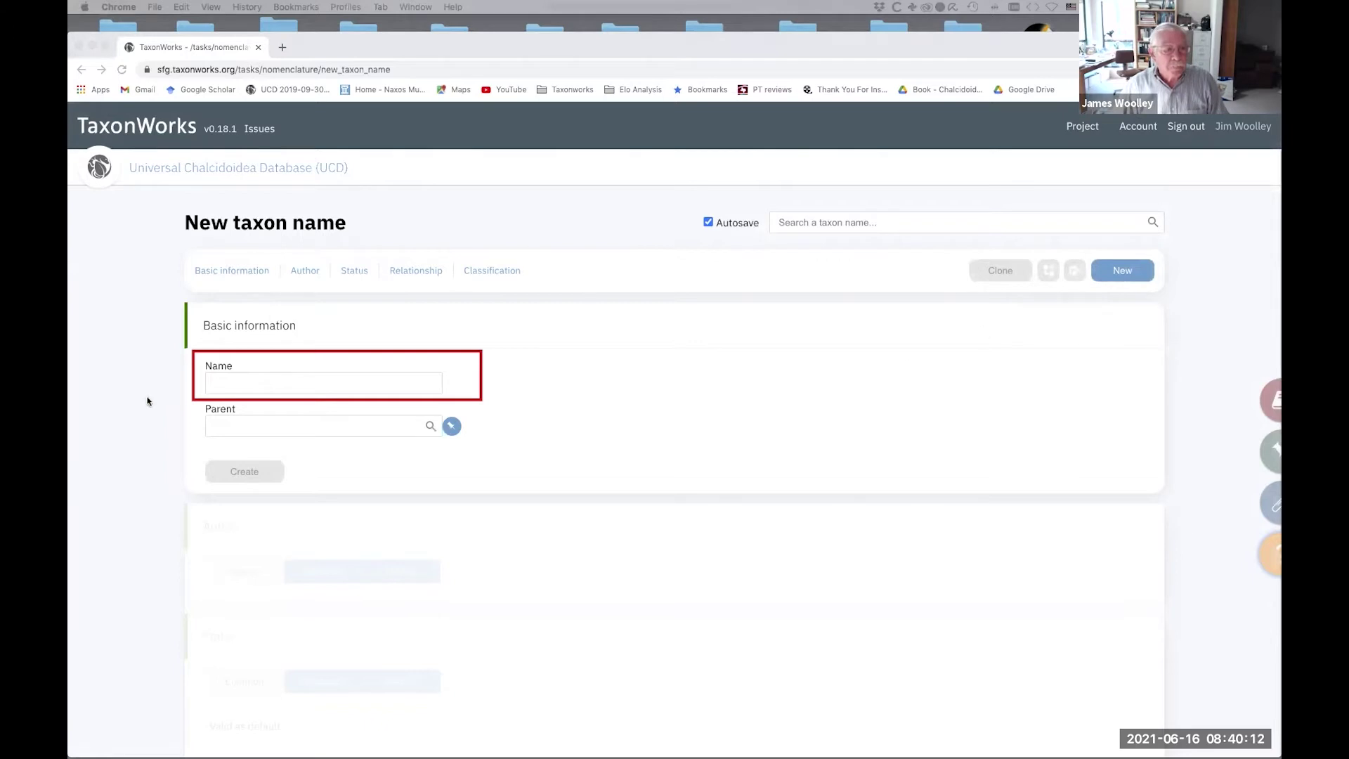
Step: Create species-rank name guangxiensis under parent Psyllaephagus Ashmead, 1900
click(253, 386)
text(guangxiensis)
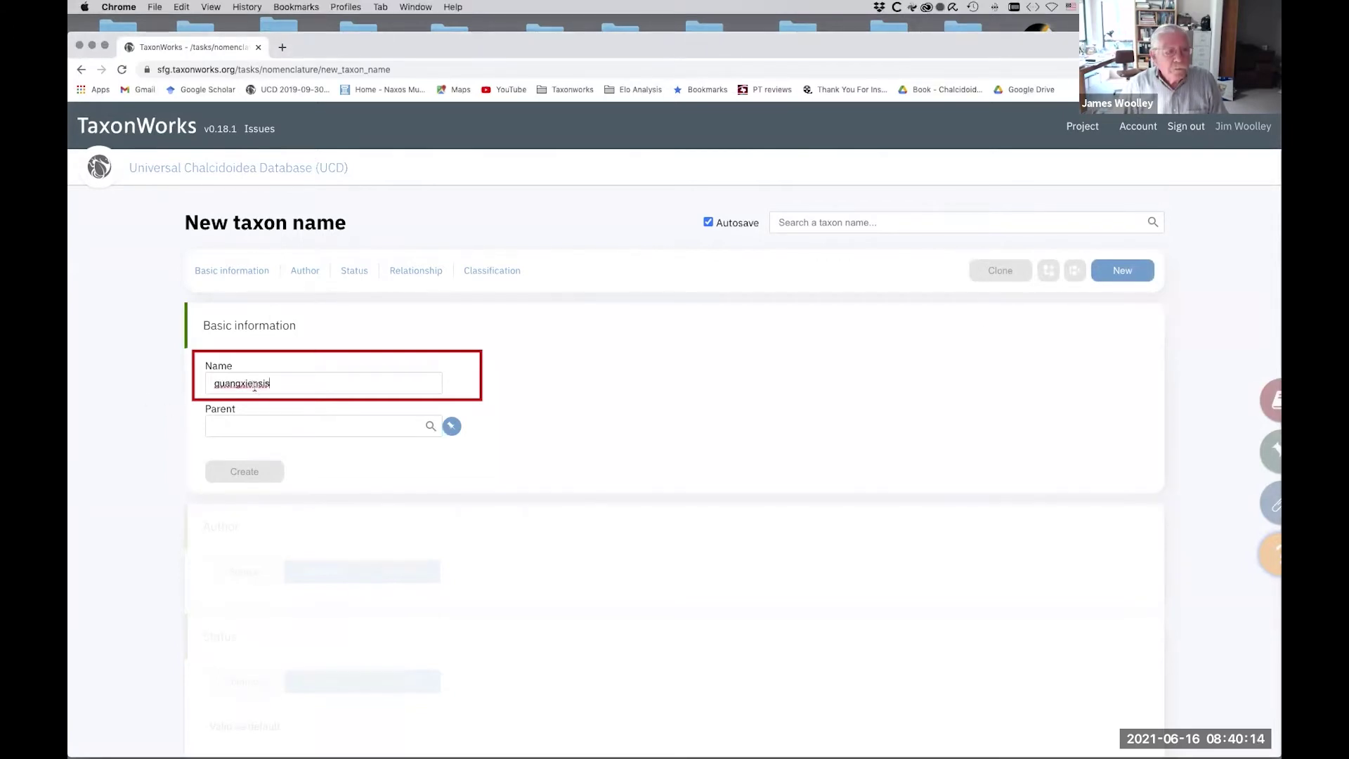
click(279, 430)
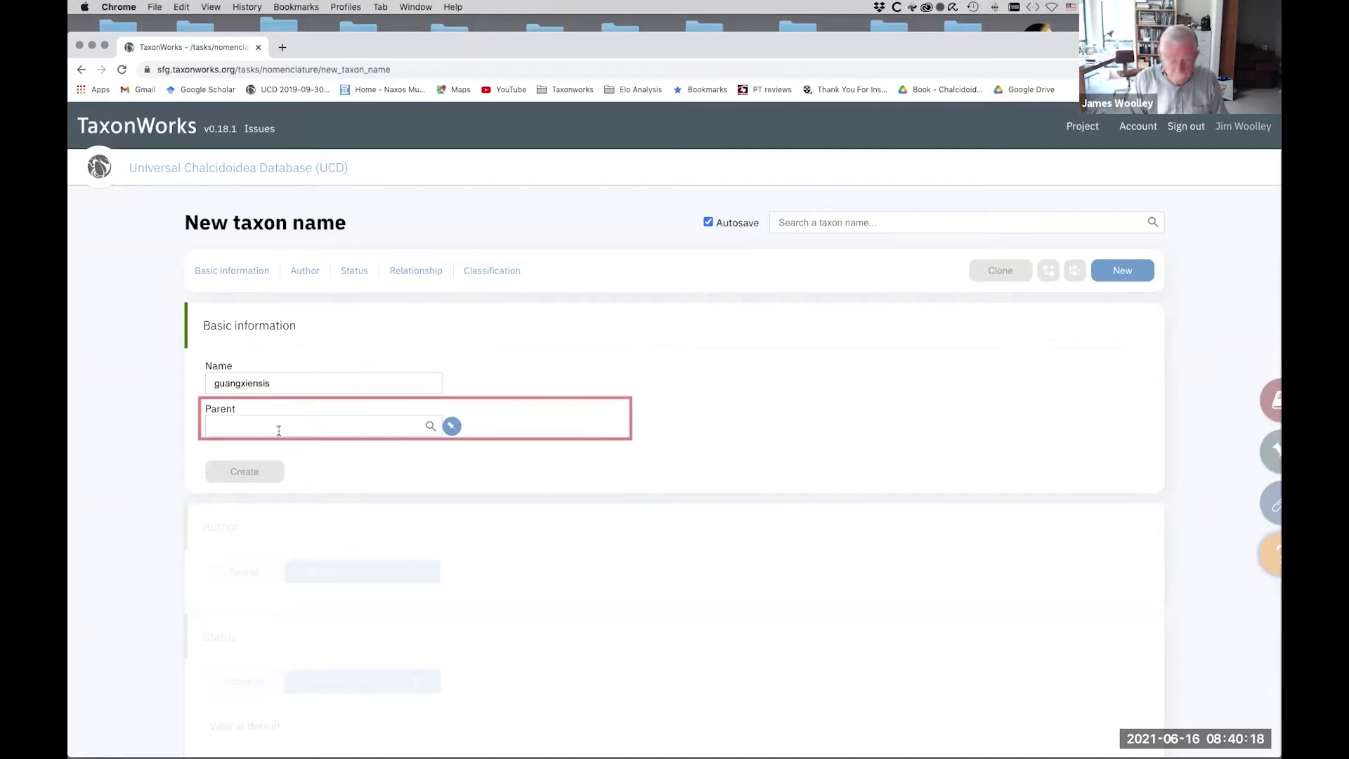
text(P)
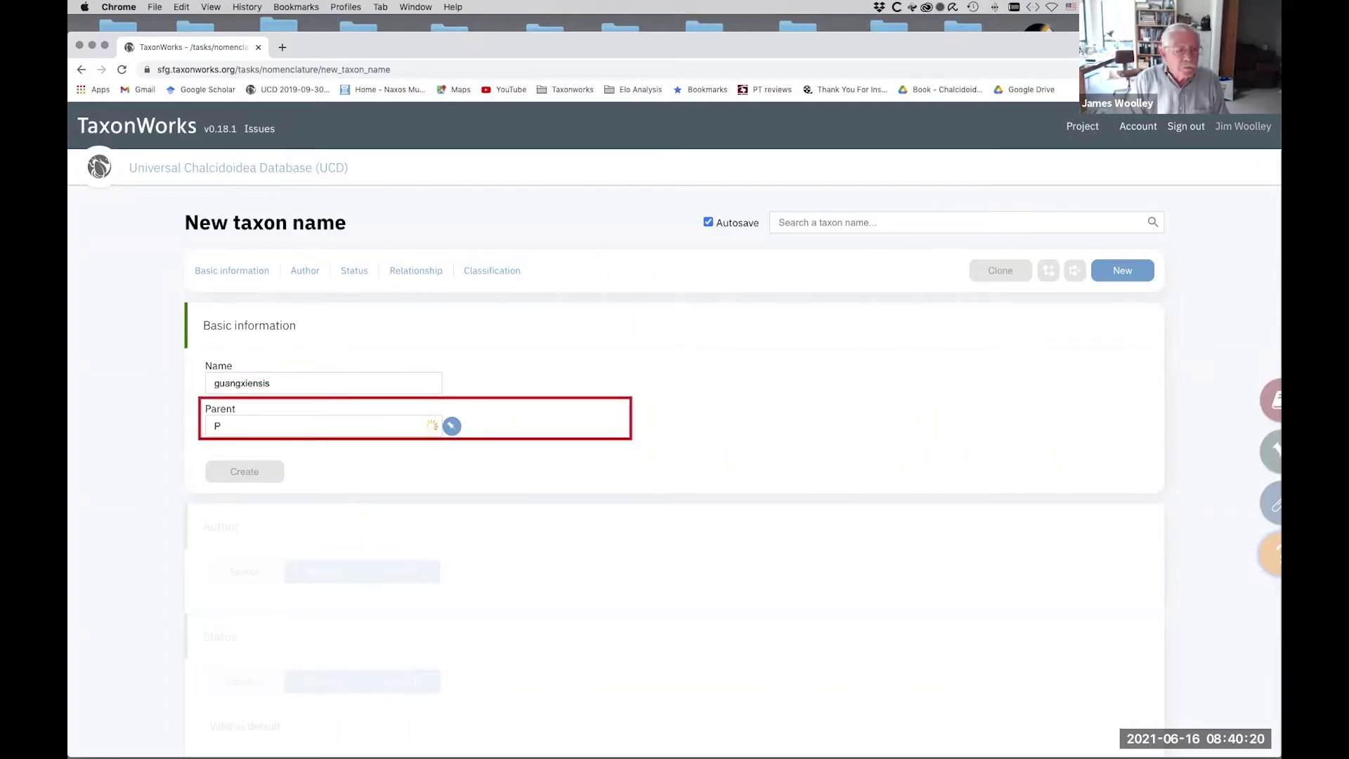
text(s)
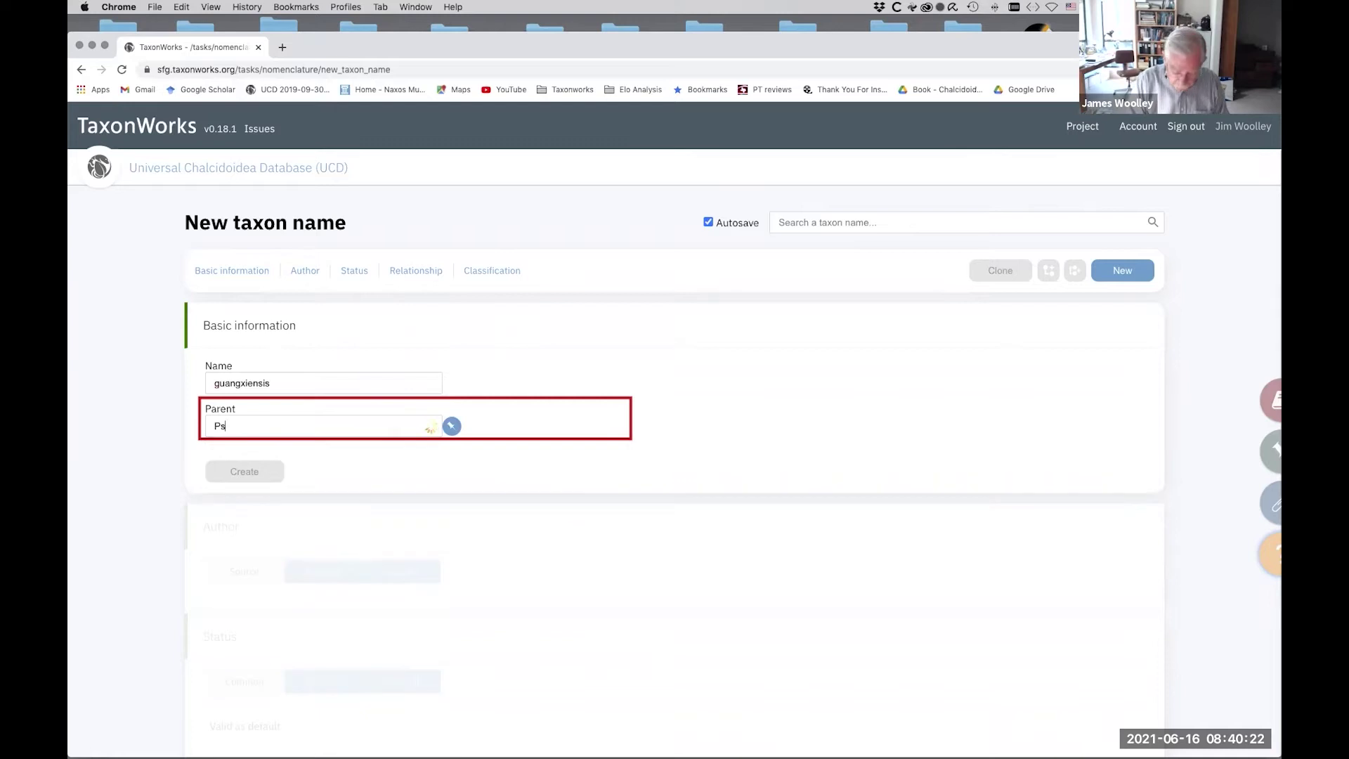
text(yllae)
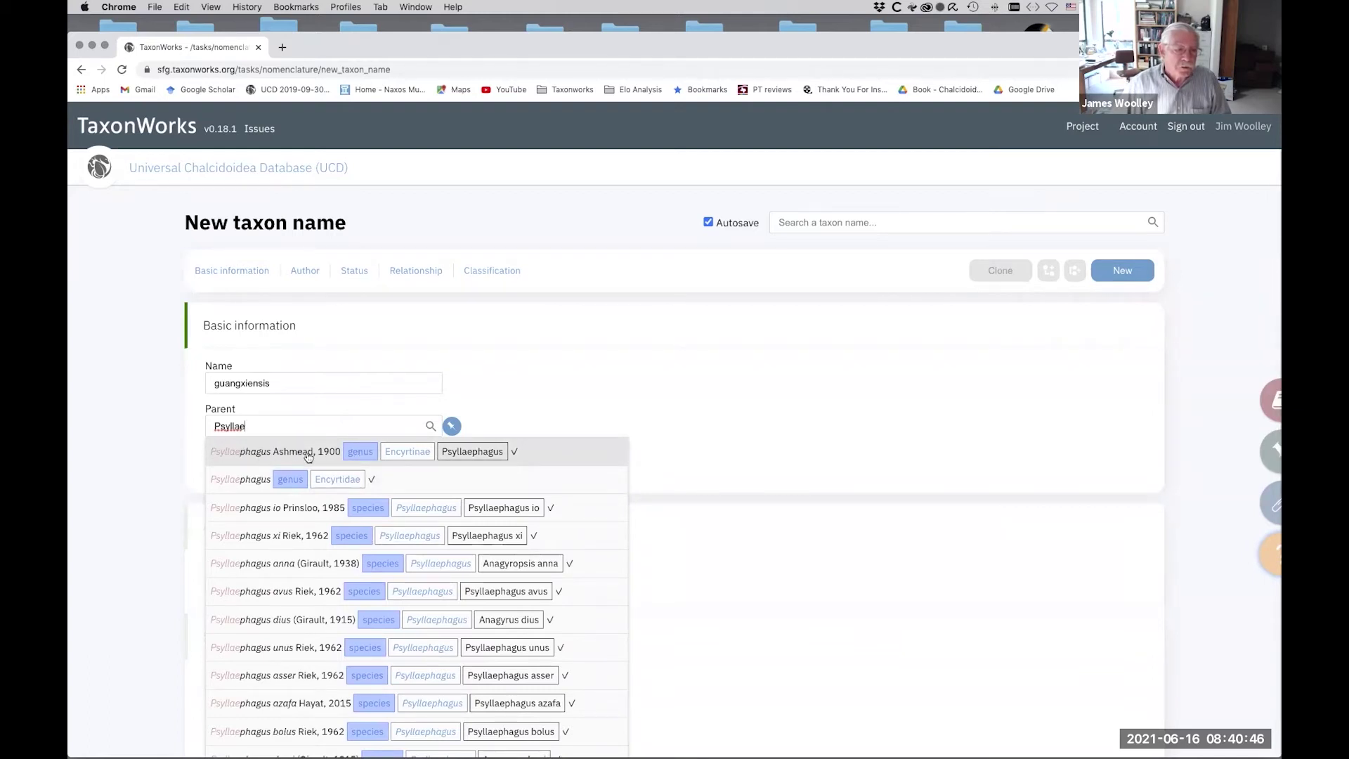
click(254, 453)
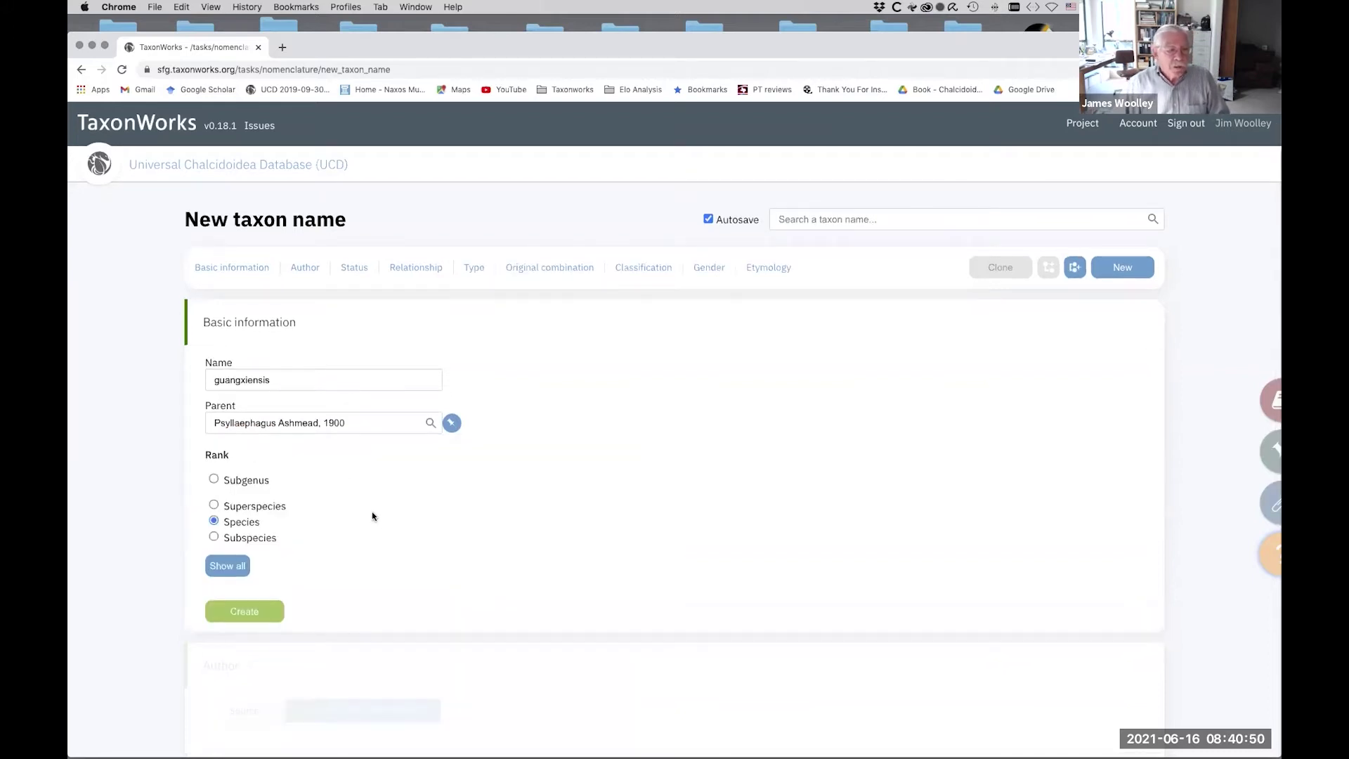
scroll(372, 517, down, 2)
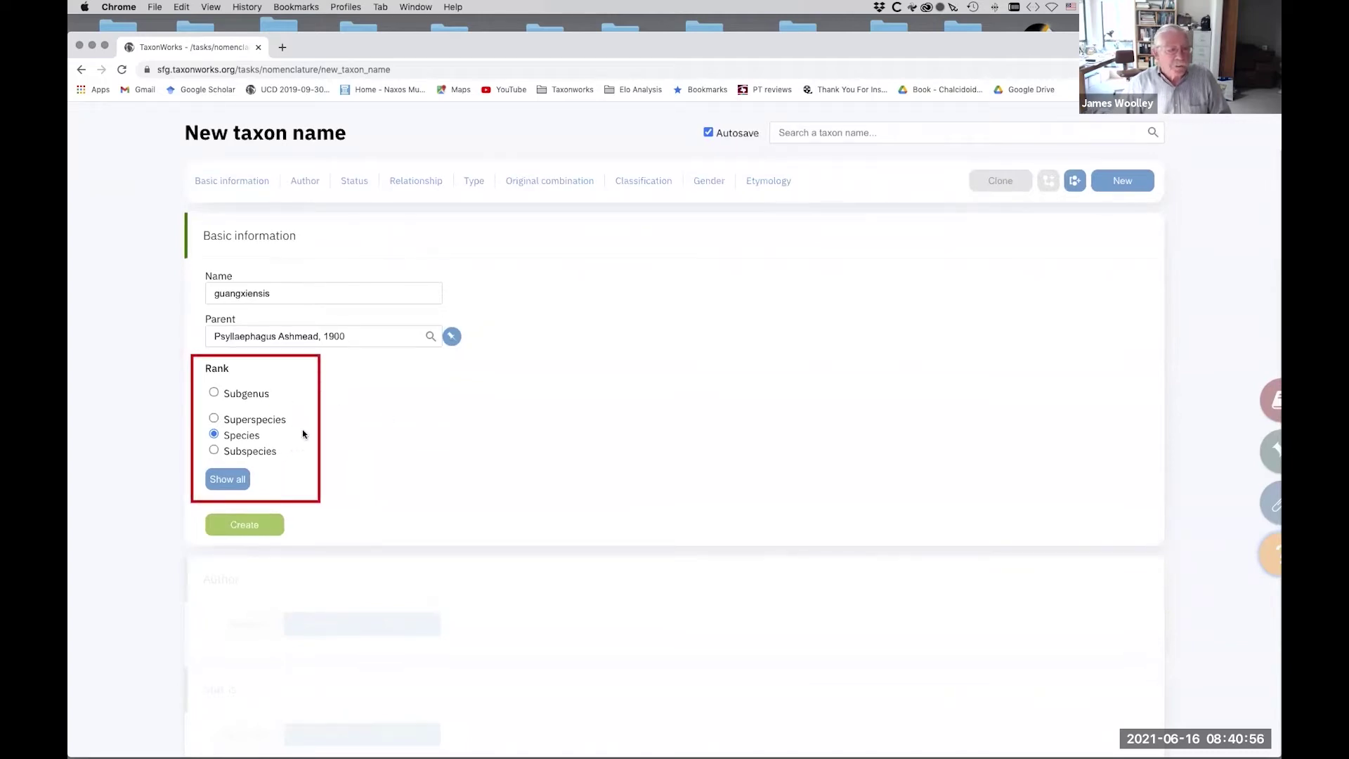
click(261, 529)
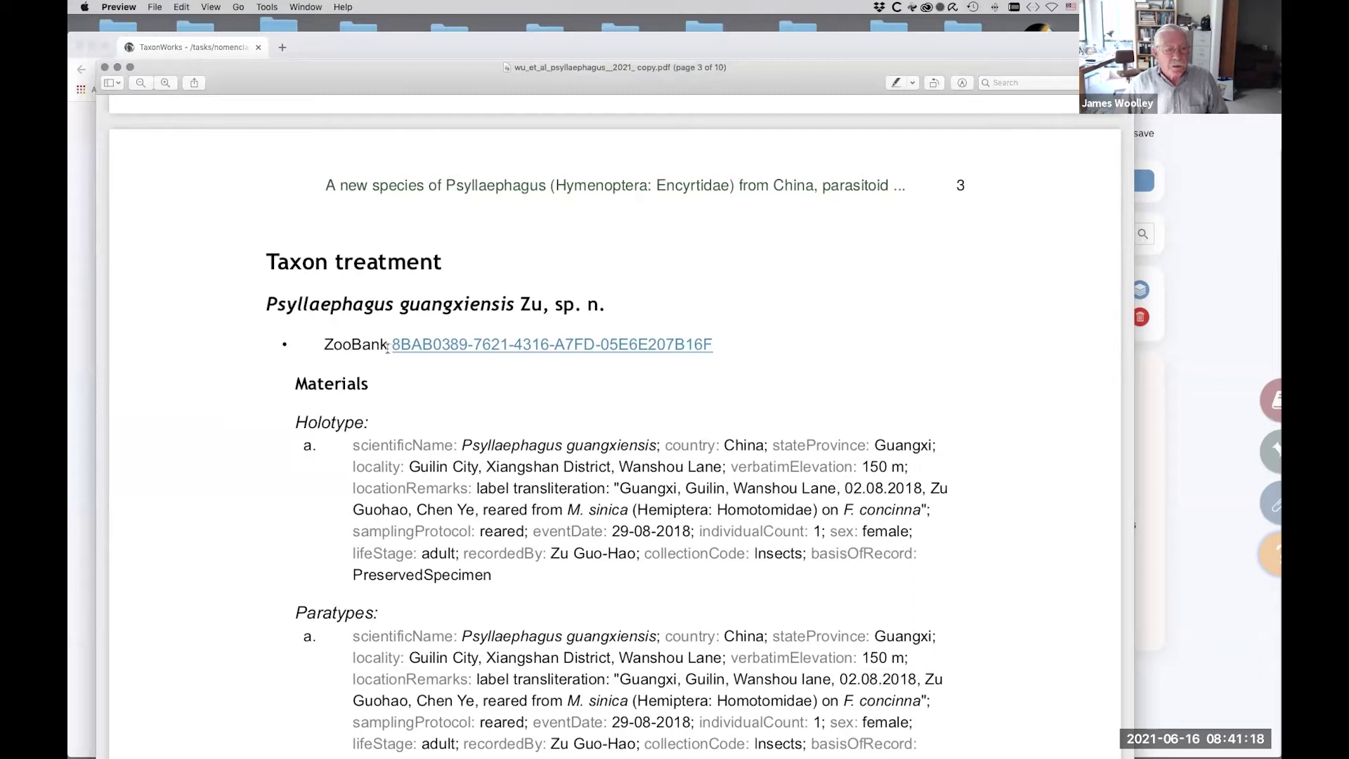
Step: Copy the paper's ZooBank identifier line from the PDF and return to the browser
drag(324, 344, 757, 356)
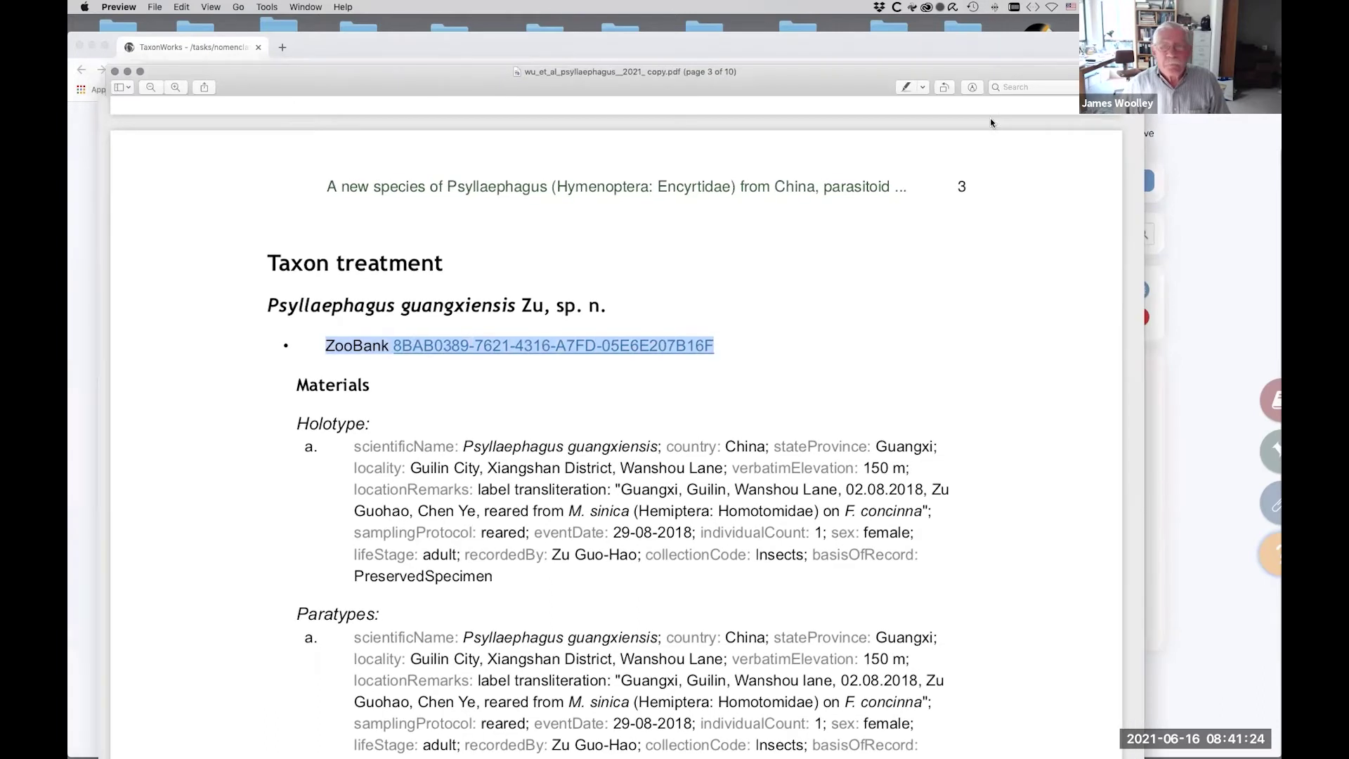
drag(282, 83, 1078, 114)
key(super+Tab)
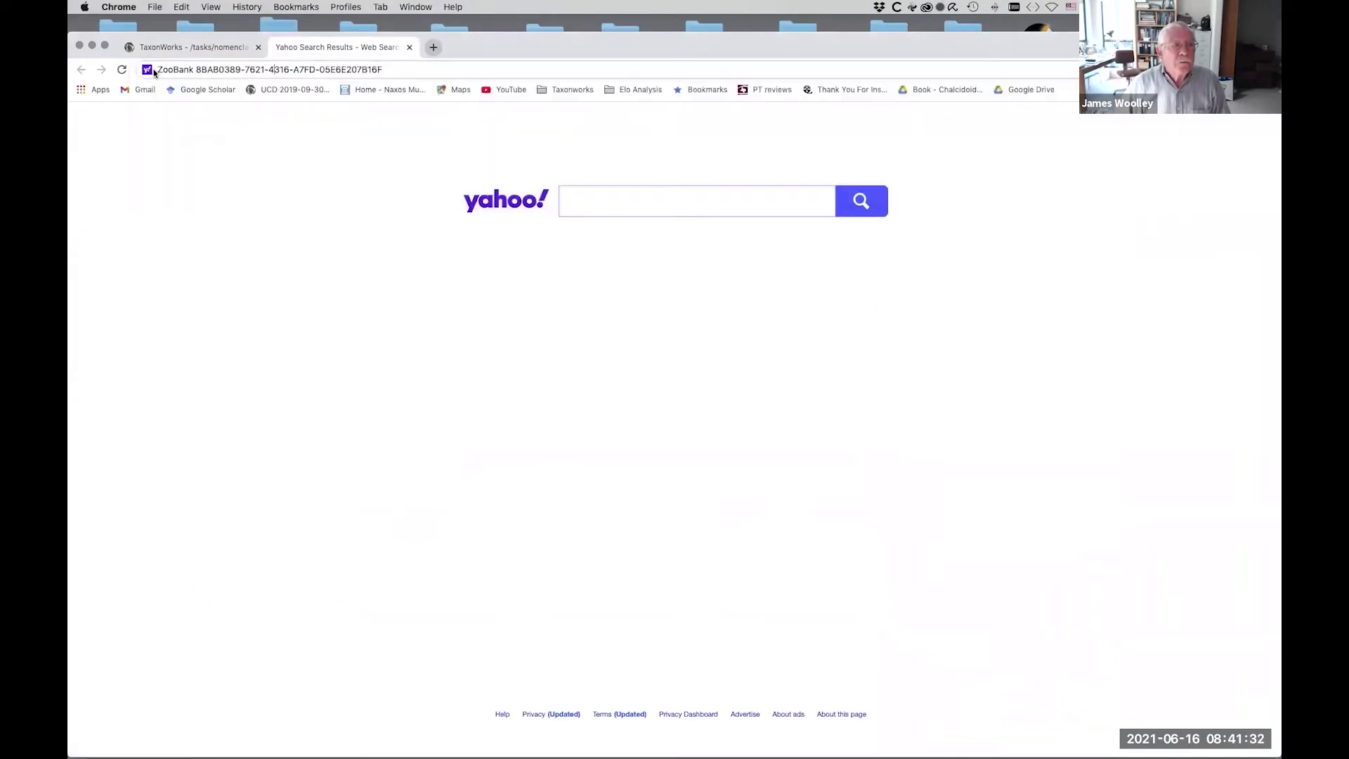
Step: Find the ZooBank record for Psyllaephagus guangxiensis, copy its LSID, and return to TaxonWorks
key(Return)
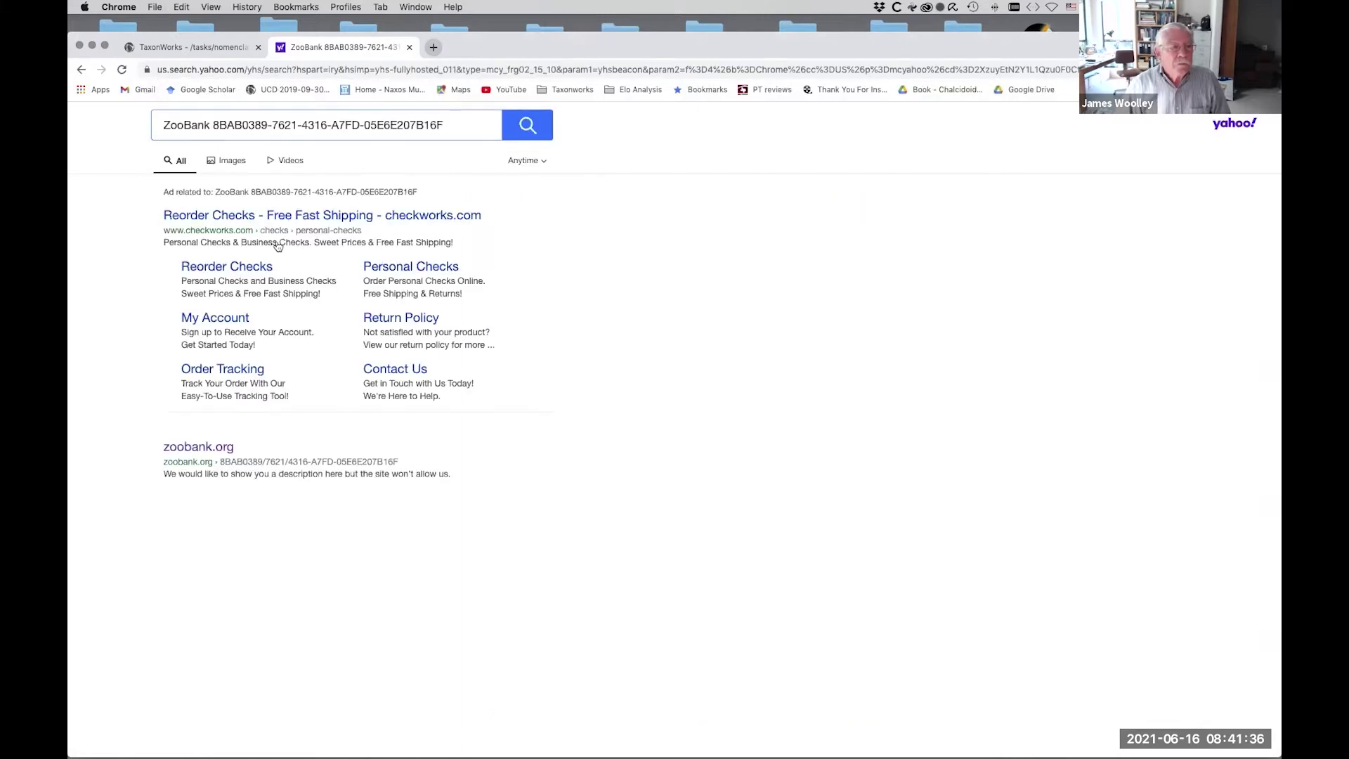
click(189, 448)
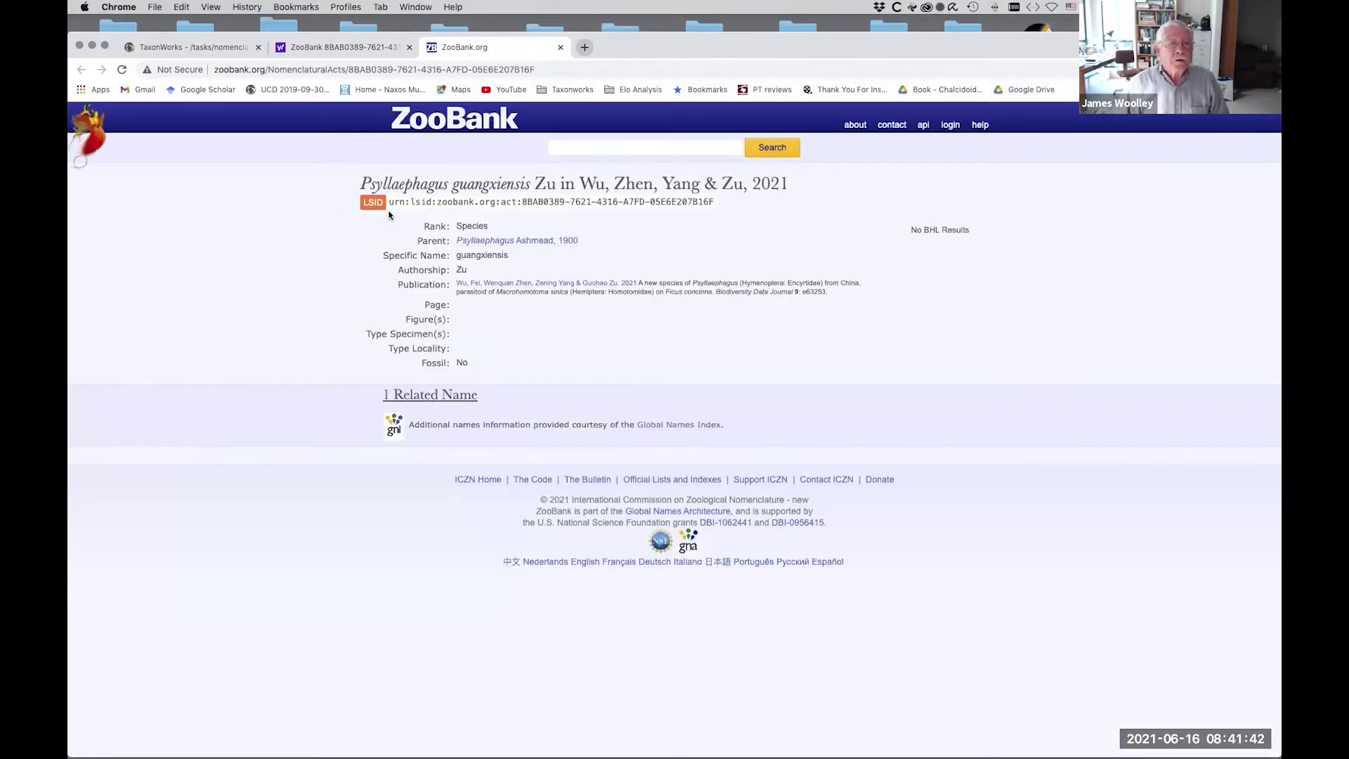
drag(406, 206, 716, 206)
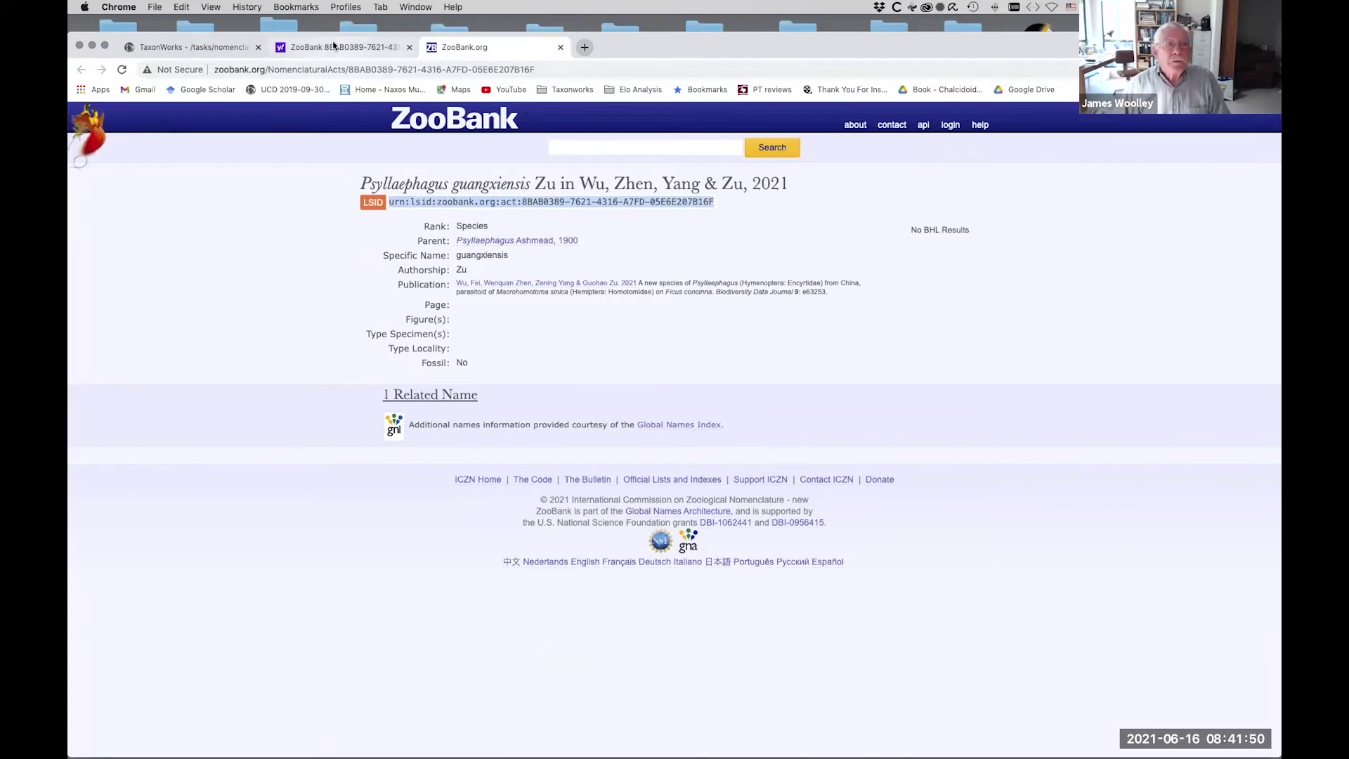
click(190, 47)
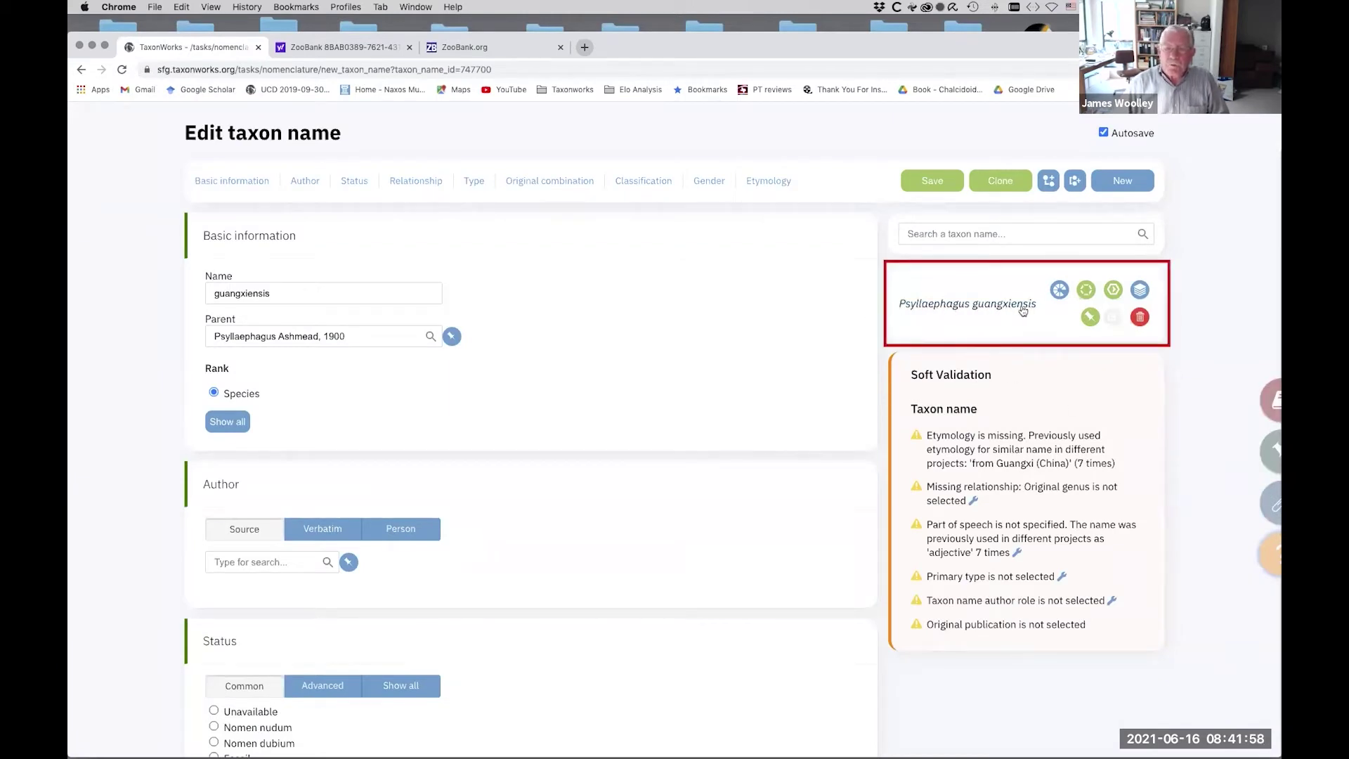
Step: Attach the copied ZooBank LSID to Psyllaephagus guangxiensis as a global Lsid identifier
click(1060, 290)
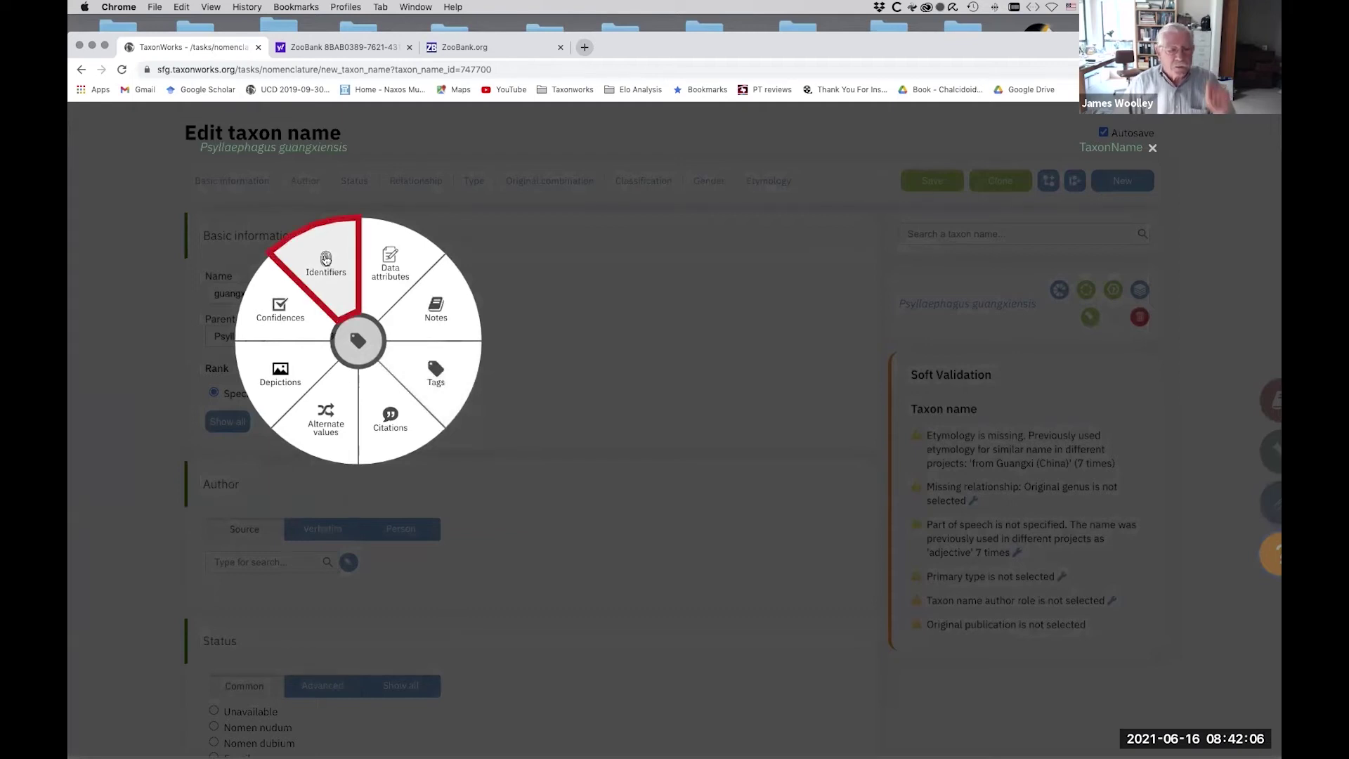
click(326, 259)
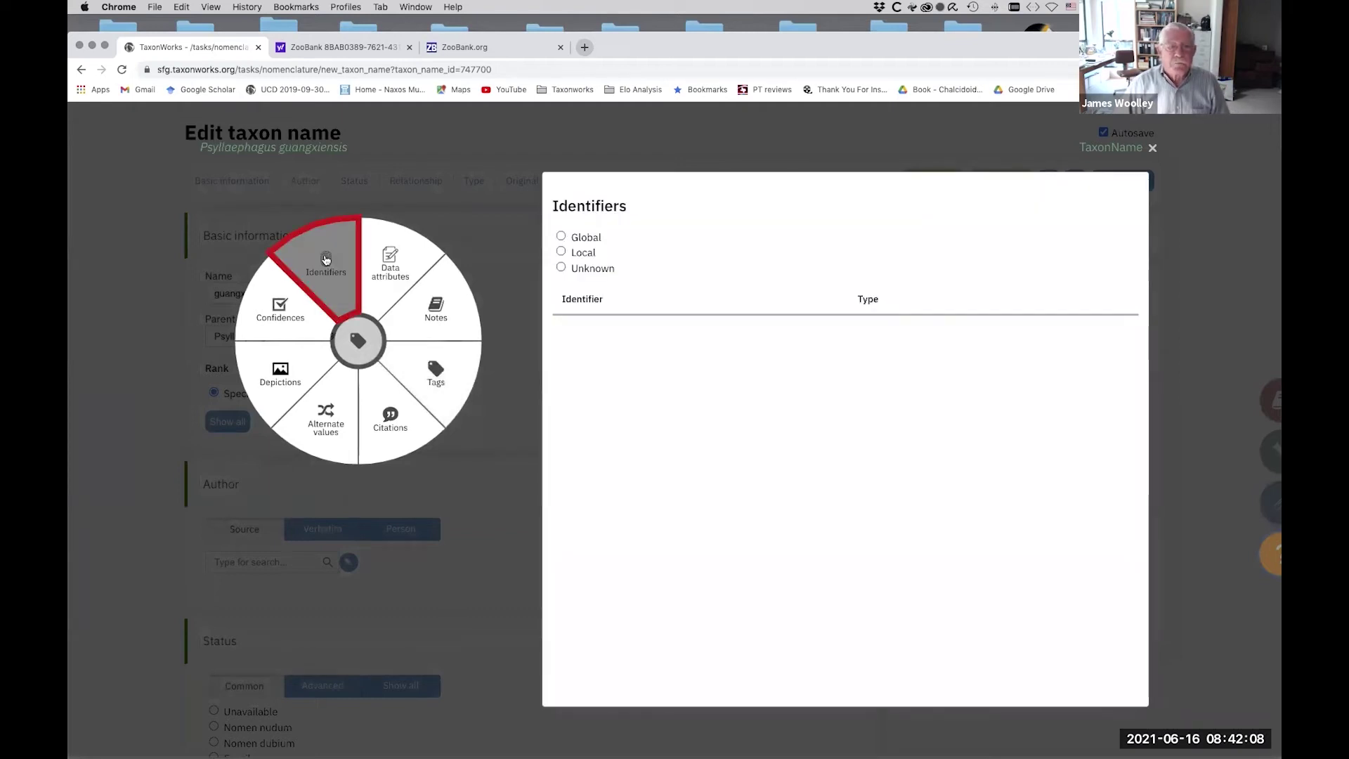
click(561, 238)
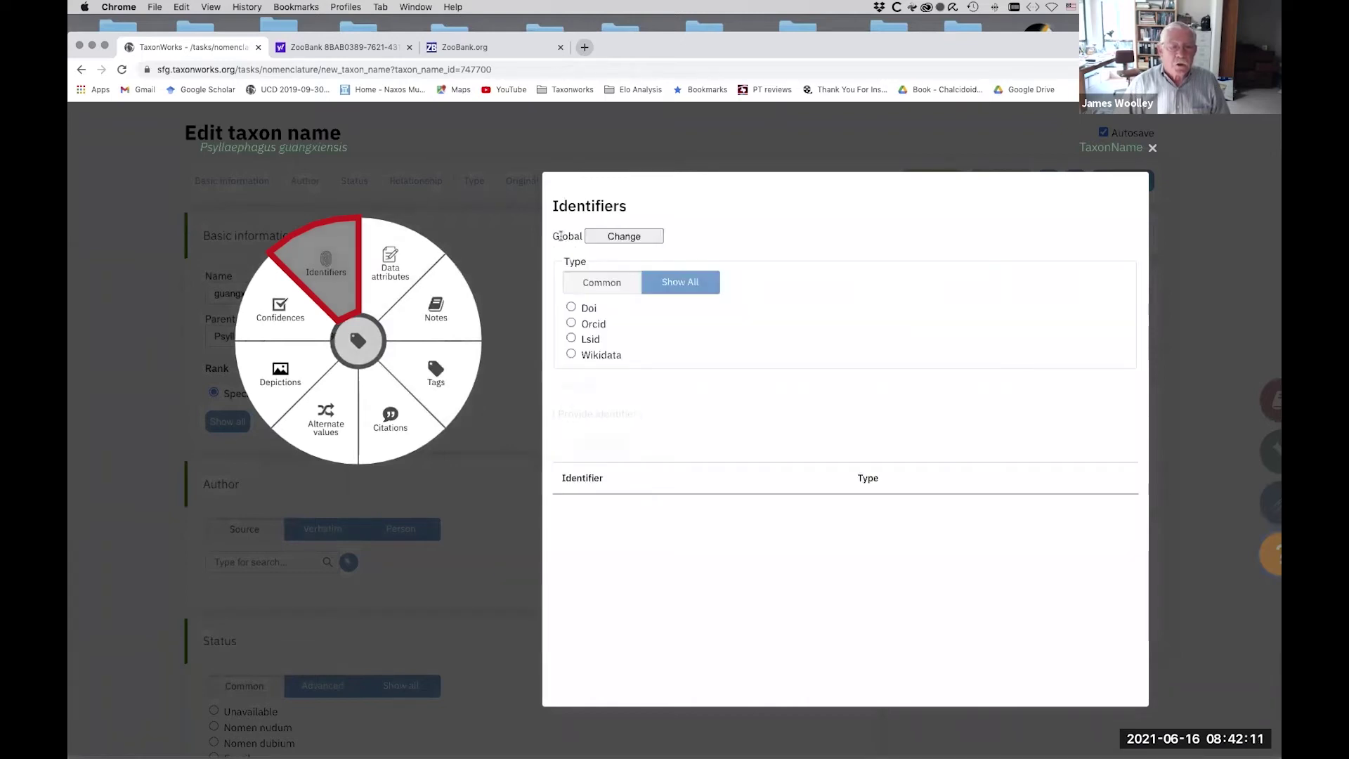
click(572, 339)
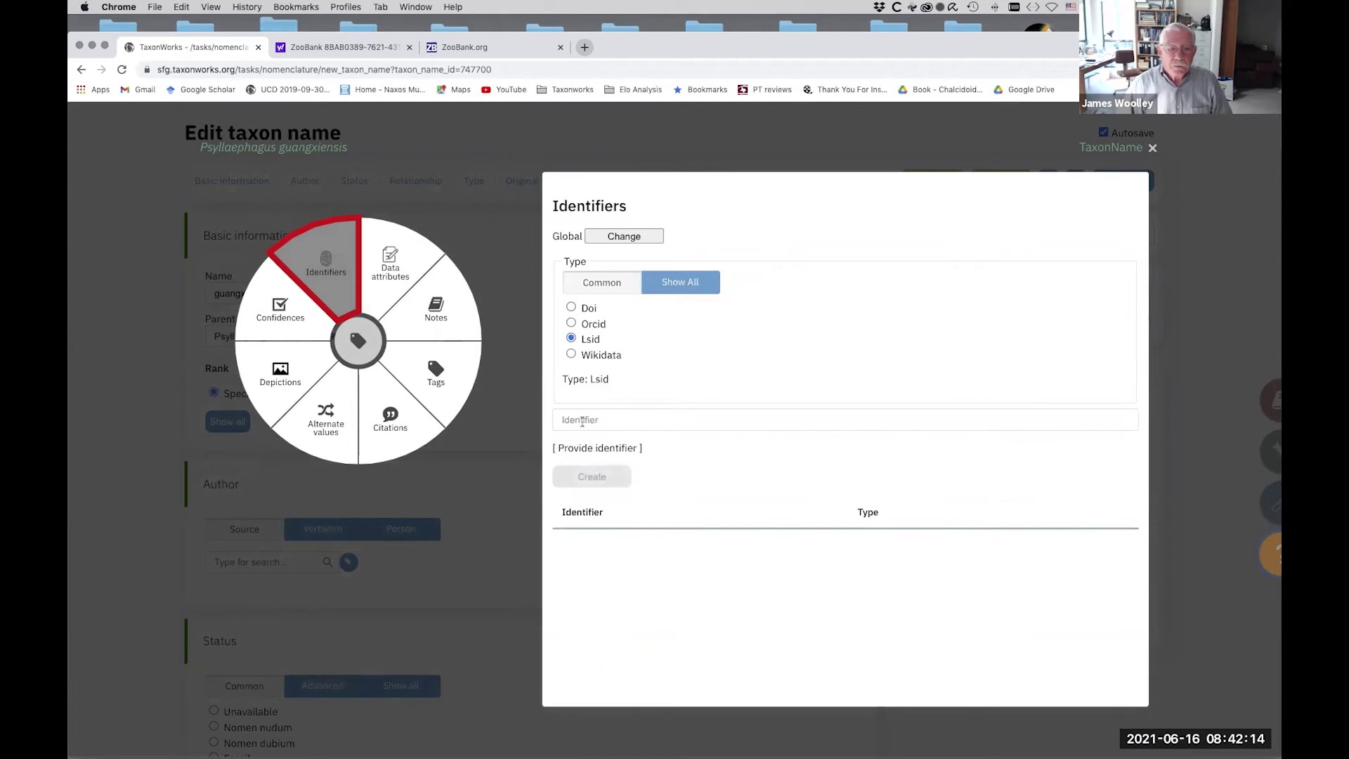
key(super+v)
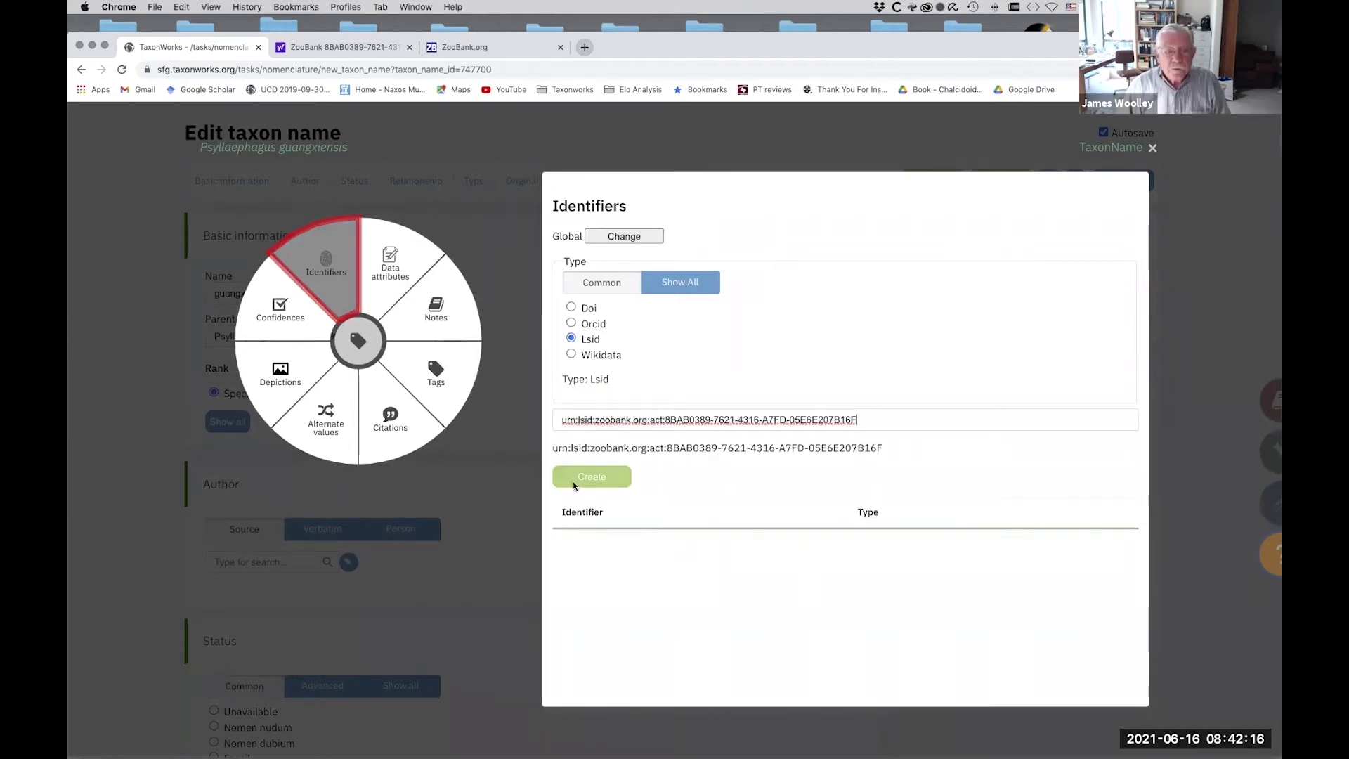
click(592, 477)
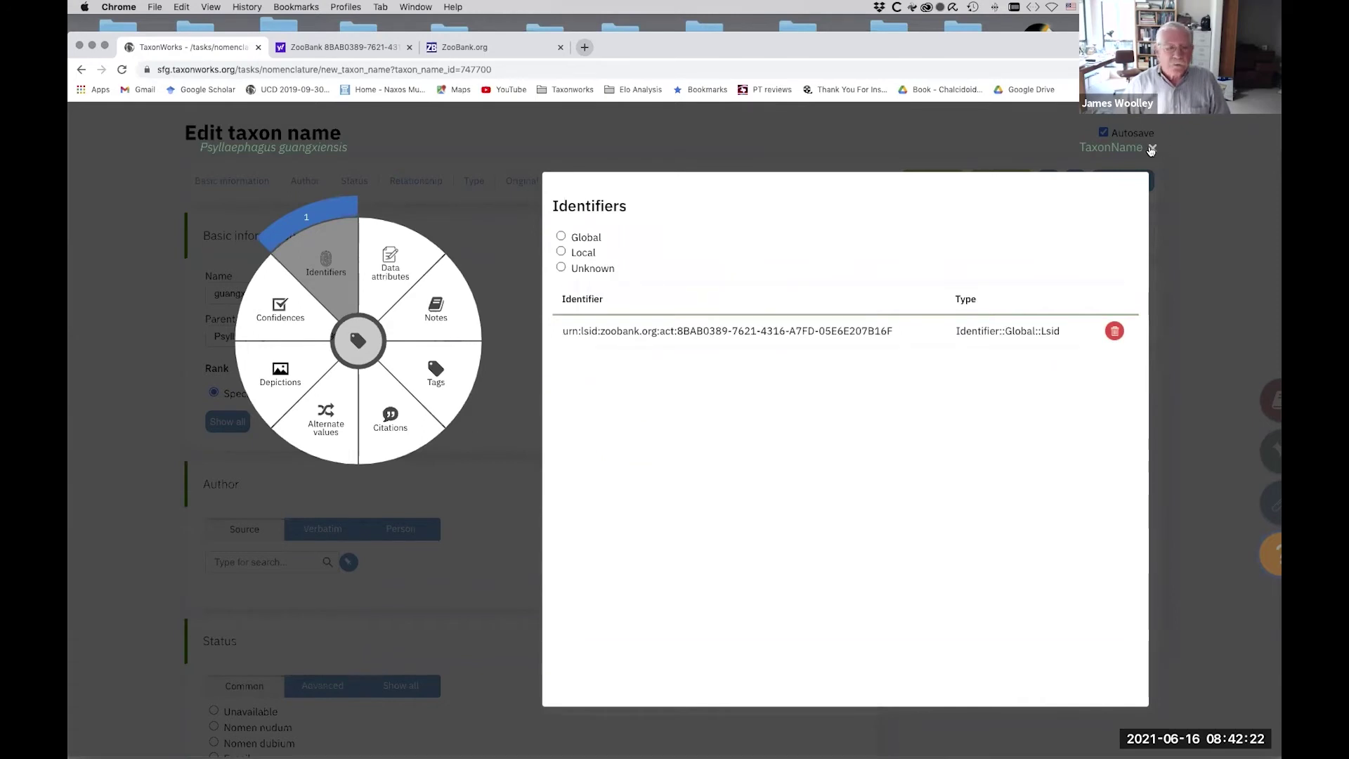
click(1151, 150)
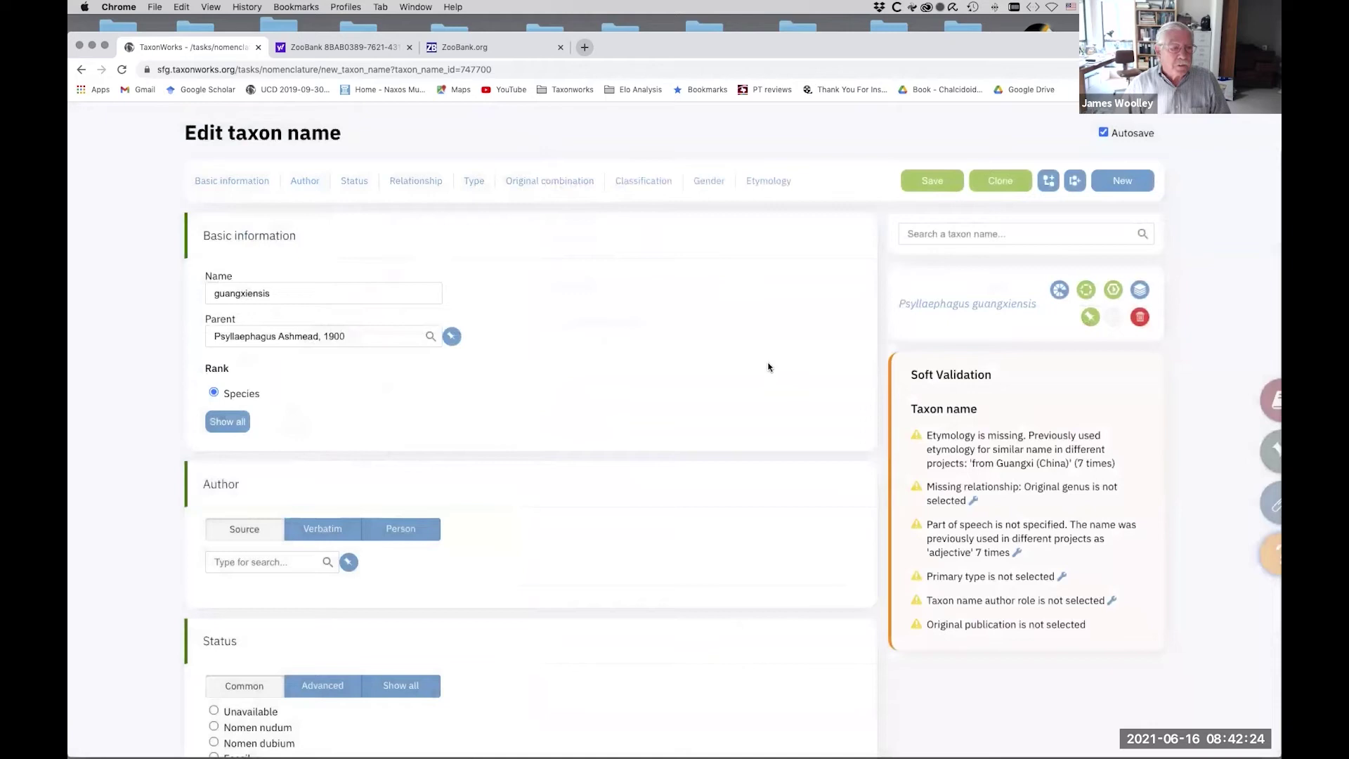
Step: Set the pinned 2021 Biodiversity Data Journal paper as the name's source, pages 3-6
scroll(768, 367, down, 3)
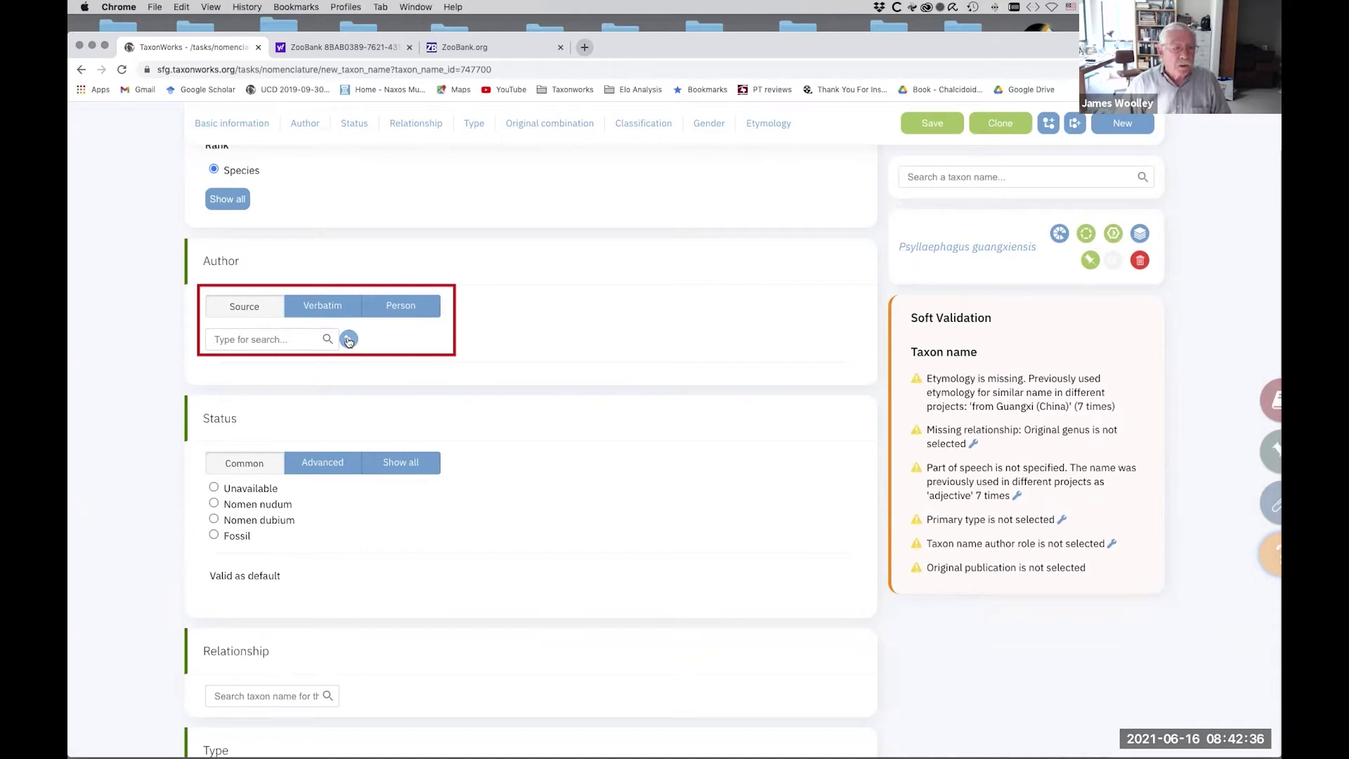
click(348, 341)
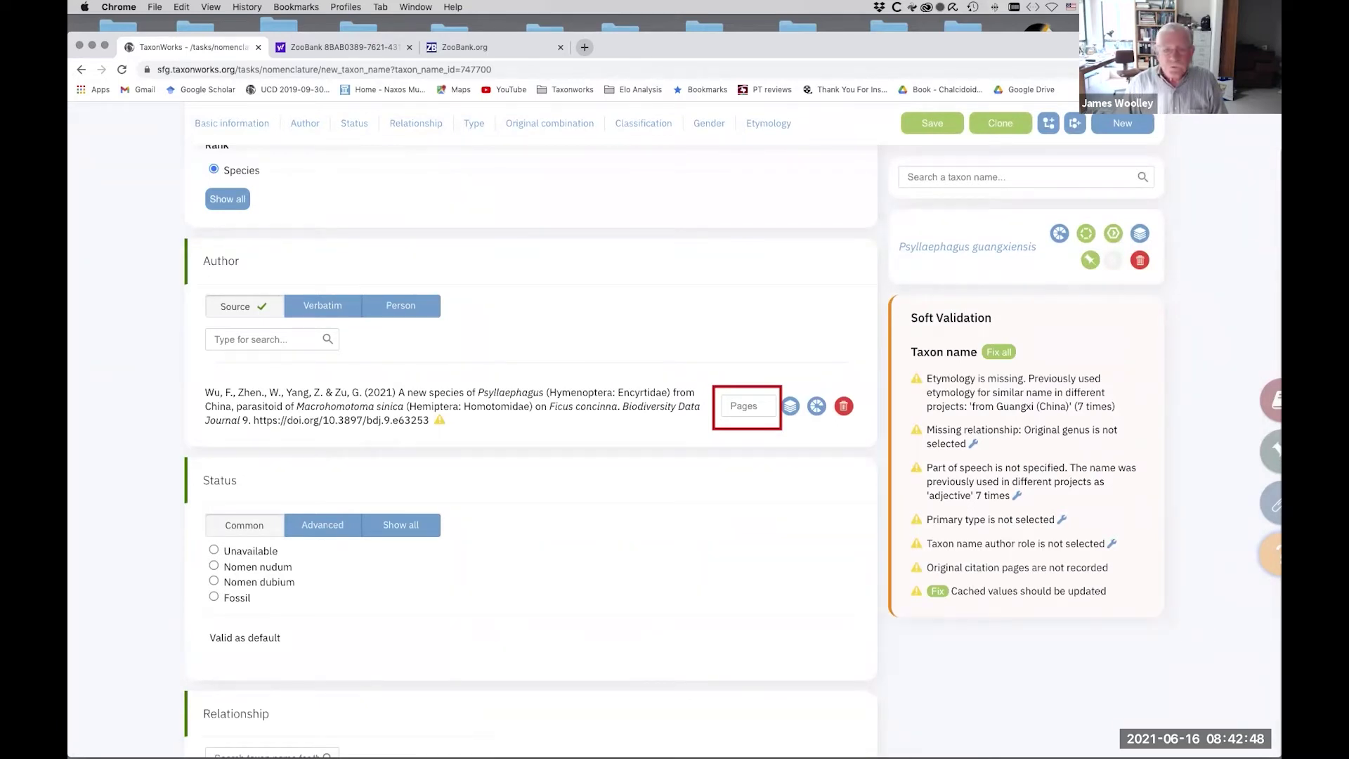
text(3-6)
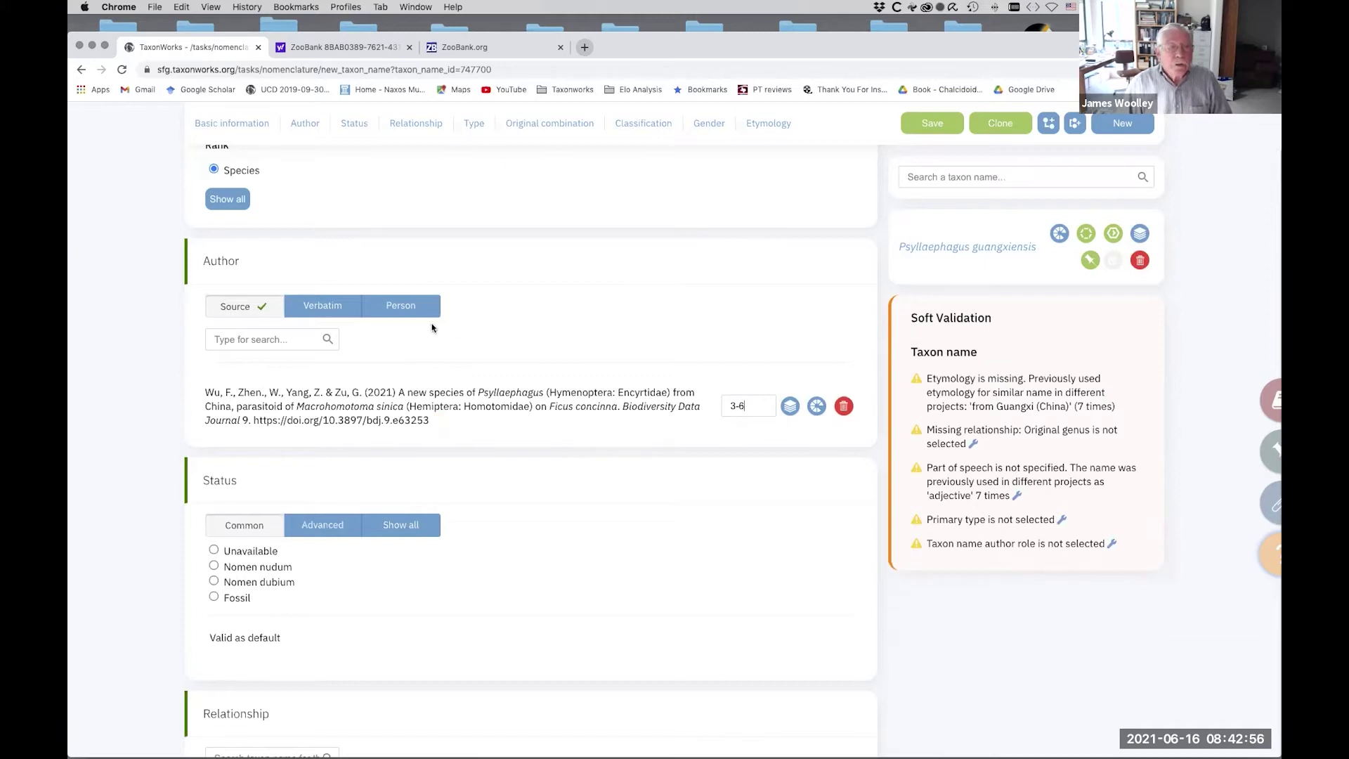
click(401, 307)
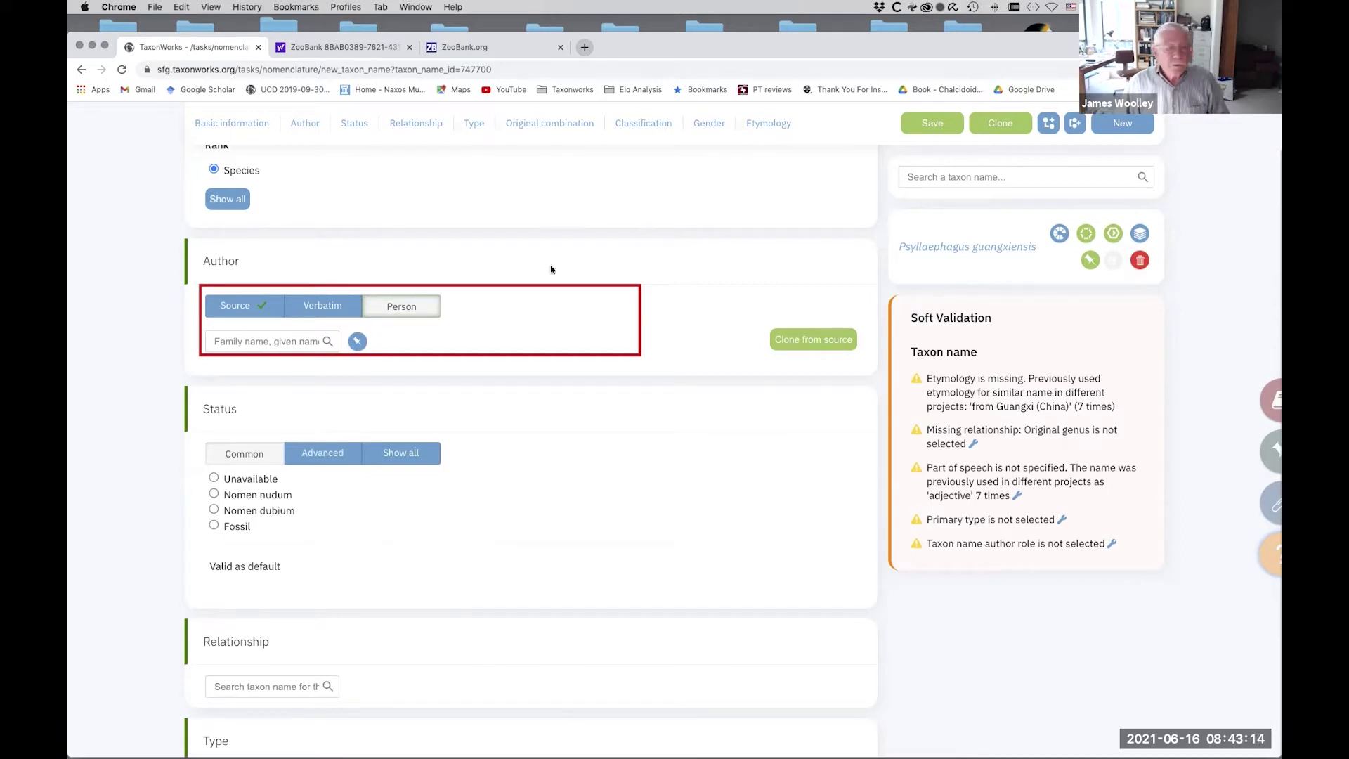
Step: Add the paper's first author, found by family and given name, as the name's person author
click(236, 343)
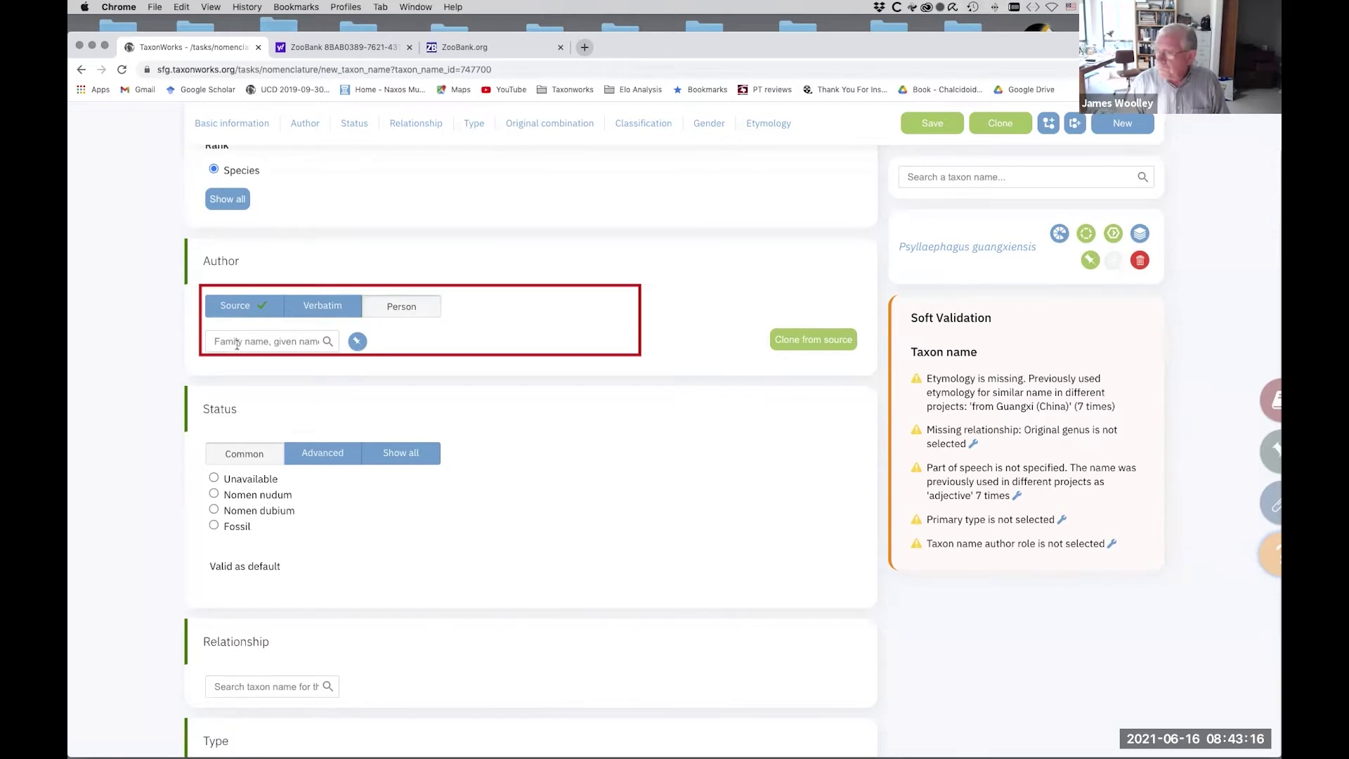
text(W)
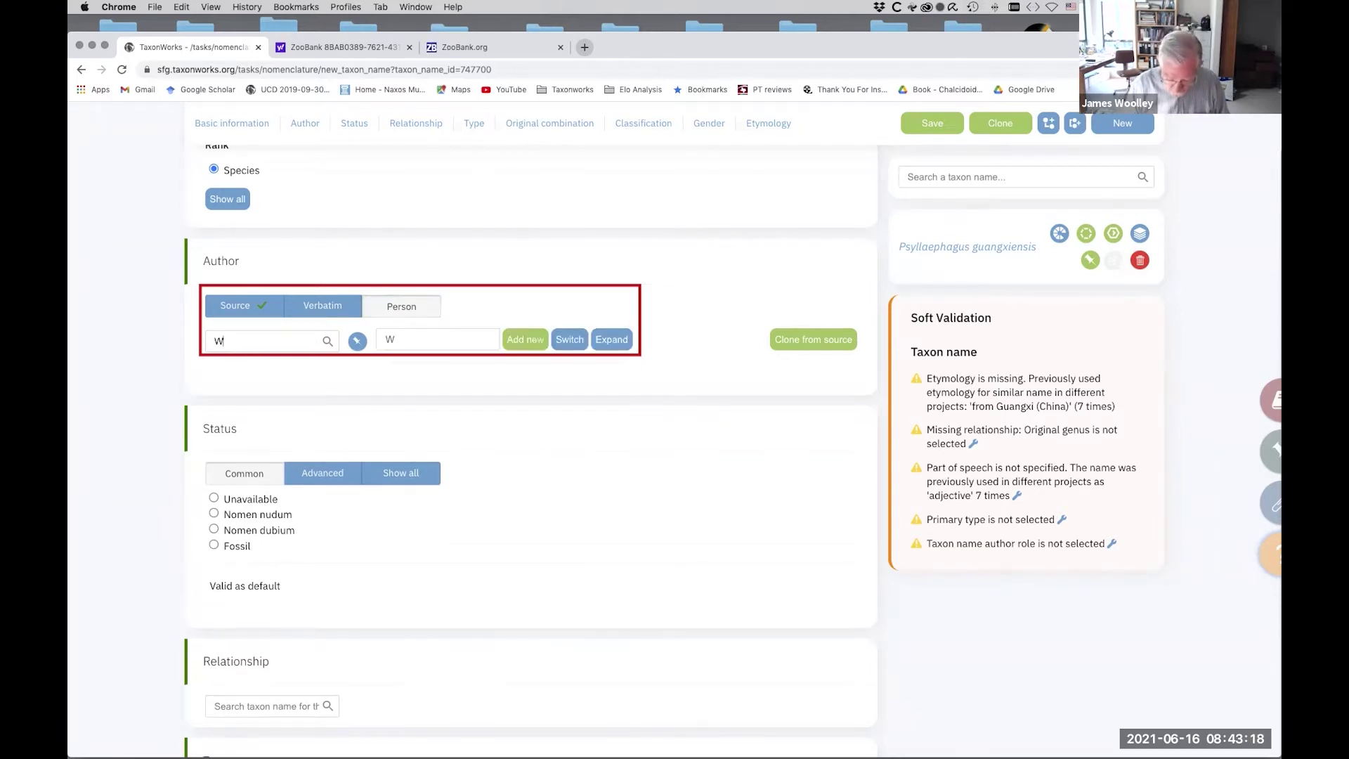
text(u, F)
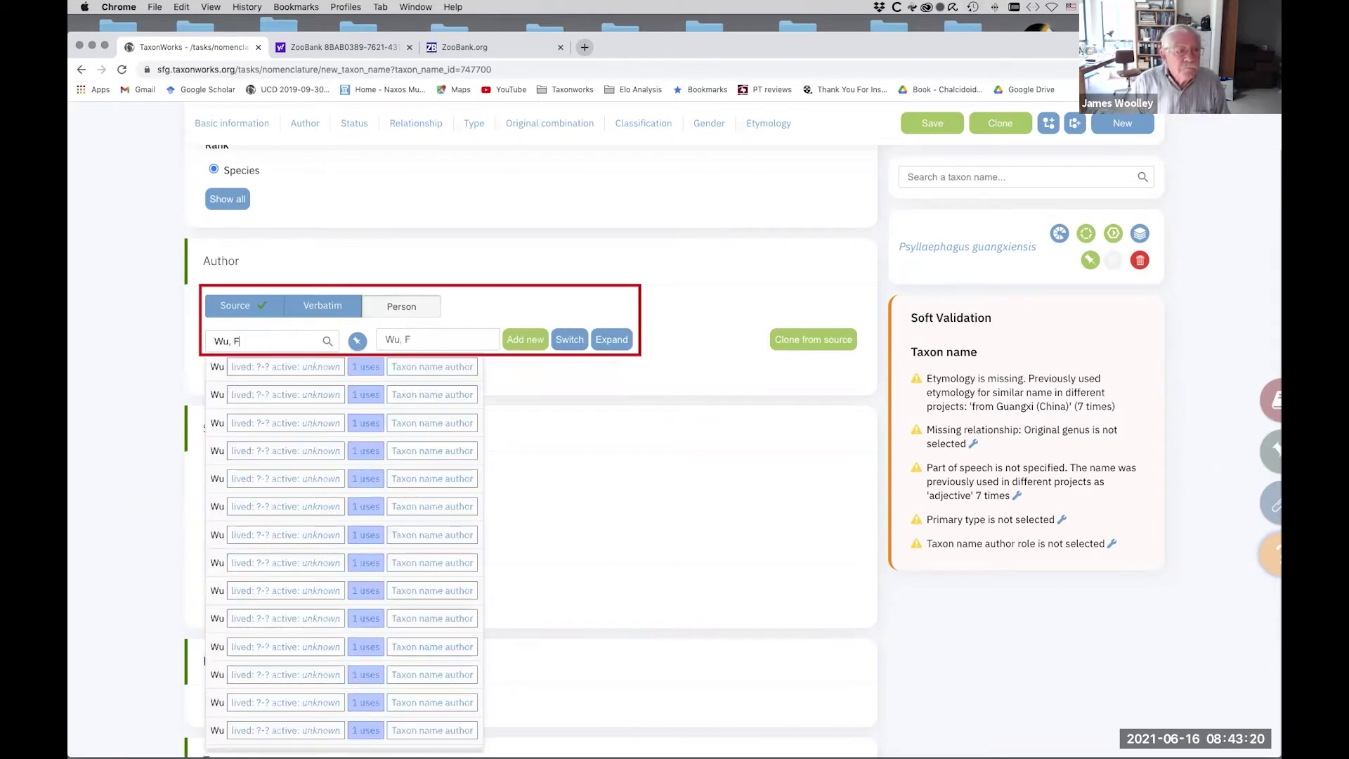
text(ei)
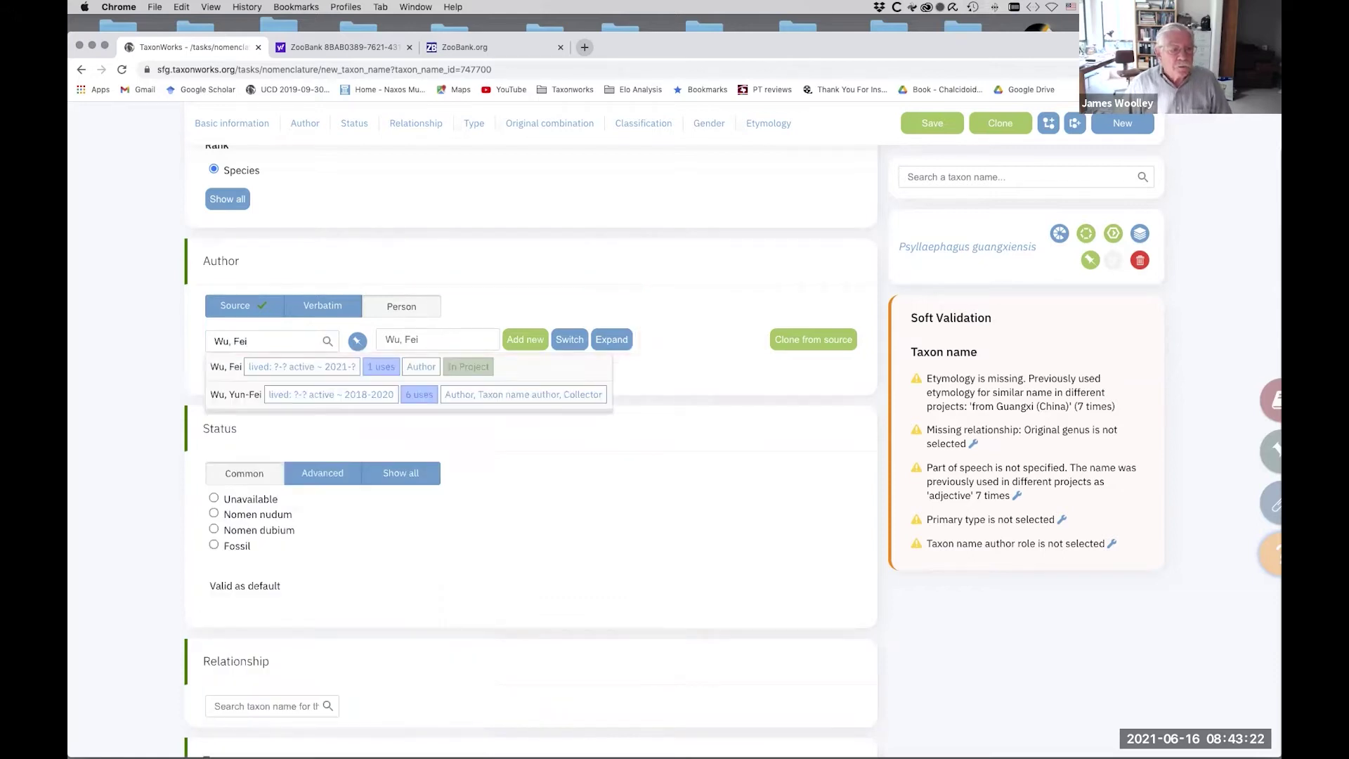
scroll(224, 369, down, 1)
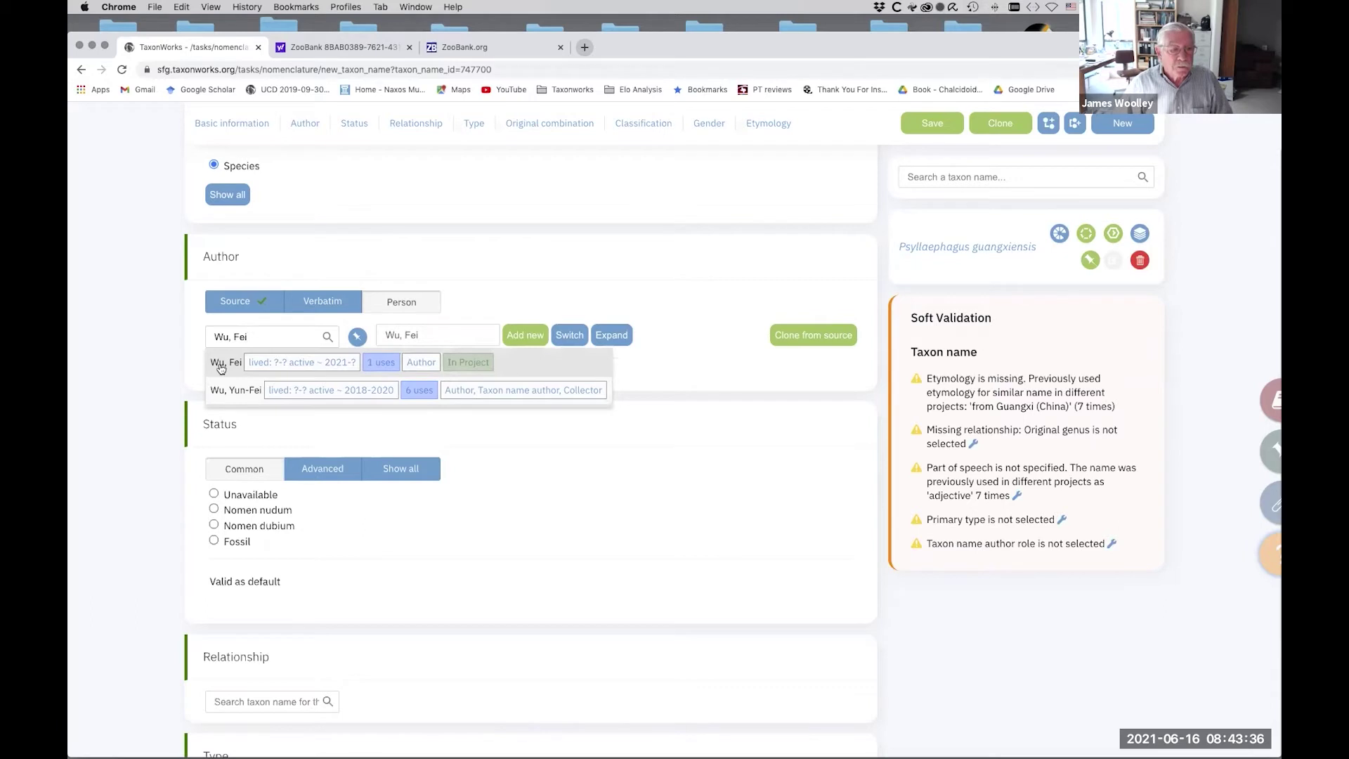
click(220, 364)
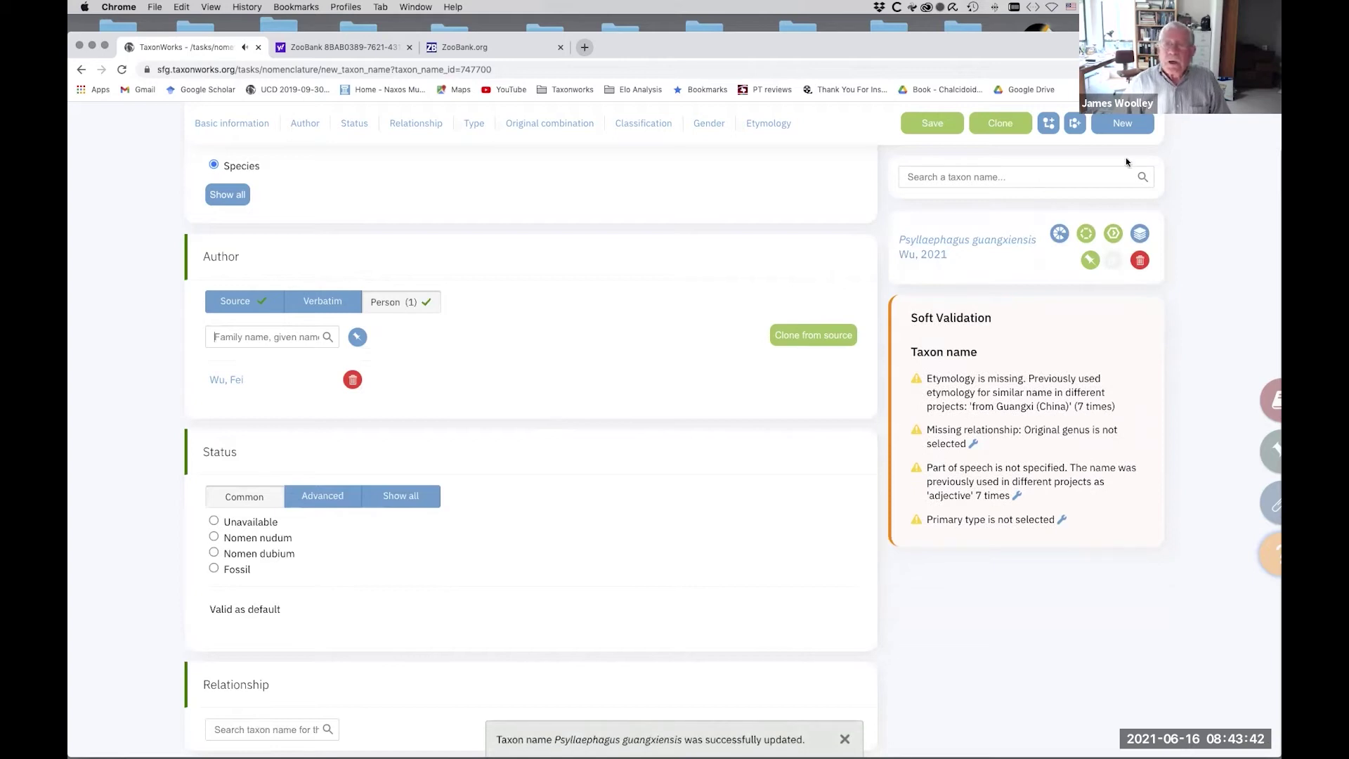
scroll(1255, 173, up, 5)
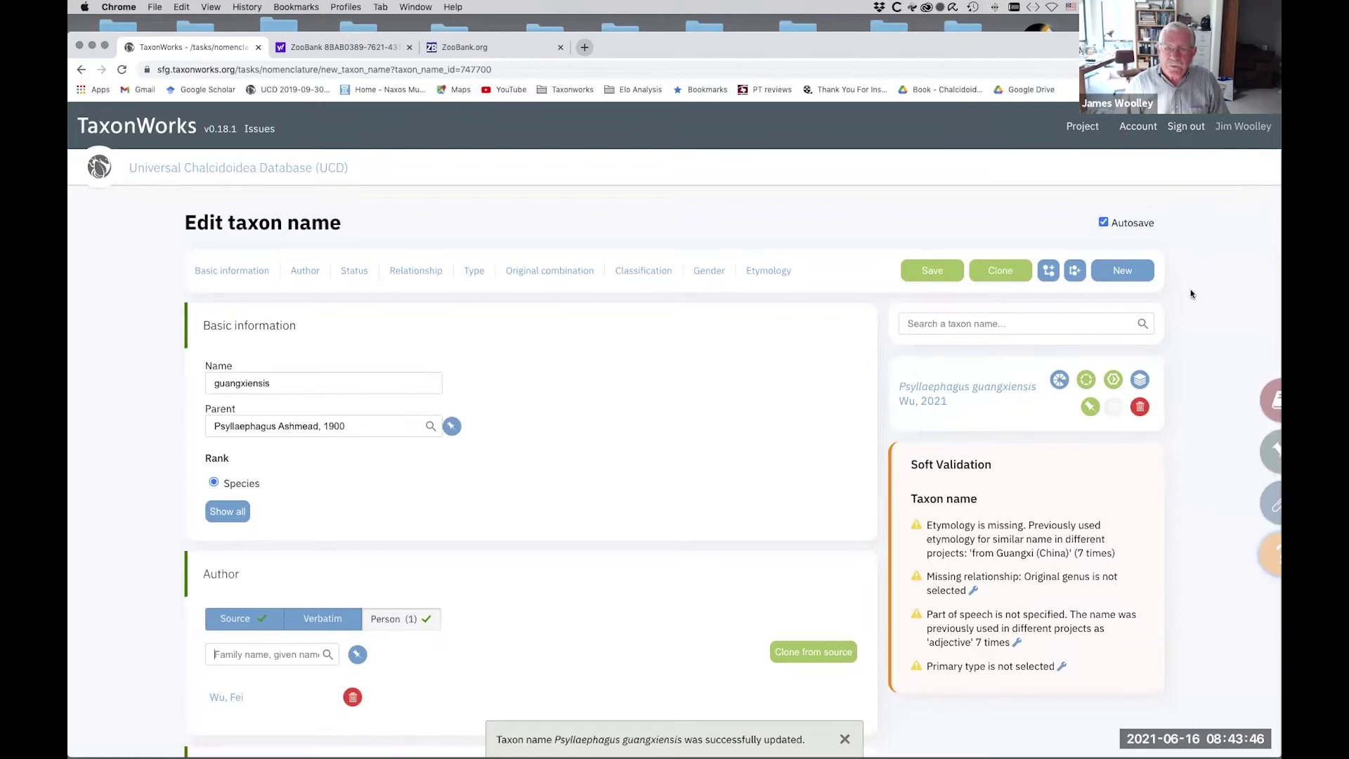
scroll(680, 430, down, 2)
scroll(679, 430, down, 10)
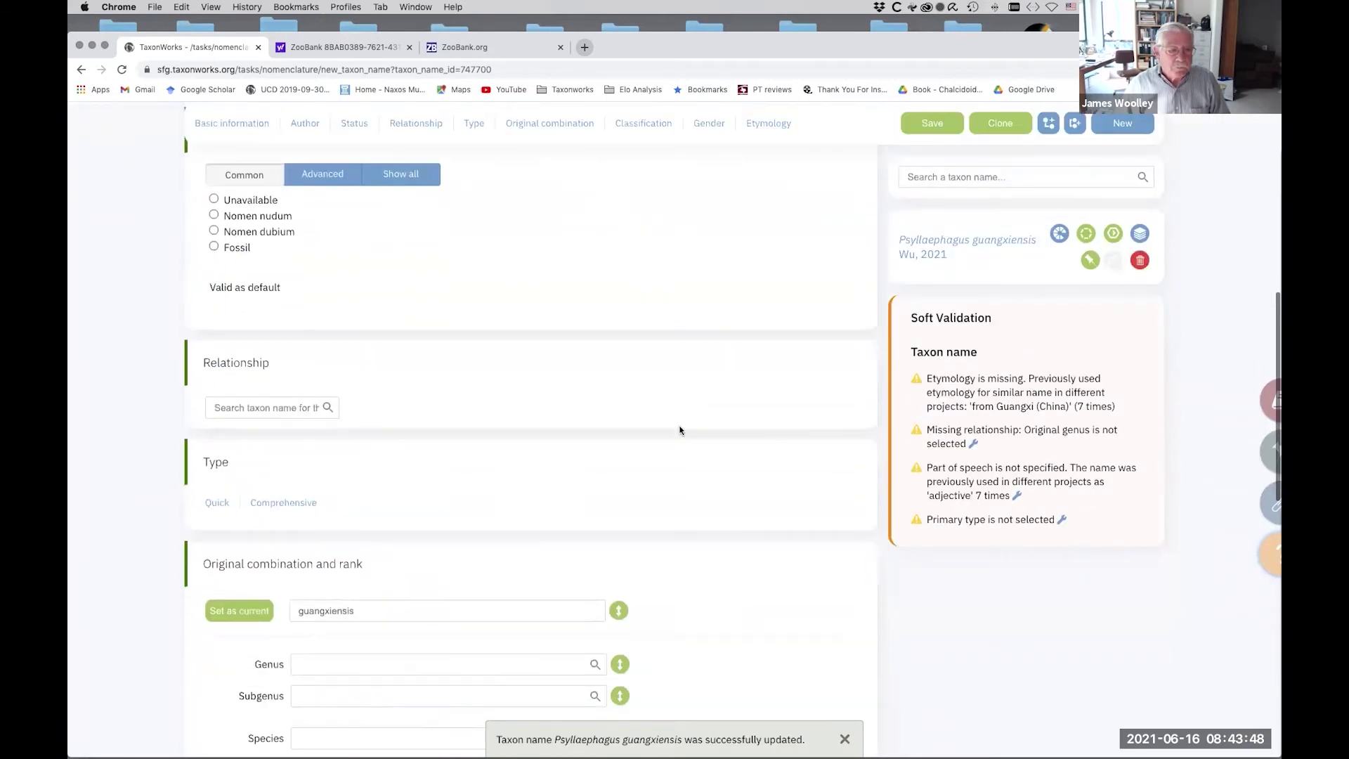
scroll(680, 430, up, 2)
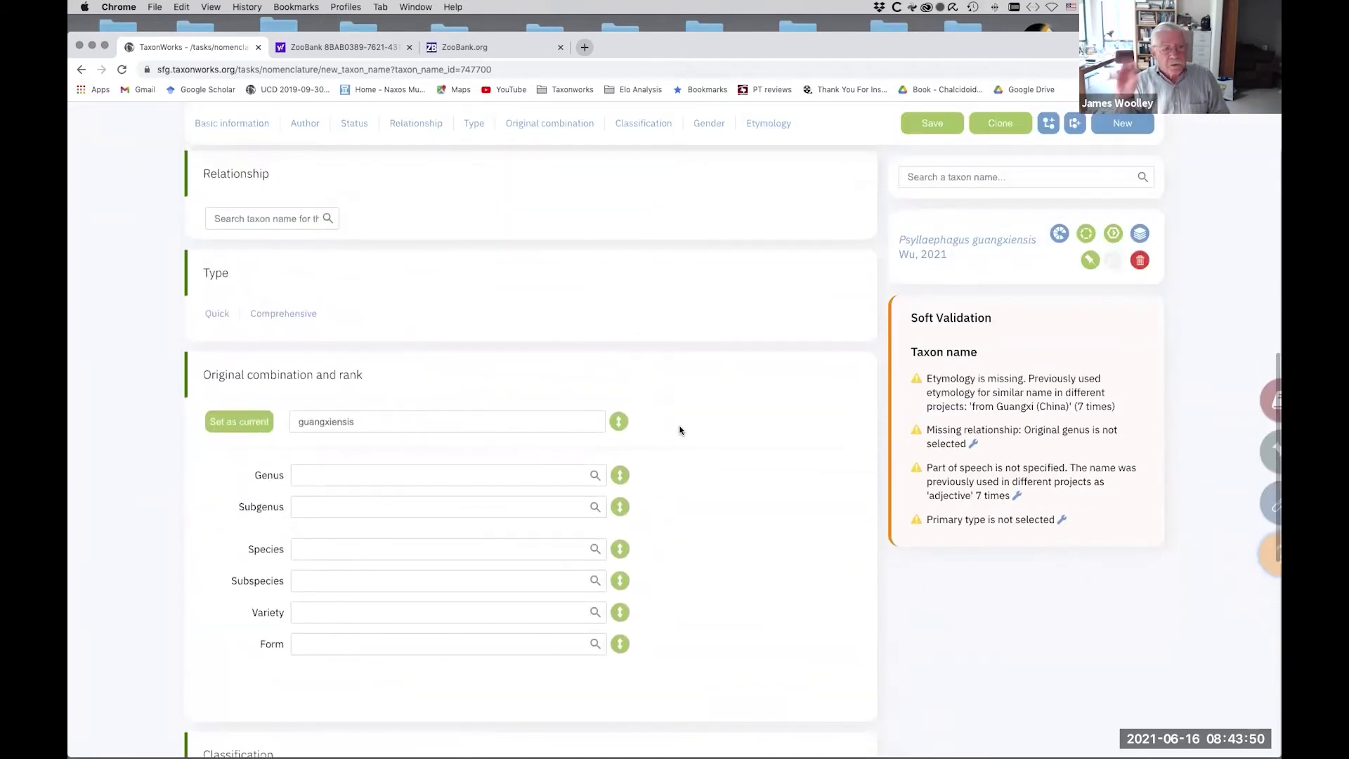
scroll(691, 424, up, 10)
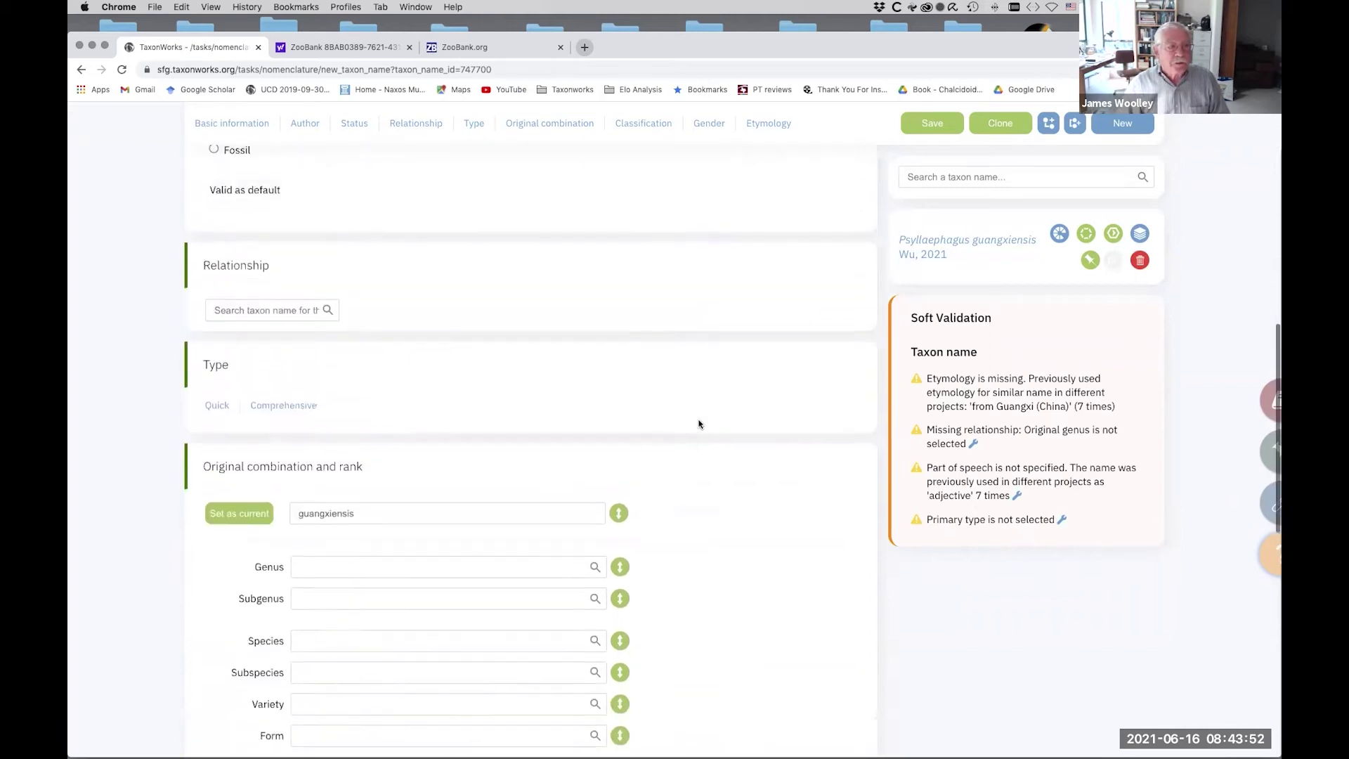
scroll(698, 424, up, 2)
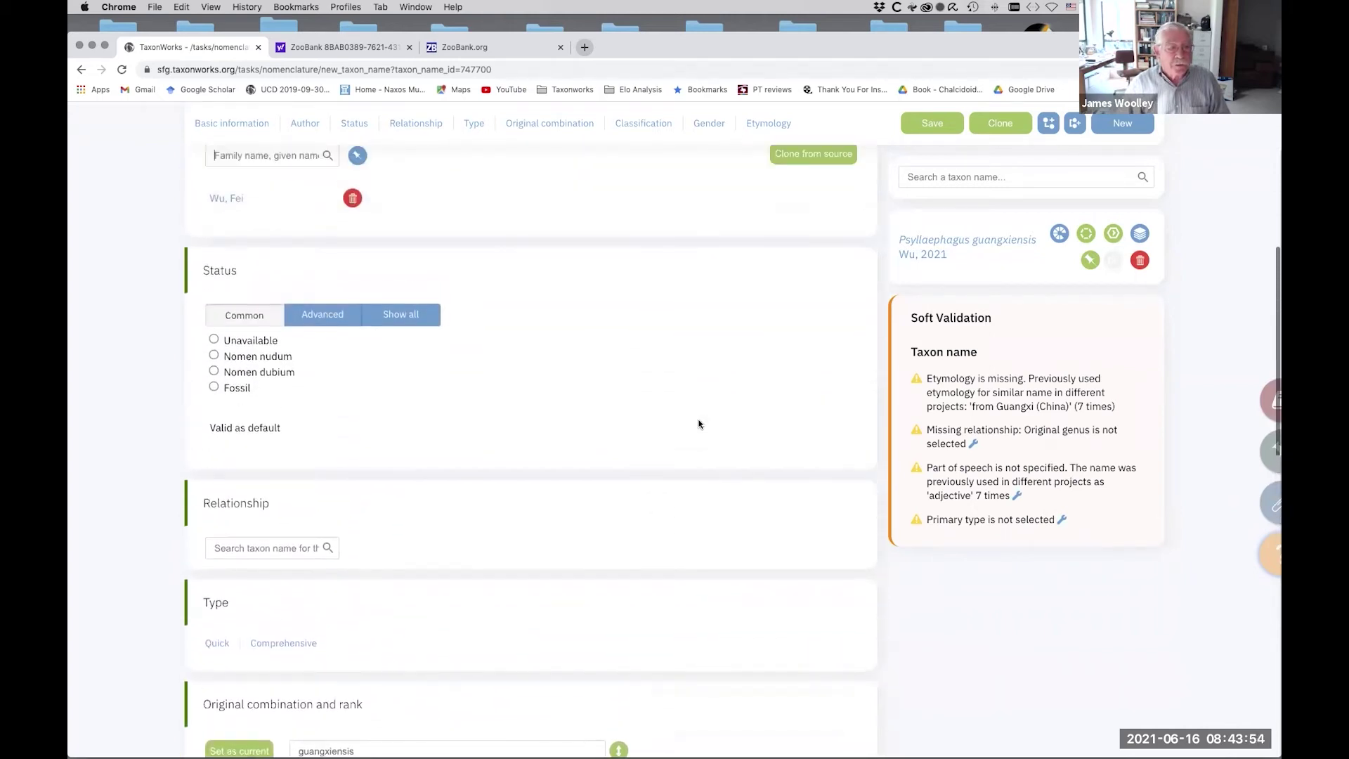
scroll(698, 424, down, 1)
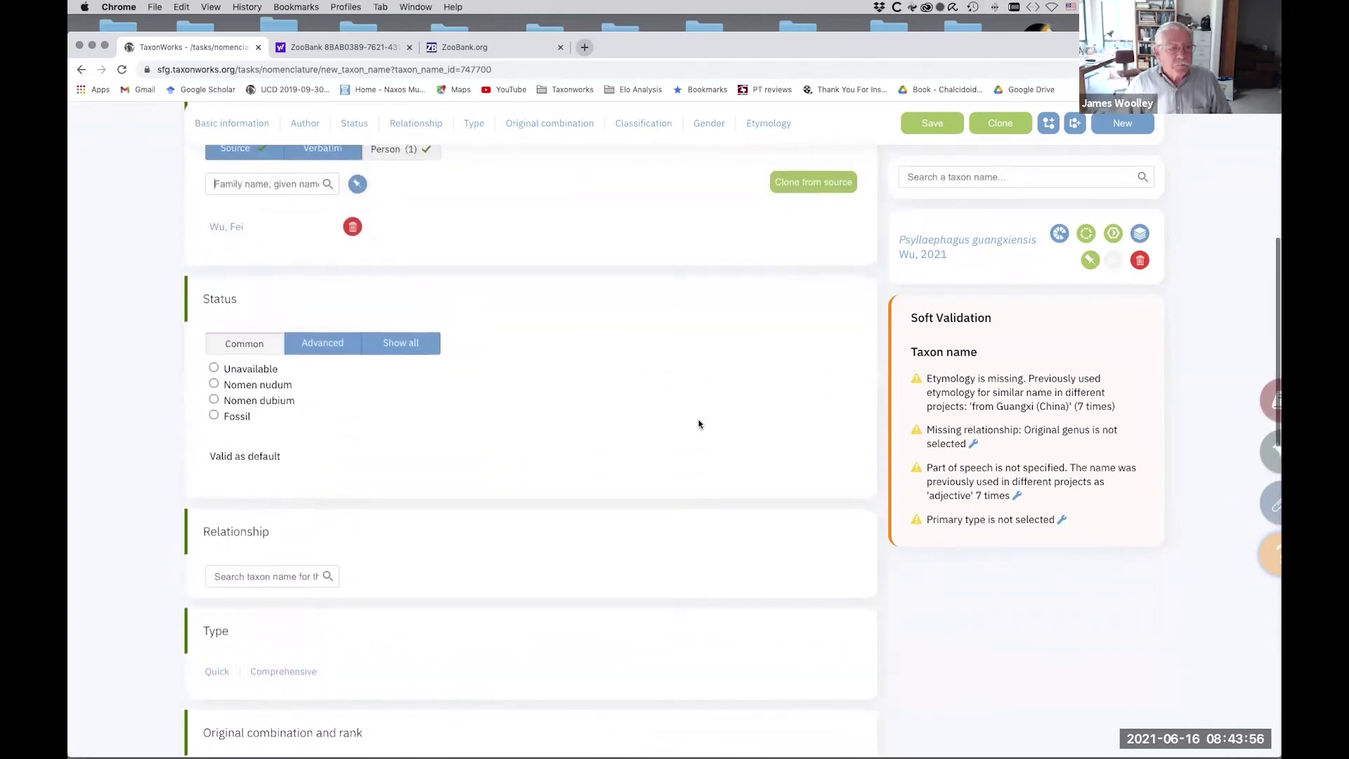
scroll(699, 424, up, 2)
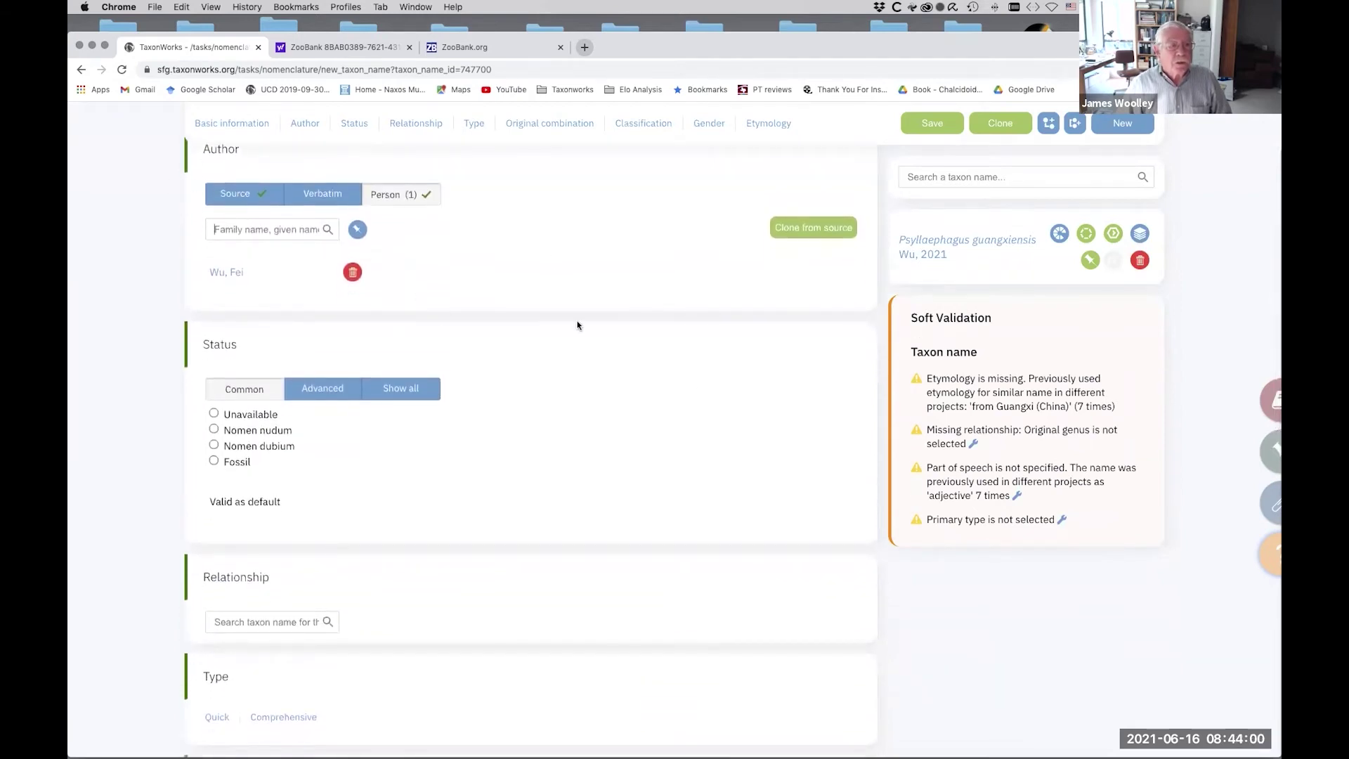
scroll(575, 393, down, 2)
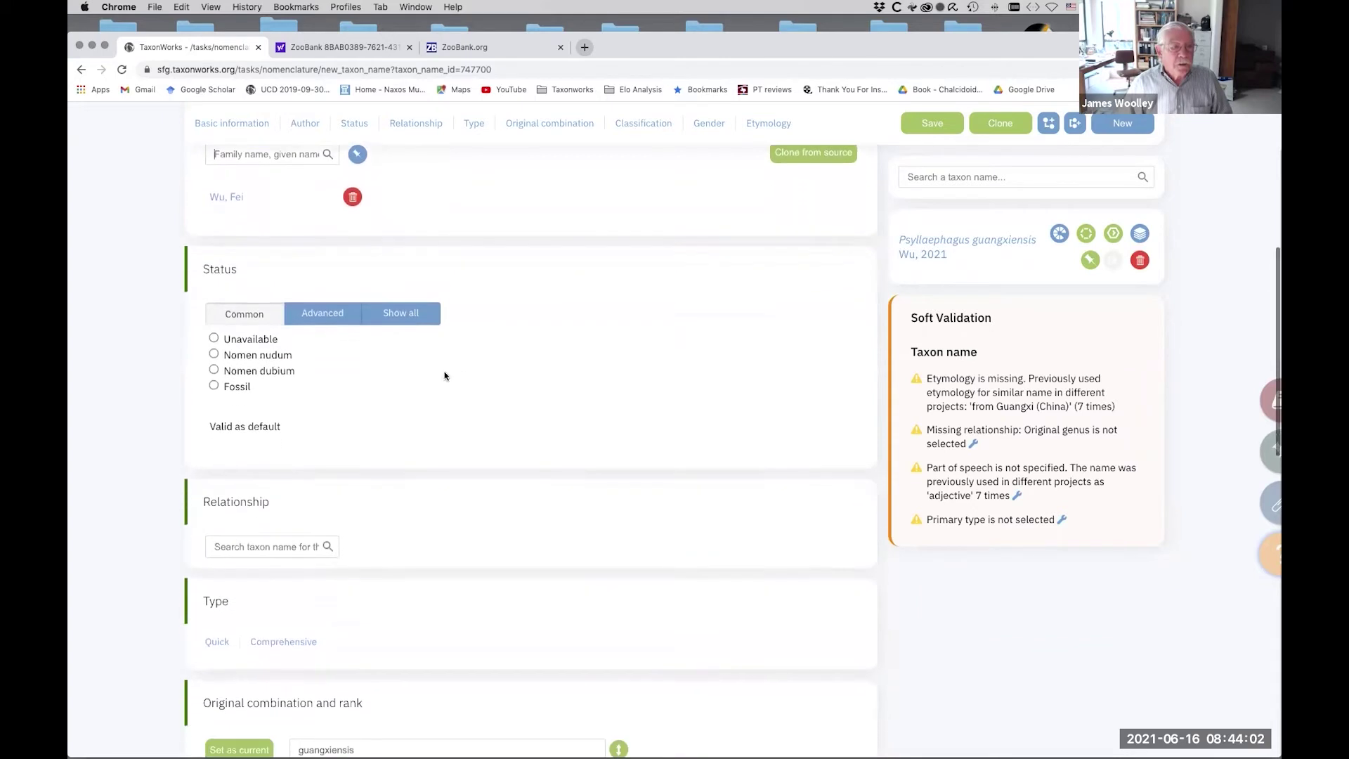
scroll(428, 385, down, 2)
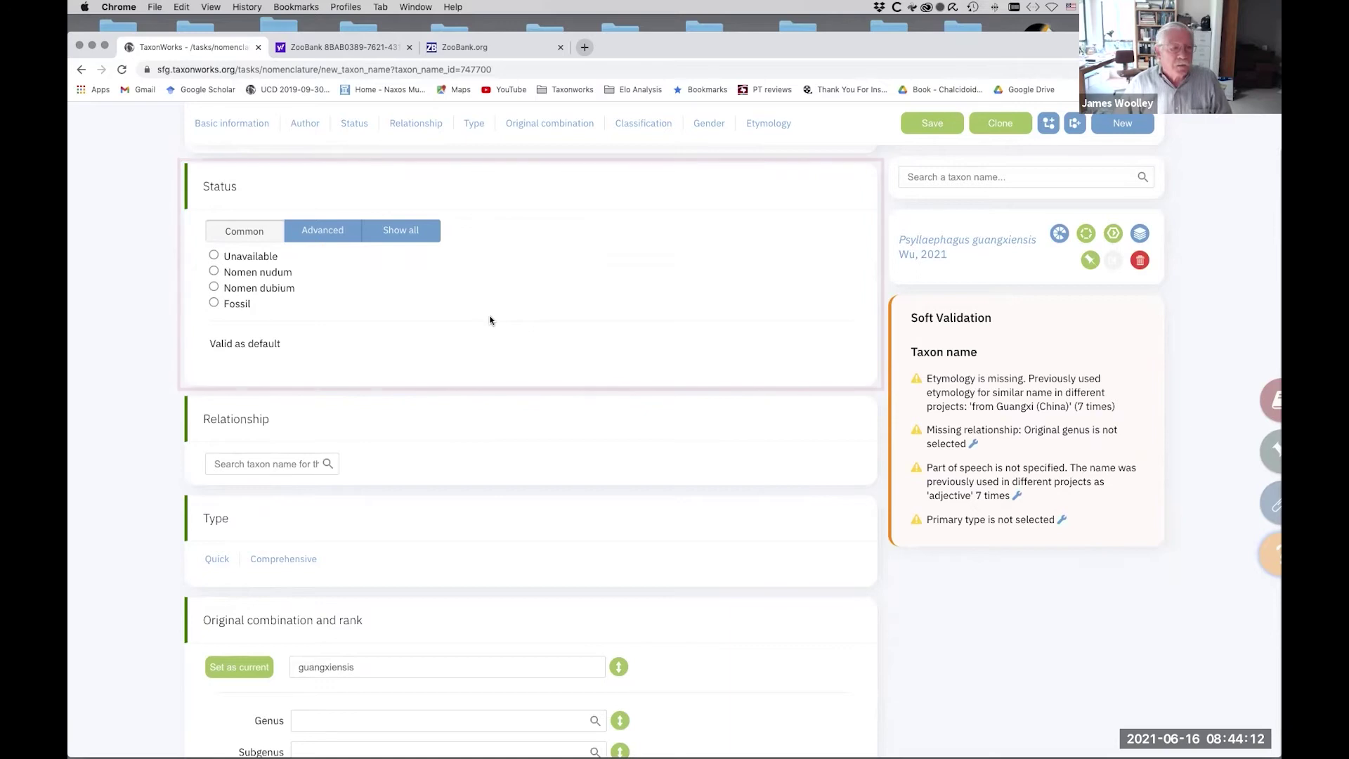
scroll(490, 320, down, 1)
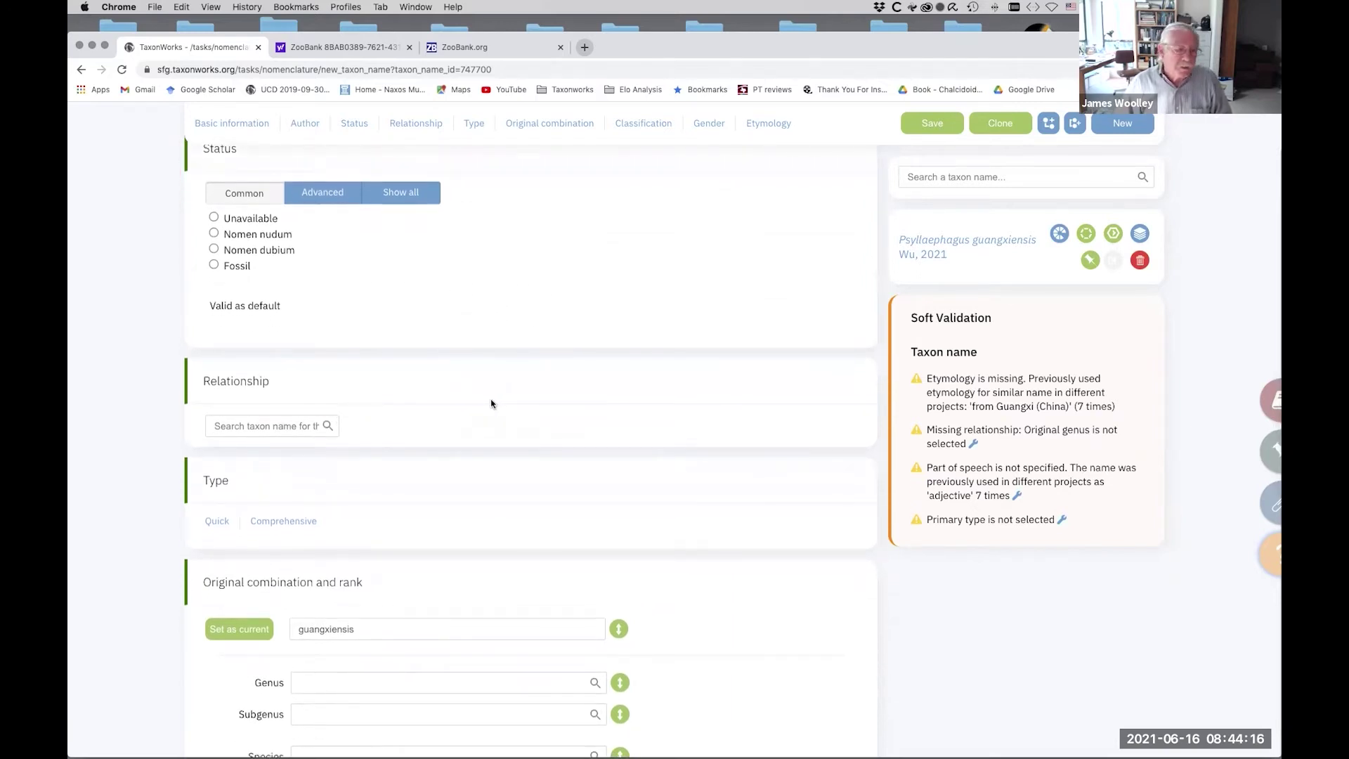
scroll(490, 403, down, 6)
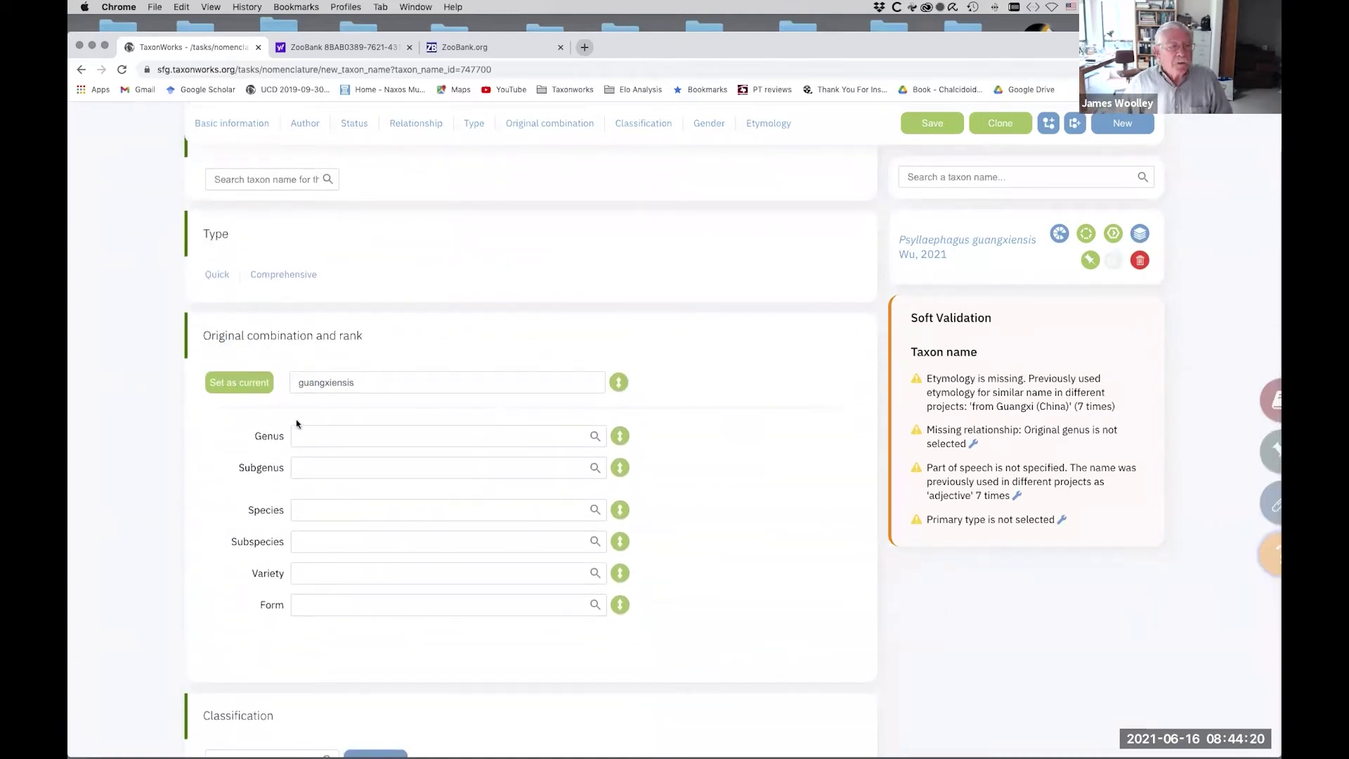
scroll(443, 355, down, 2)
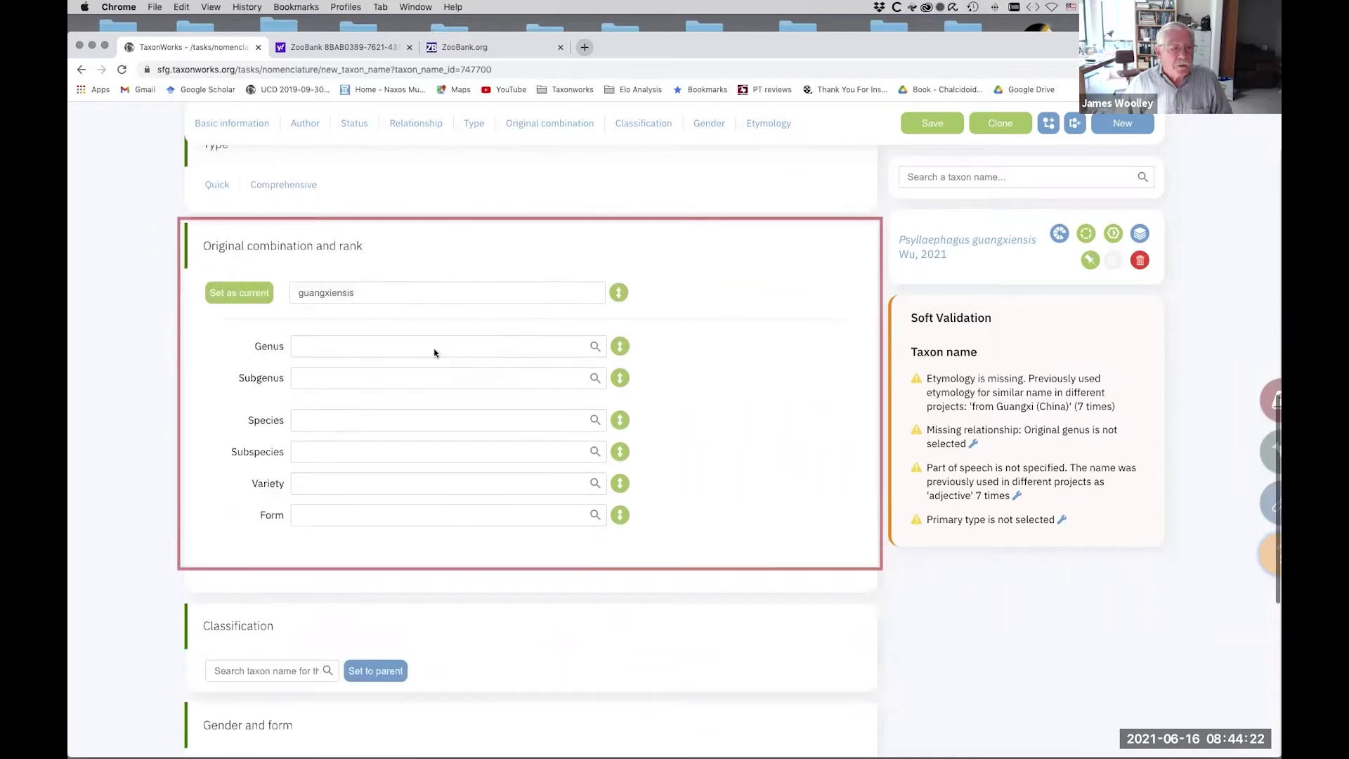
Step: Set Psyllaephagus guangxiensis as its own original combination, with genus Psyllaephagus Ashmead, 1900
click(236, 292)
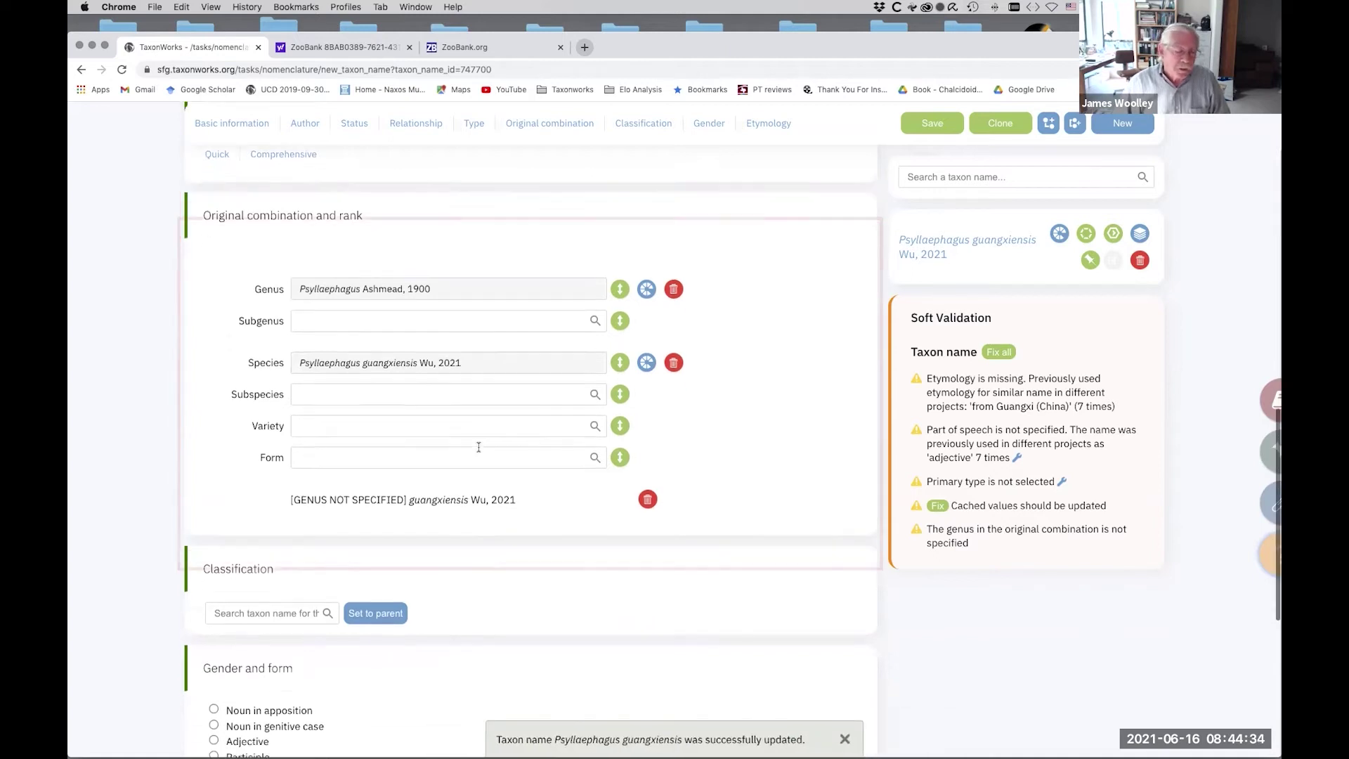
scroll(478, 447, down, 2)
scroll(479, 448, down, 7)
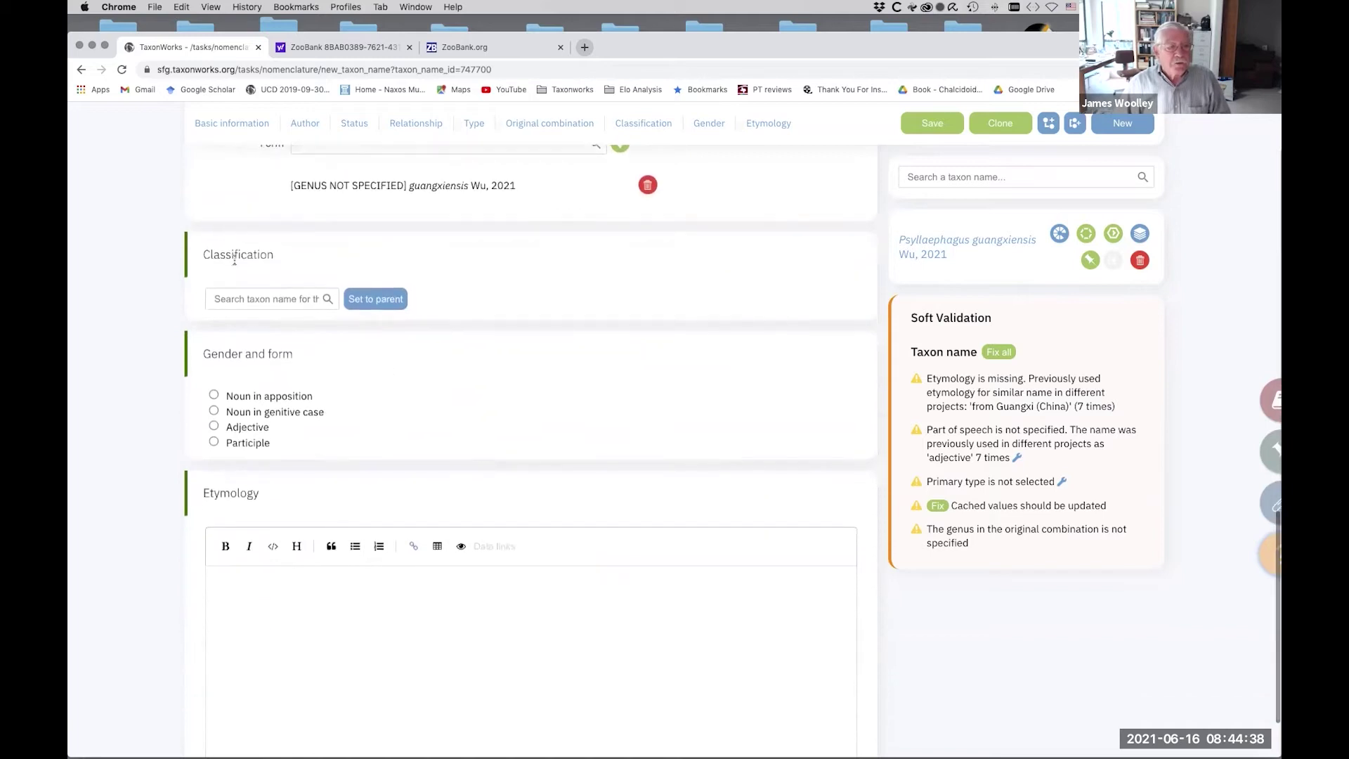
scroll(423, 376, down, 2)
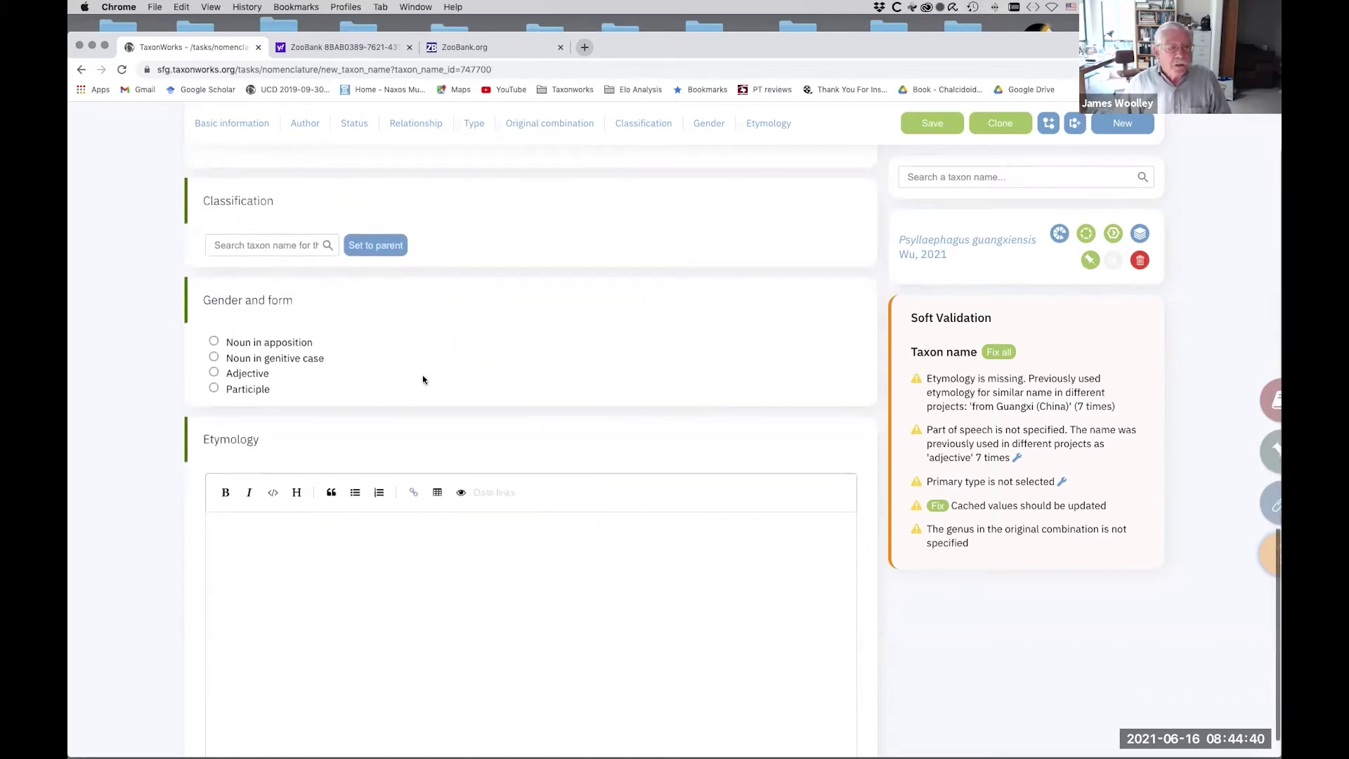
Step: Mark guangxiensis as a noun in genitive case and paste the collecting-location etymology
click(213, 357)
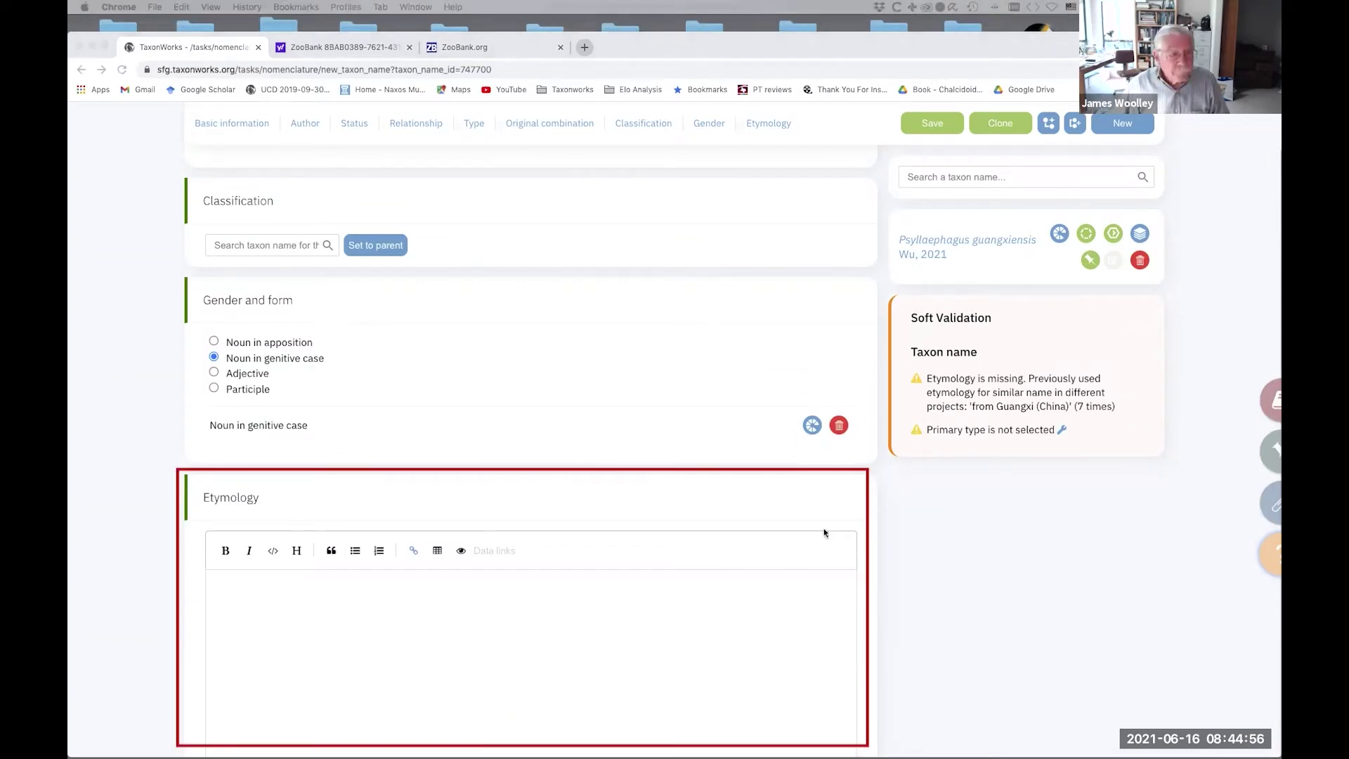
click(350, 593)
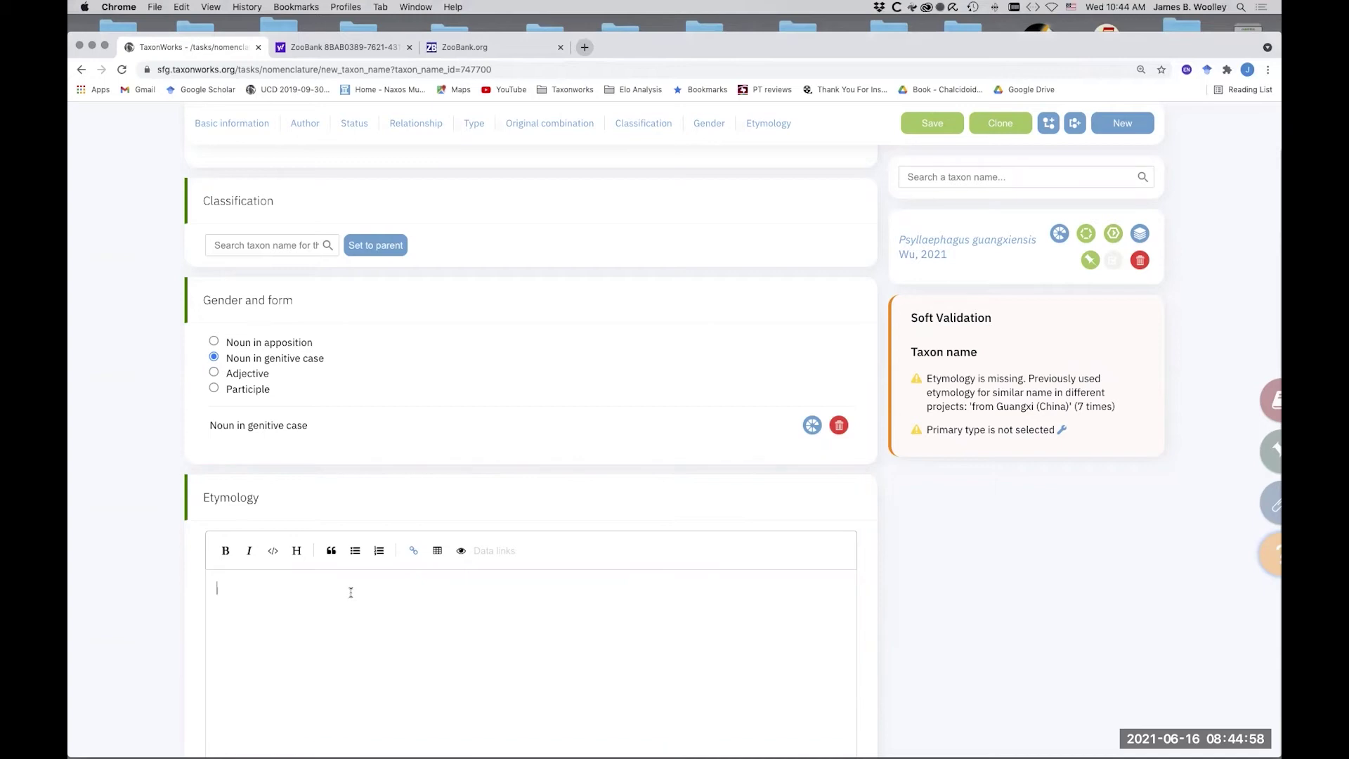
text(The specific name refers to the collecting location of the type series. Noun in apposition.)
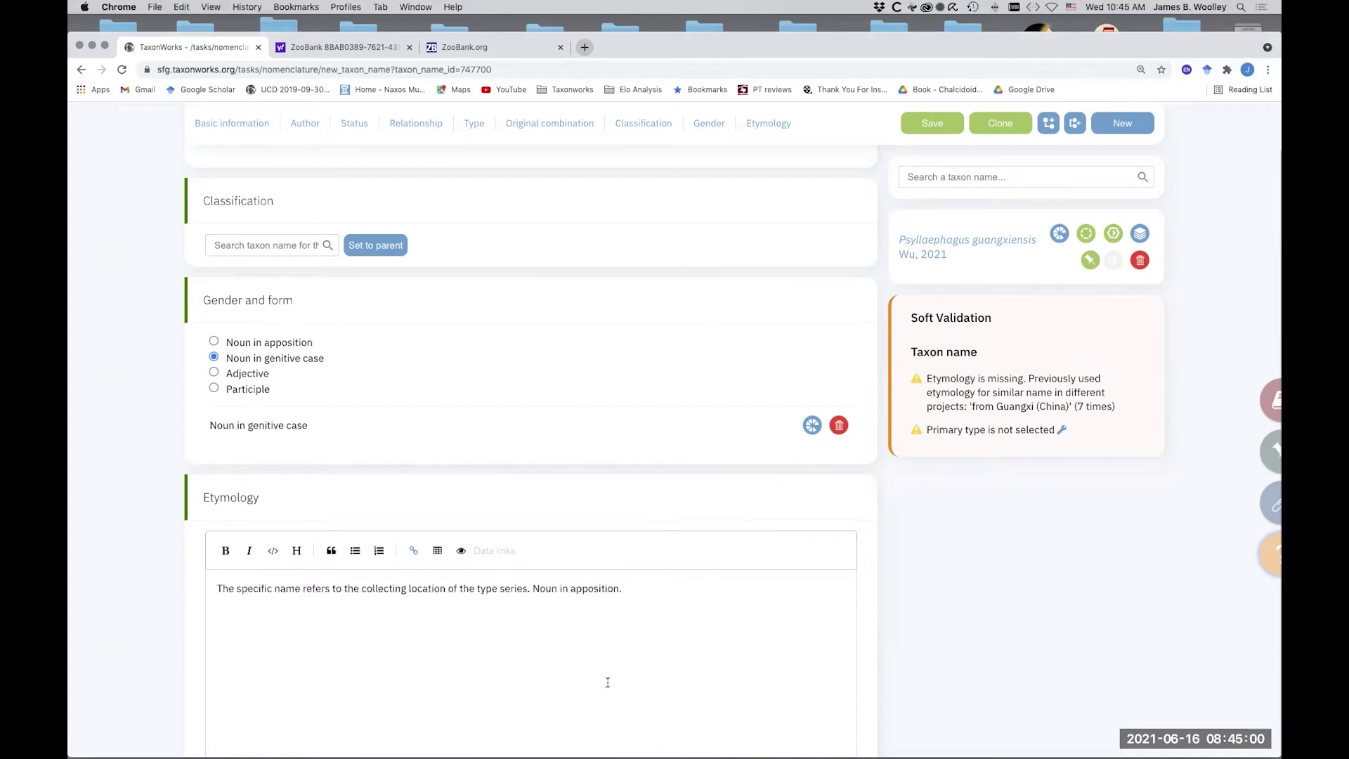
scroll(534, 366, up, 3)
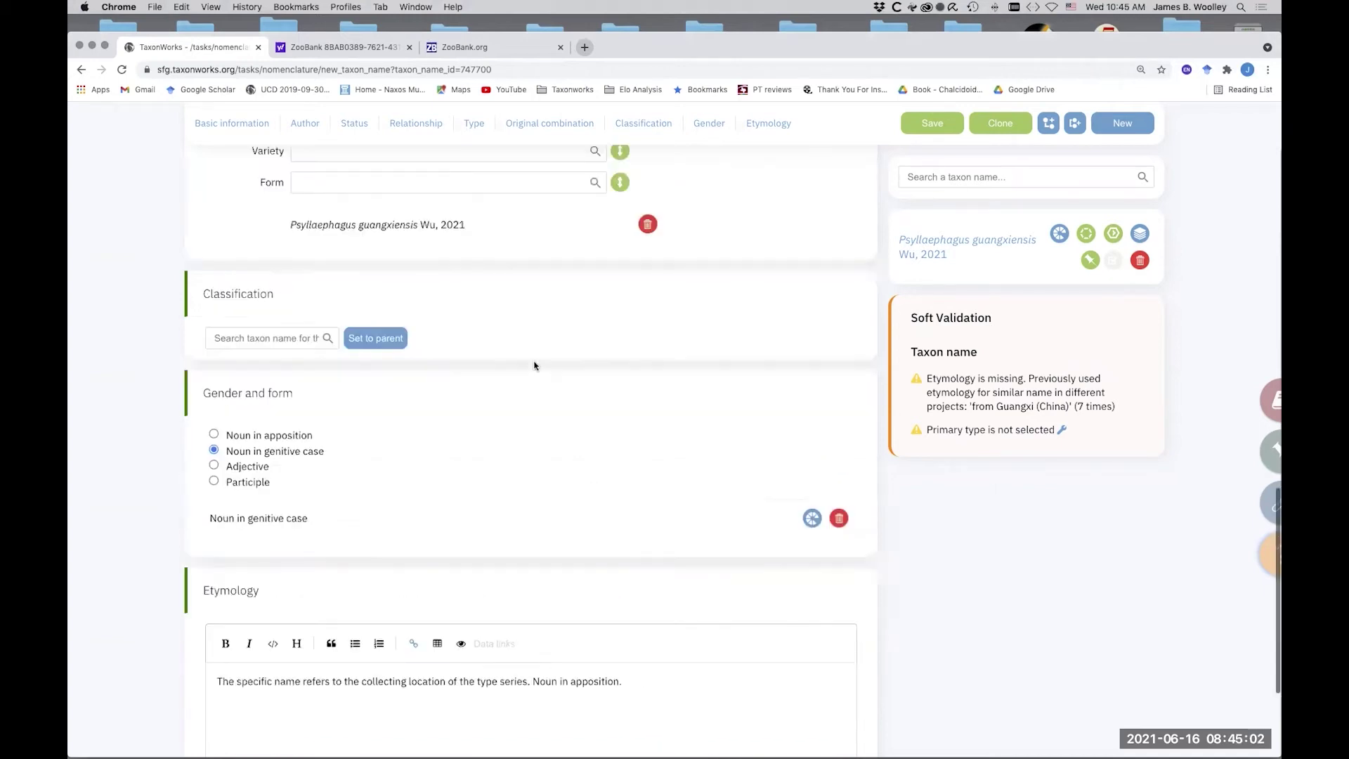
Step: Save the Psyllaephagus guangxiensis record, clearing the etymology warning so only the primary type remains flagged
scroll(534, 365, up, 10)
scroll(534, 365, down, 6)
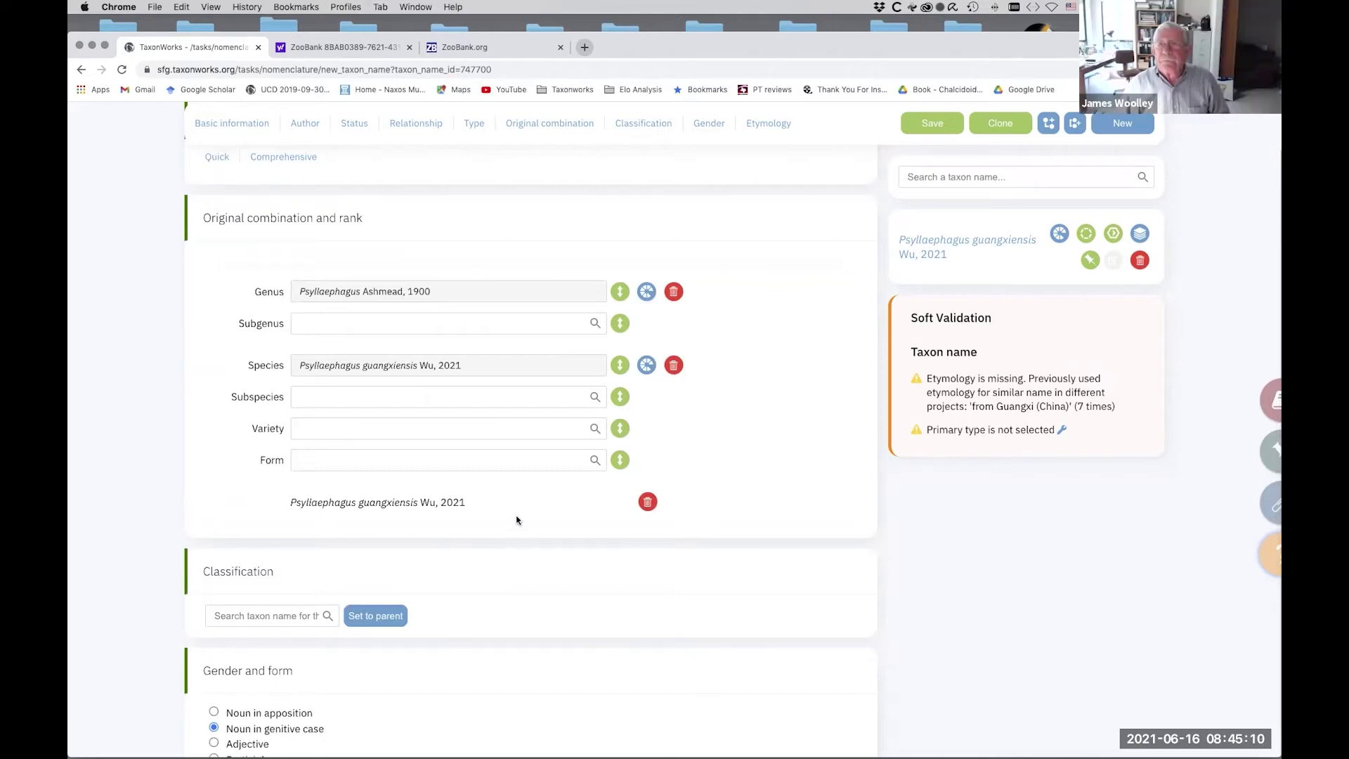
scroll(521, 492, up, 1)
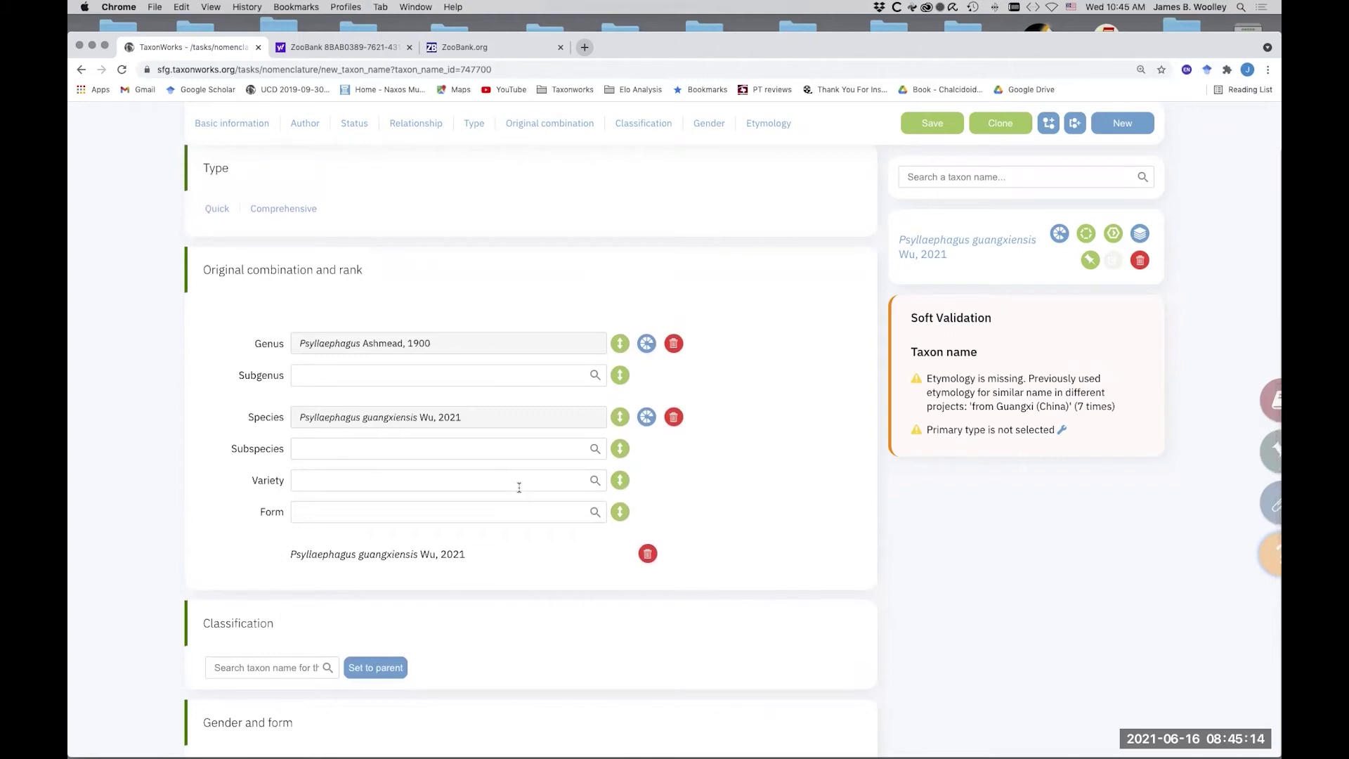
scroll(535, 487, up, 2)
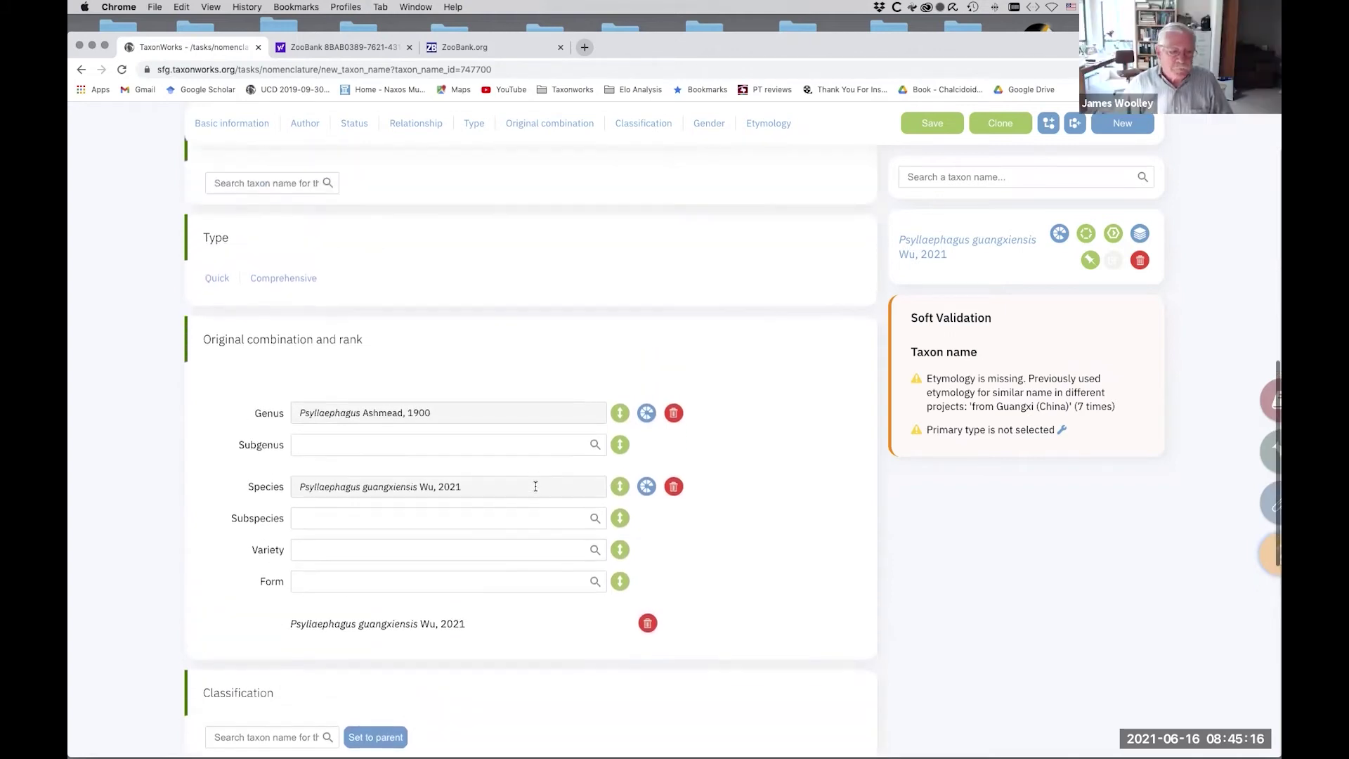
scroll(536, 490, up, 3)
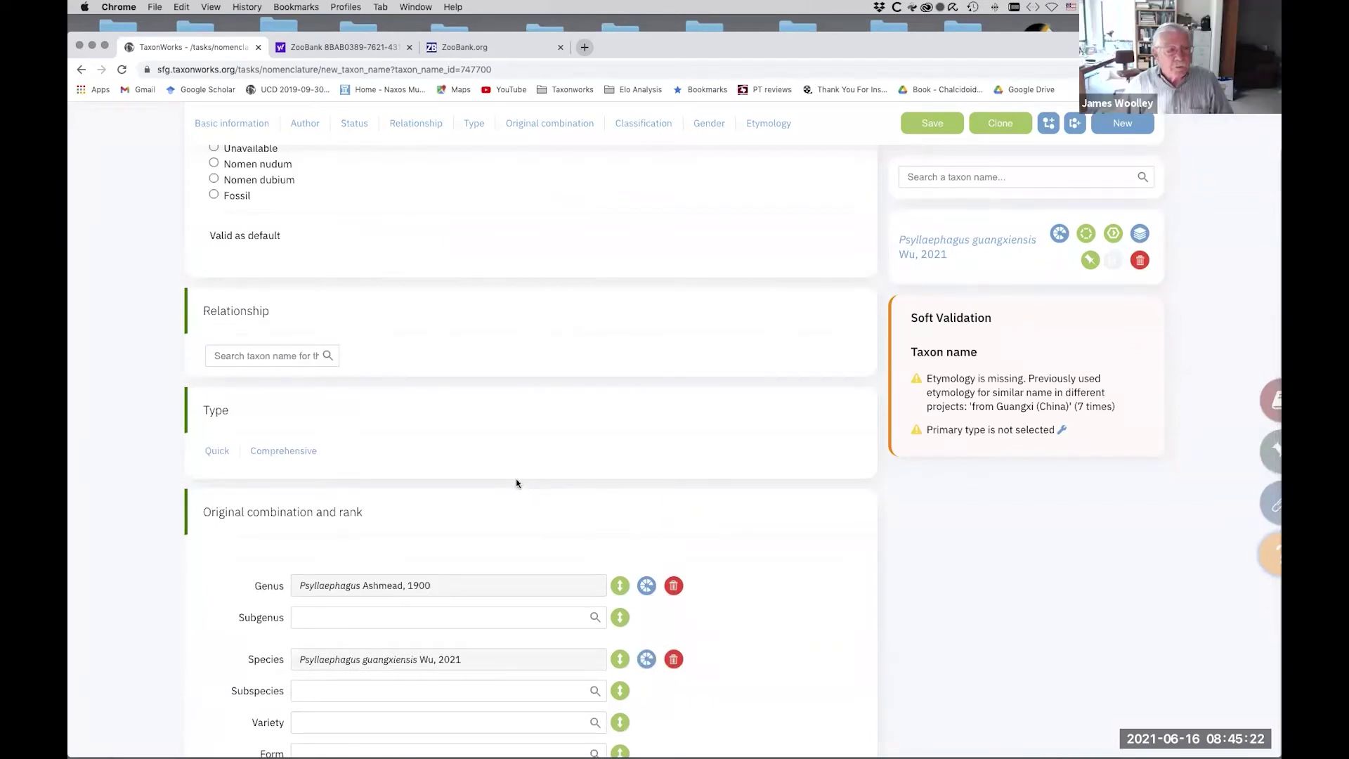
scroll(506, 478, down, 3)
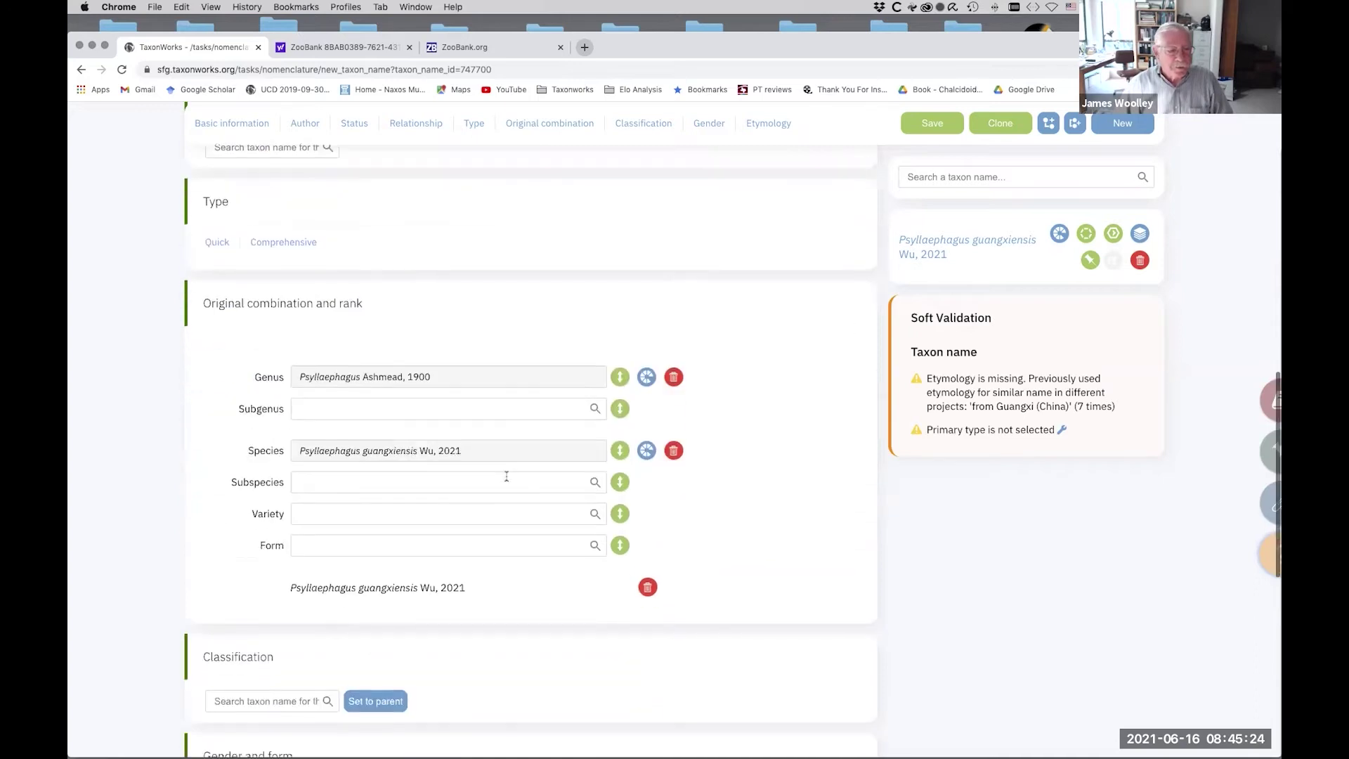
scroll(506, 478, up, 2)
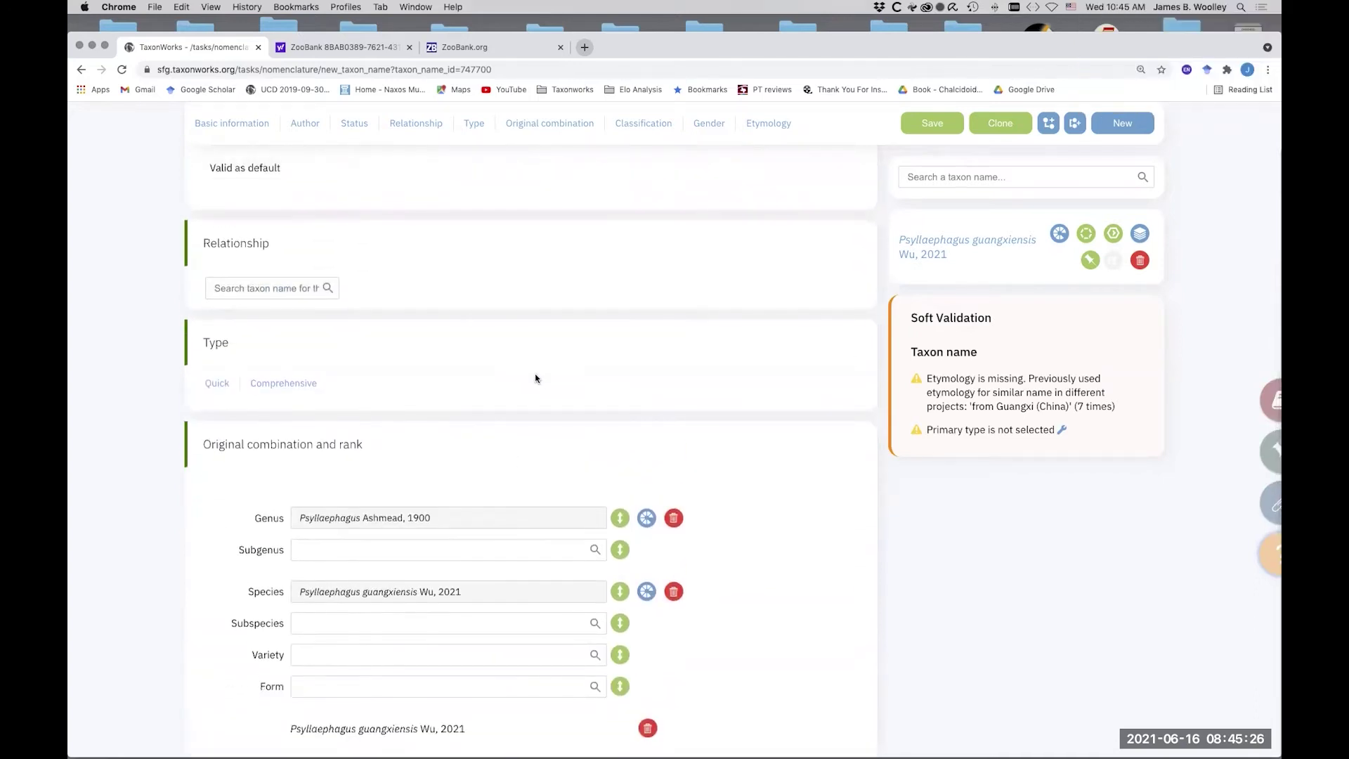
scroll(537, 380, up, 3)
scroll(537, 381, up, 3)
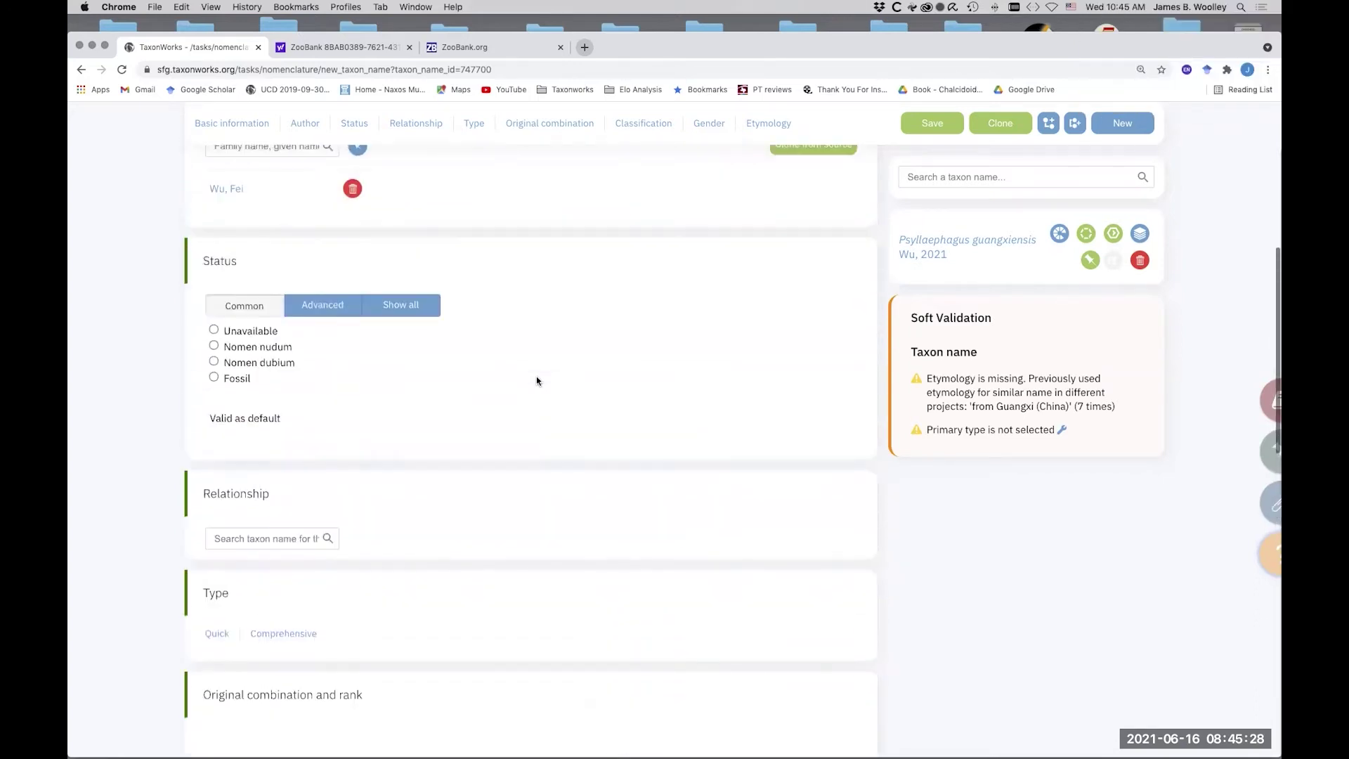
scroll(537, 379, down, 6)
scroll(537, 380, down, 15)
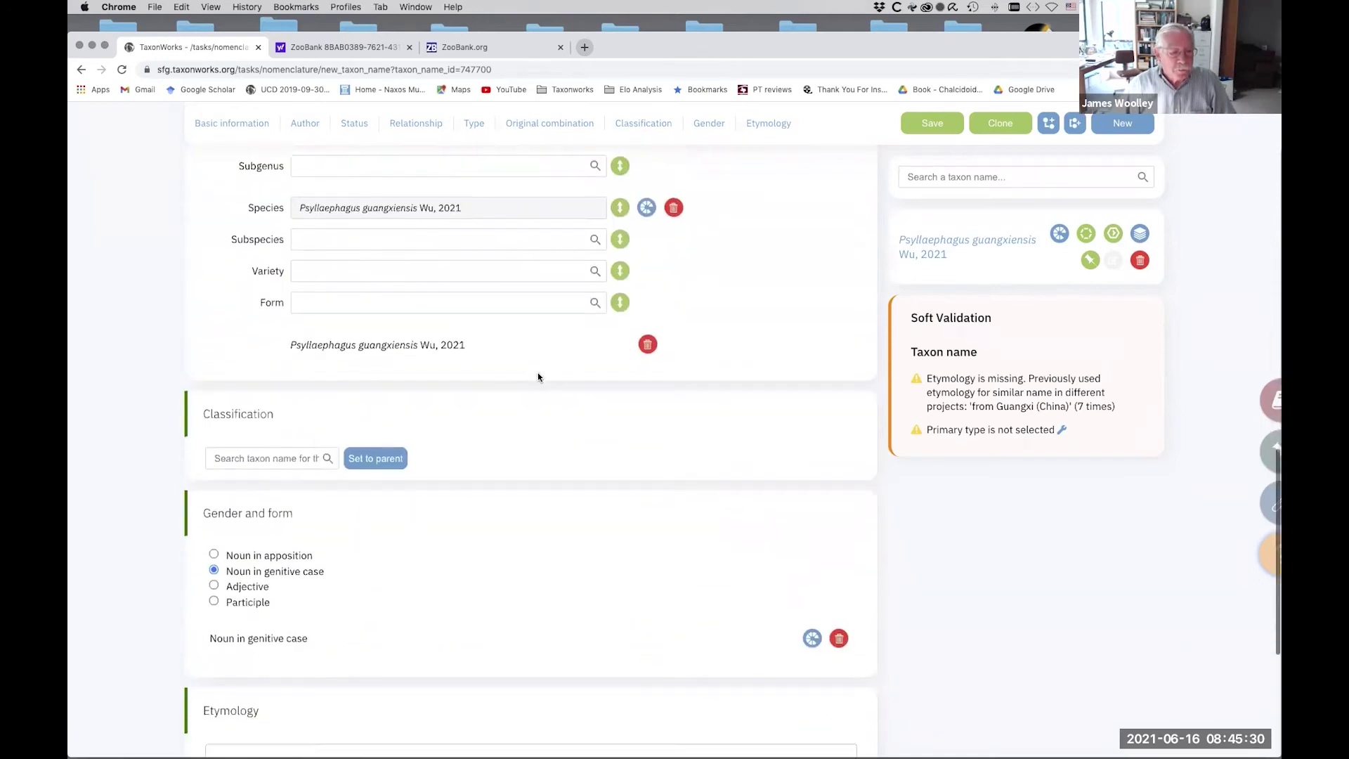
scroll(537, 378, up, 12)
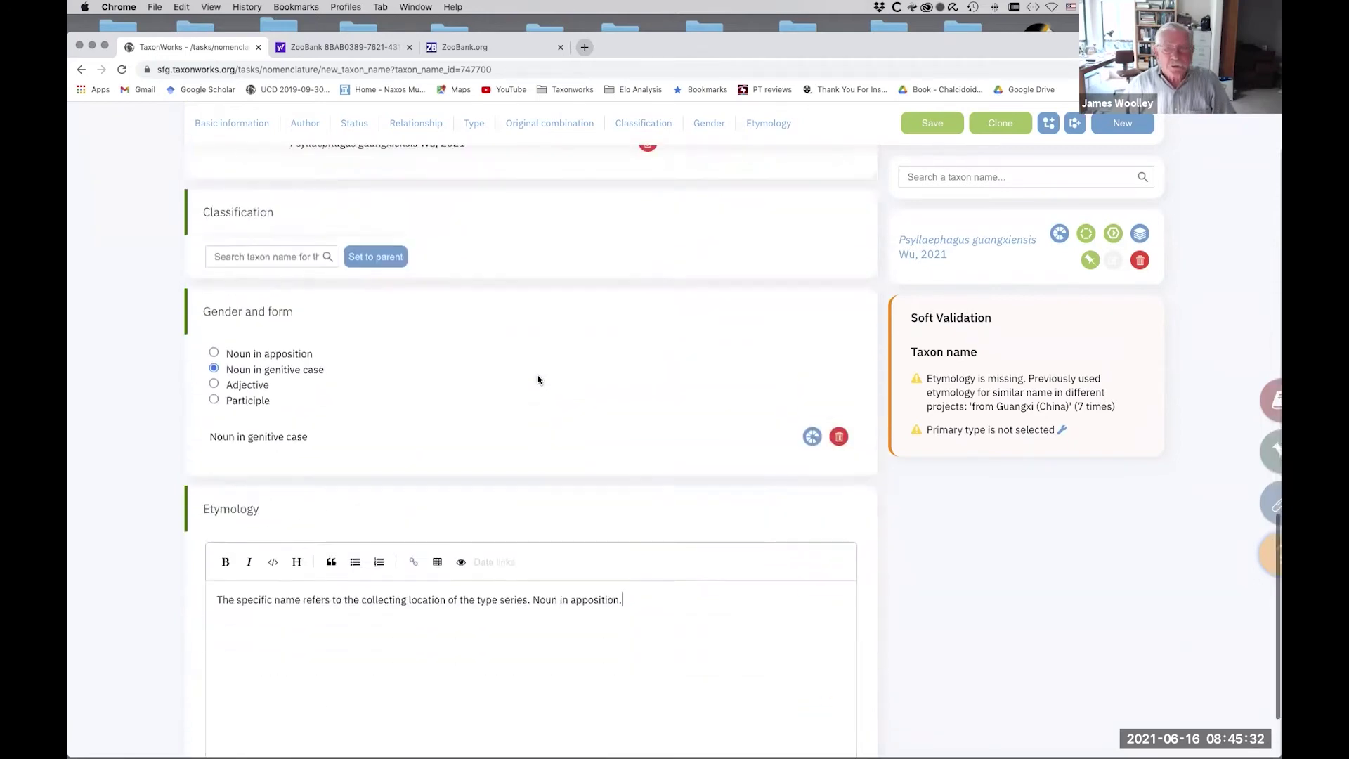
scroll(664, 299, up, 4)
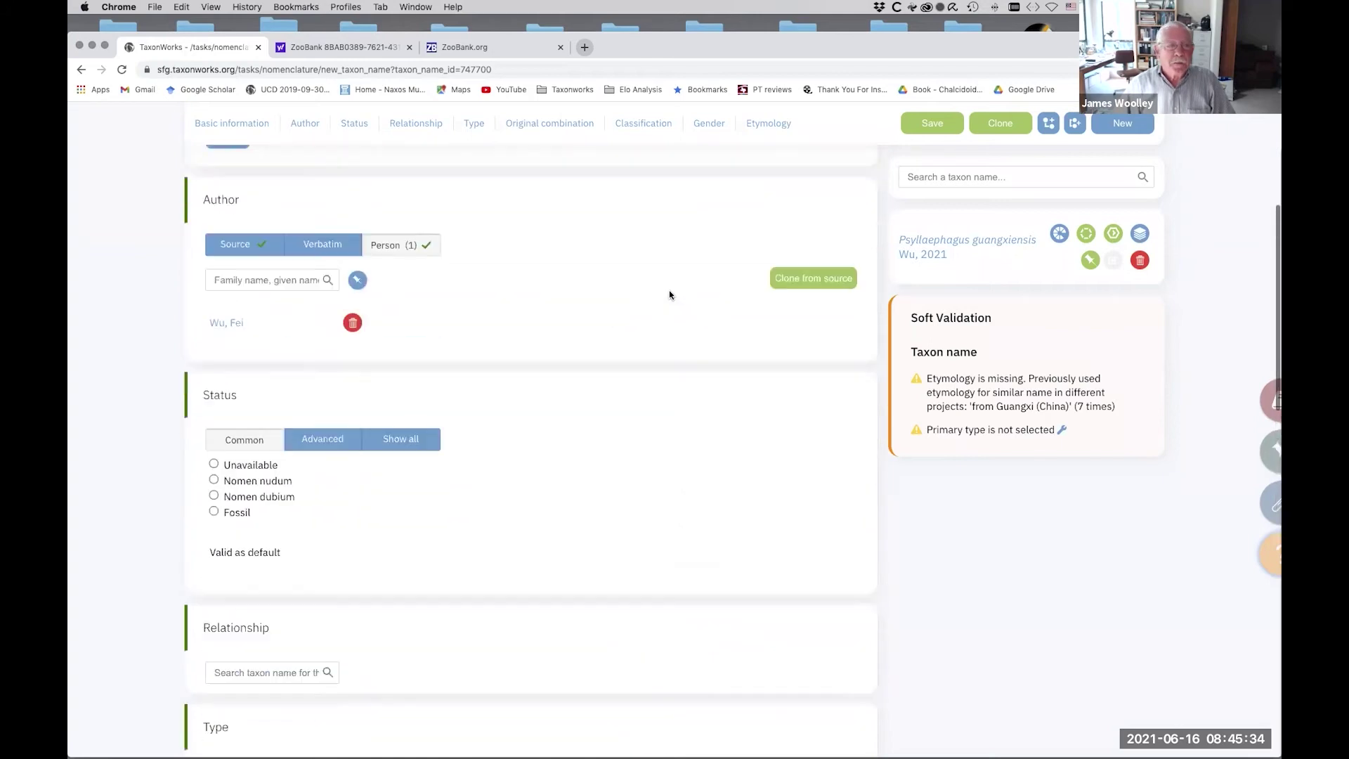
click(954, 125)
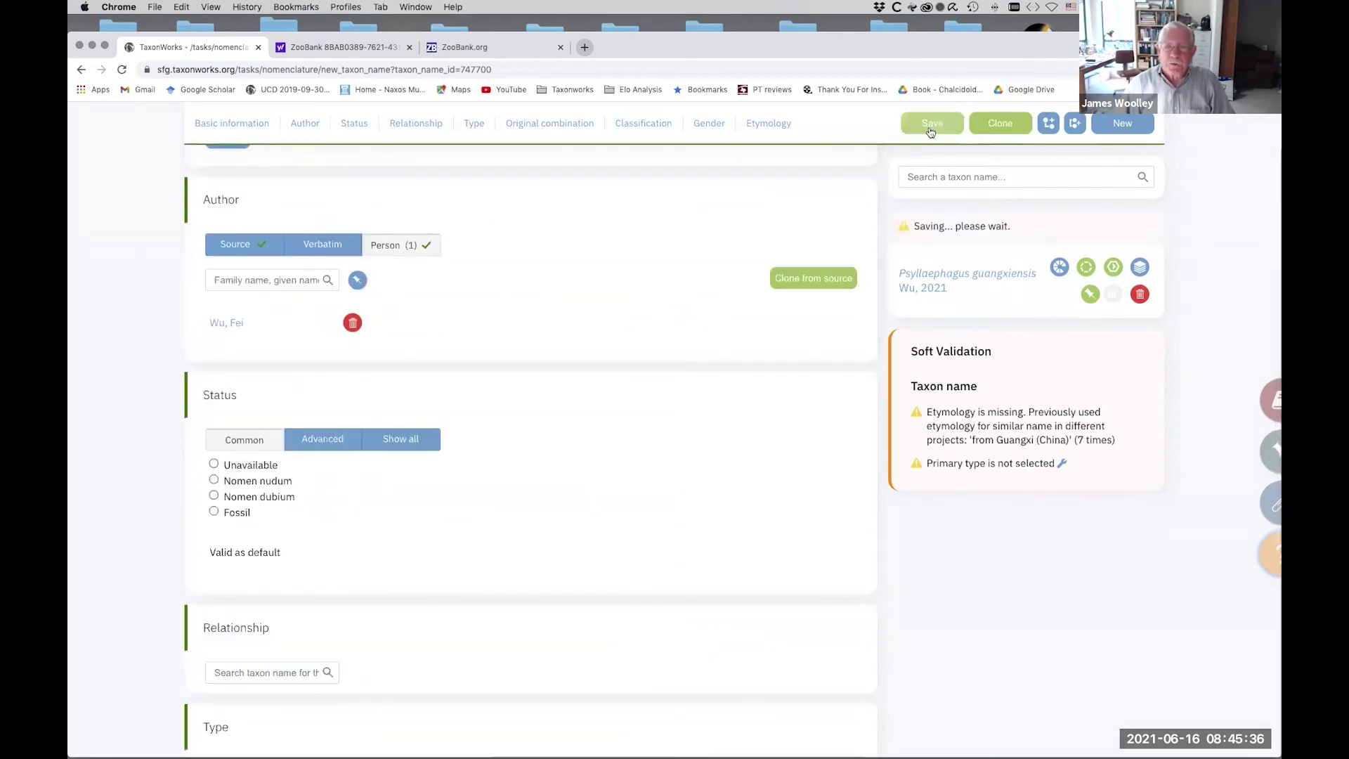
scroll(605, 304, down, 6)
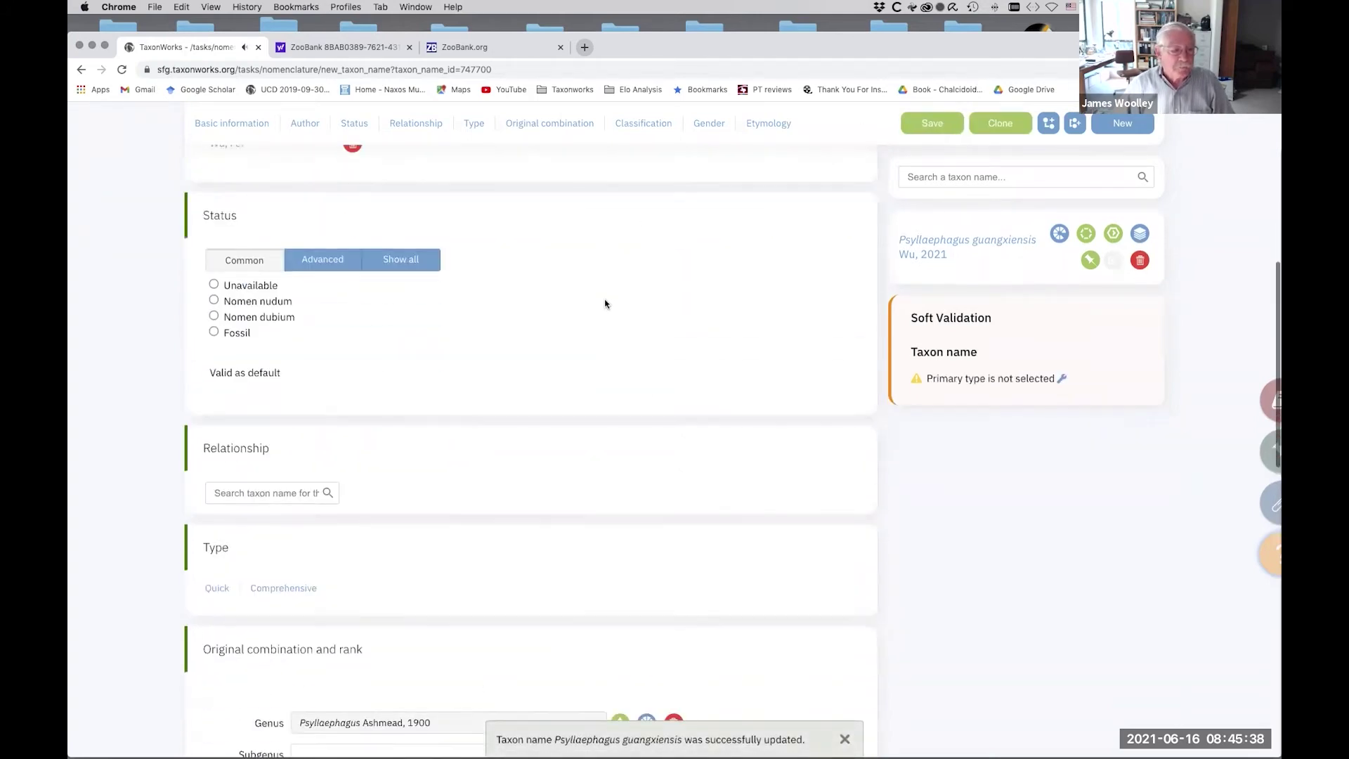
scroll(605, 303, down, 2)
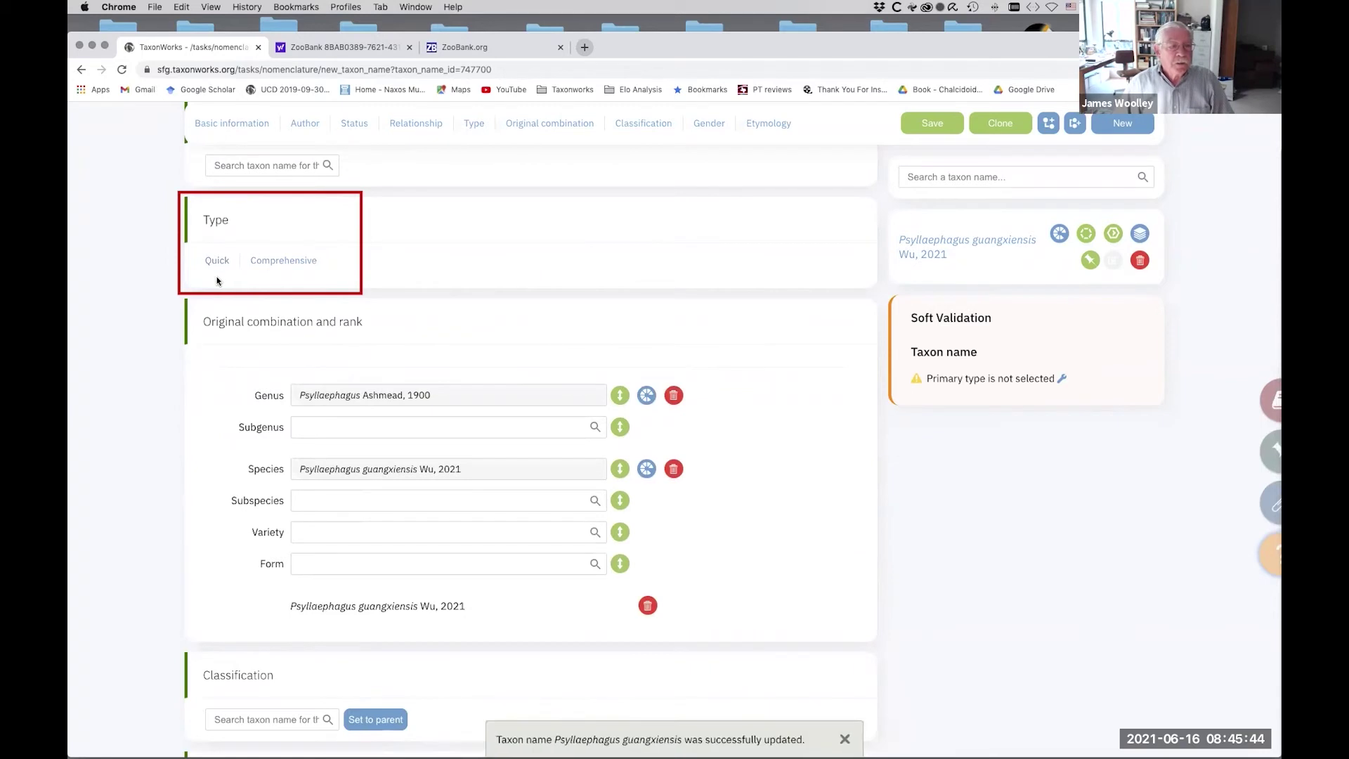
Step: Review the Comprehensive specimen digitization page, then return to a blank New taxon name form
click(293, 264)
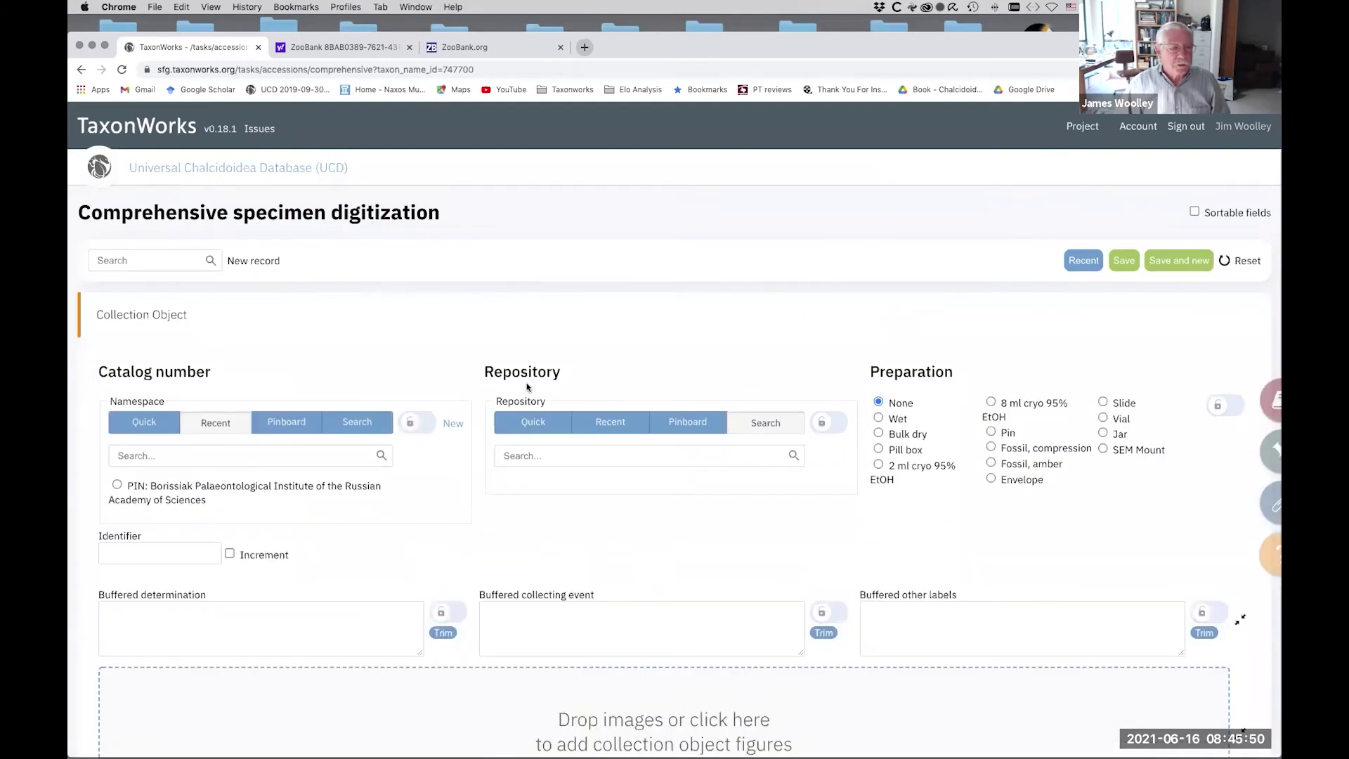
scroll(526, 384, down, 3)
scroll(526, 384, down, 5)
scroll(527, 385, down, 6)
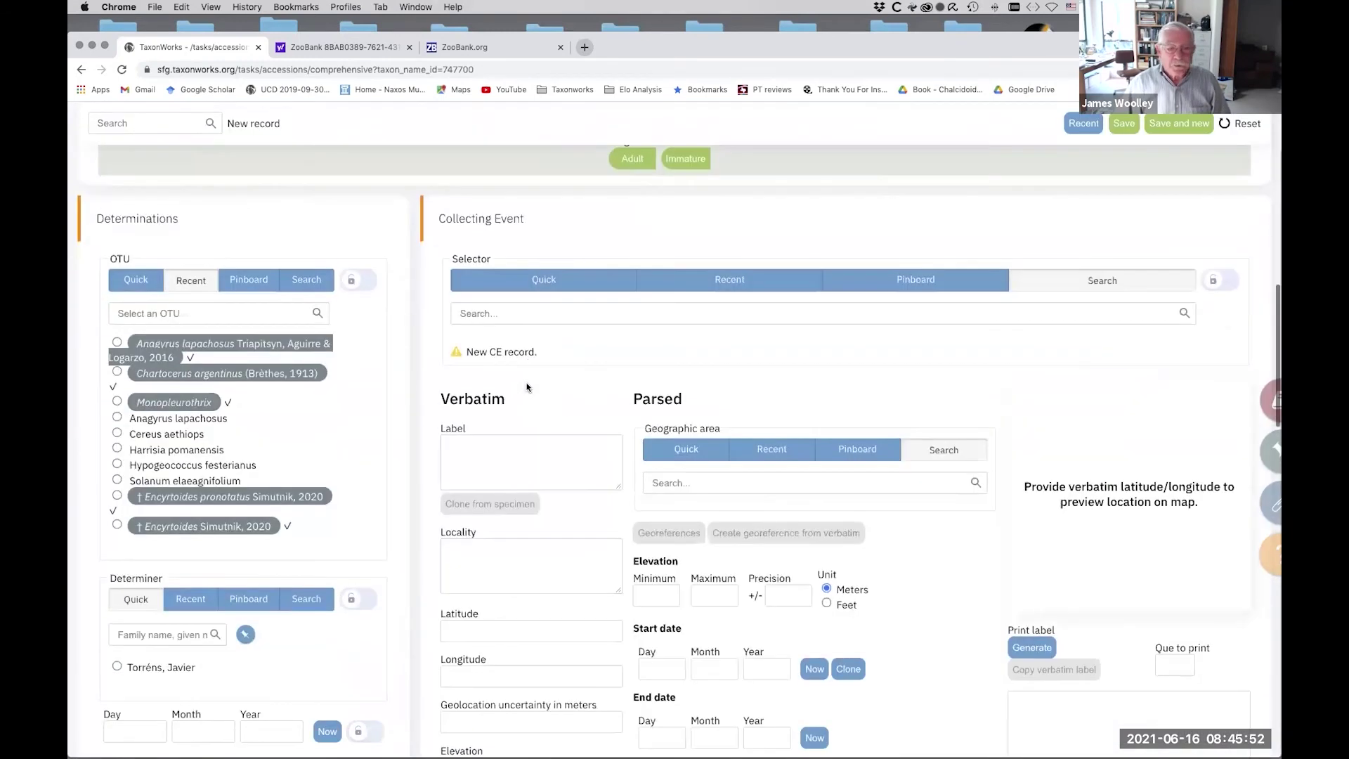
scroll(527, 386, down, 10)
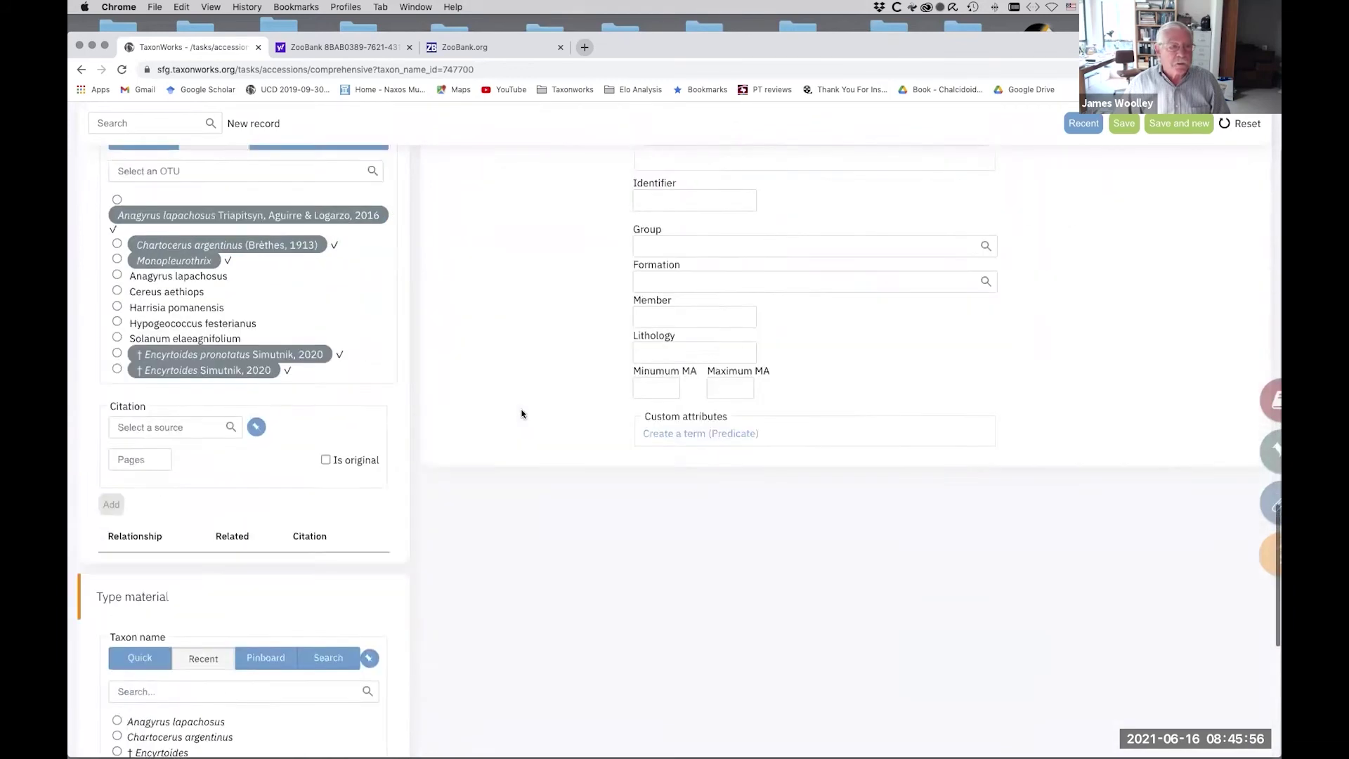
scroll(527, 387, up, 5)
scroll(522, 409, up, 10)
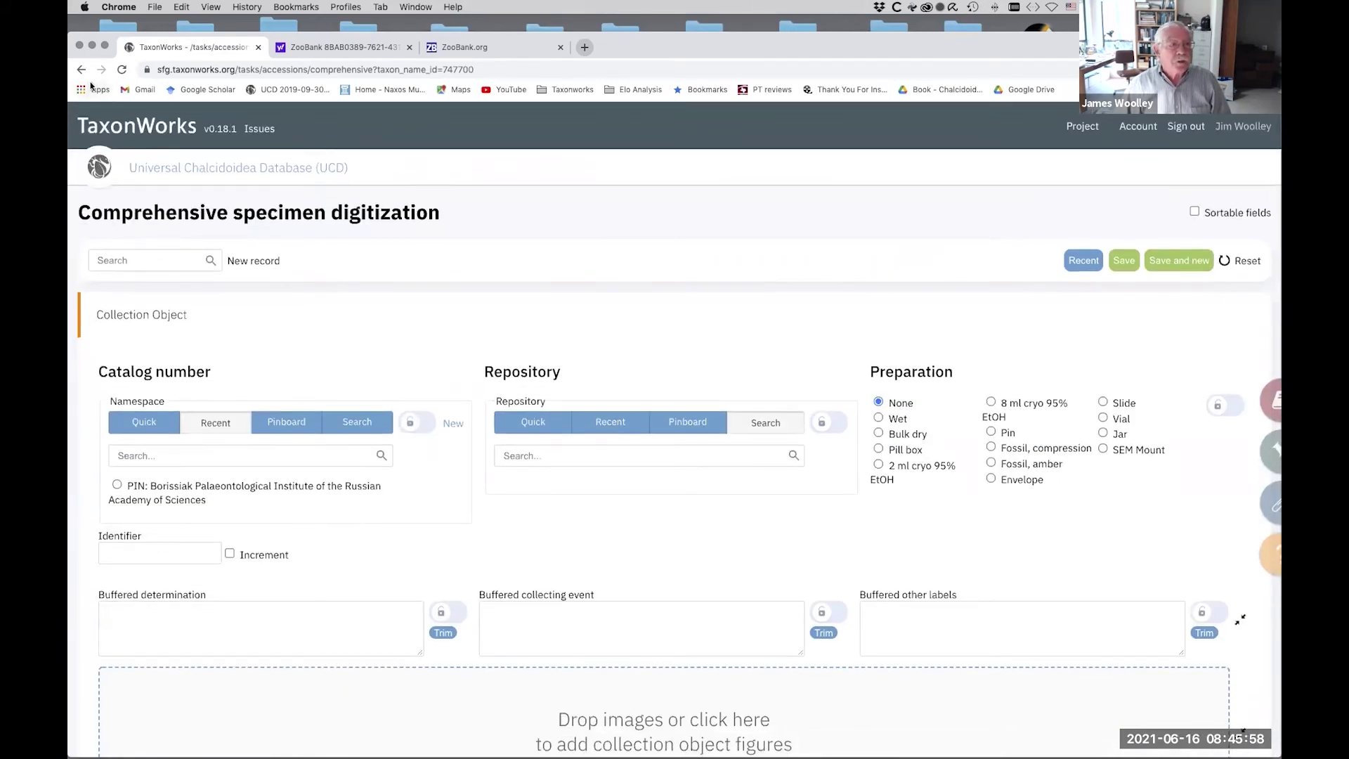
click(81, 71)
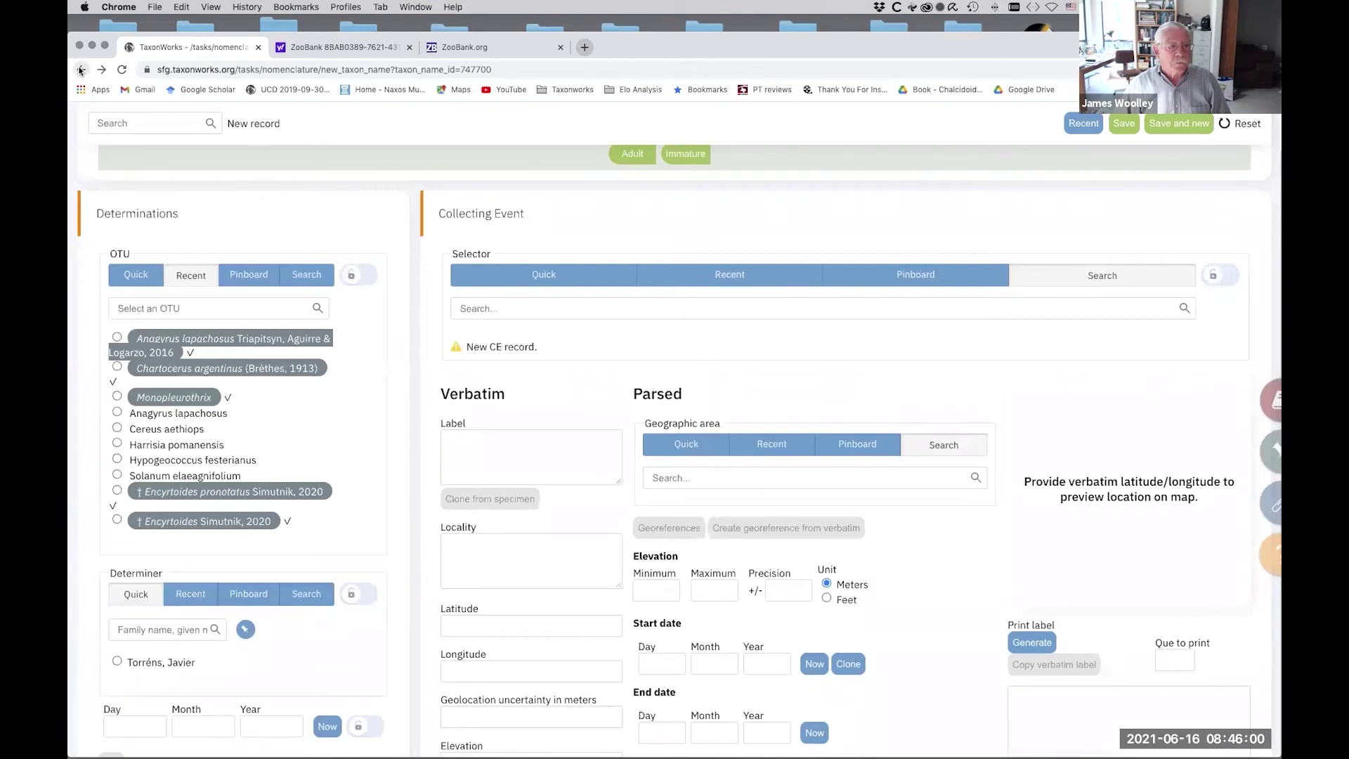
click(81, 70)
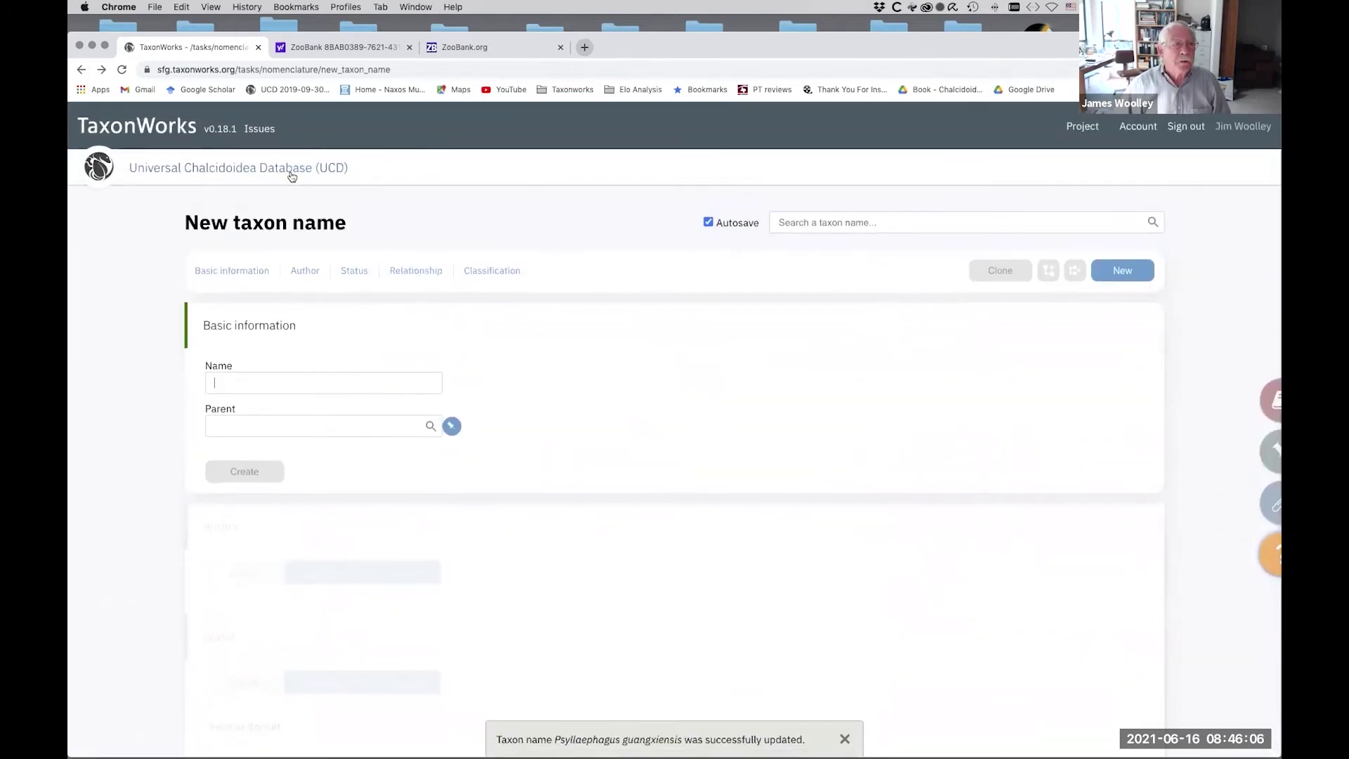
Step: From the UCD project hub, open Browse nomenclature and search taxon names for 'psyllae guangx'
click(291, 177)
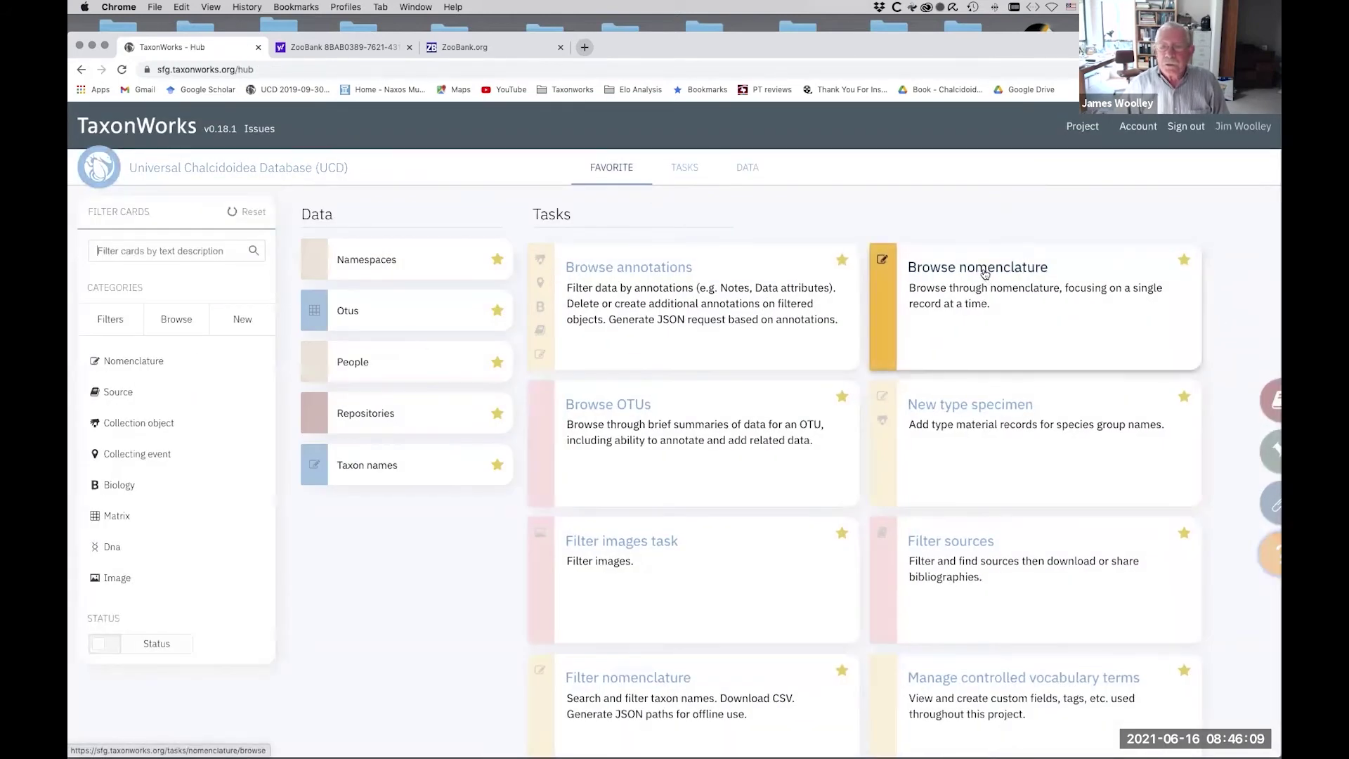
click(984, 274)
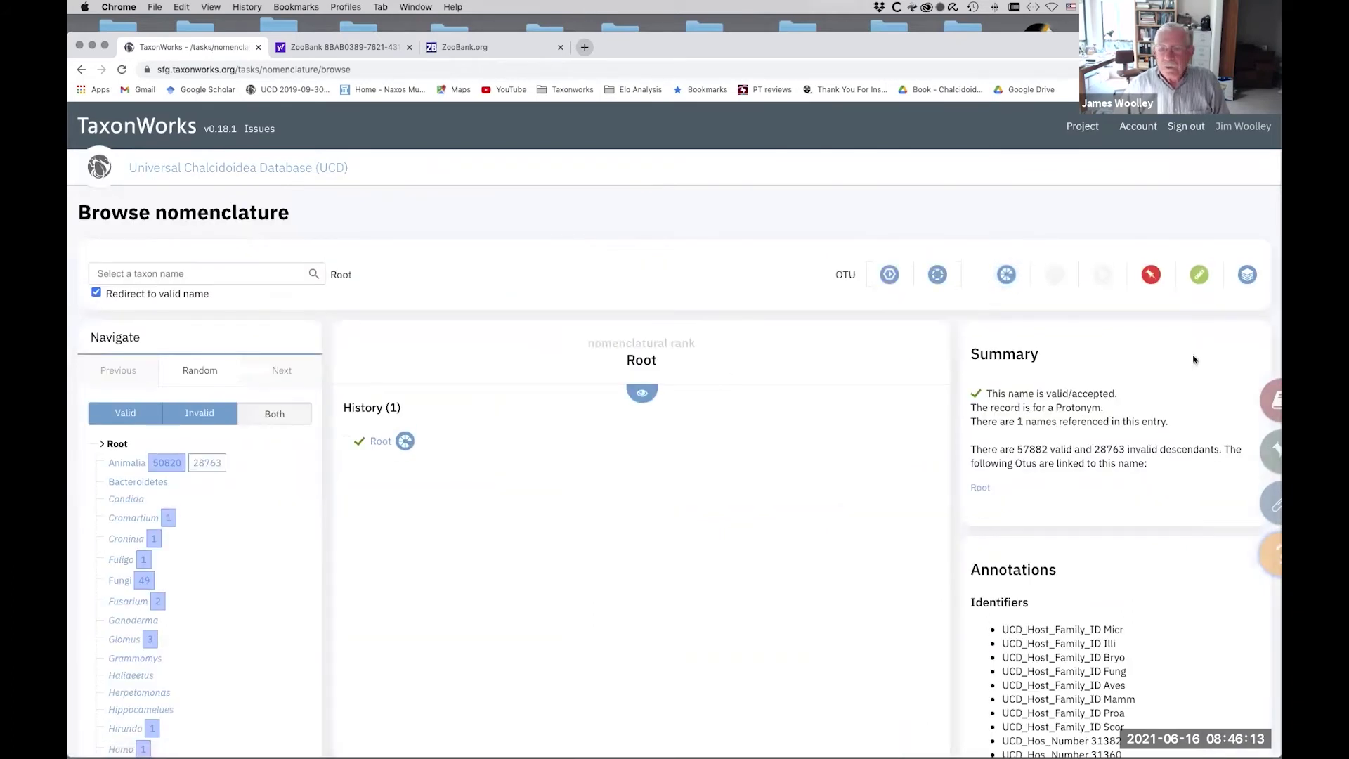
click(124, 270)
text(psy)
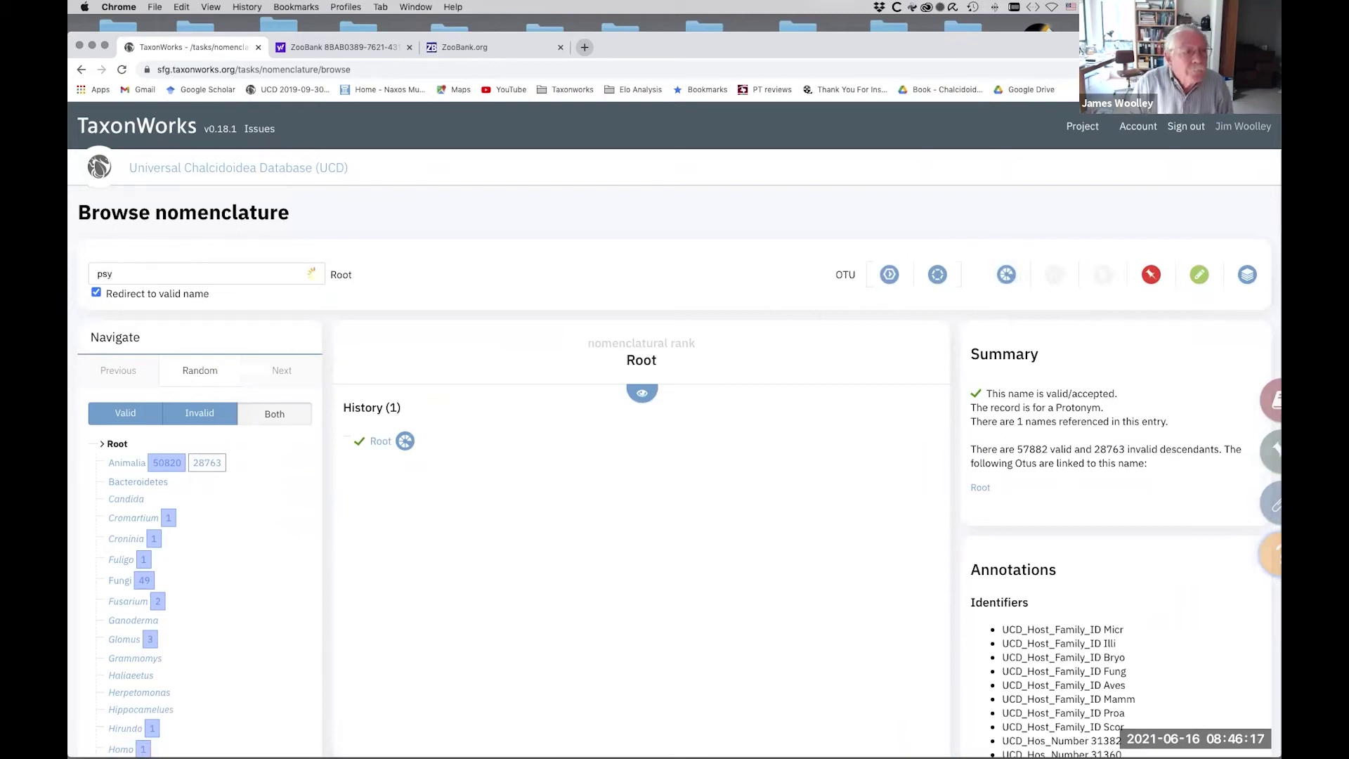
text(llae )
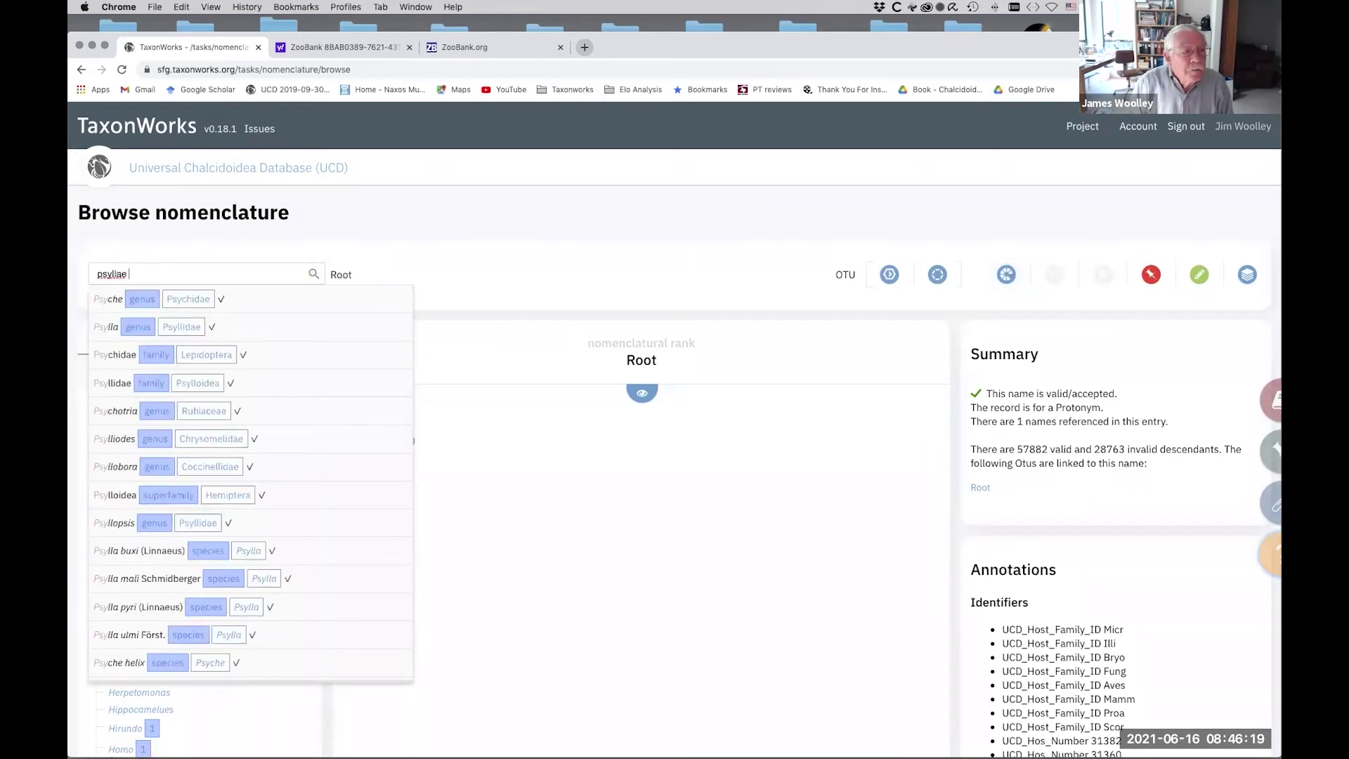
text(guangx)
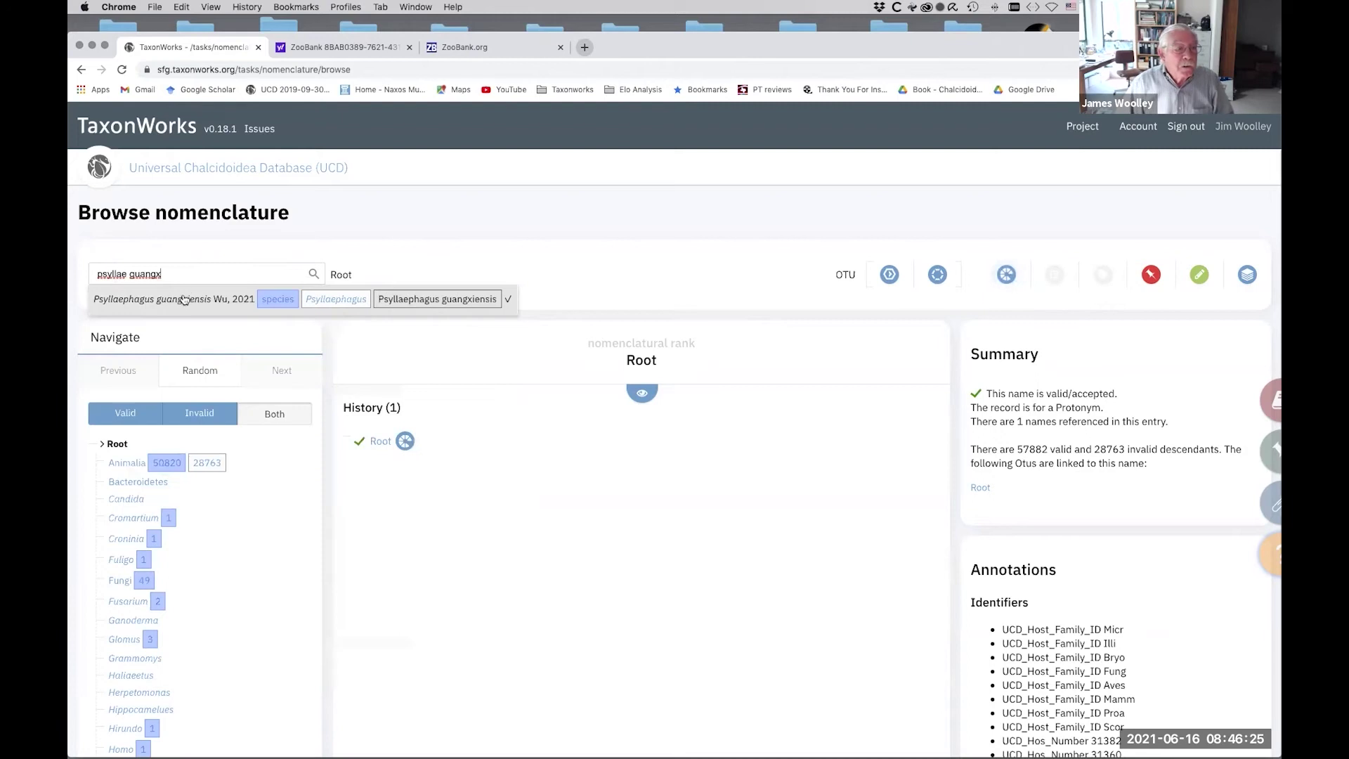
Step: Open Psyllaephagus guangxiensis Wu, 2021 for editing and scroll down to its Type section
click(183, 299)
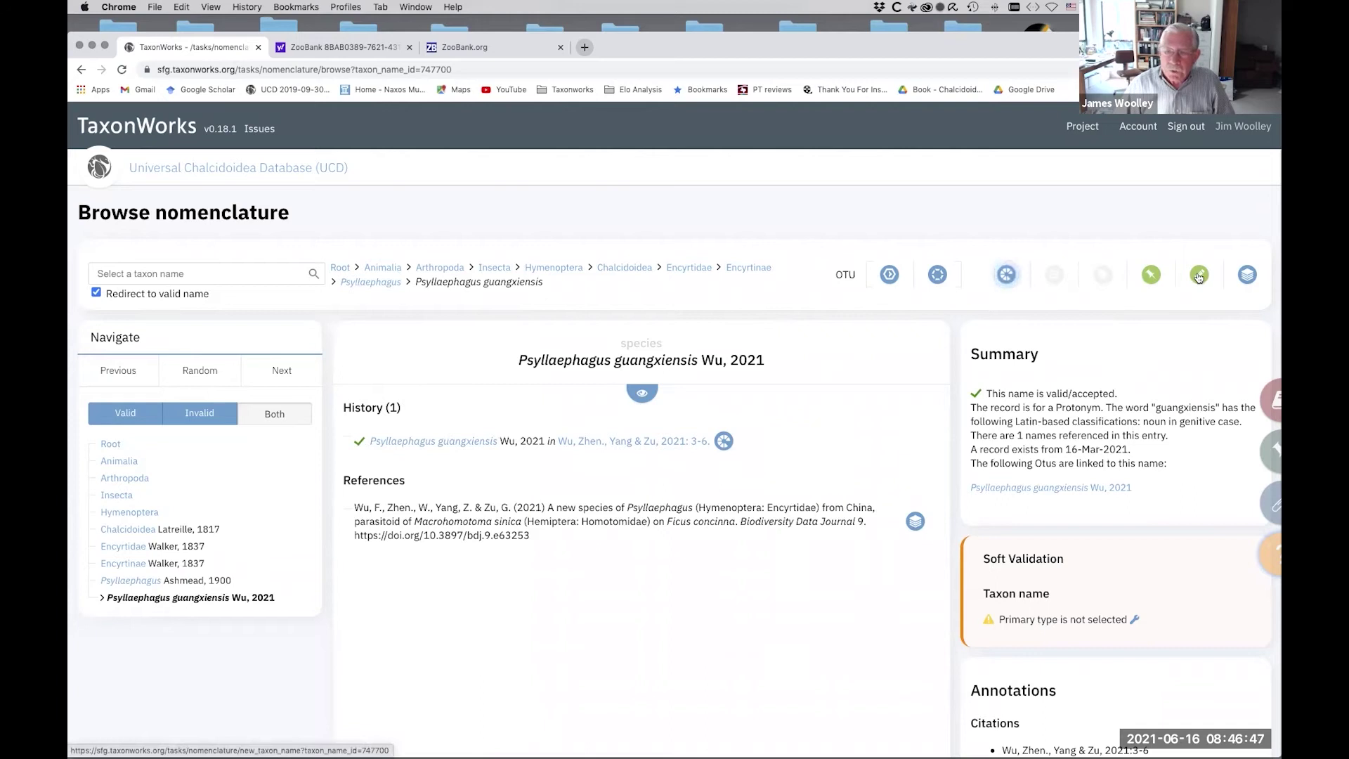
click(1199, 276)
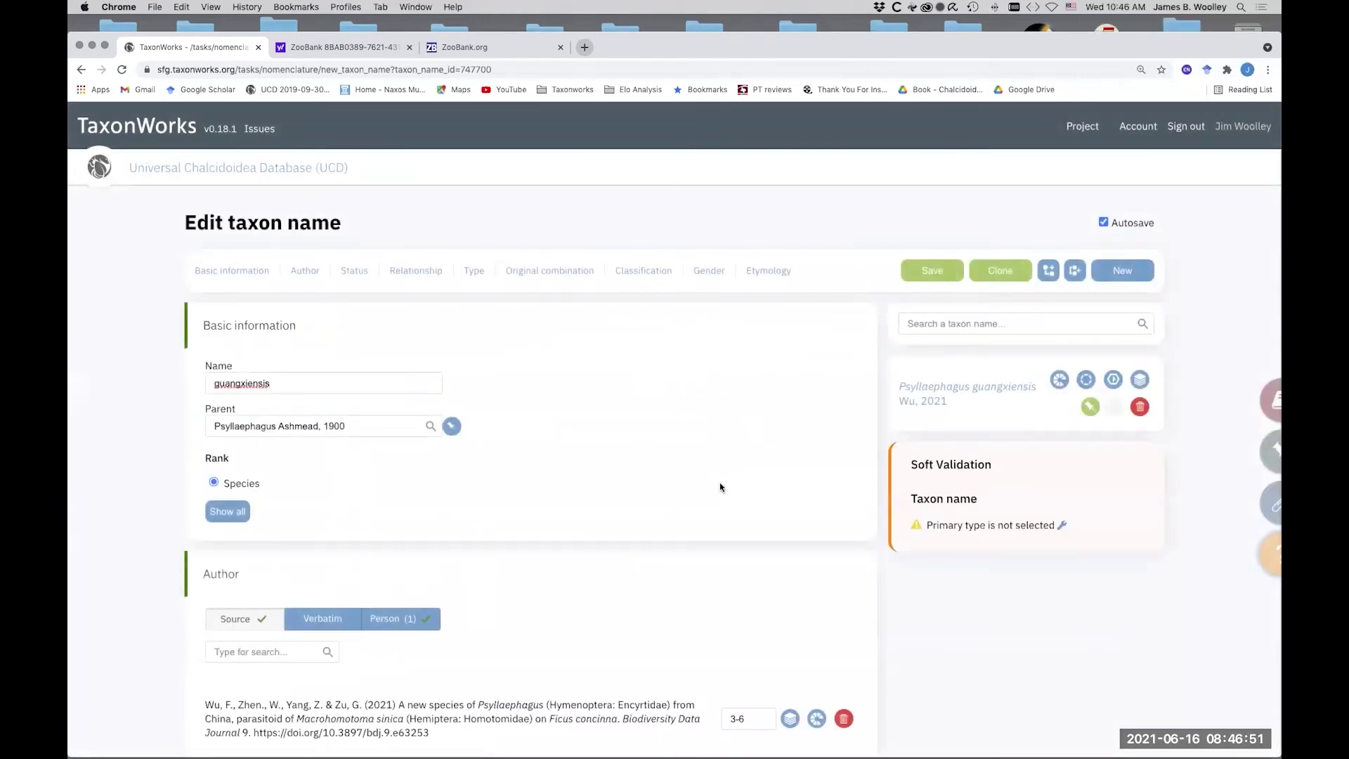
scroll(720, 487, down, 3)
scroll(720, 487, down, 7)
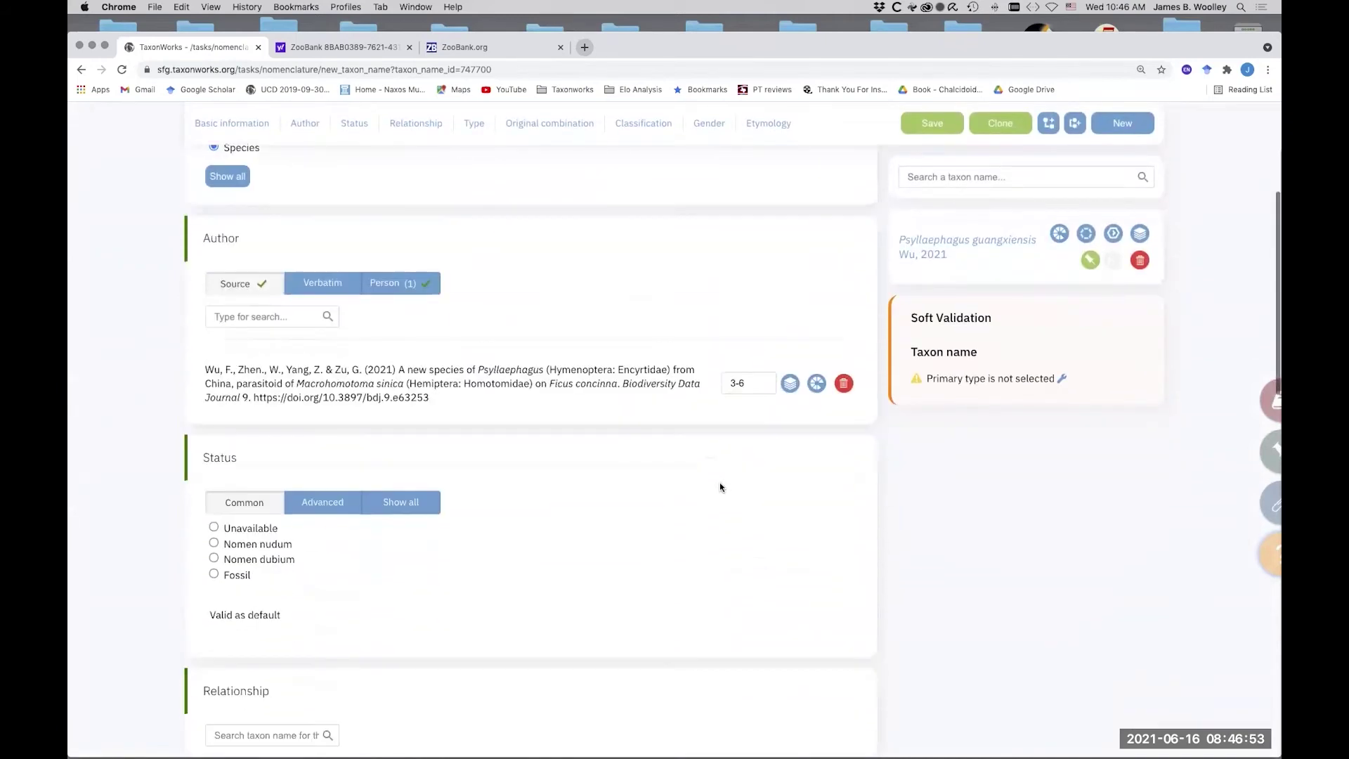
scroll(720, 486, down, 2)
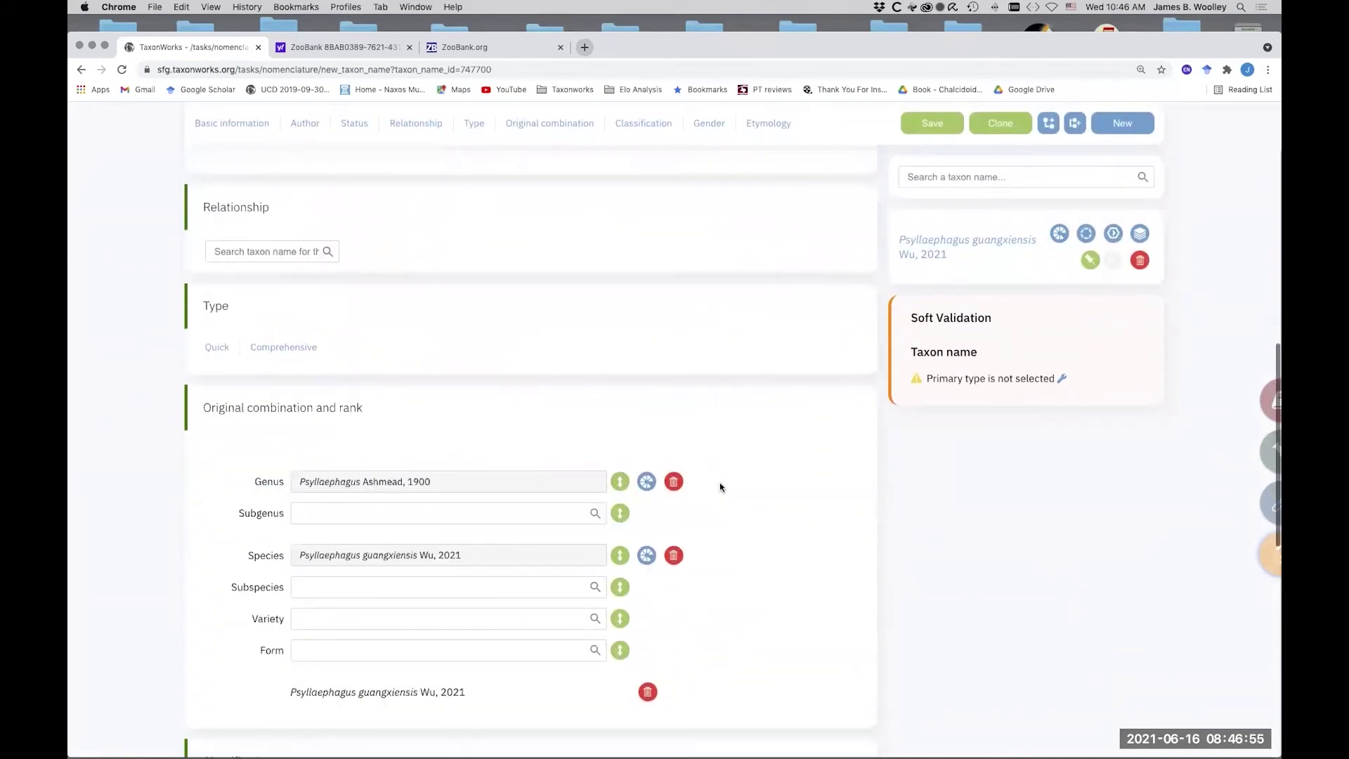
Step: Add a quick Holotype type specimen with the Wu et al. 2021 paper as source
click(218, 348)
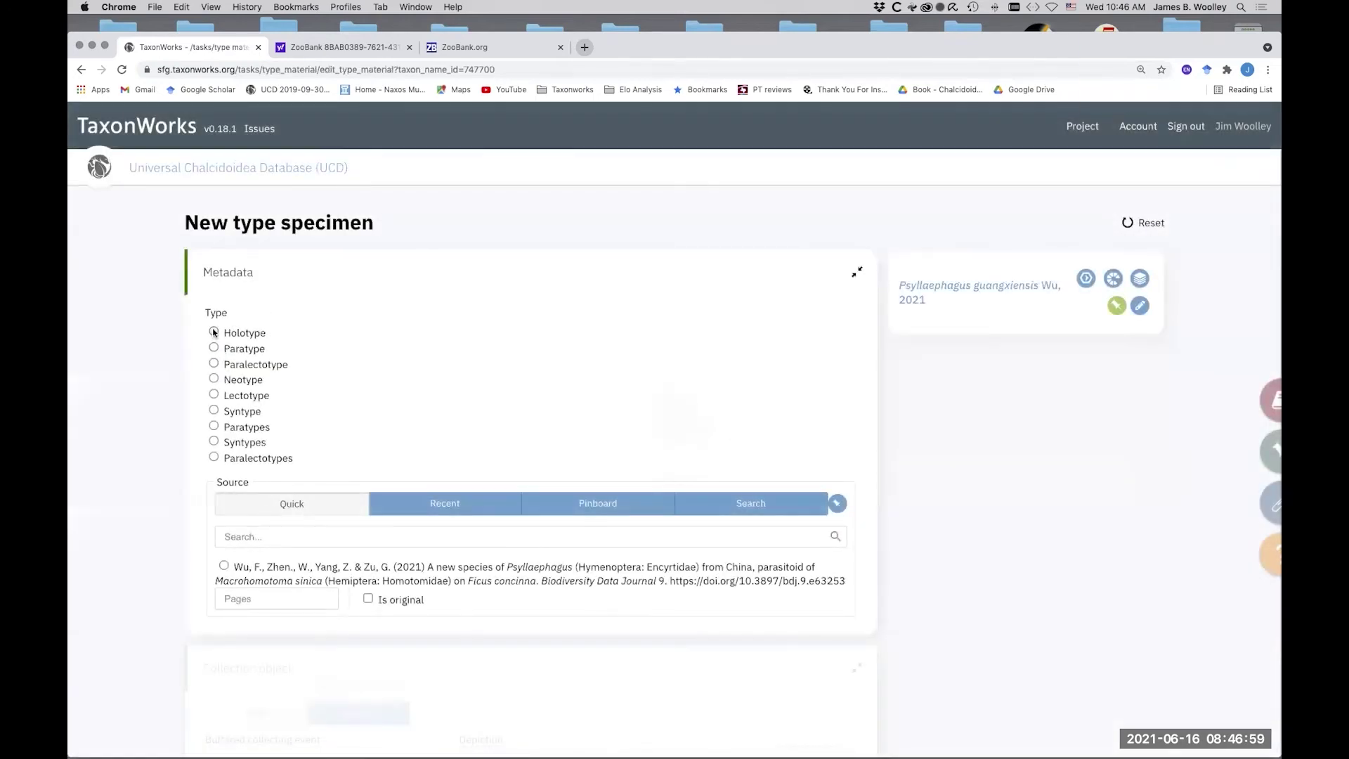
click(214, 332)
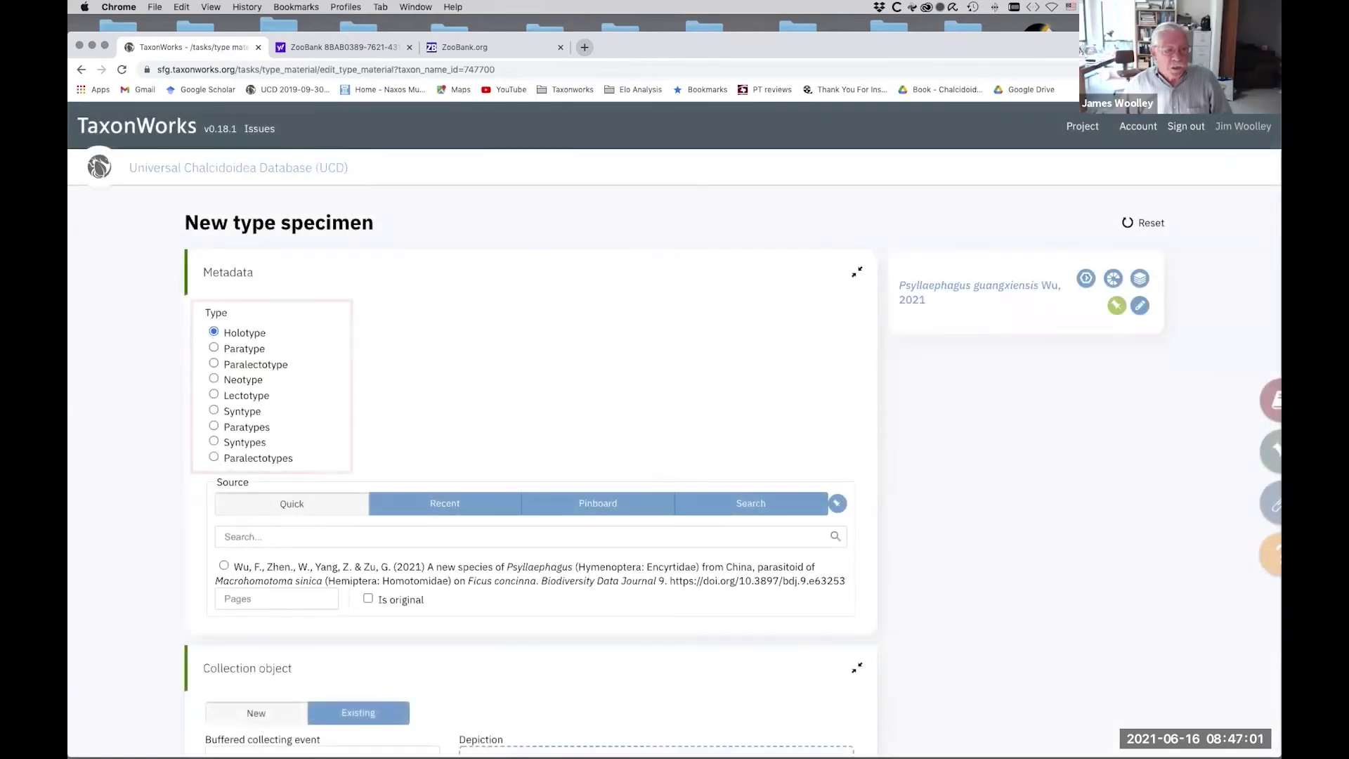
click(836, 505)
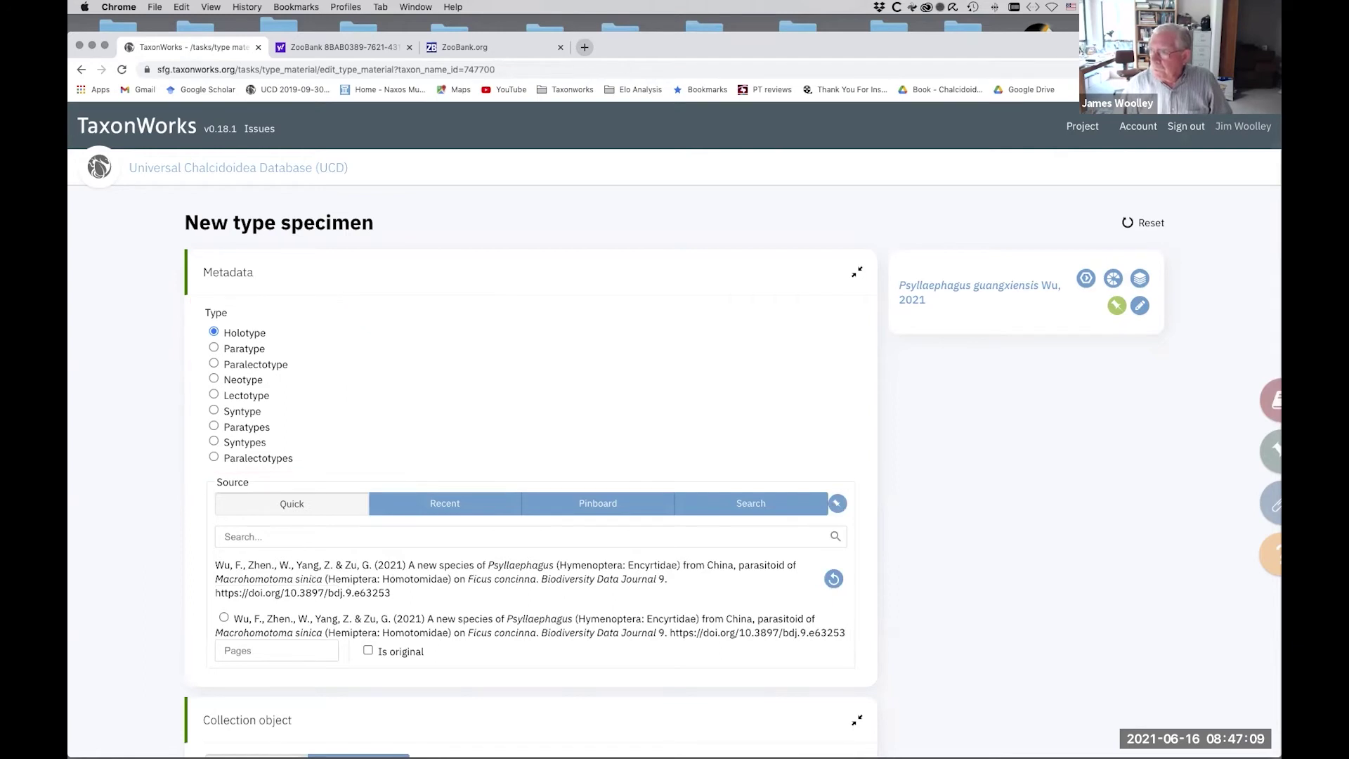
Step: In Preview, select the holotype record on page 3 Materials and place the PDF beside the form
key(super+Tab)
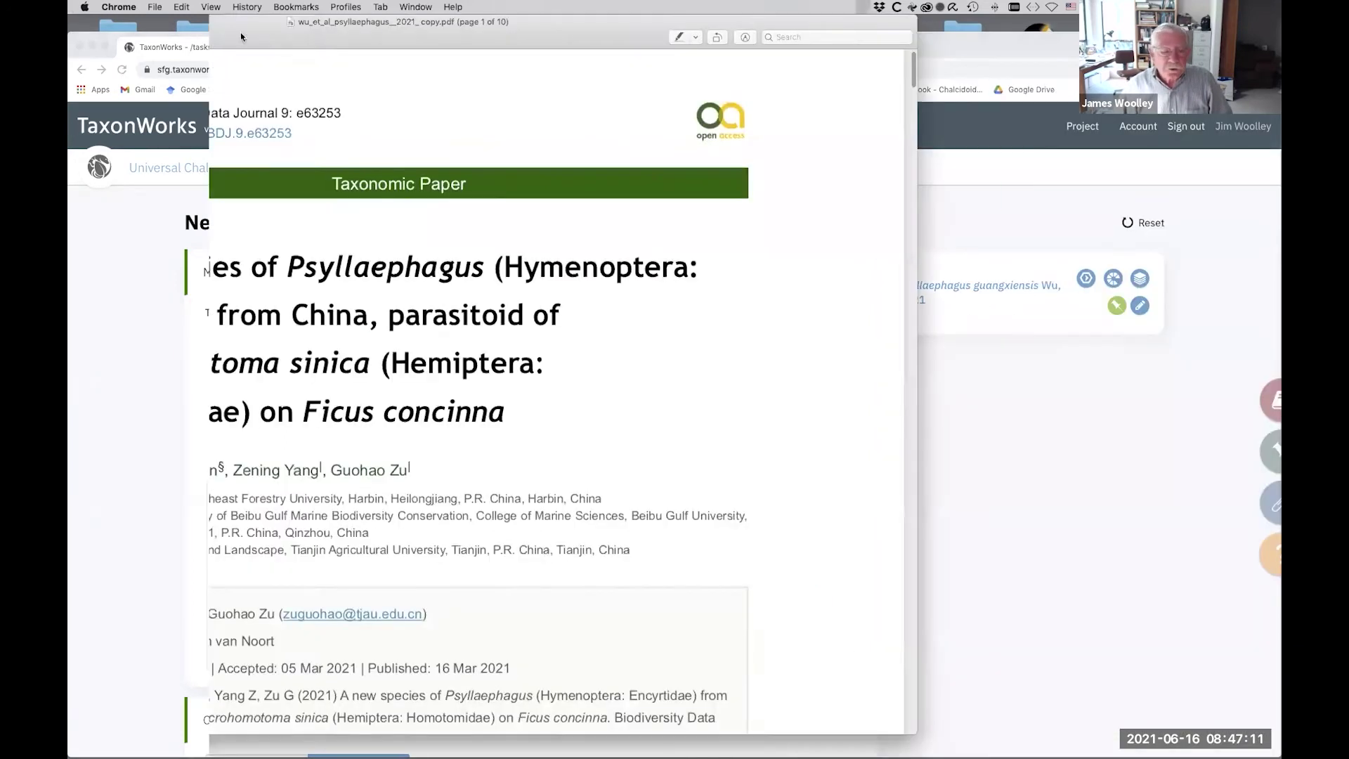
scroll(254, 450, down, 10)
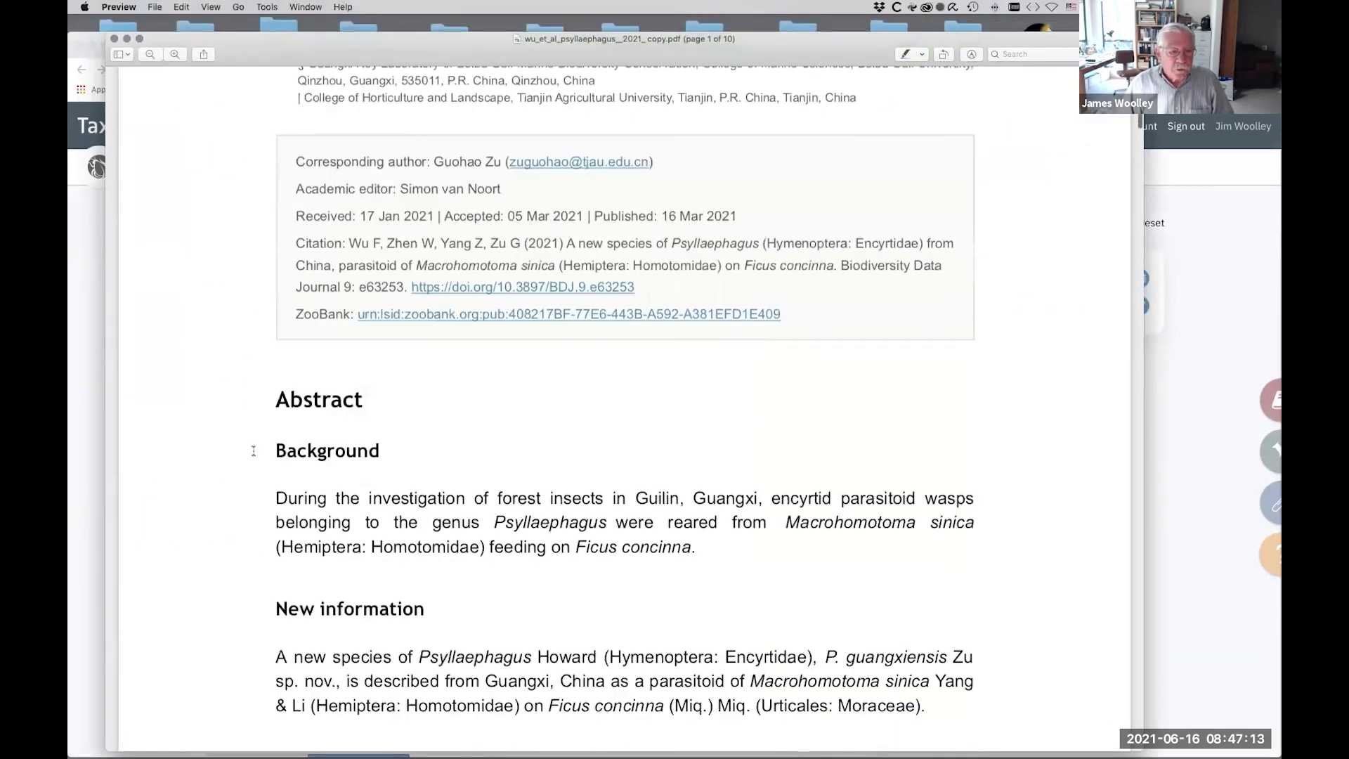
scroll(254, 450, down, 4)
scroll(253, 445, down, 15)
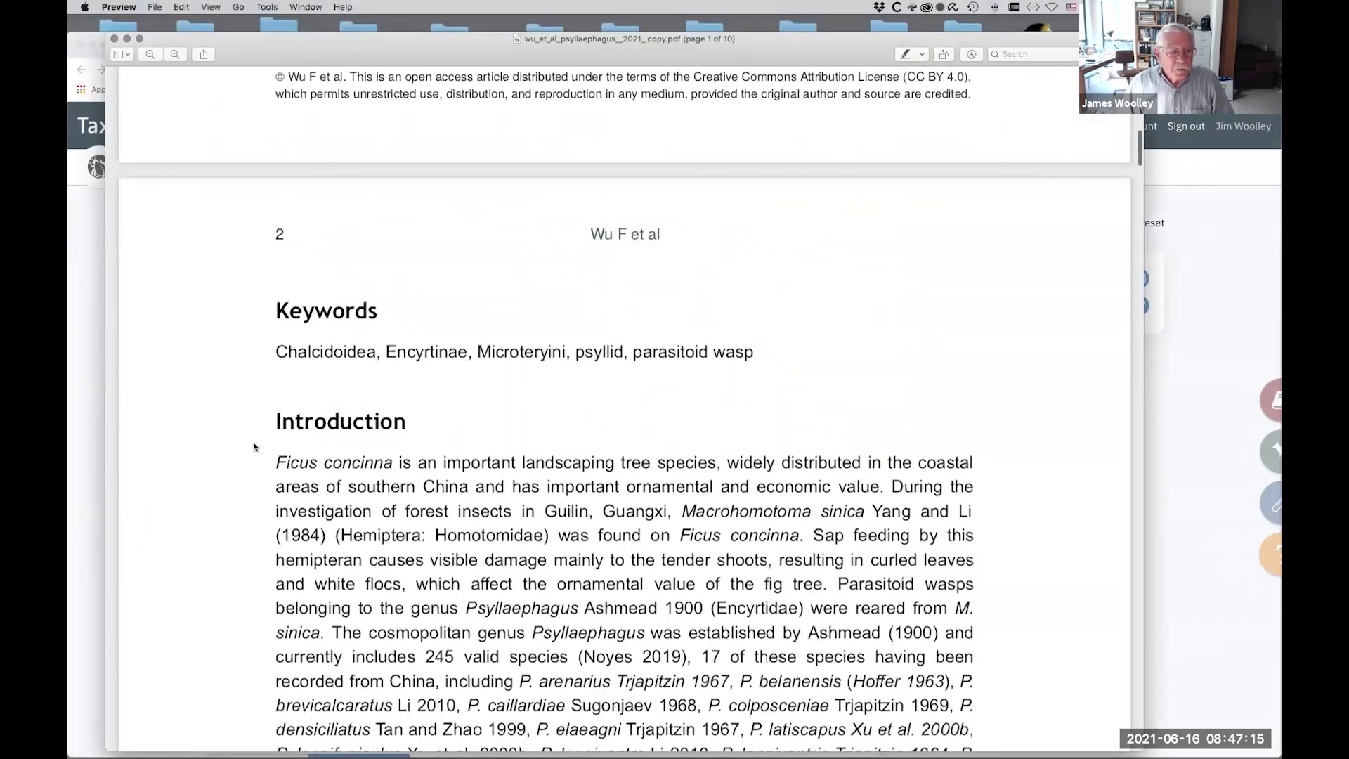
scroll(253, 444, down, 20)
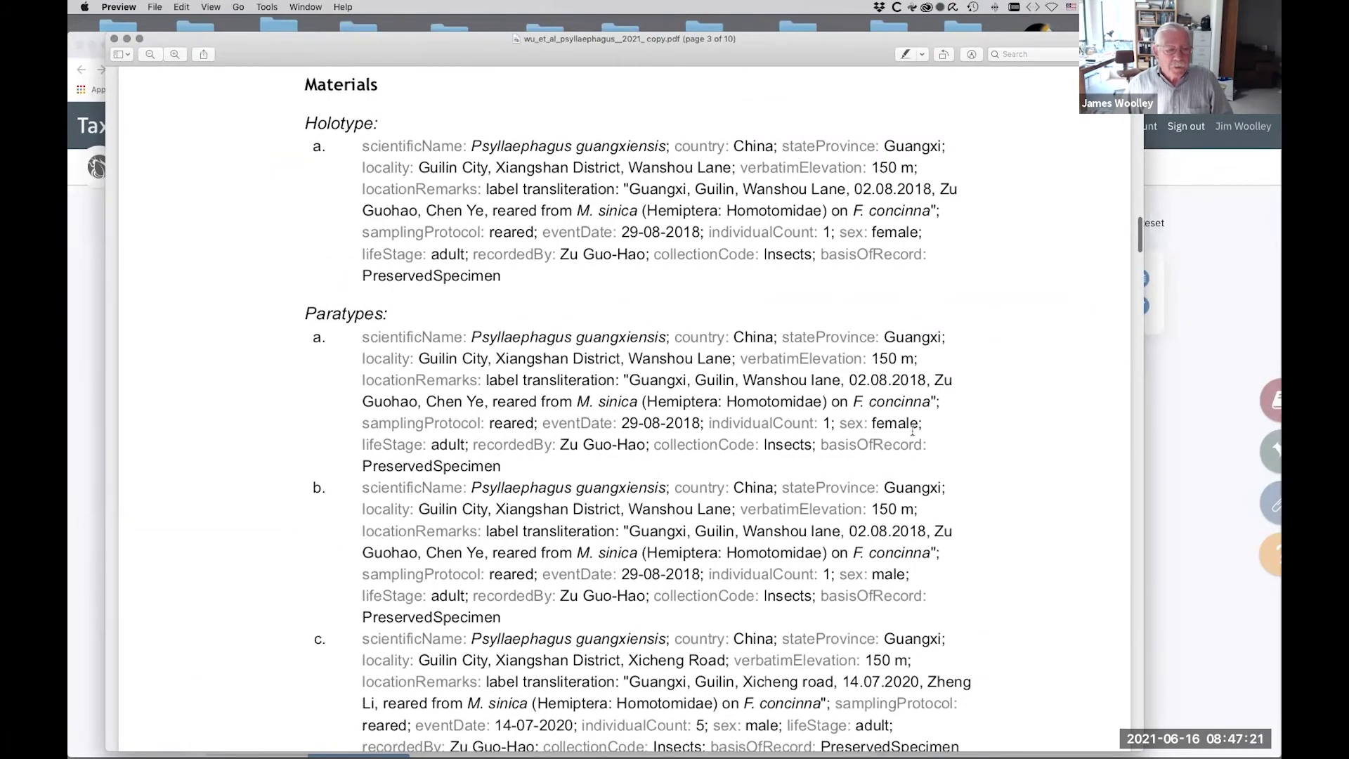
scroll(913, 430, down, 5)
scroll(912, 430, up, 5)
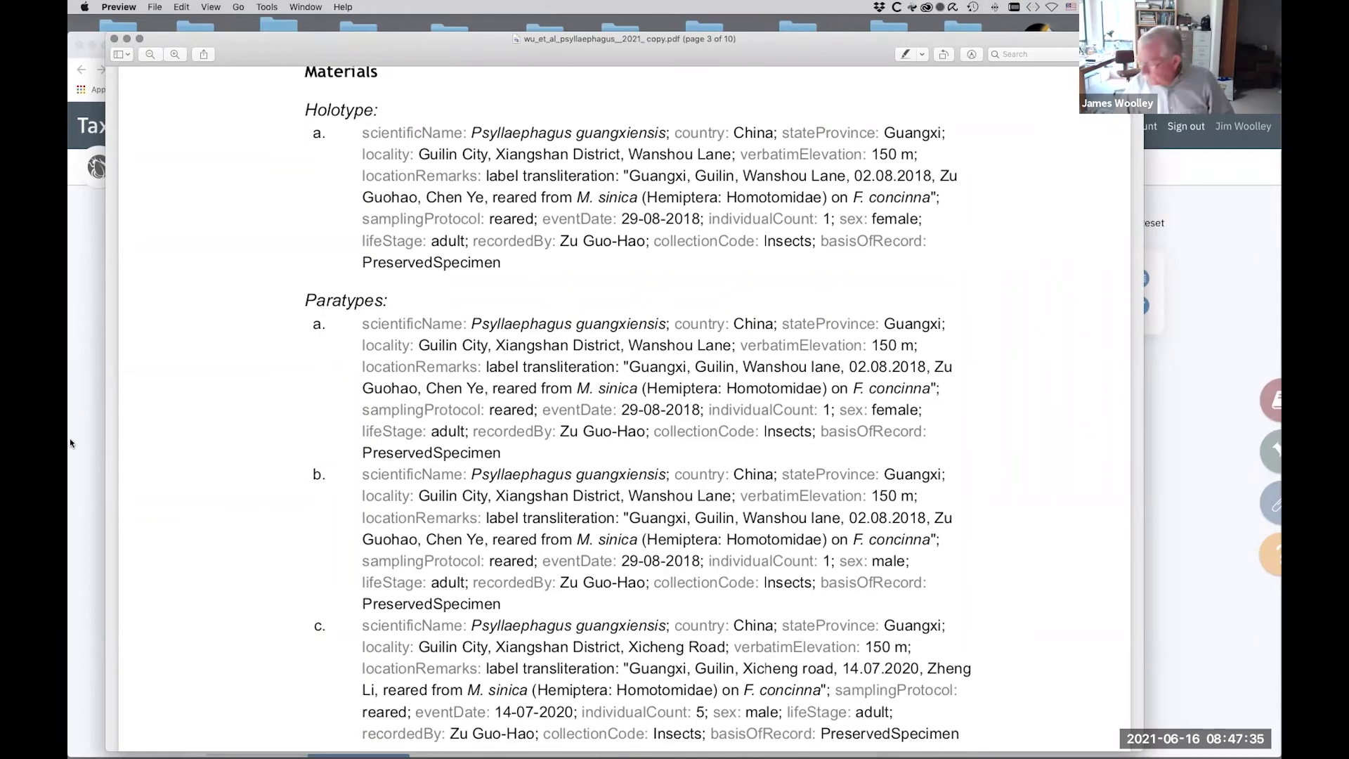
mouse_move(80, 439)
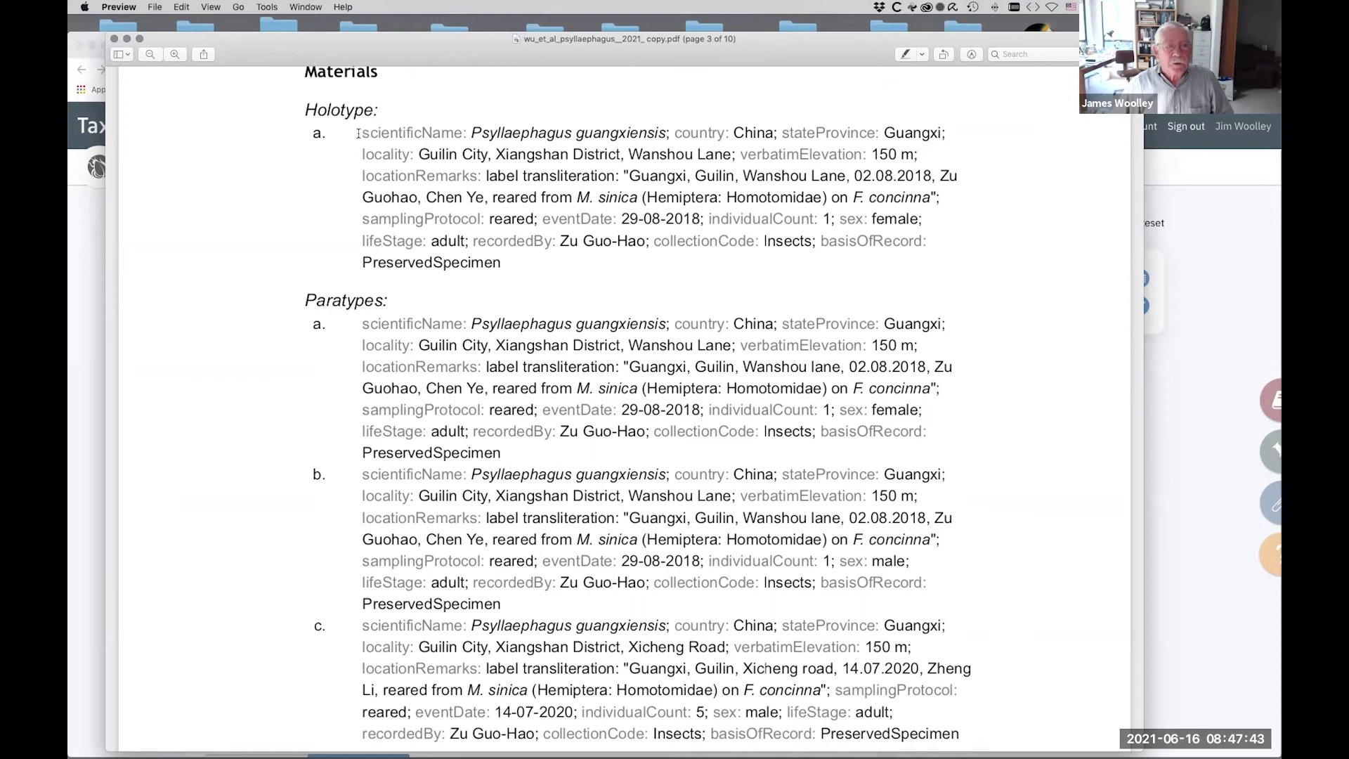
drag(362, 133, 529, 257)
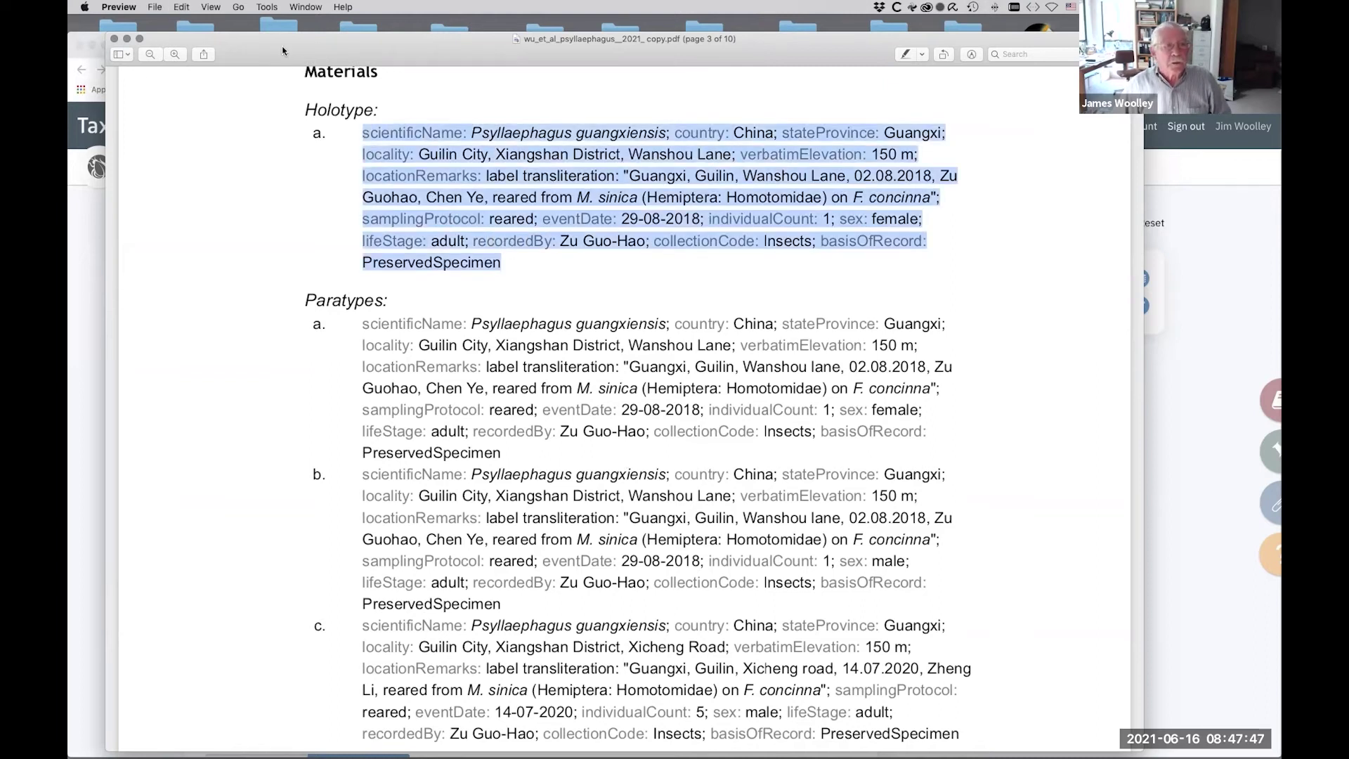
drag(986, 33, 1260, 65)
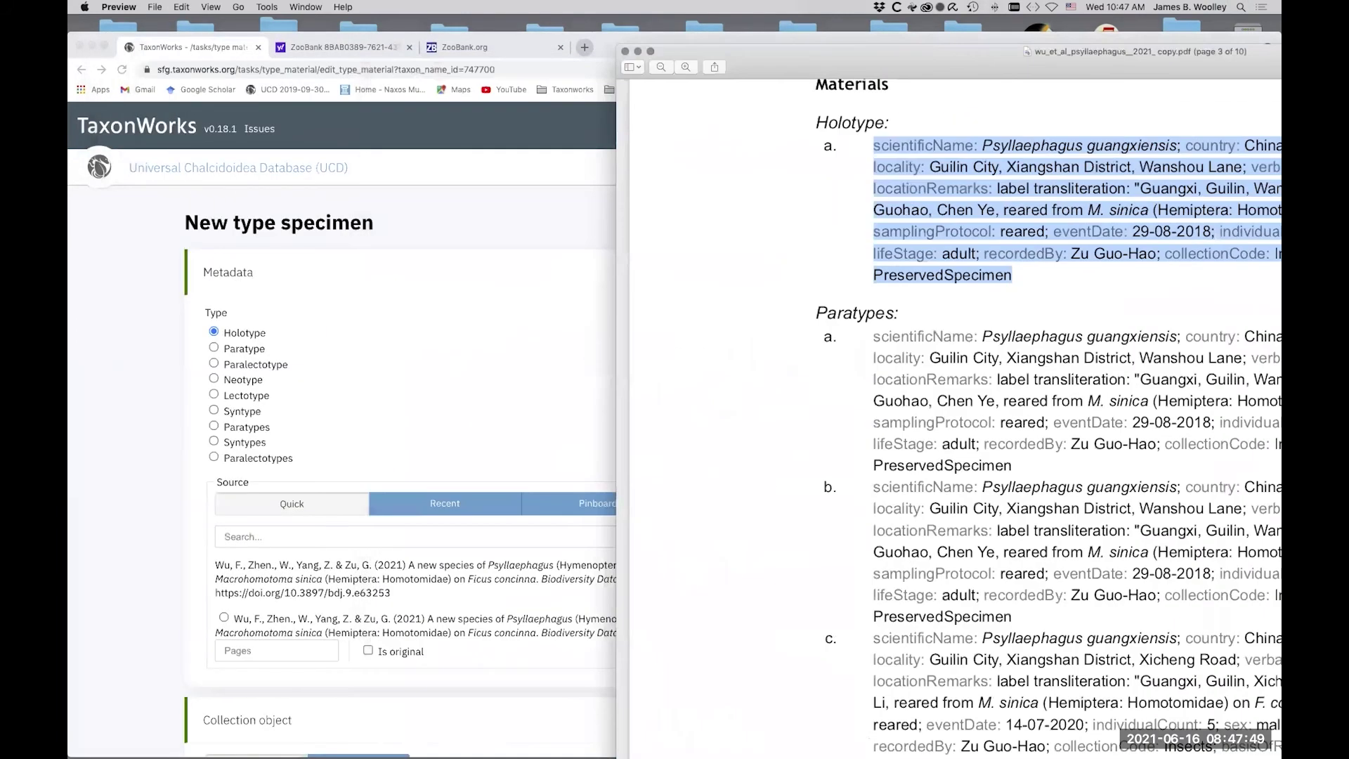
Step: Set the source citation page to 3
click(608, 252)
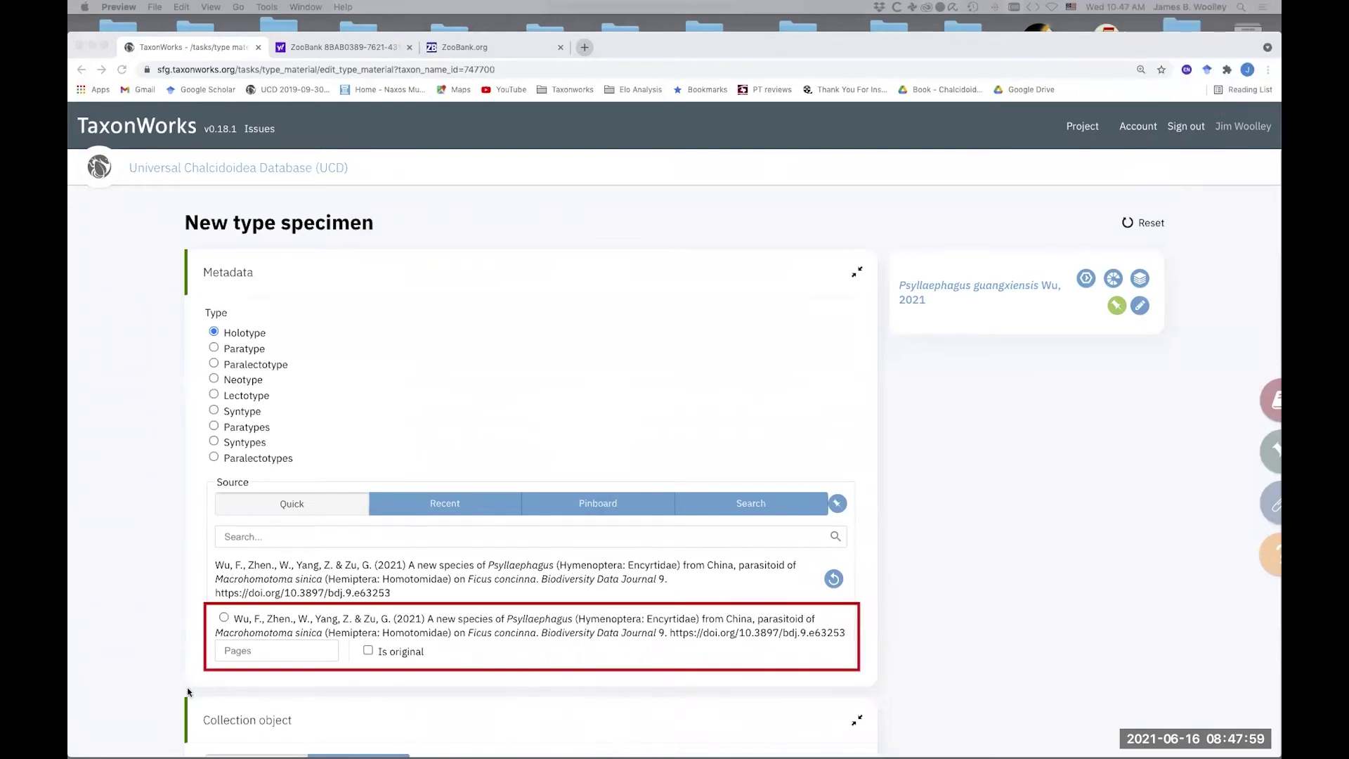
click(271, 649)
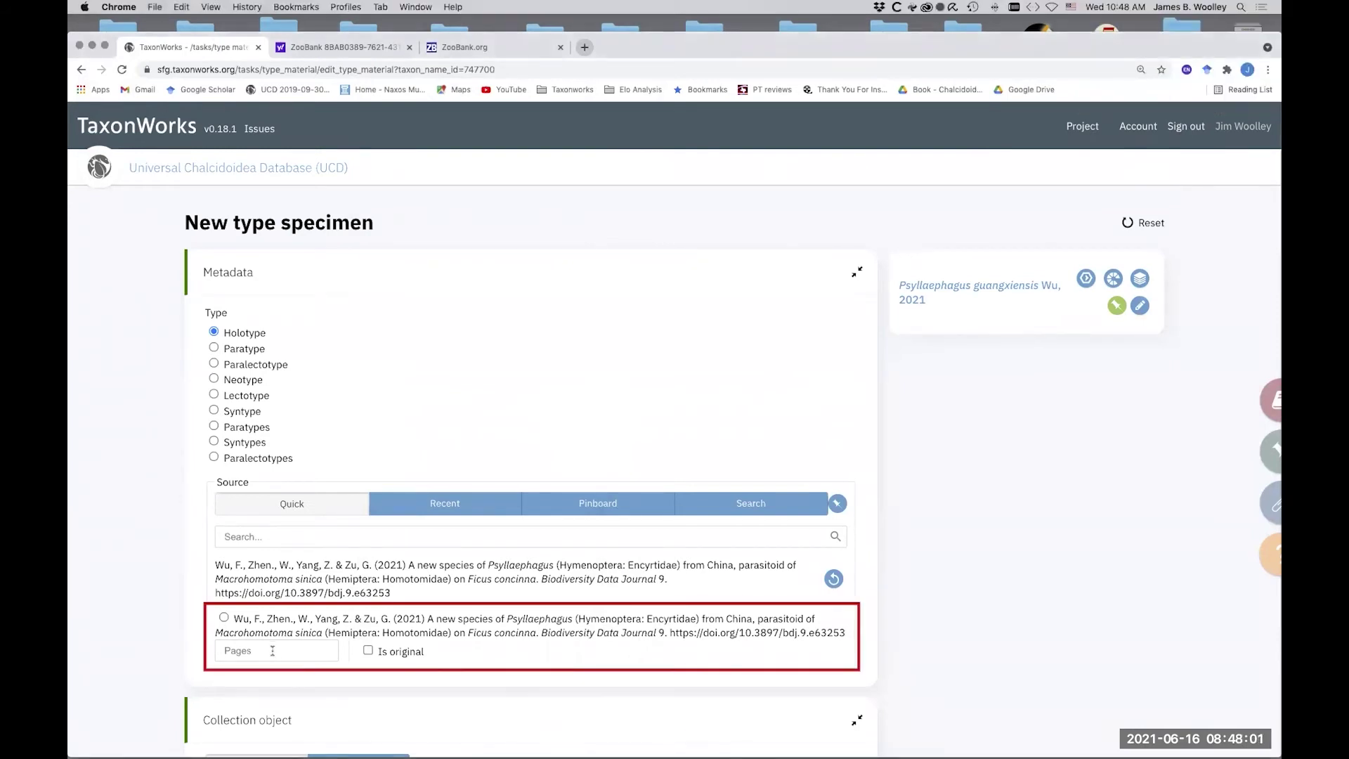
text(3)
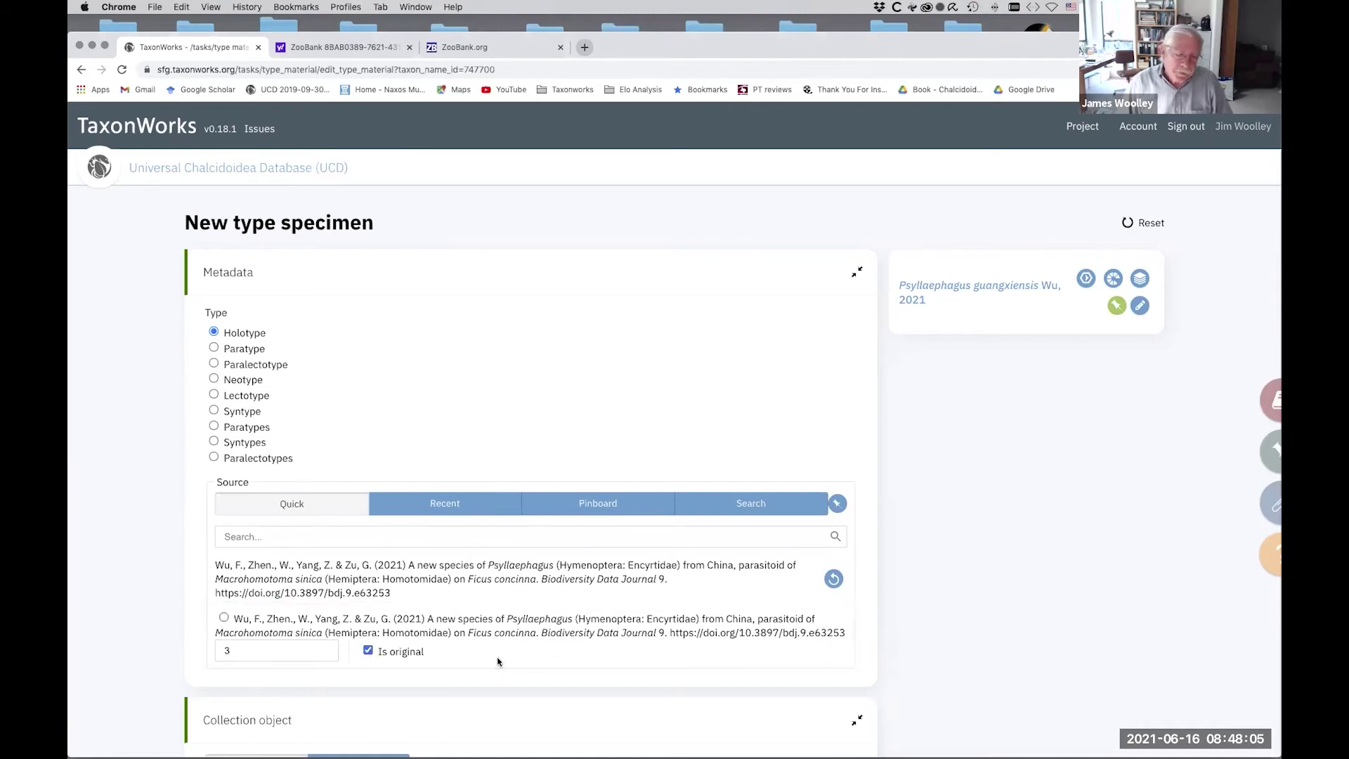
Step: Paste the holotype's Darwin Core record, dated 29-08-2018, into Buffered collecting event
scroll(498, 661, down, 4)
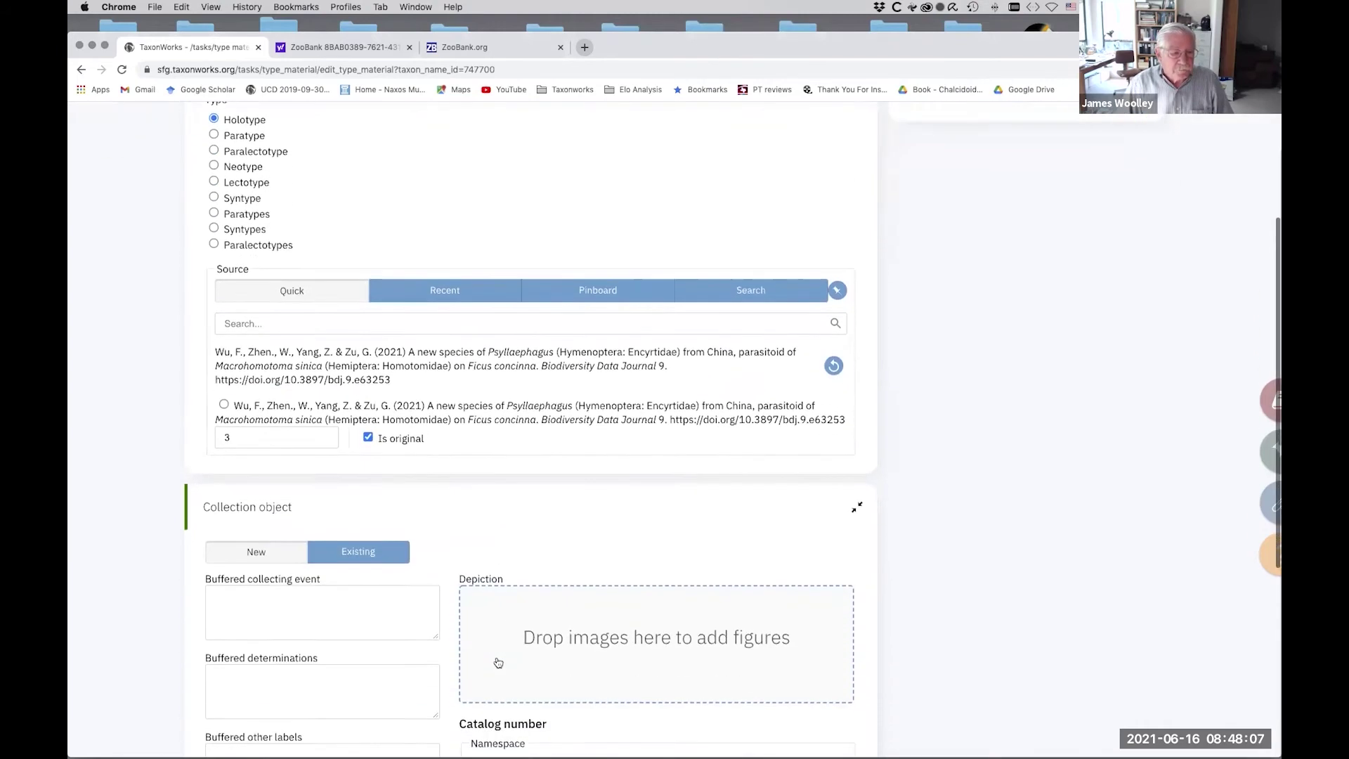
scroll(498, 662, down, 3)
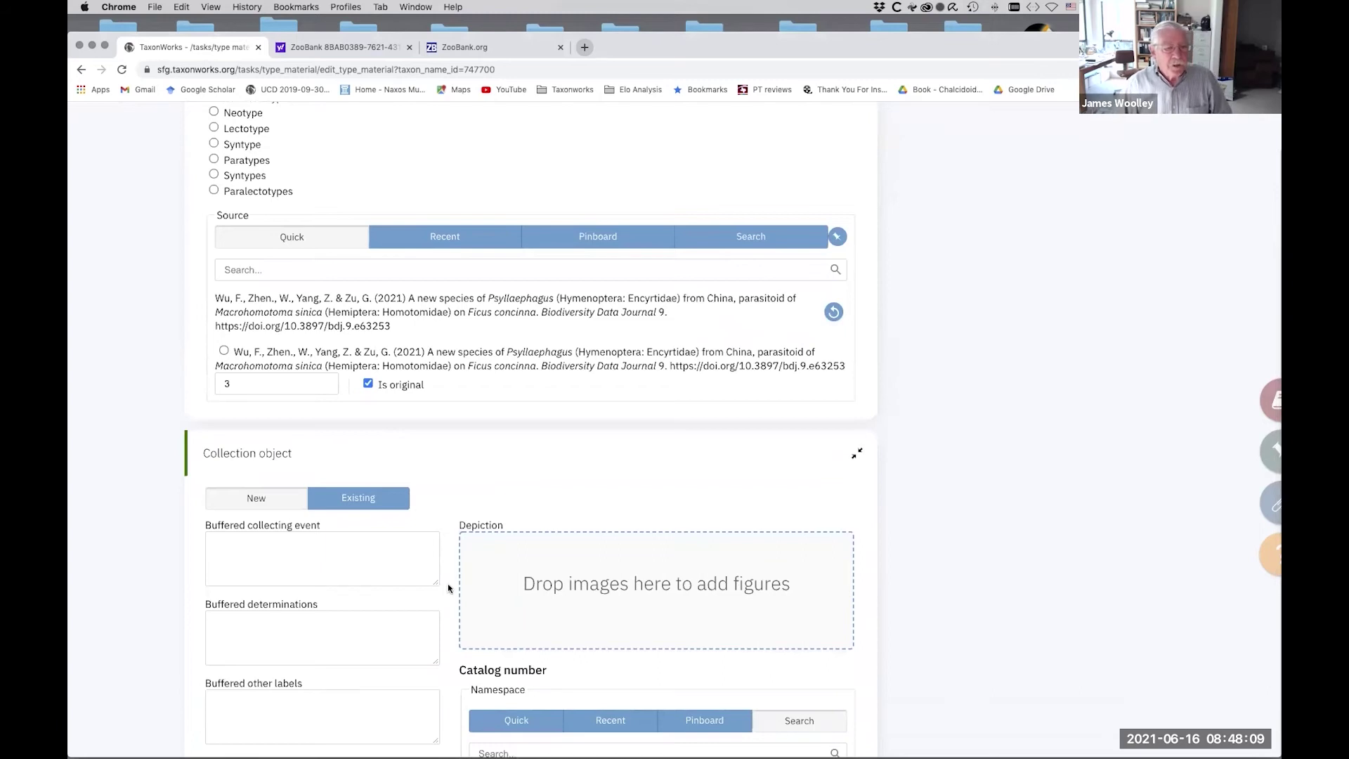
scroll(448, 584, down, 5)
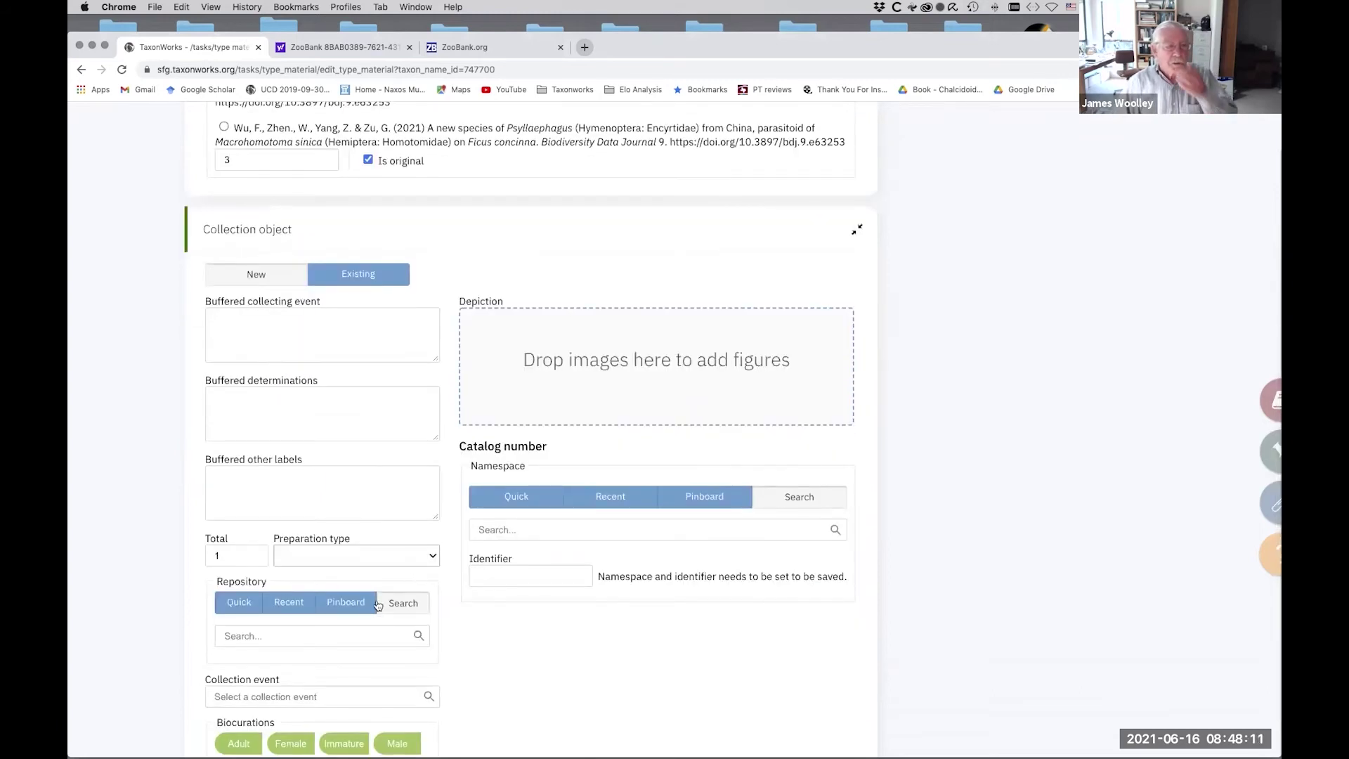
scroll(488, 627, down, 1)
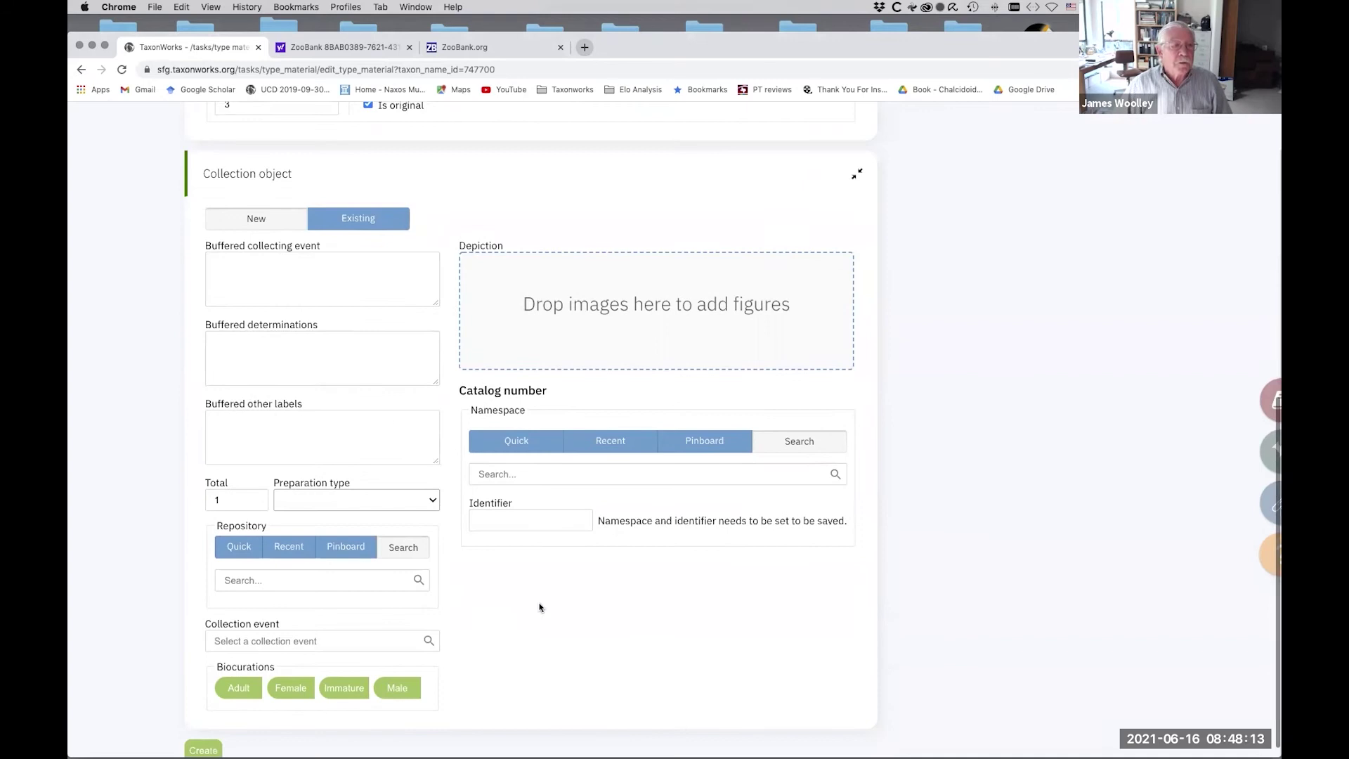
click(232, 265)
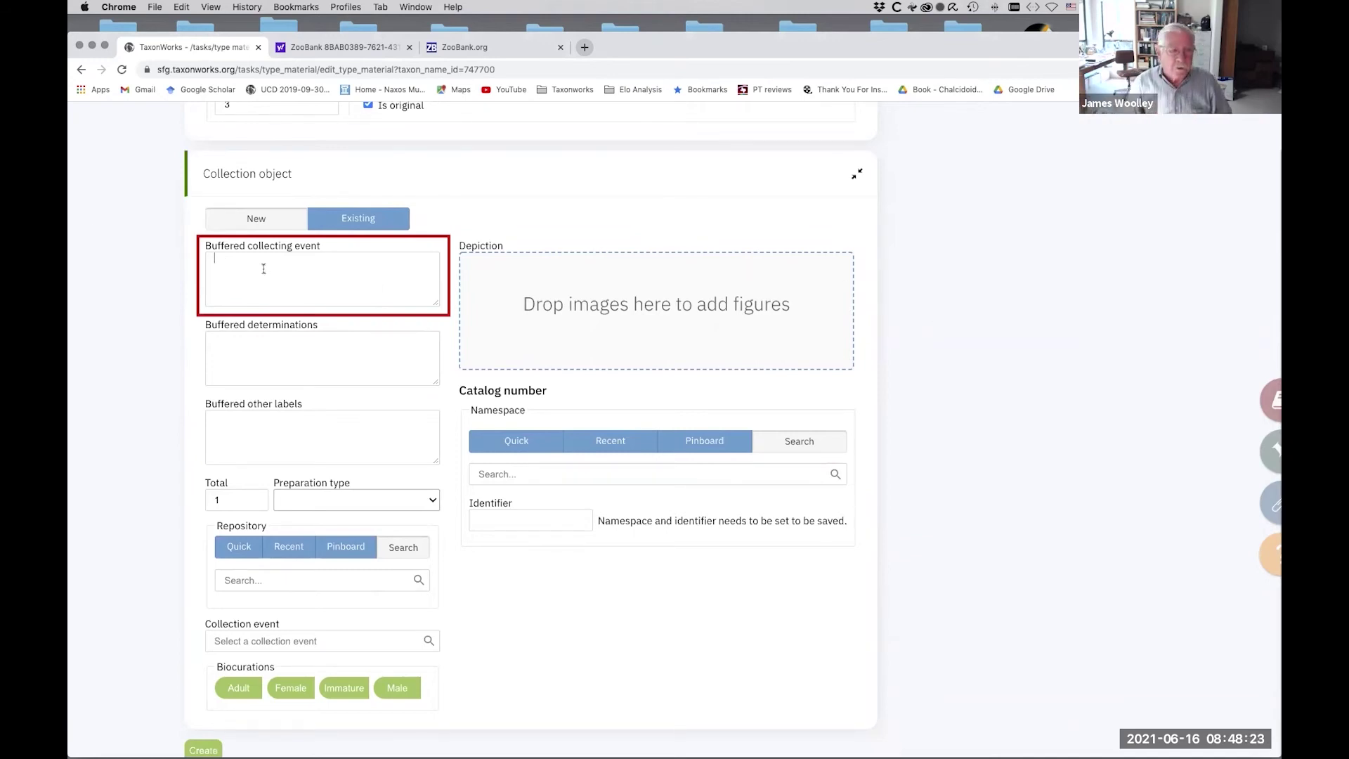
text(eventDate: 29-08-2018; individualCount: 1; sex: female; lifeStage: adult; recordedBy: Zu Guo-Hao; collectionCode: Insects; basisOfRecord: PreservedSpecimen)
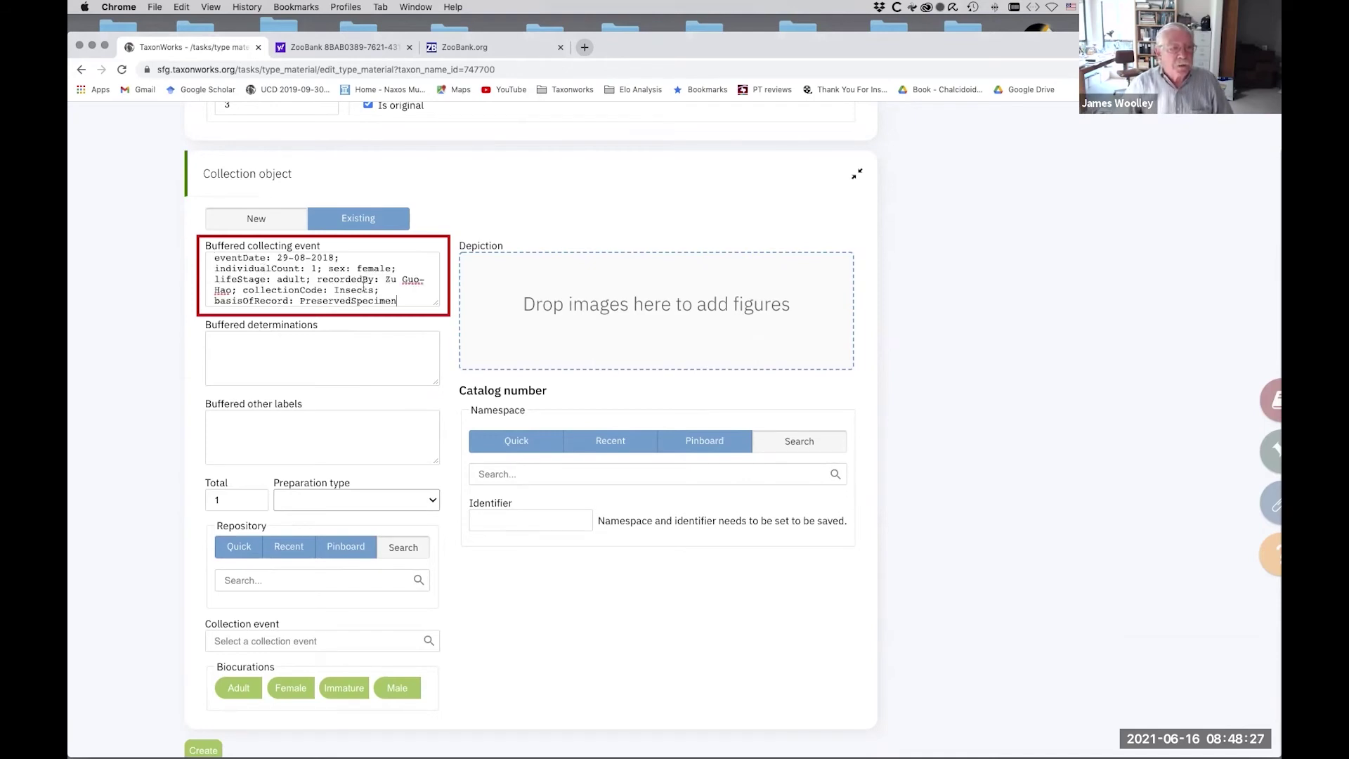
scroll(363, 284, up, 5)
scroll(363, 285, down, 5)
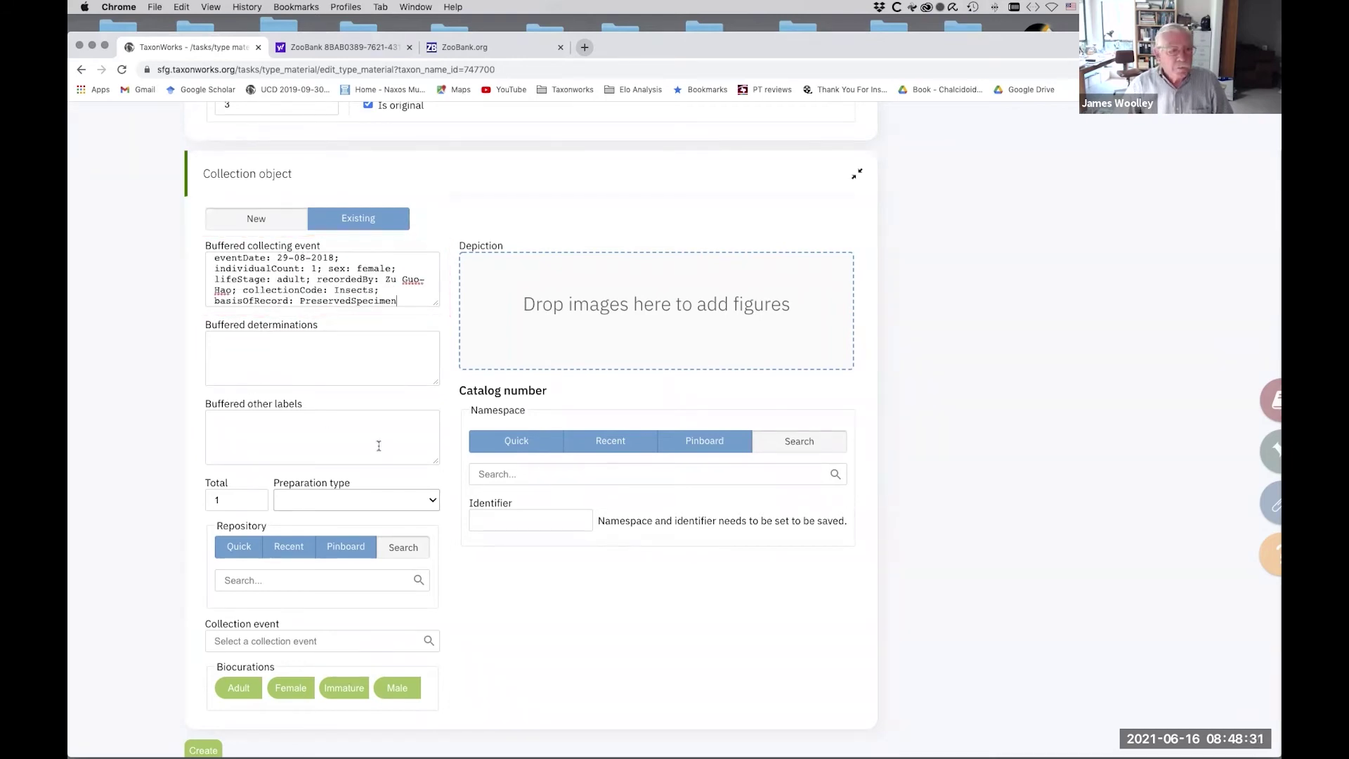
scroll(376, 443, down, 1)
Step: Set preparation type Pin, add Adult and Female biocurations, and search repositories for TJAU
scroll(376, 443, up, 1)
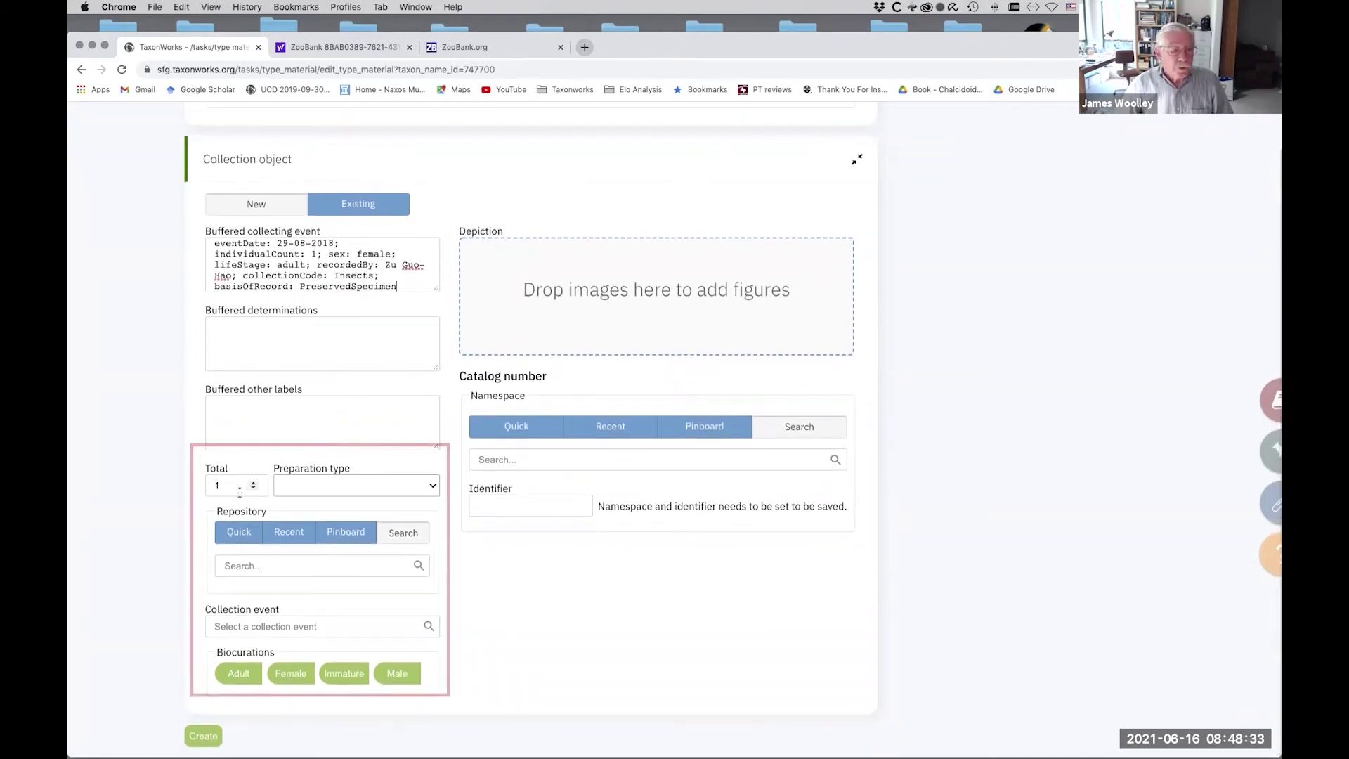
click(432, 485)
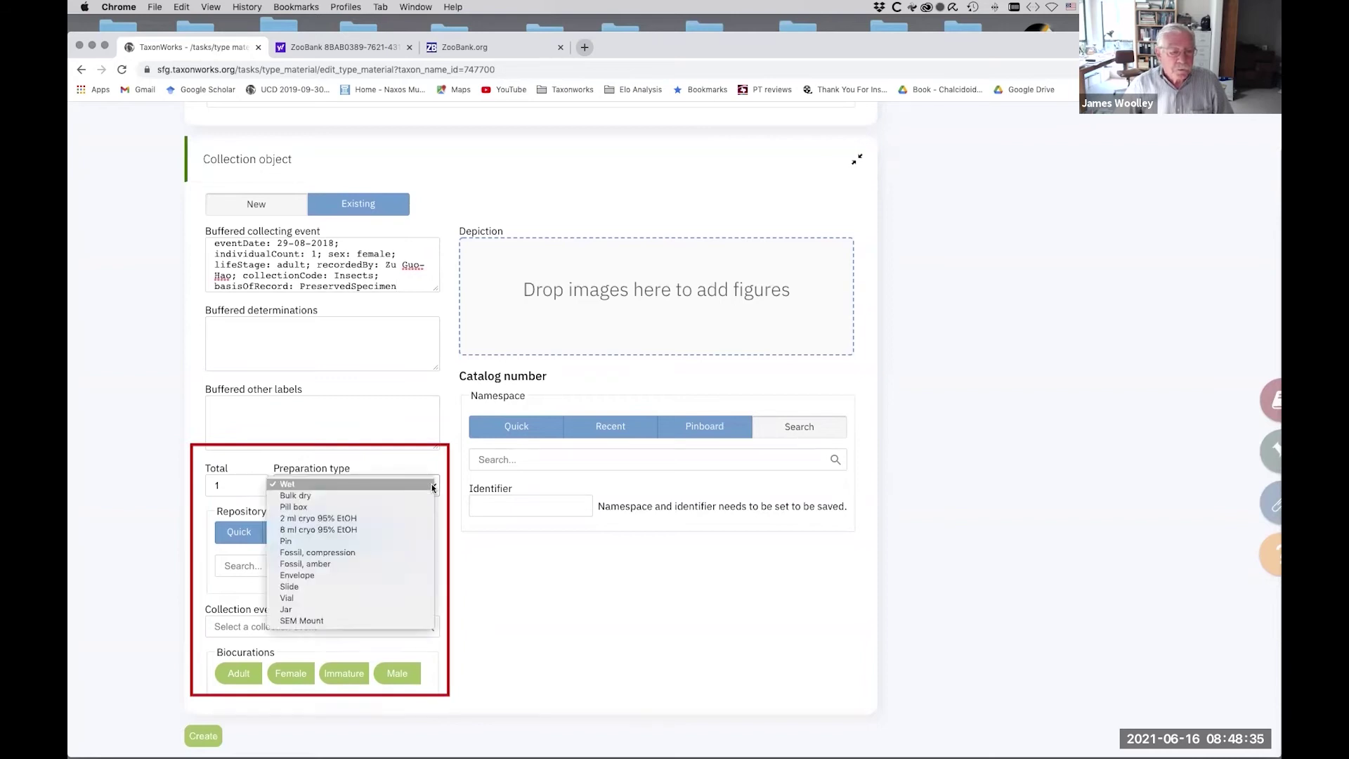
click(405, 540)
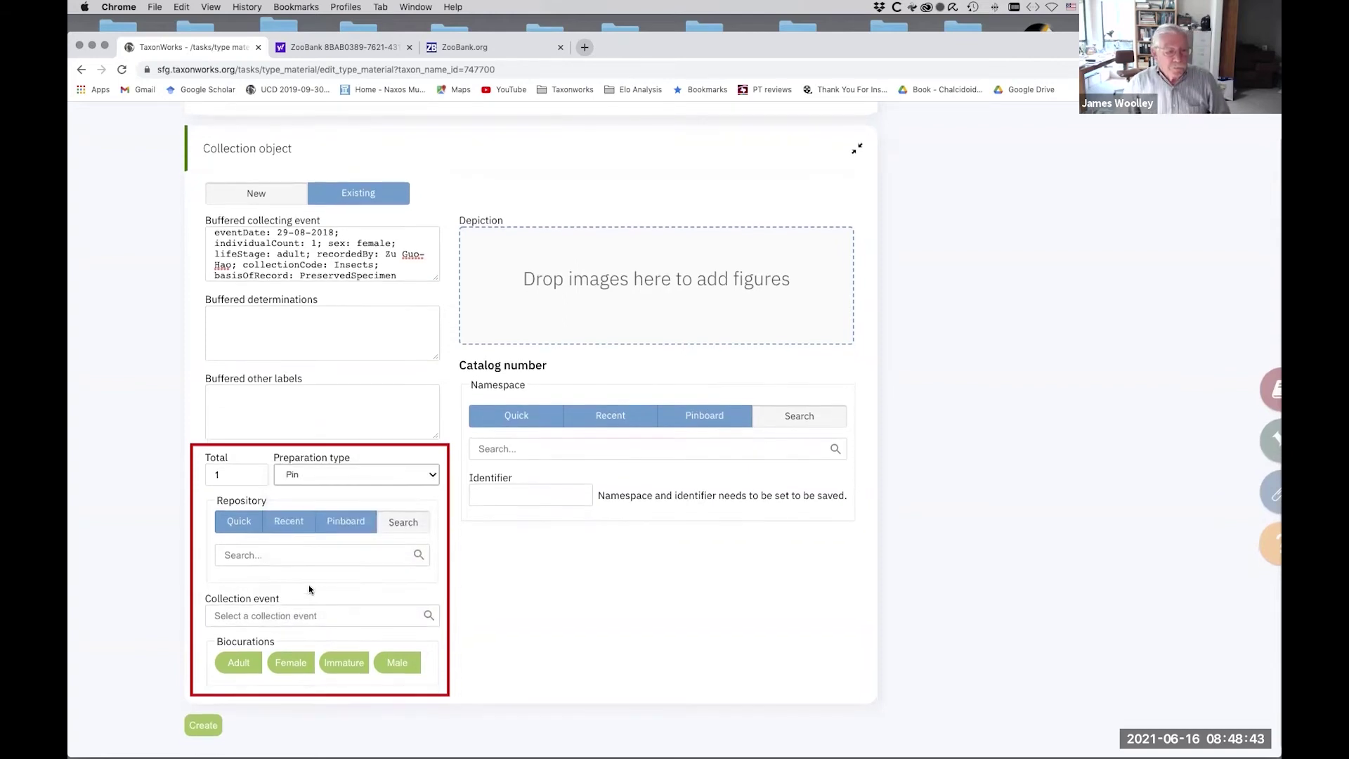
click(234, 673)
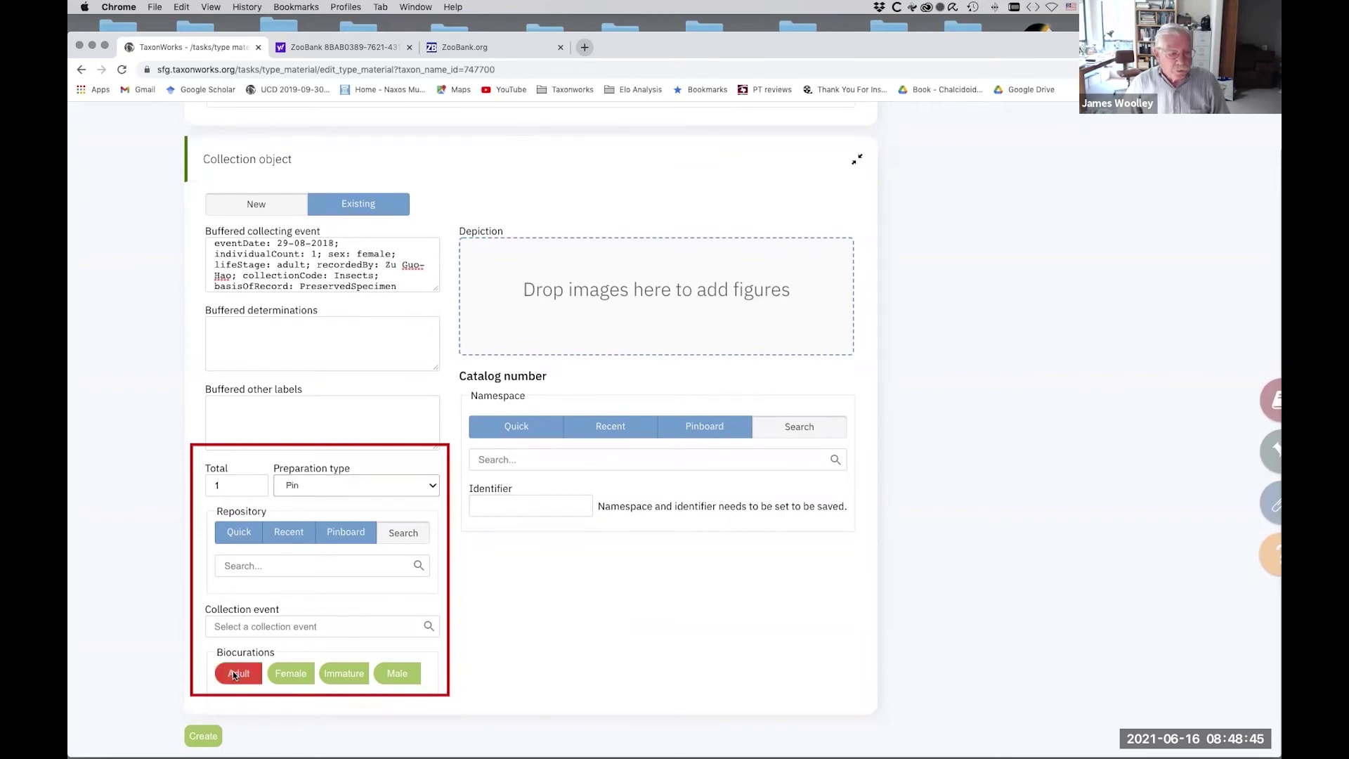
click(301, 675)
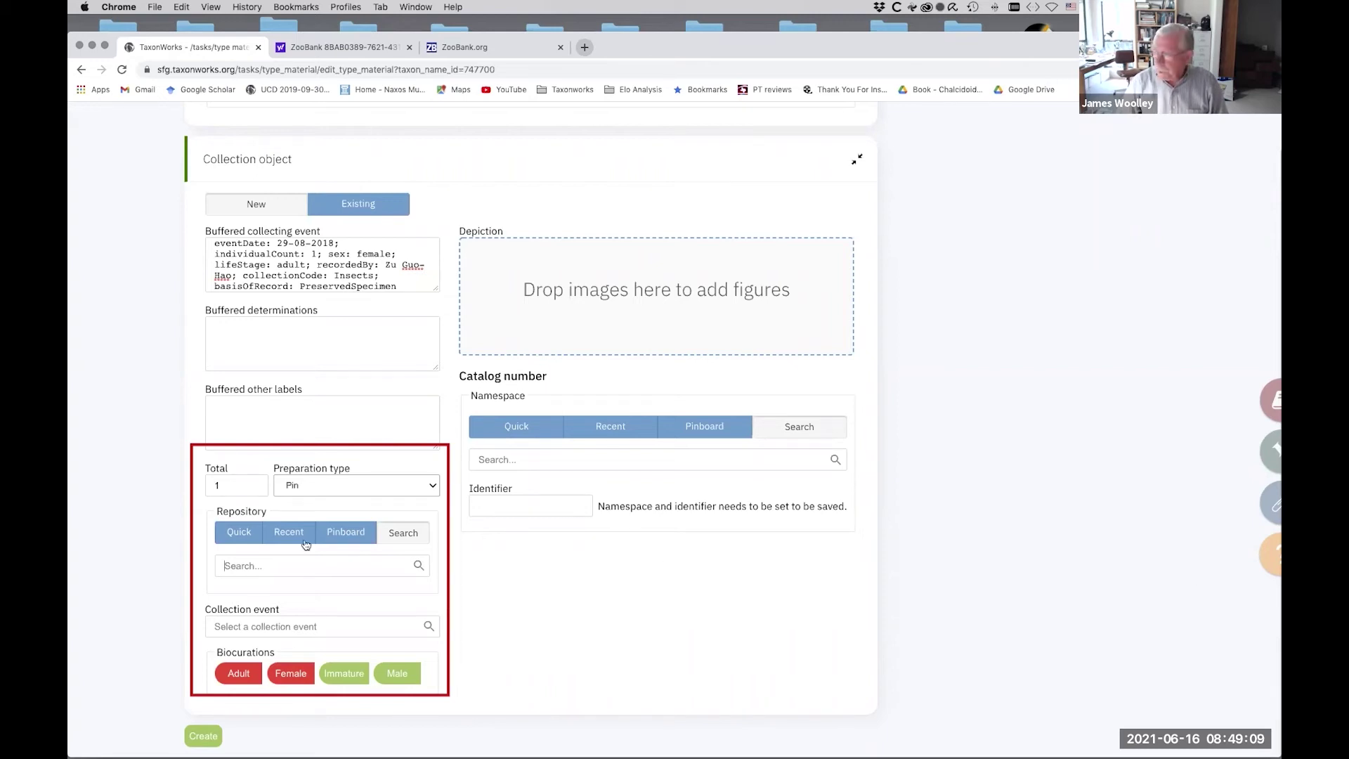
text(T)
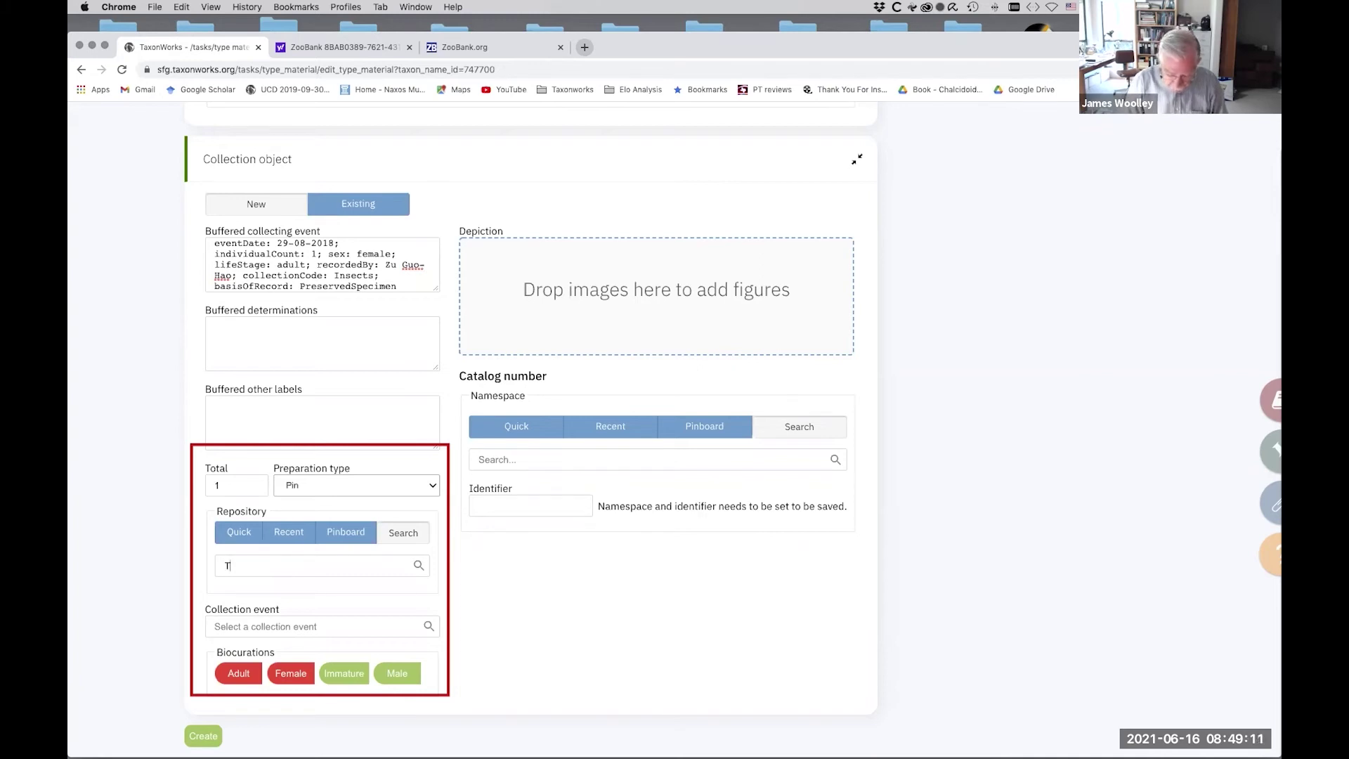
text(JAU)
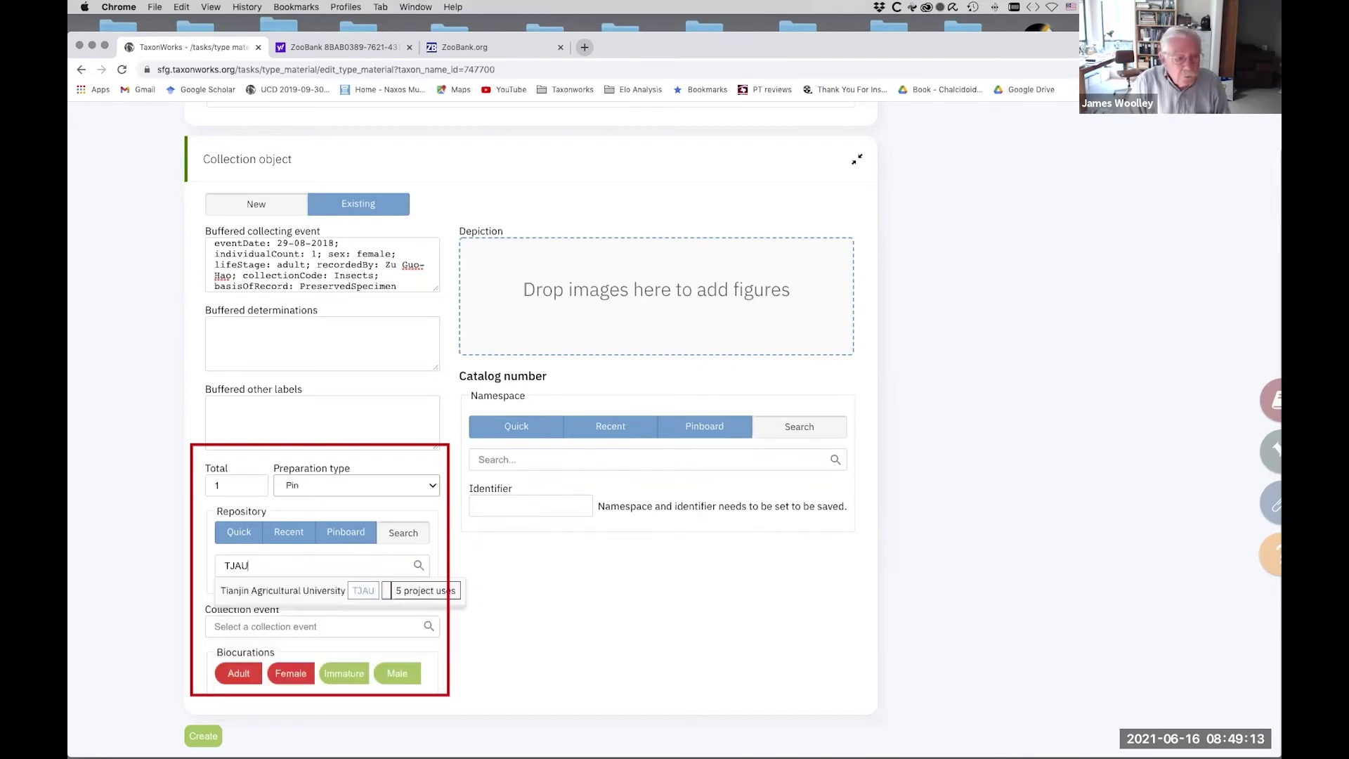
Step: Set Tianjin Agricultural University as repository and attach the figure plate image as depiction
click(288, 594)
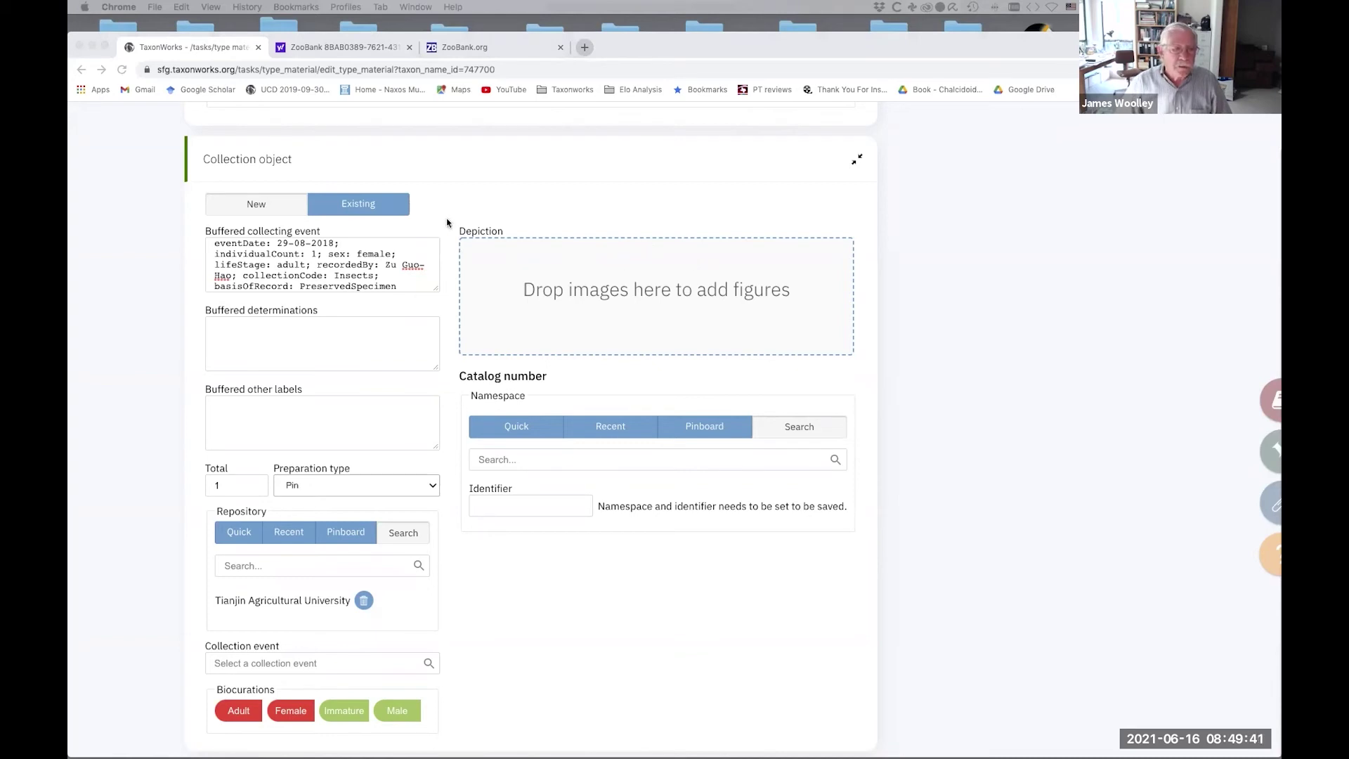
drag(449, 221, 869, 364)
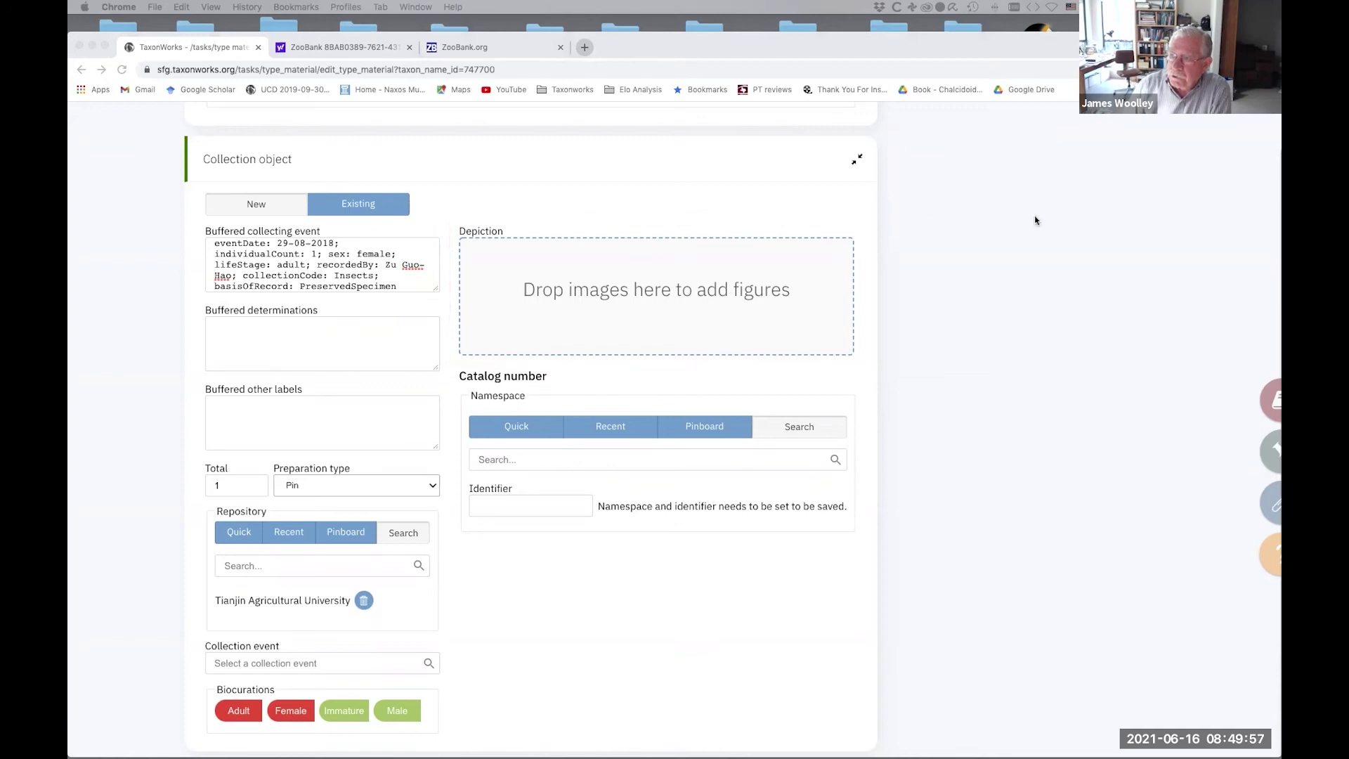
drag(1035, 221, 700, 285)
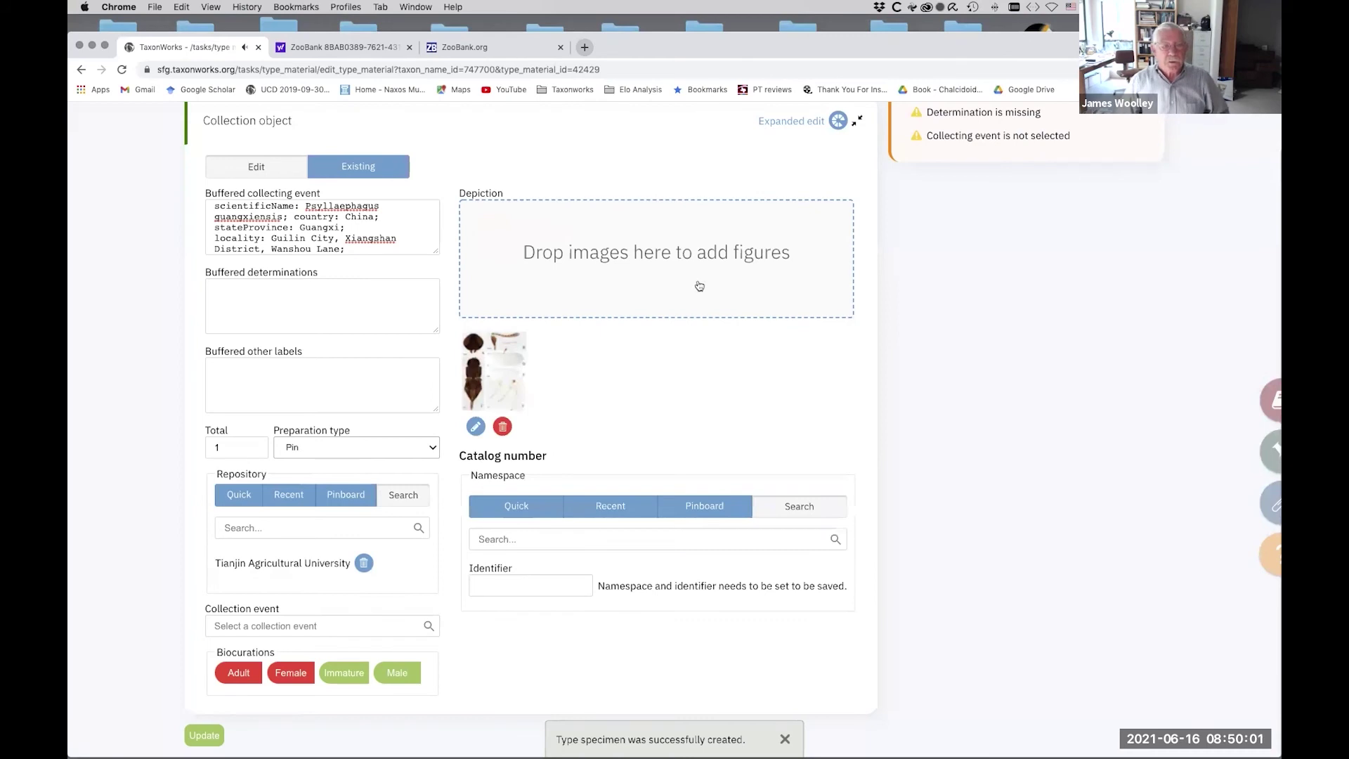
Step: Caption the holotype image with the female holotype's parts A–F and 100 µm scale bars, then save
double_click(501, 367)
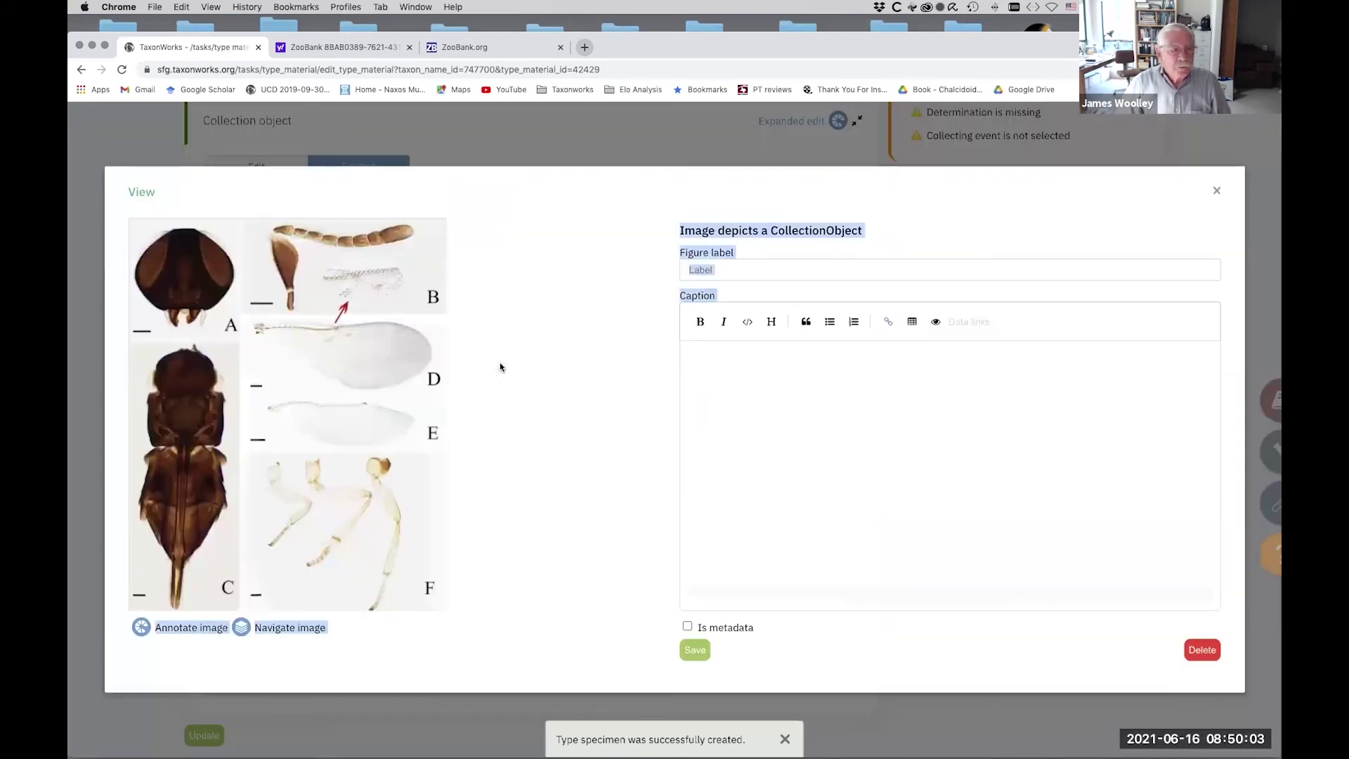
click(783, 358)
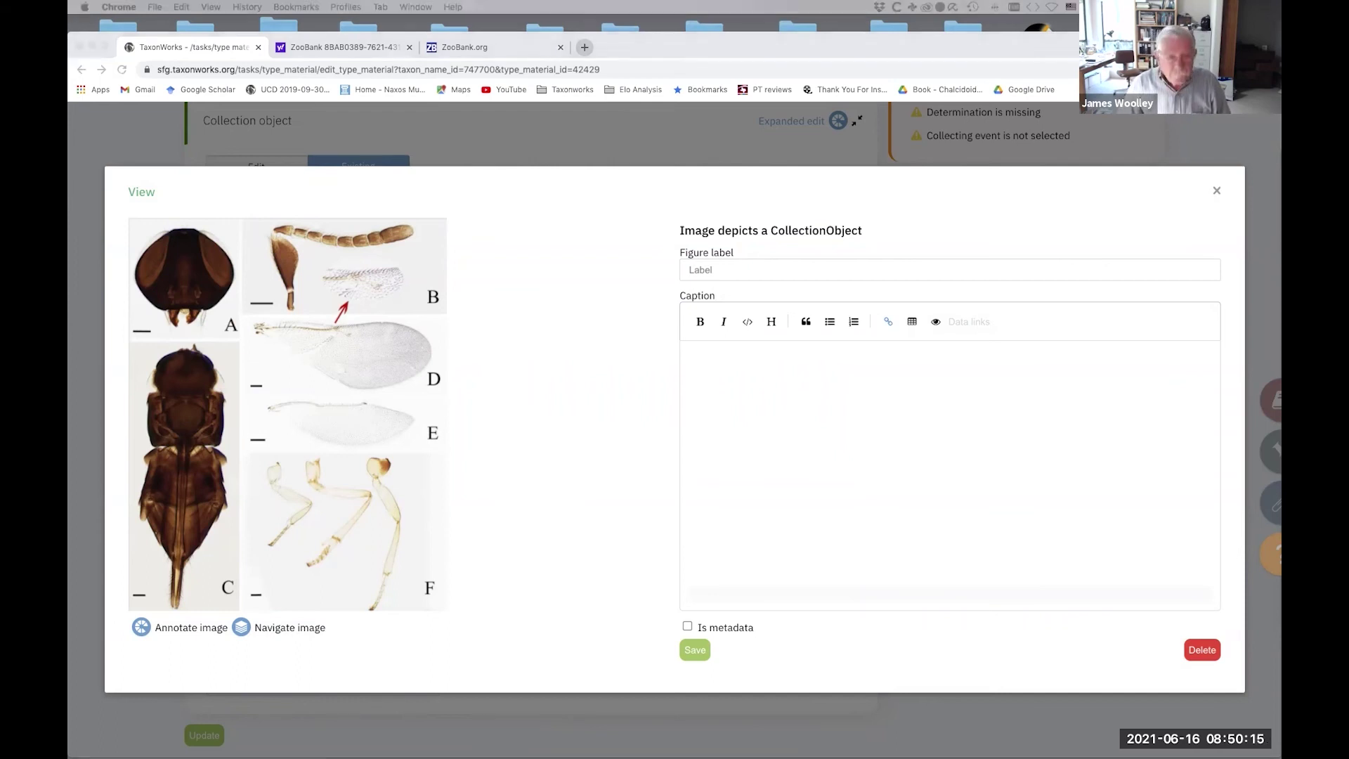
click(725, 358)
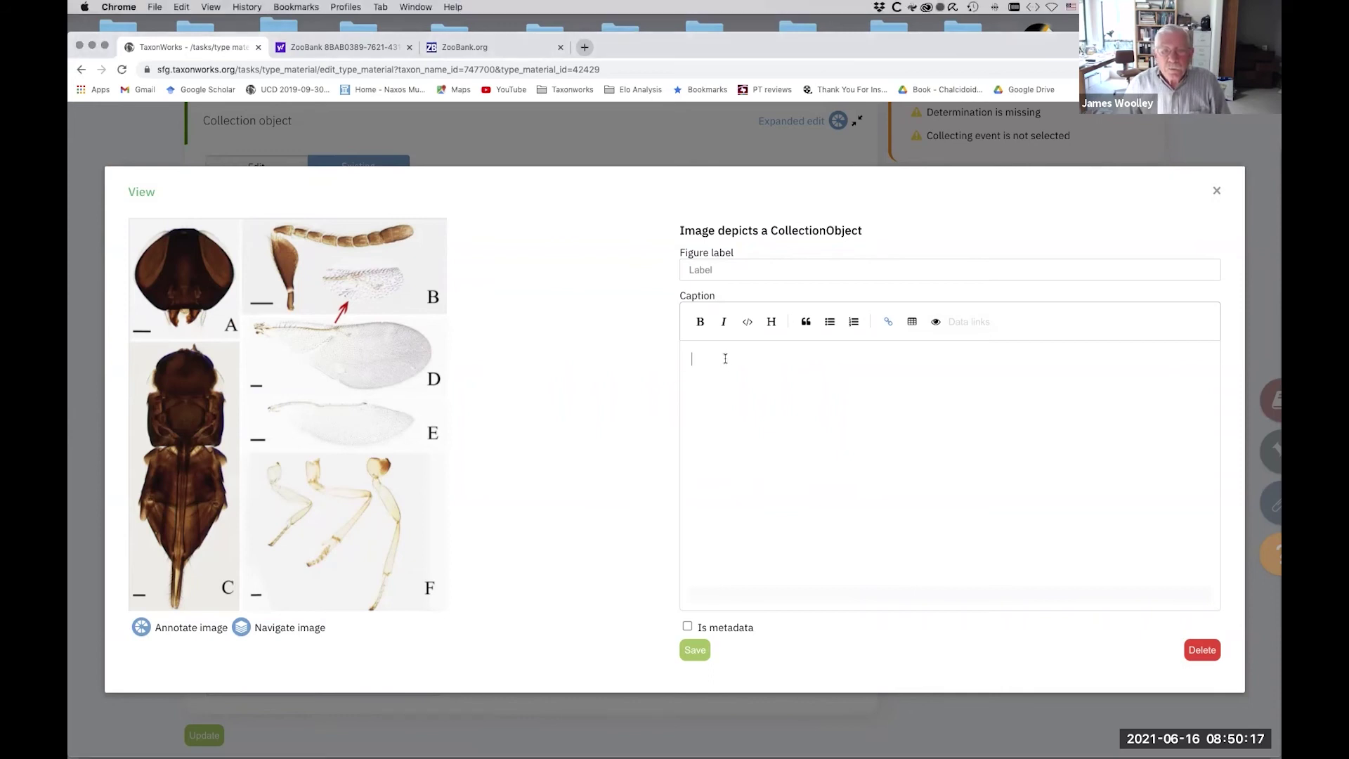
text(Psyllaephagus guangxiensis sp. nov. (female, Holotype): A. head; B. antenna; C. mesosoma and metasoma; D. fore wing; E. hind wing; F. legs. Scale bars = 100 µm.)
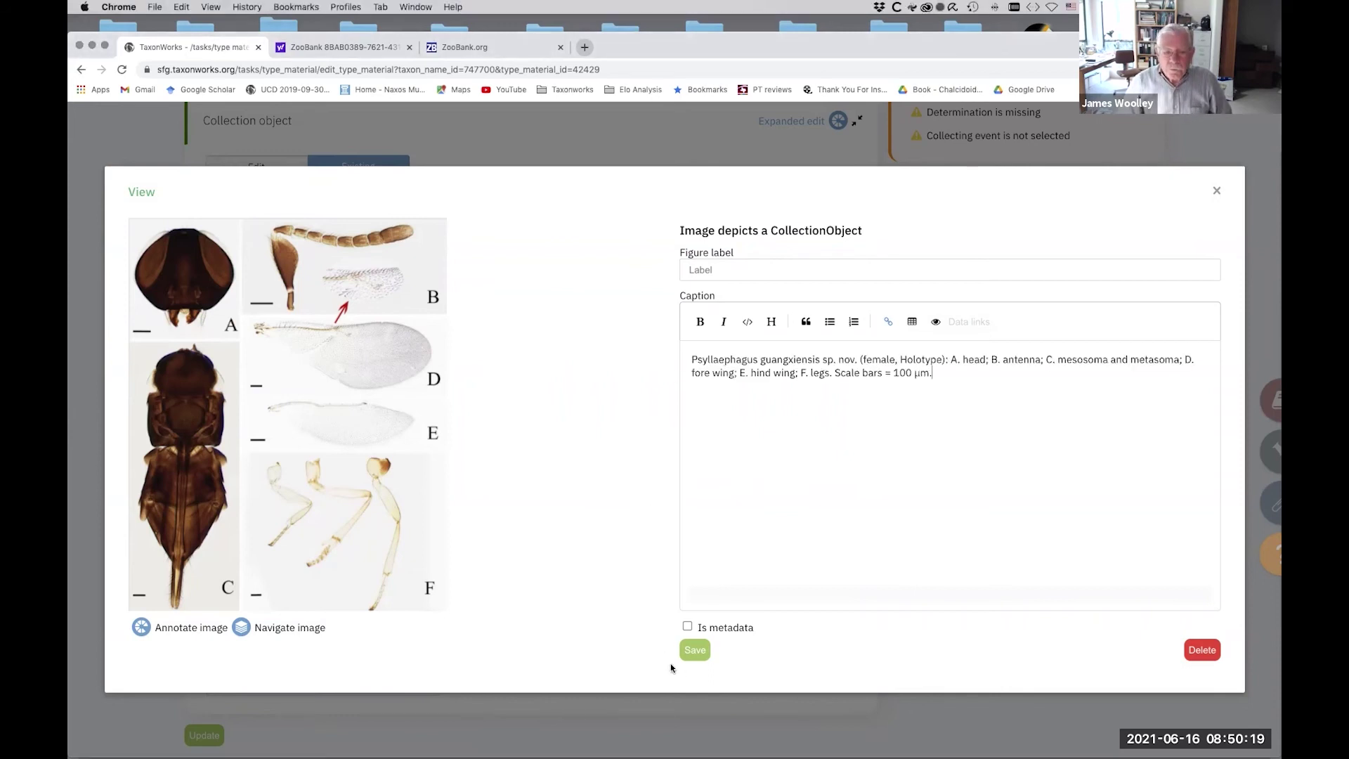
click(696, 652)
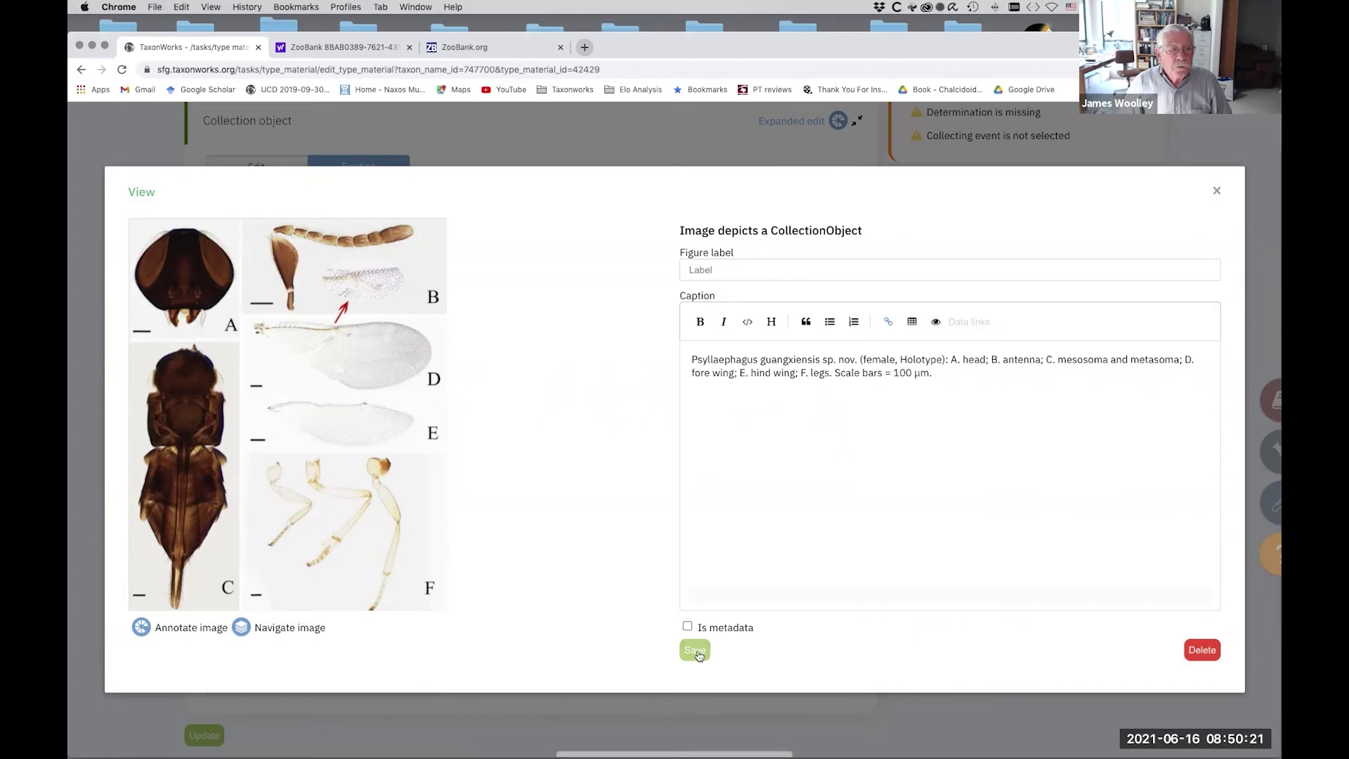
click(1218, 191)
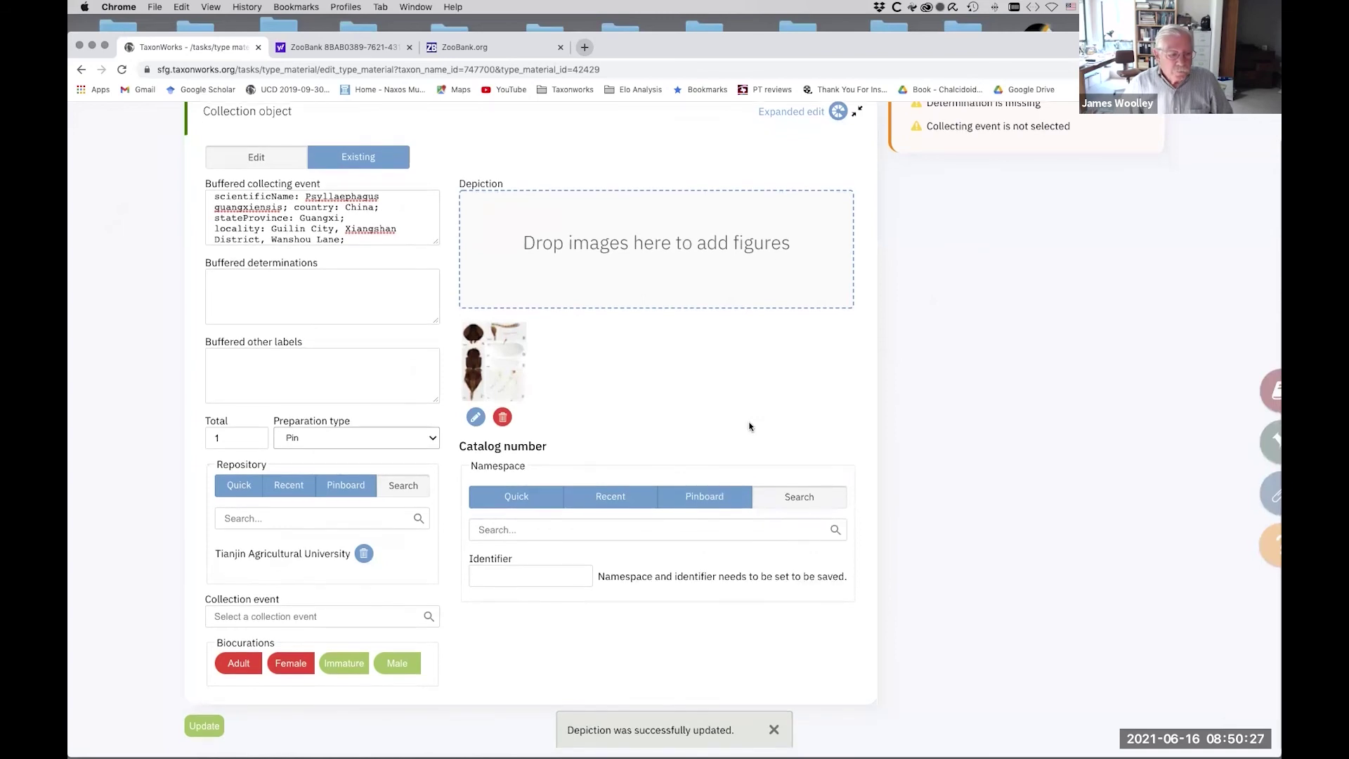
scroll(750, 426, up, 1)
scroll(750, 426, up, 5)
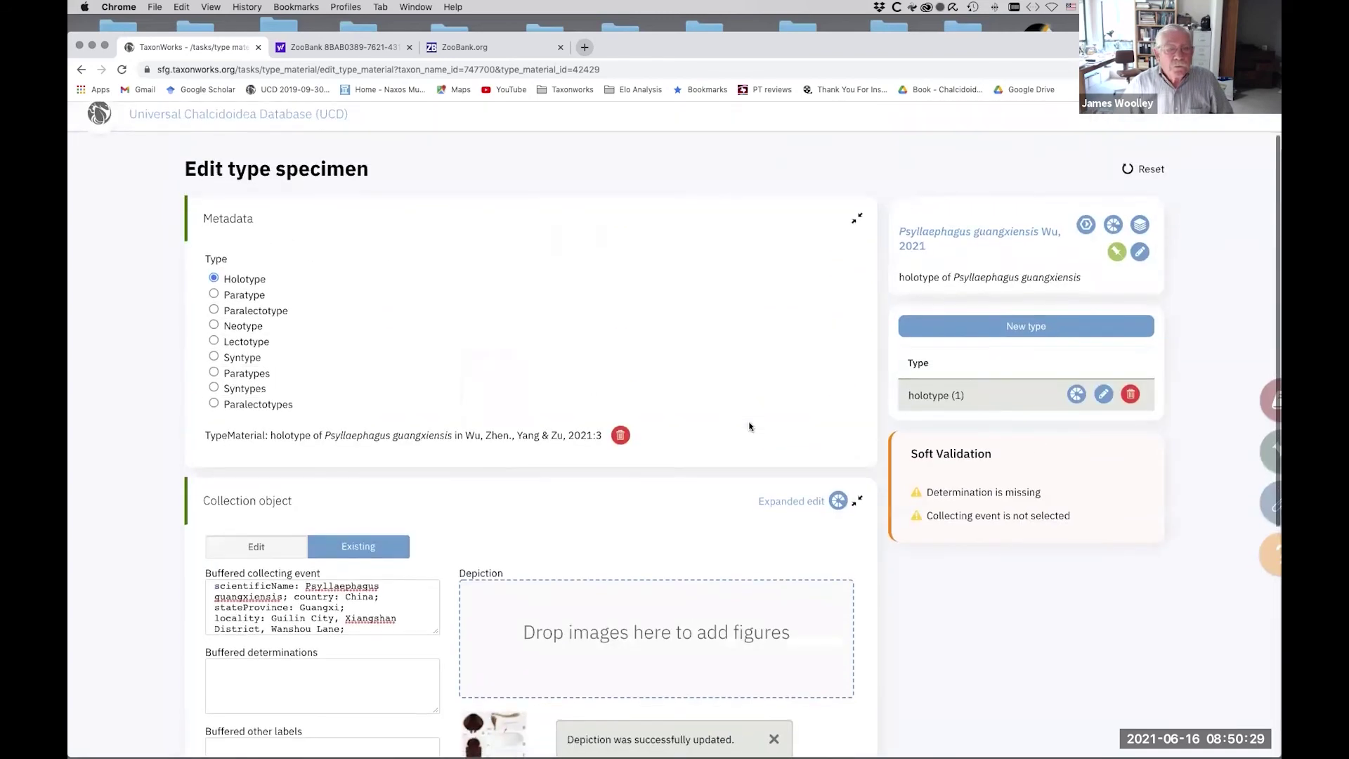
scroll(749, 425, down, 2)
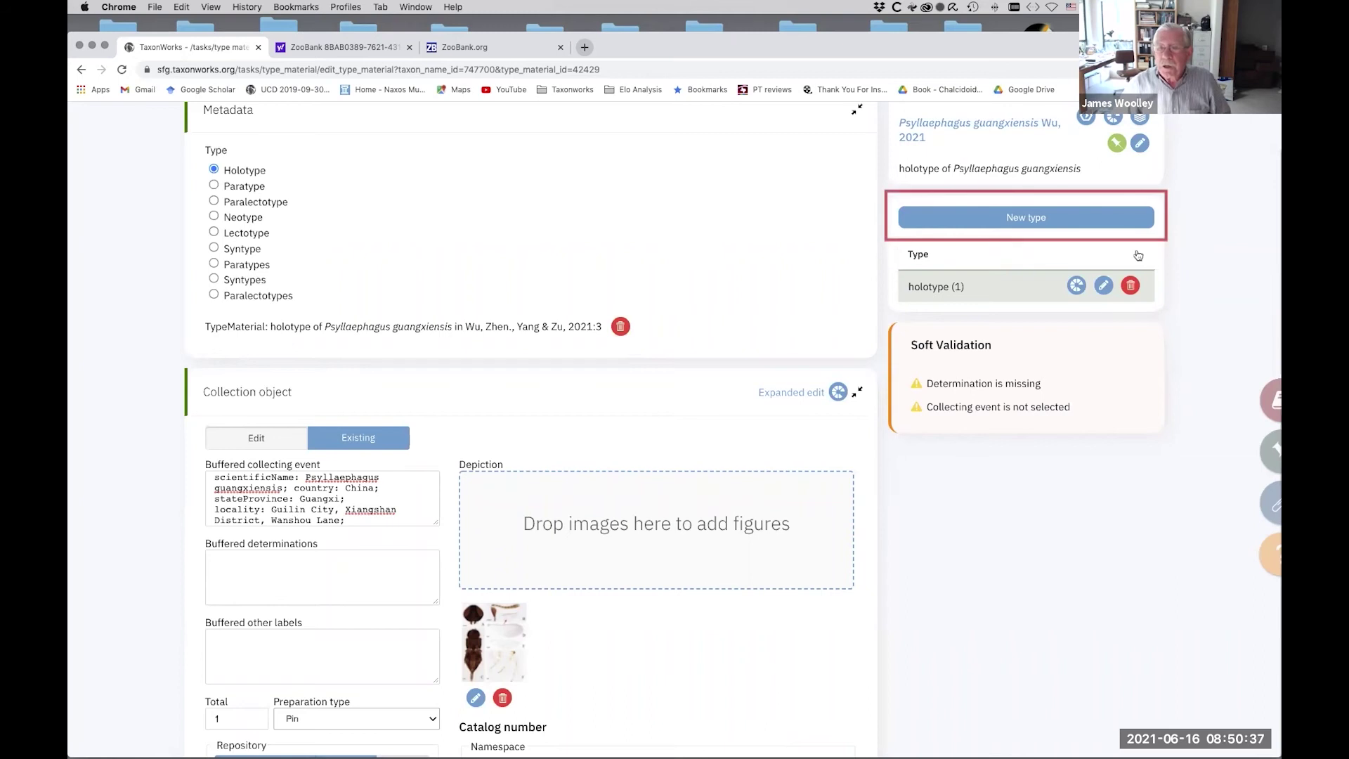
Step: Start a new Paratype citing Wu et al. 2021, page 3, as the original description
click(1042, 222)
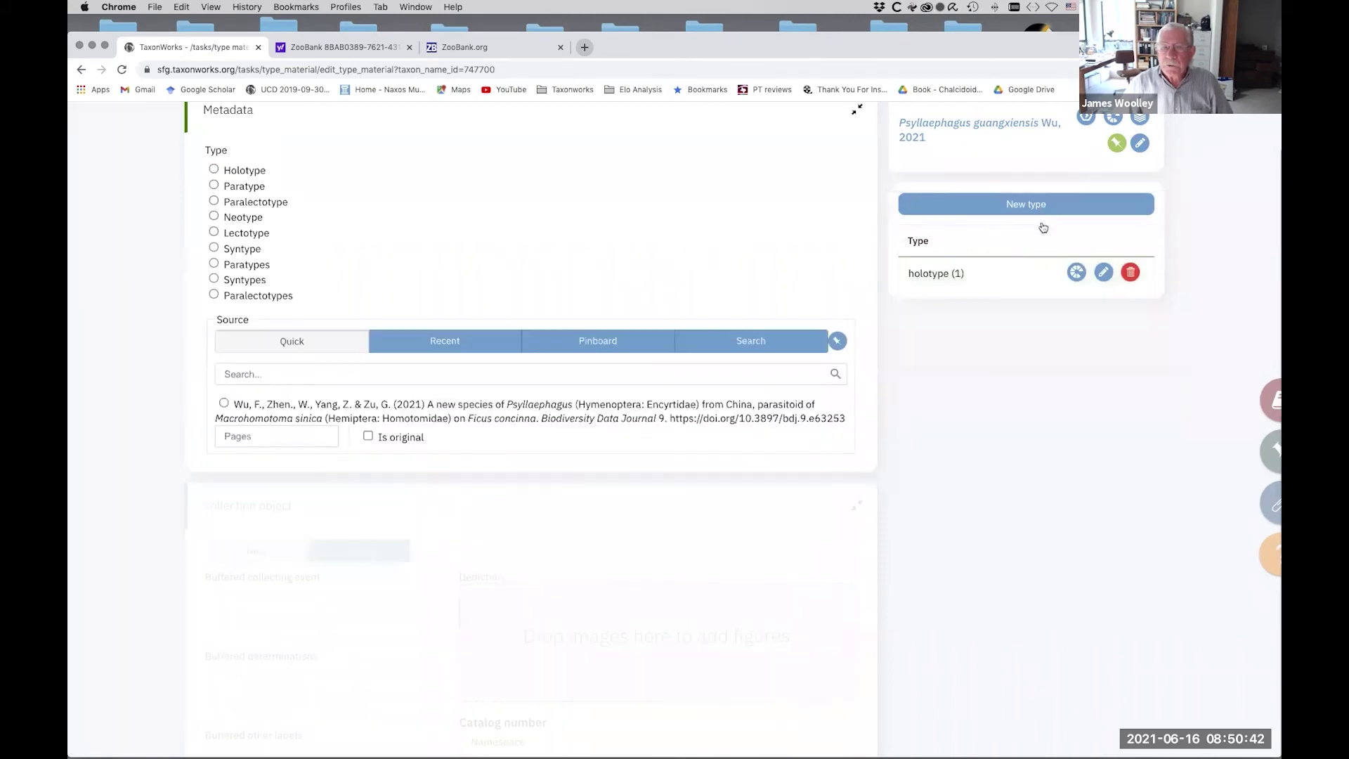
click(223, 186)
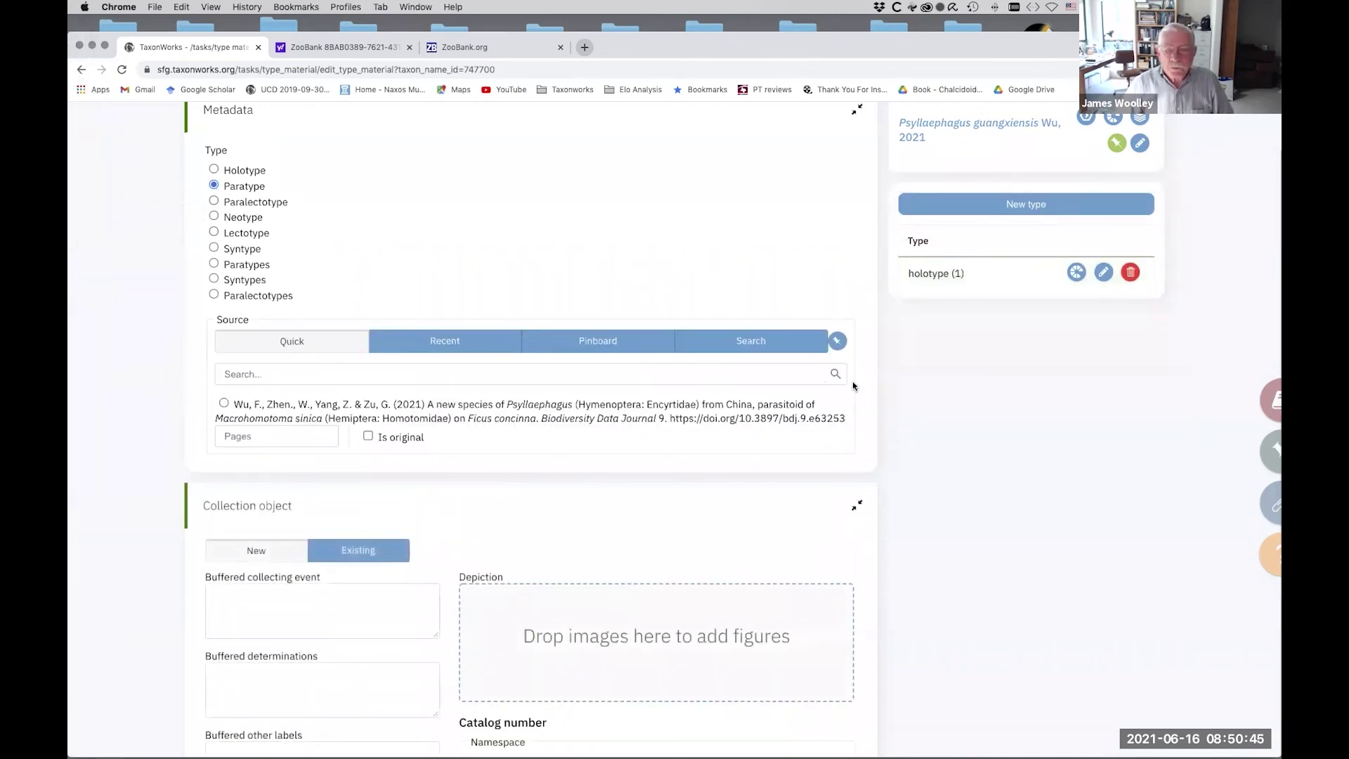
click(837, 341)
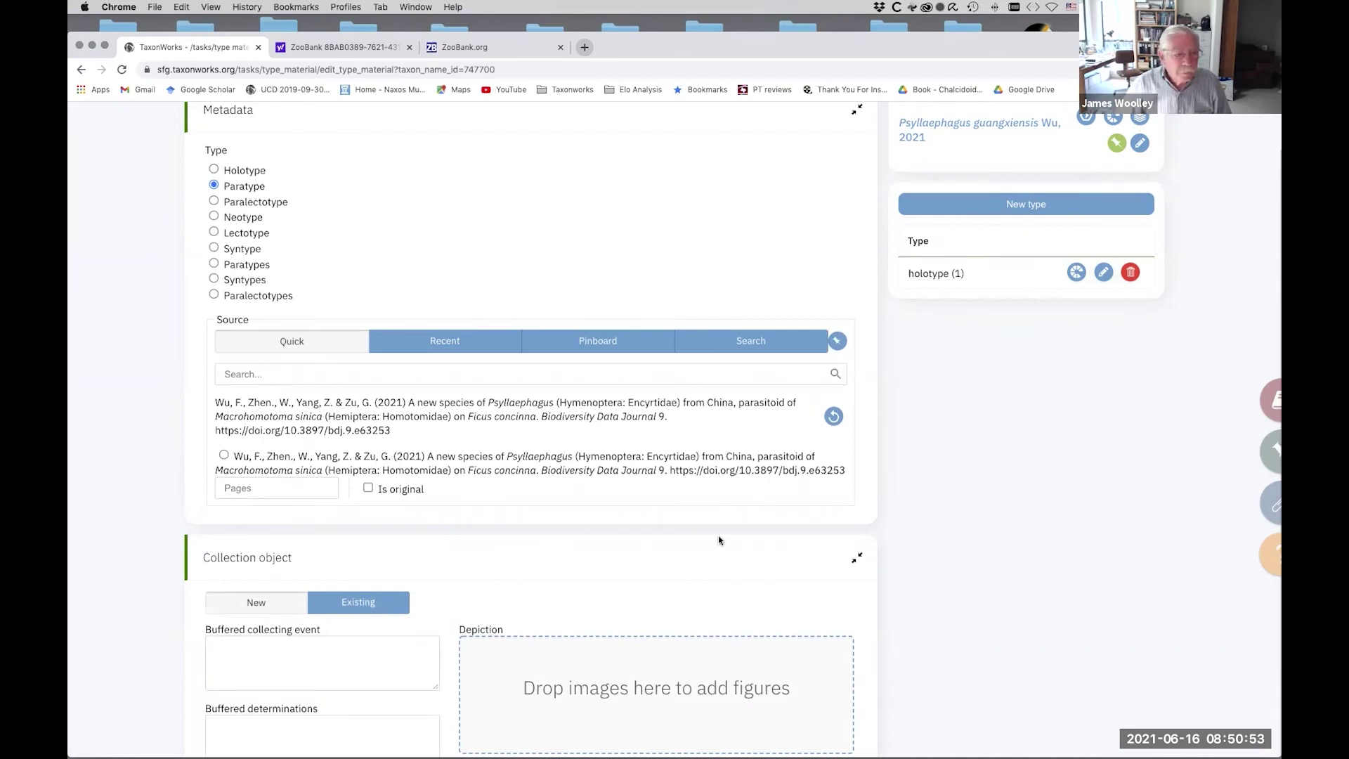
text(3)
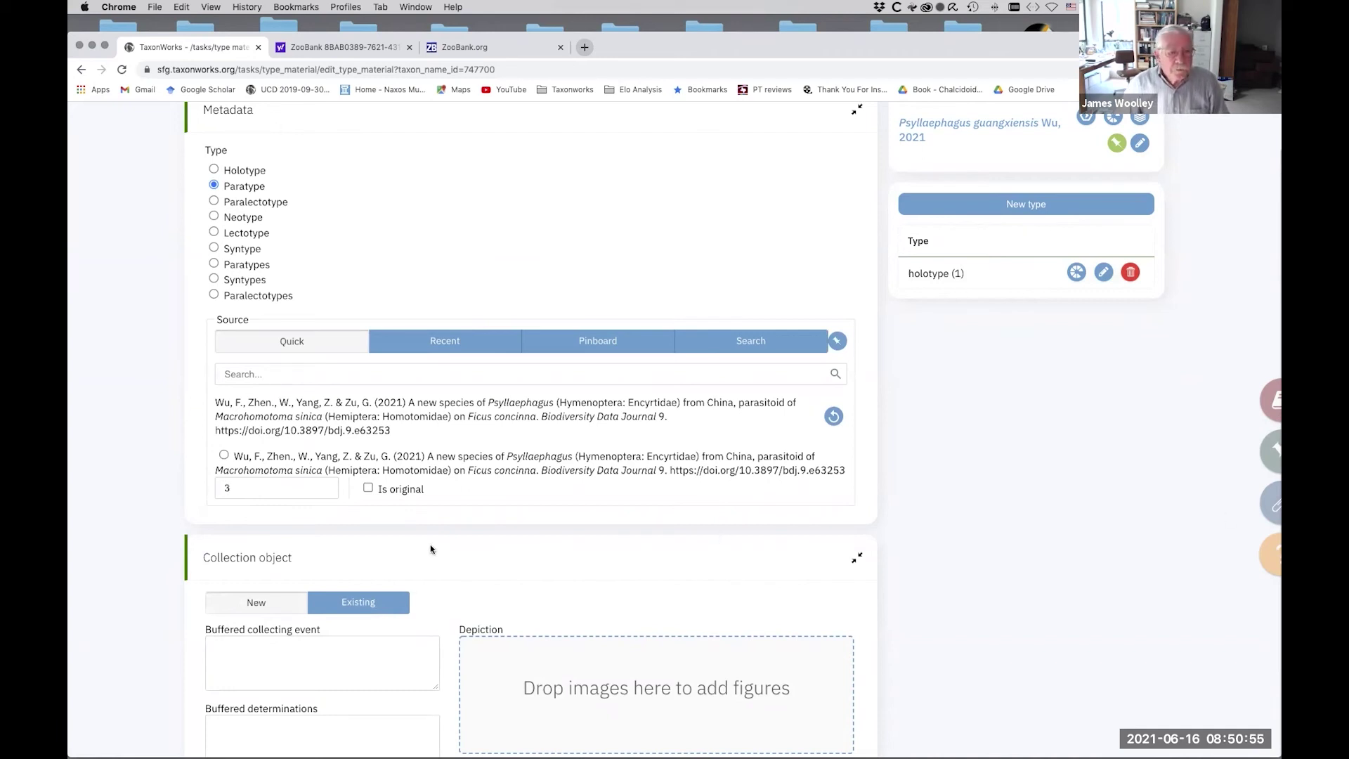
click(368, 490)
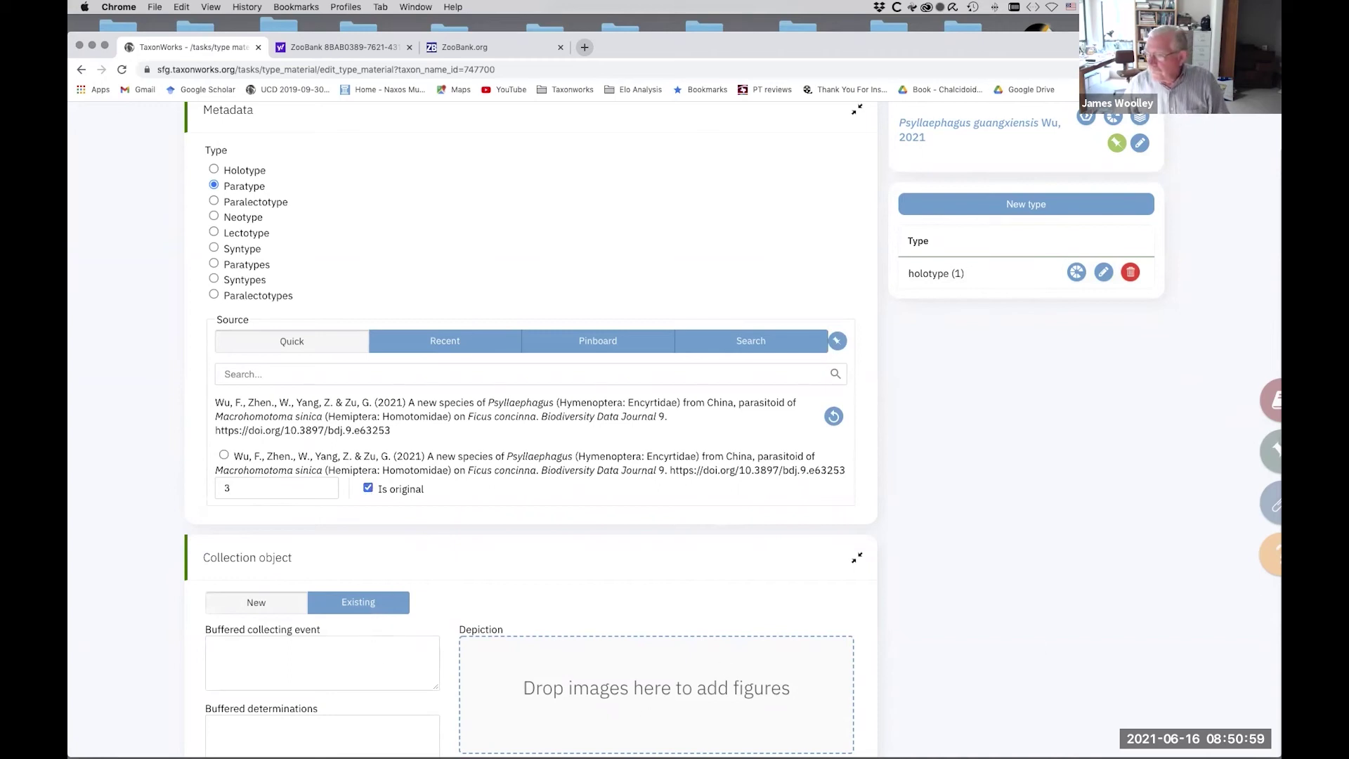
click(275, 648)
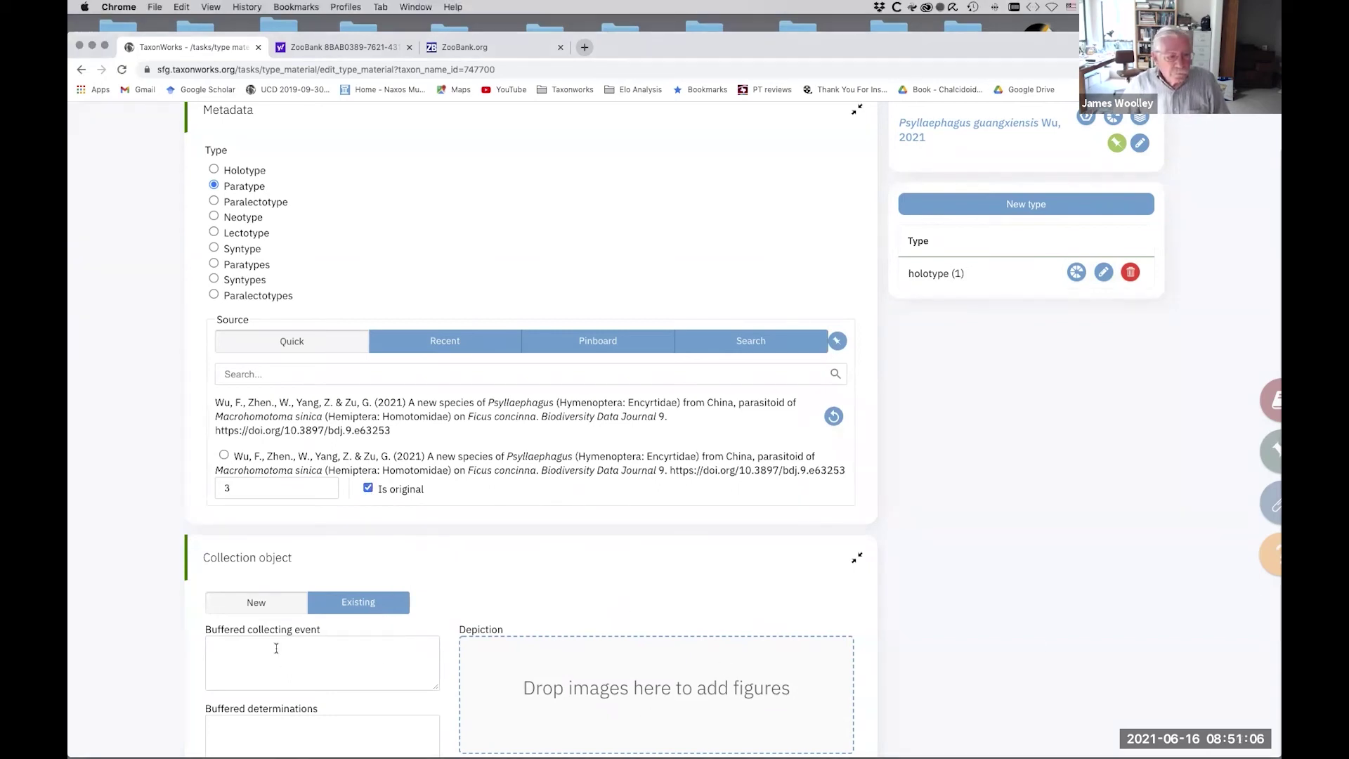
Step: Paste the female's collecting-event text, choose a preparation type, and mark the specimen Adult and Female
key(super+v)
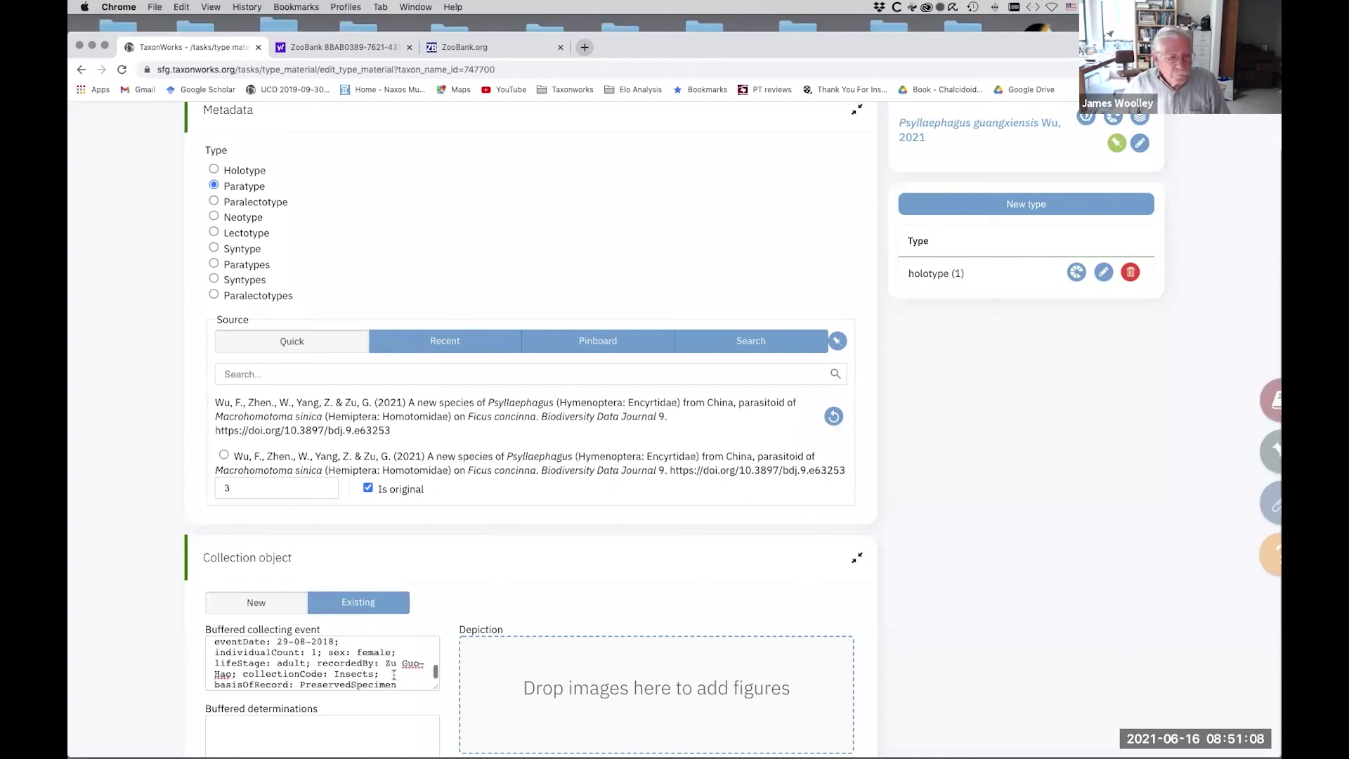
scroll(395, 675, down, 5)
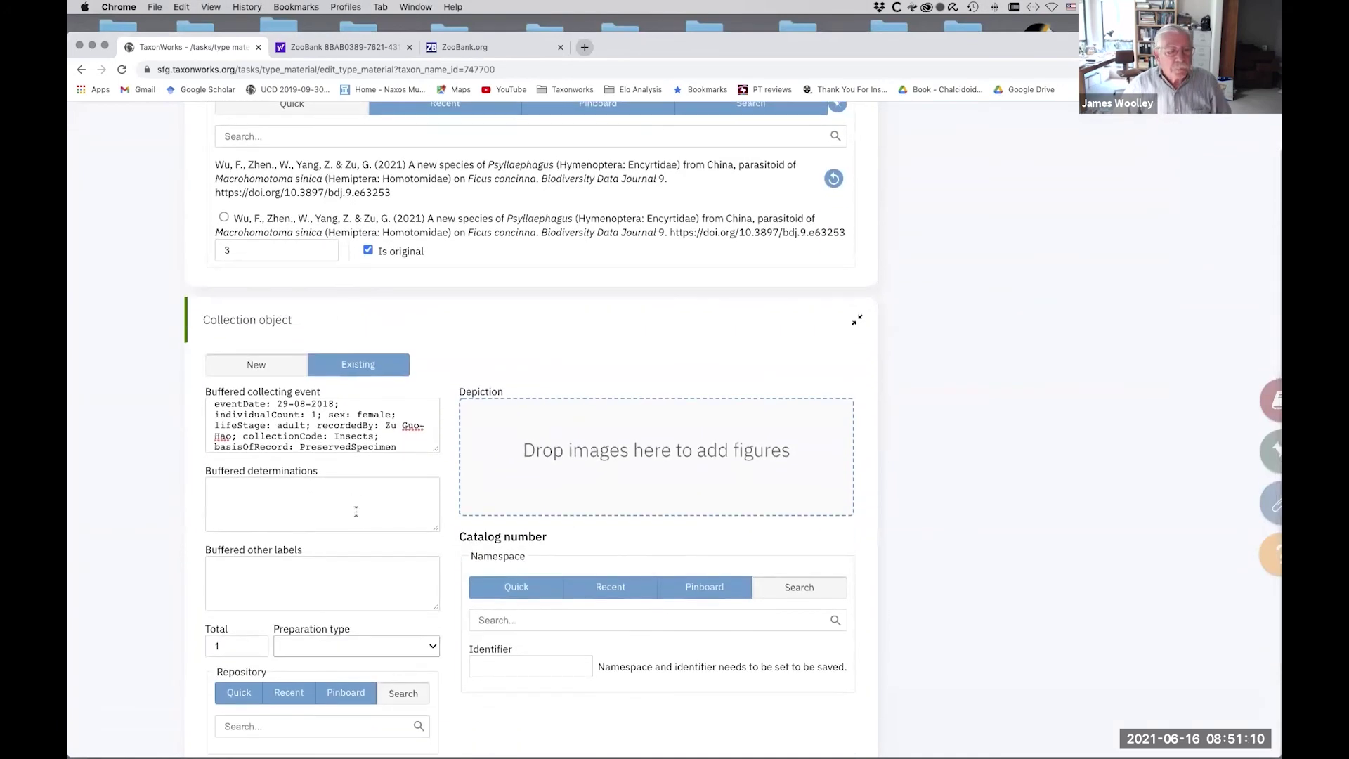
scroll(360, 523, down, 3)
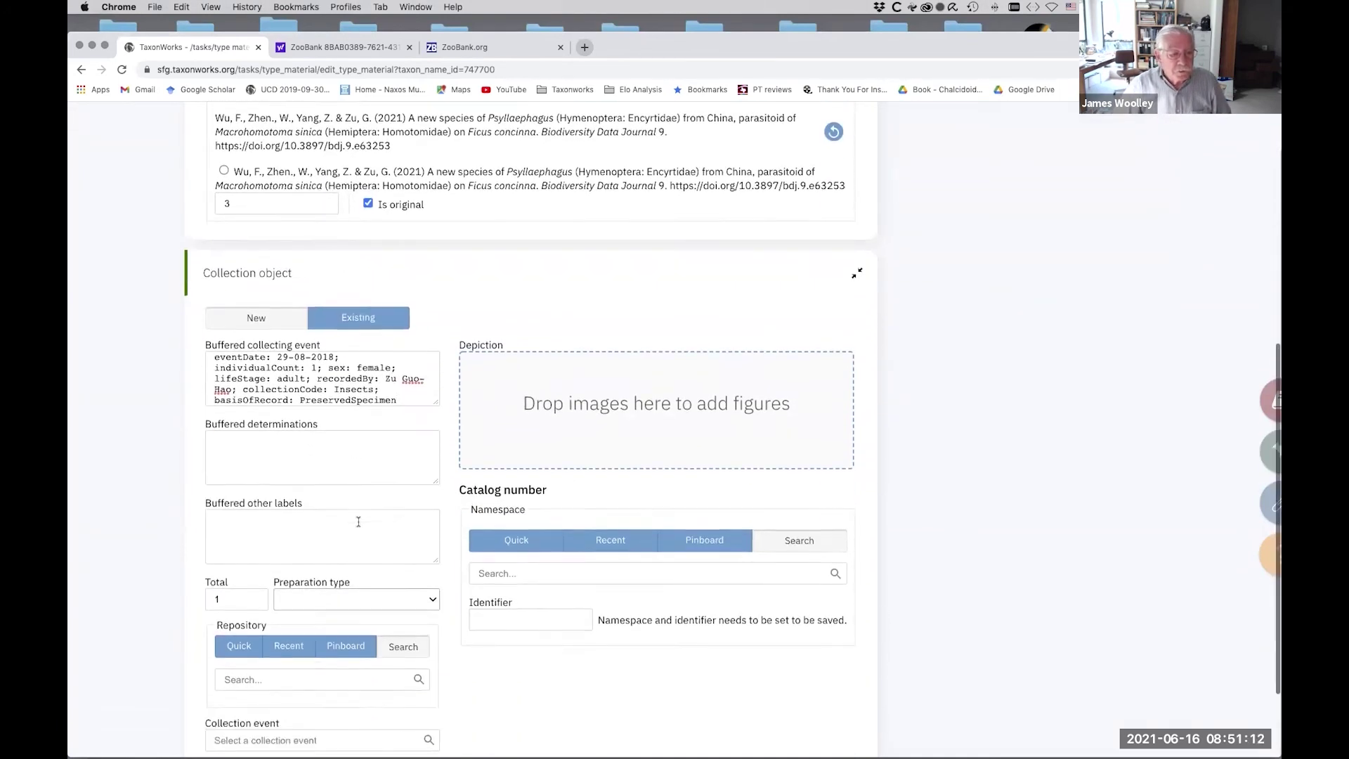
click(428, 523)
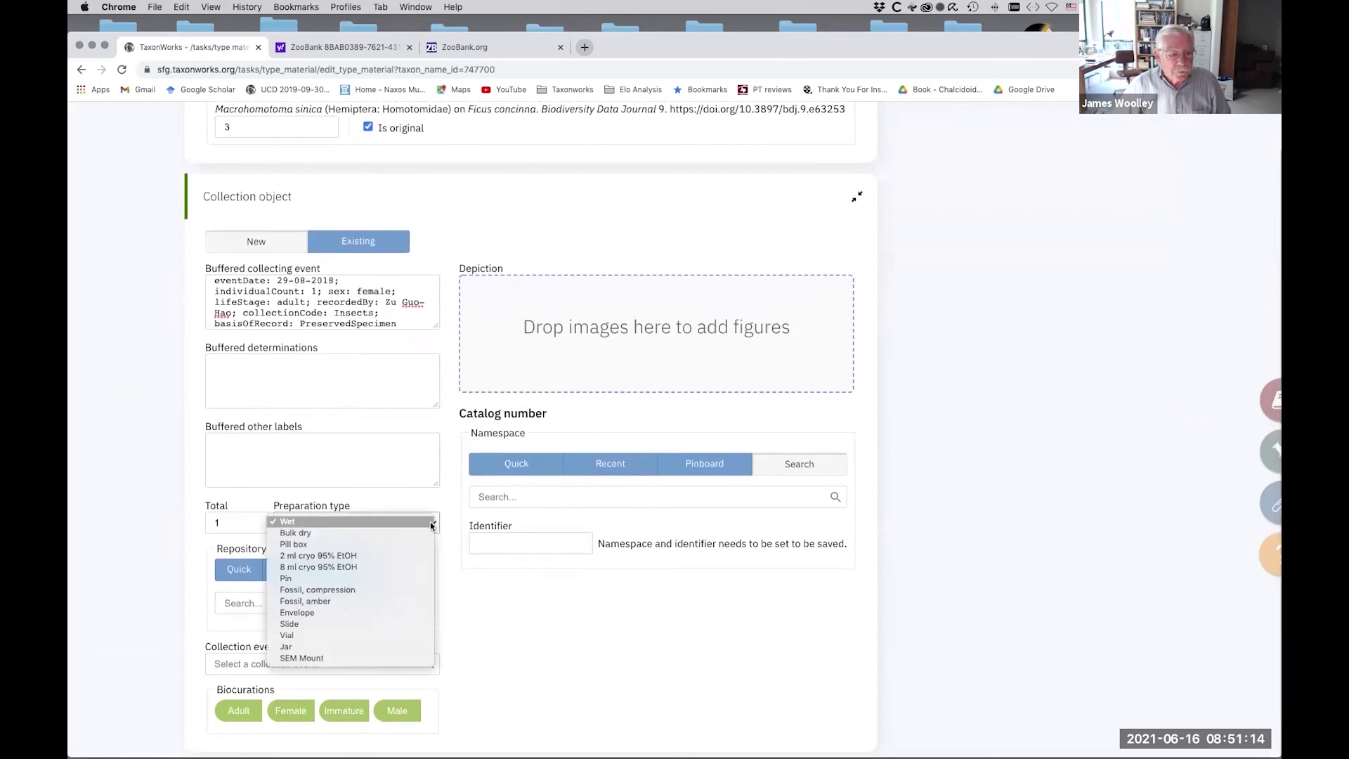
click(359, 589)
click(233, 711)
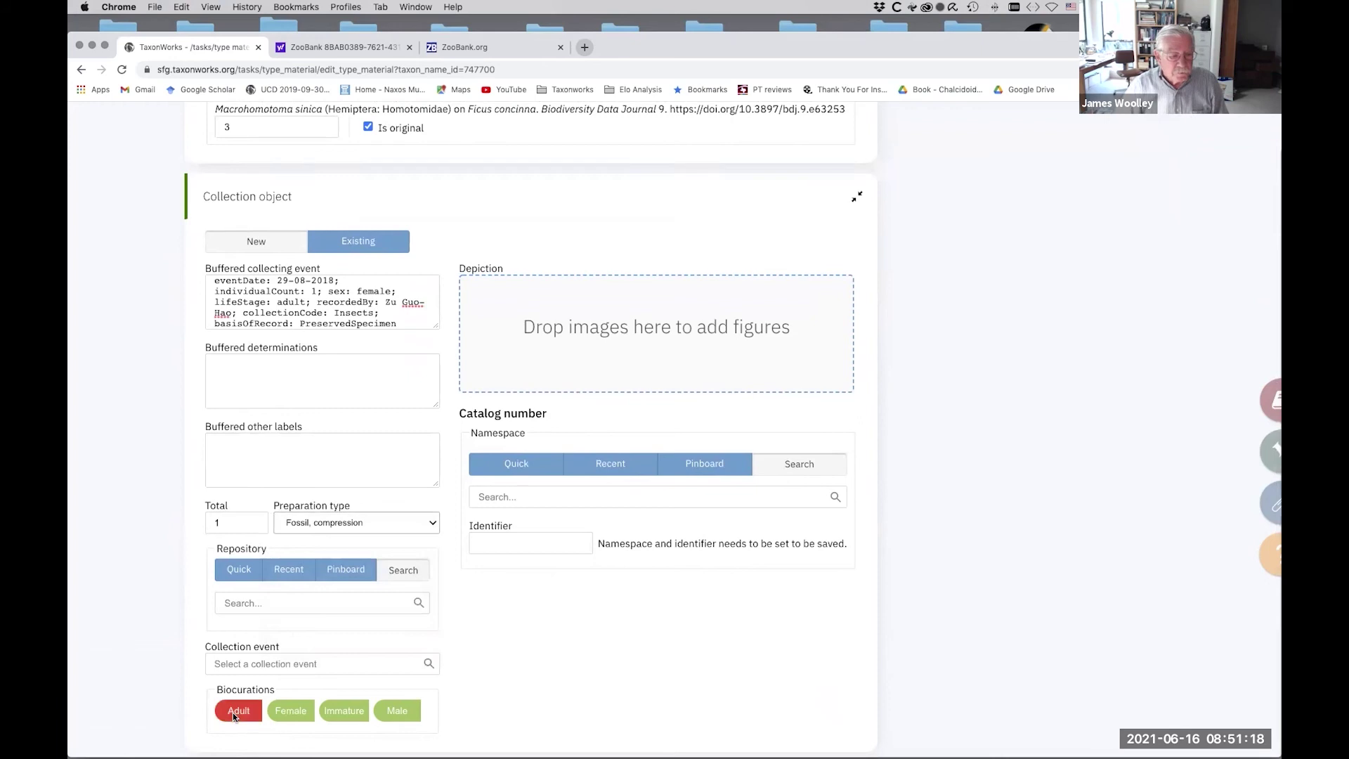
click(286, 712)
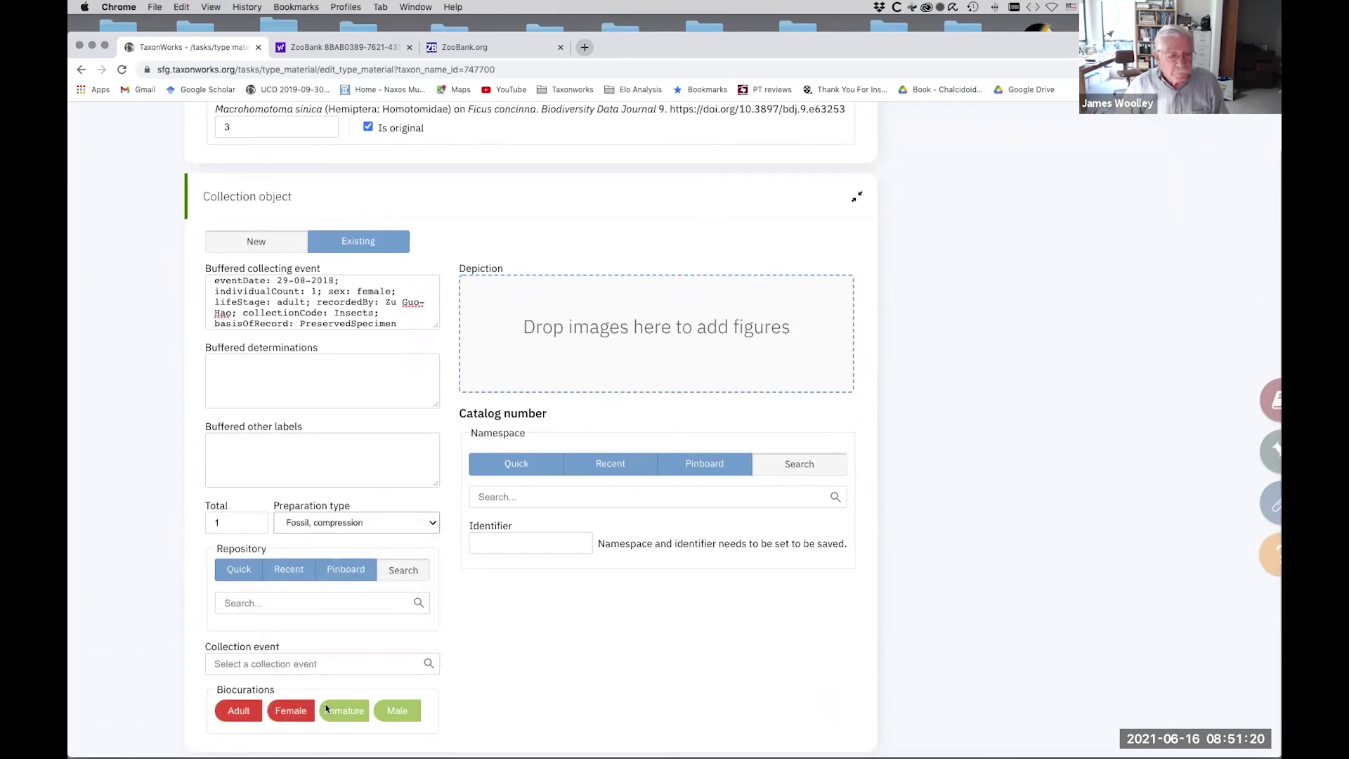
Step: Set Tianjin Agricultural University (TJAU) as repository and Pin as the preparation type
click(272, 603)
text(TJAU)
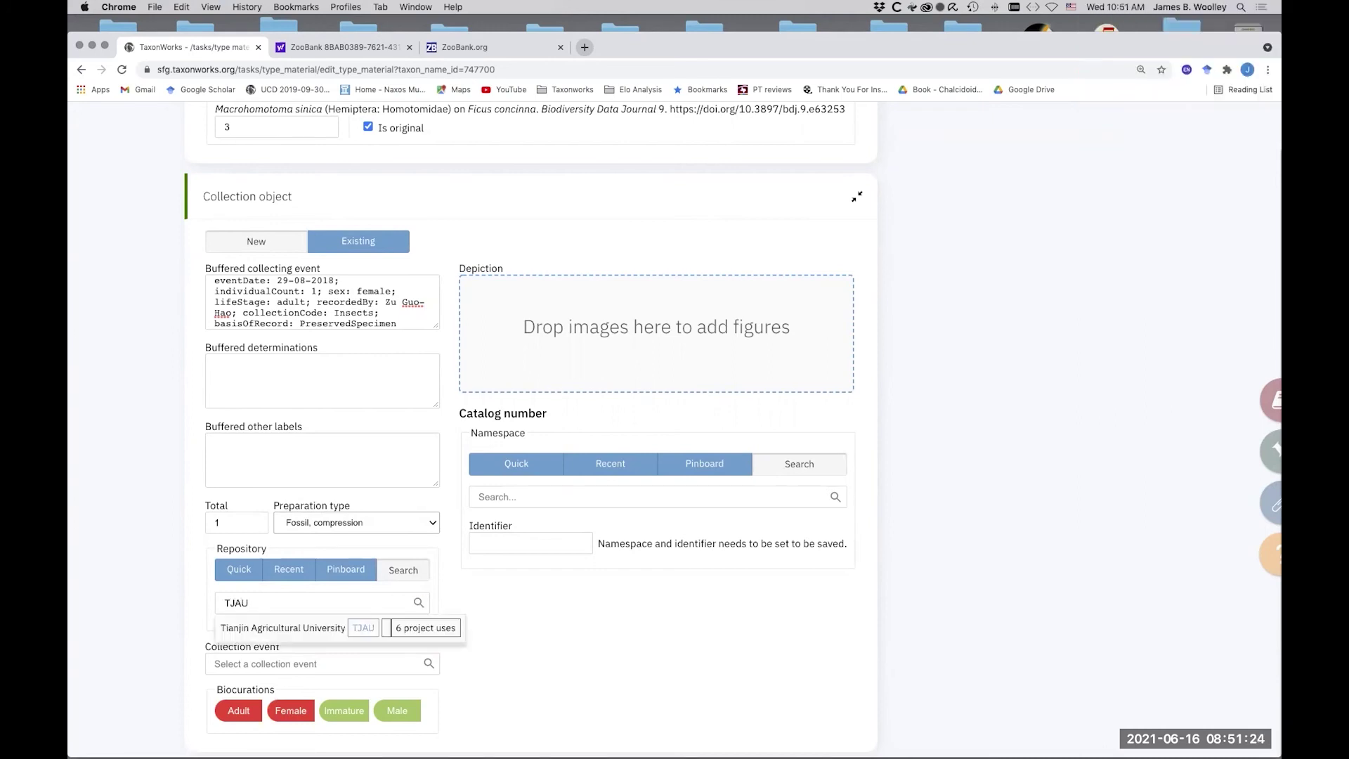
click(264, 629)
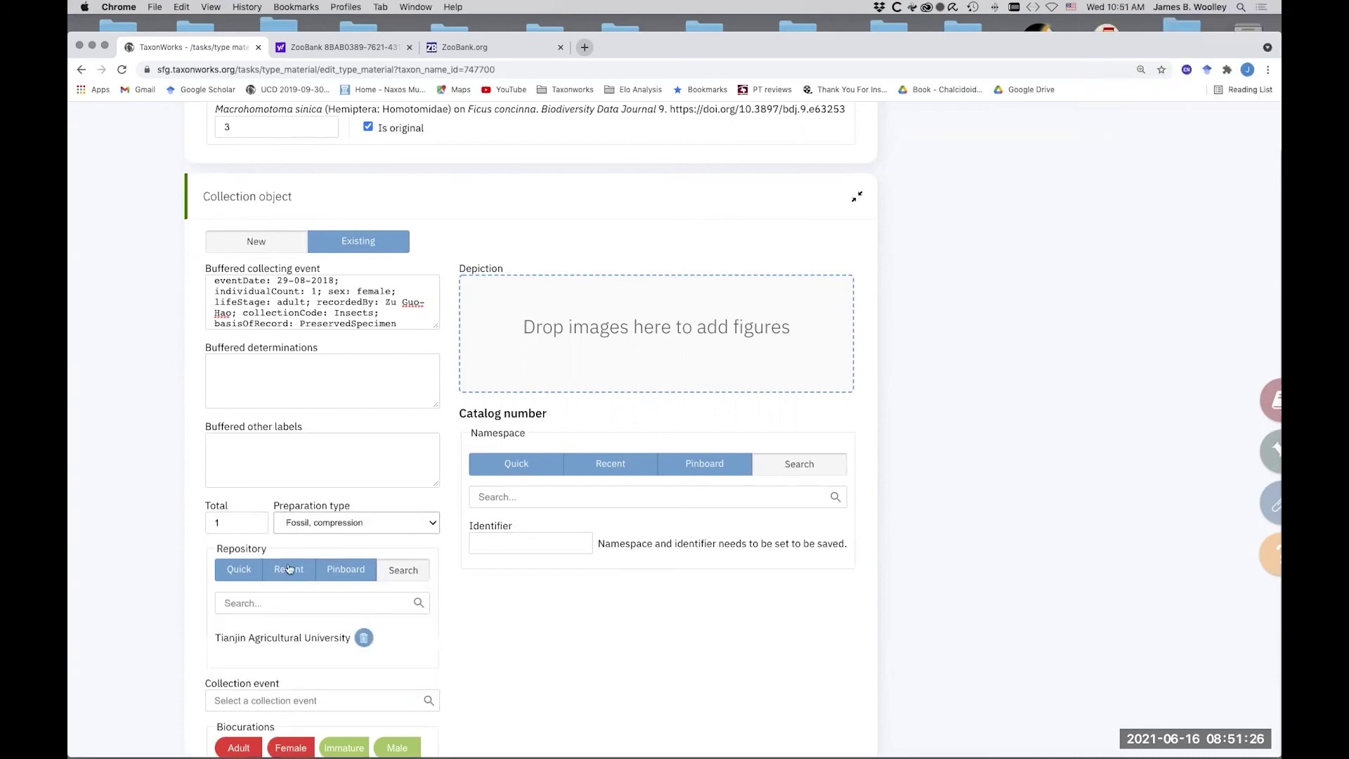
click(399, 520)
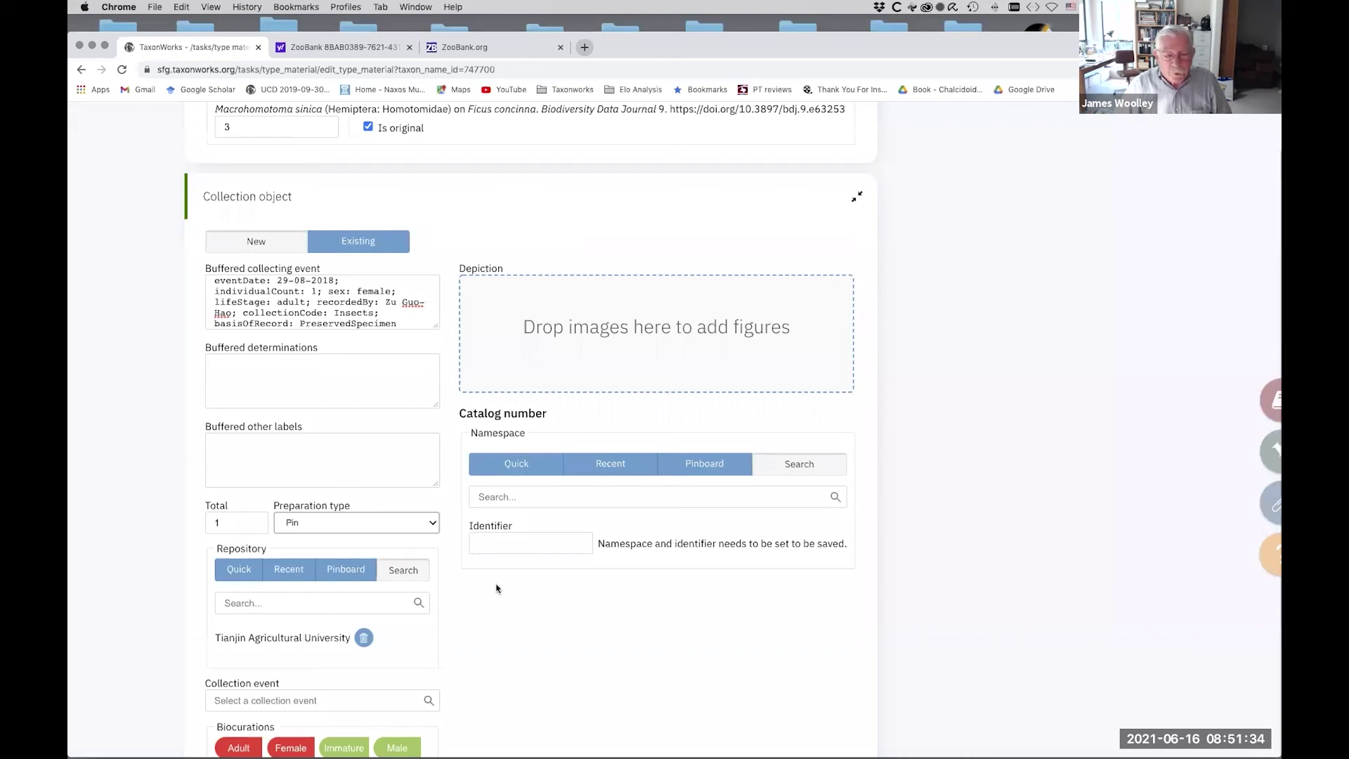
scroll(496, 598, down, 2)
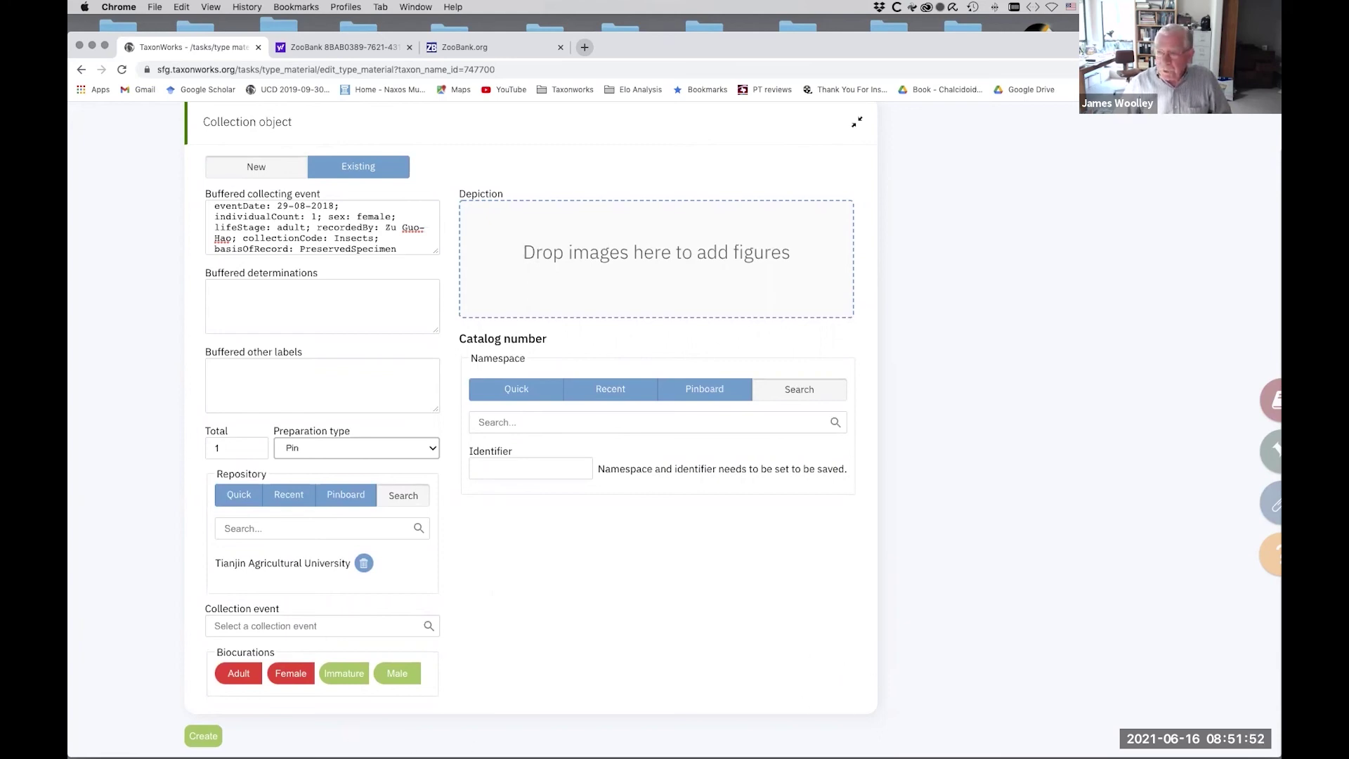
key(super+Tab)
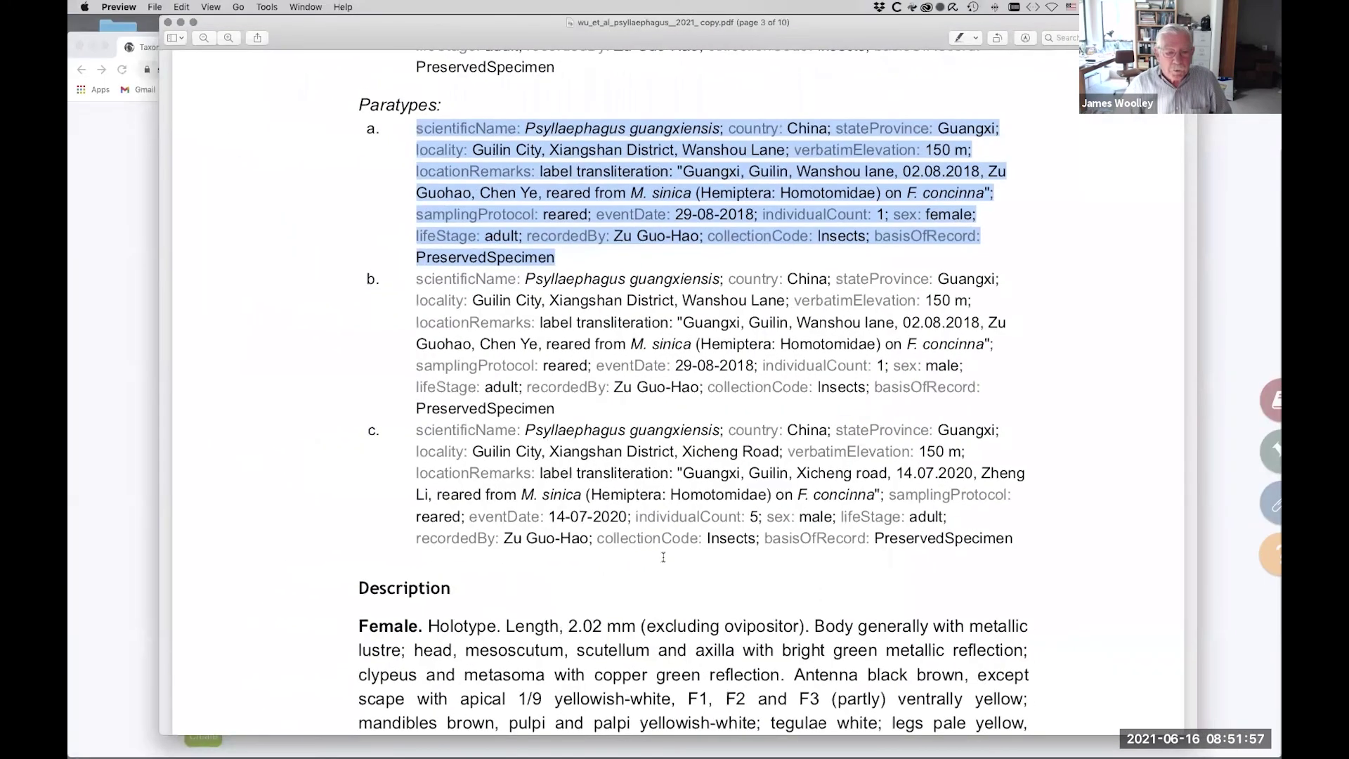
scroll(663, 556, down, 15)
scroll(663, 557, down, 15)
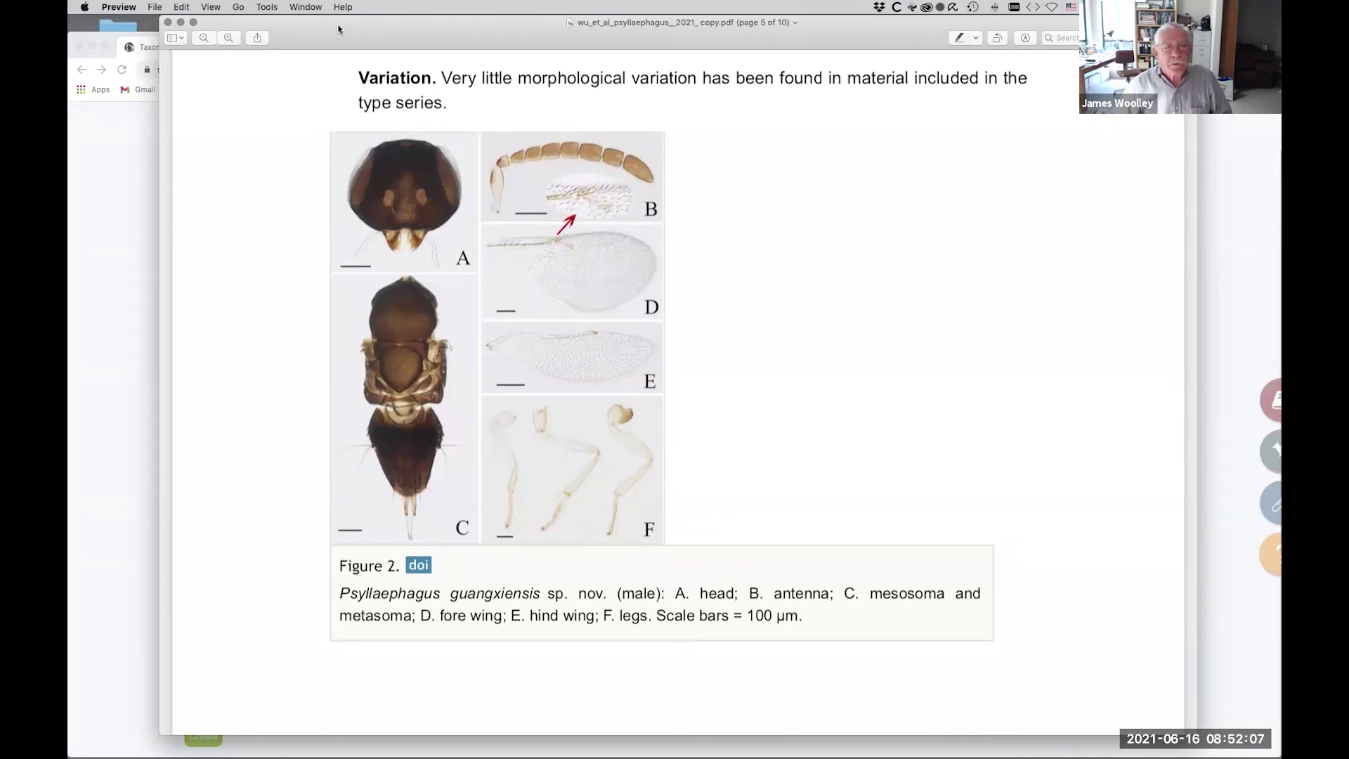
click(180, 22)
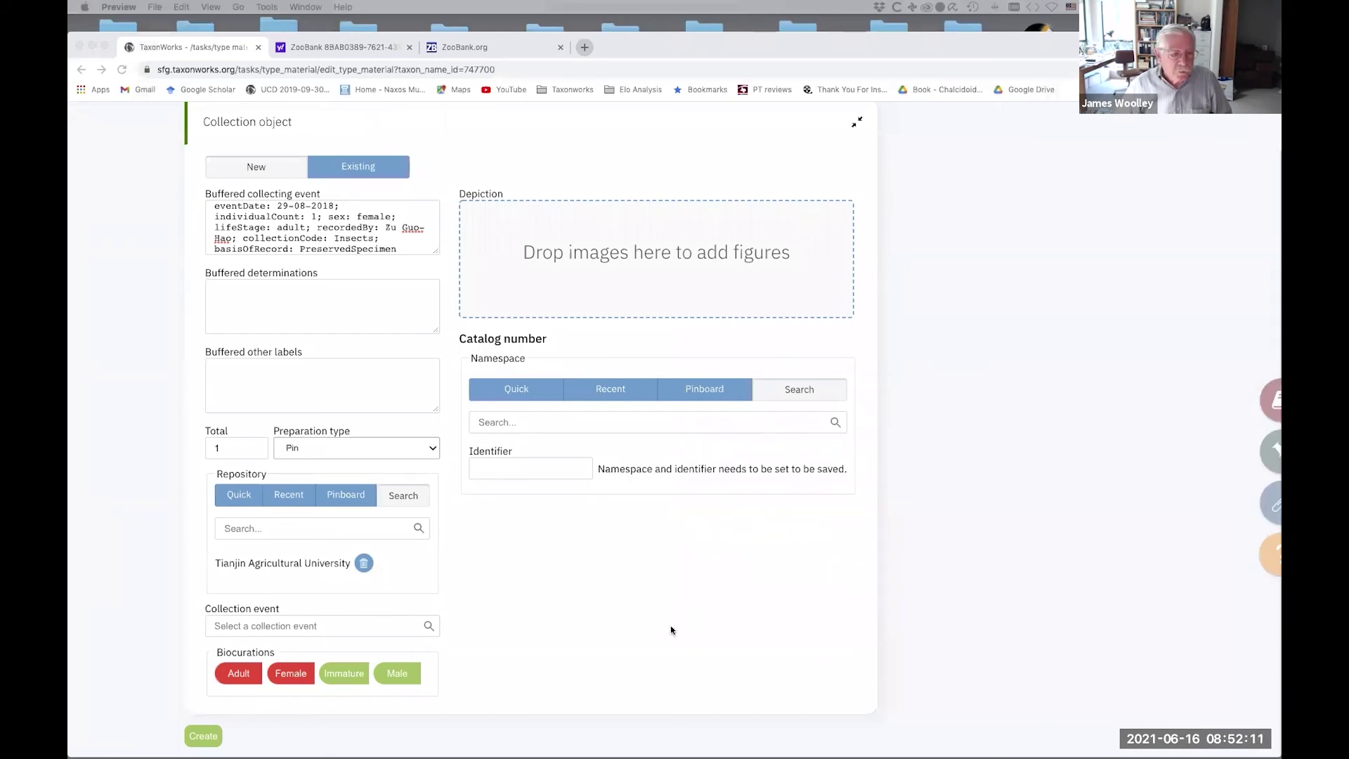
Step: Create the female pinned paratype record and open Browse nomenclature for Psyllaephagus guangxiensis
click(201, 736)
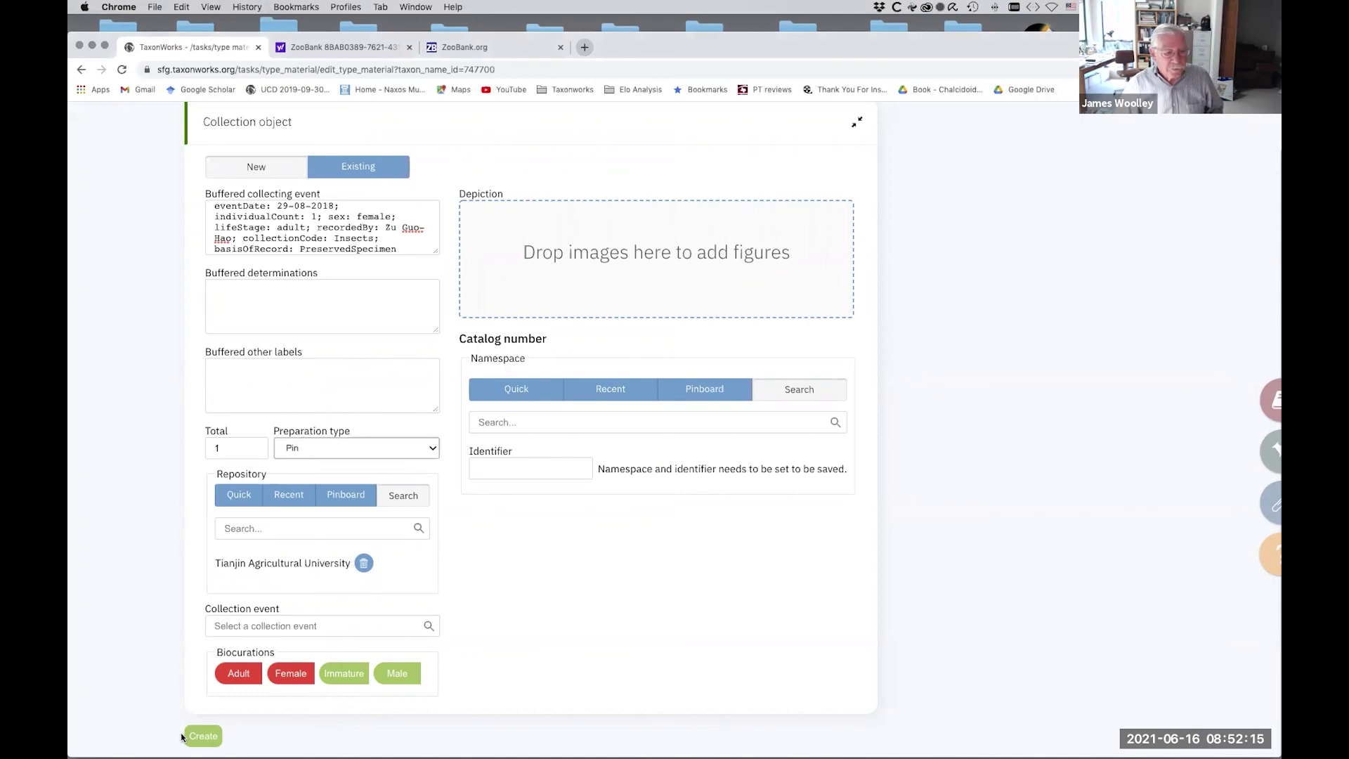
click(195, 743)
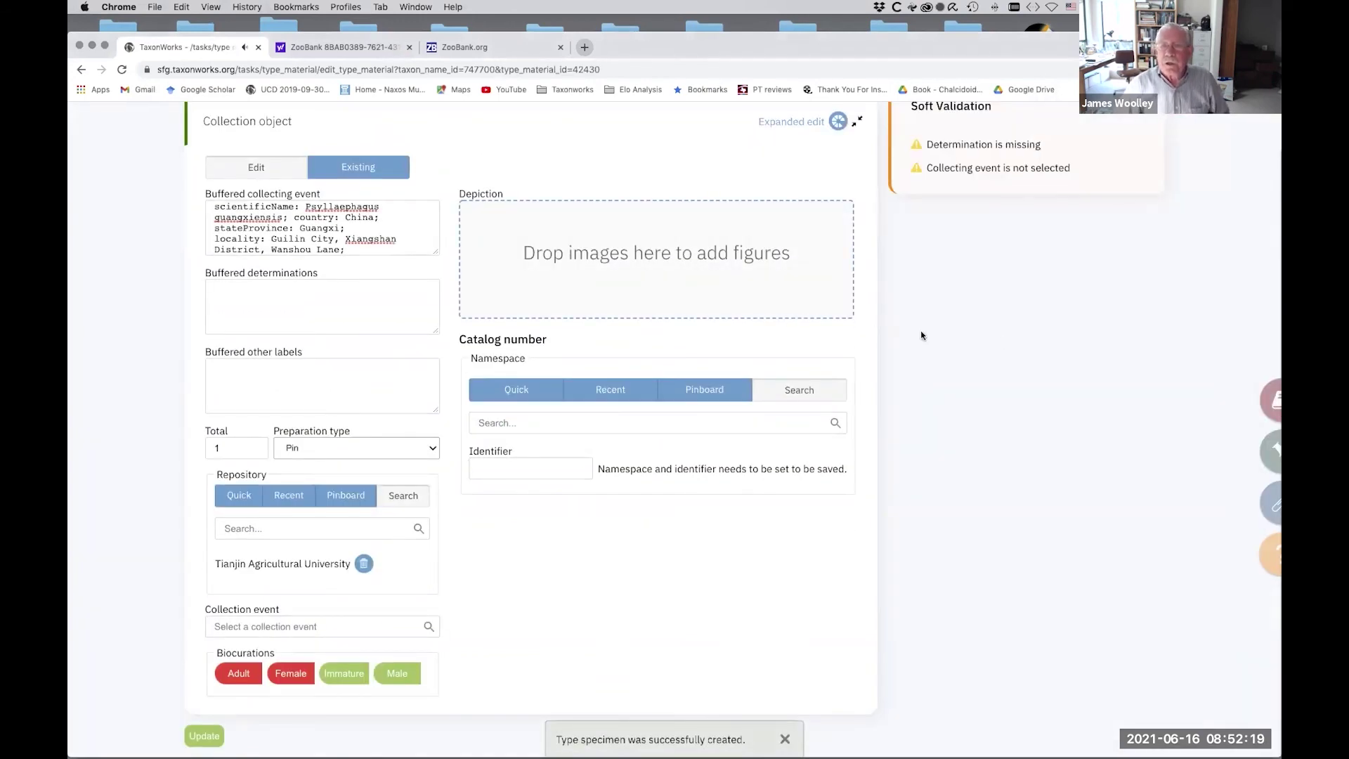
scroll(998, 343, up, 6)
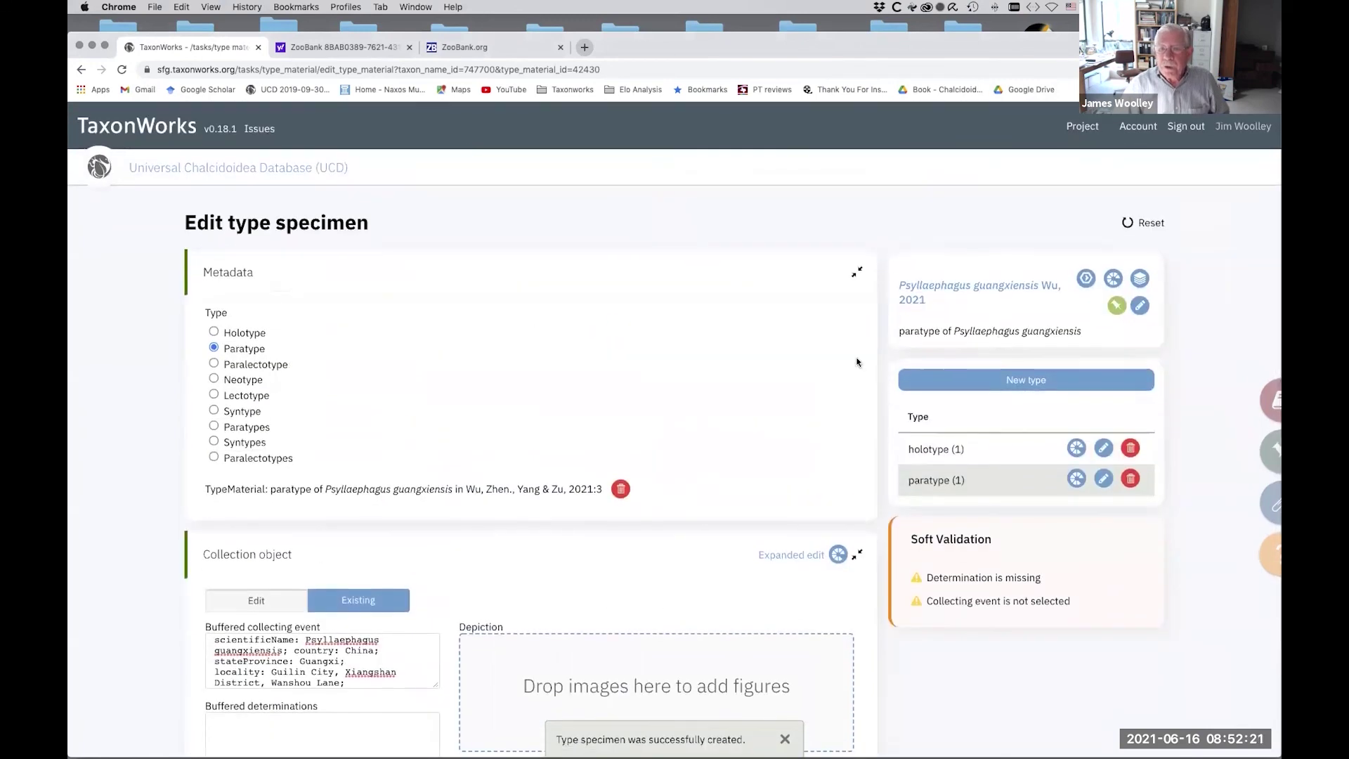
click(961, 301)
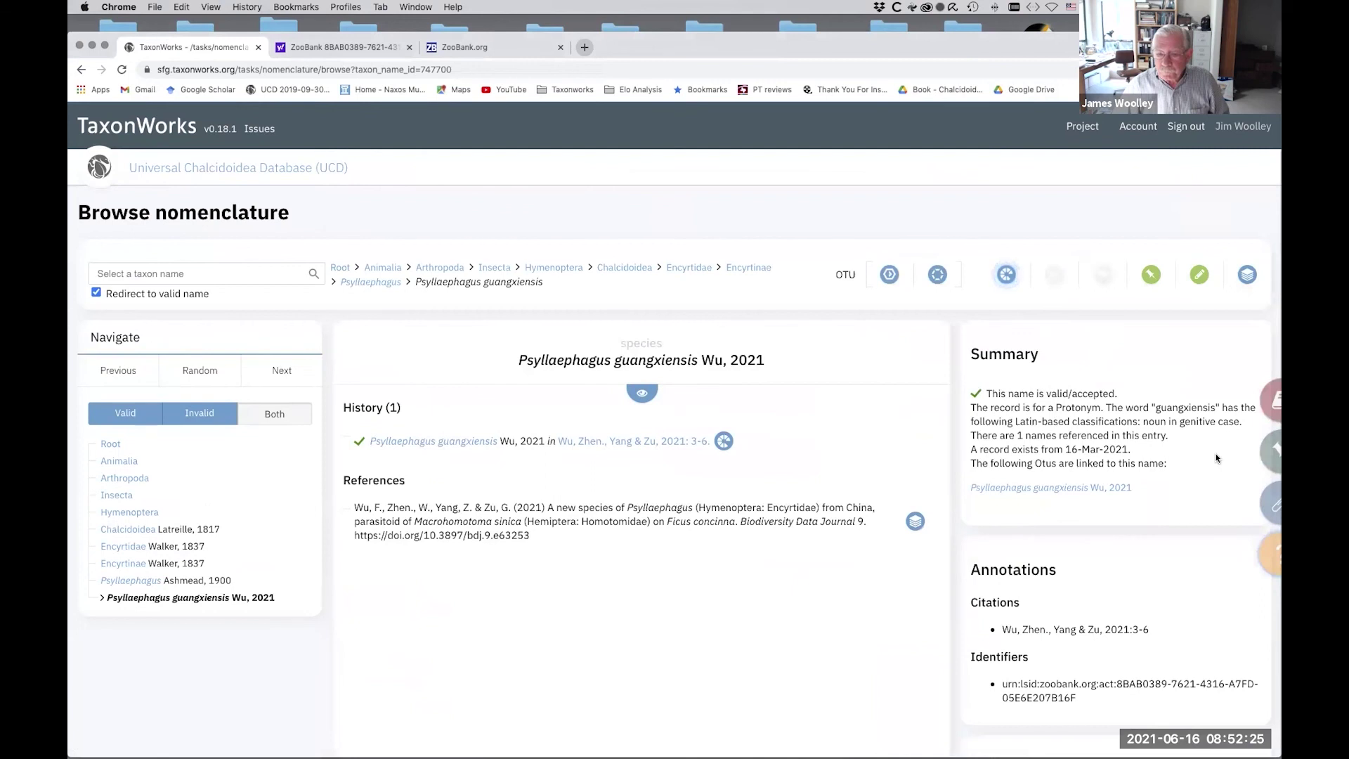
scroll(1216, 458, down, 3)
scroll(1217, 459, up, 3)
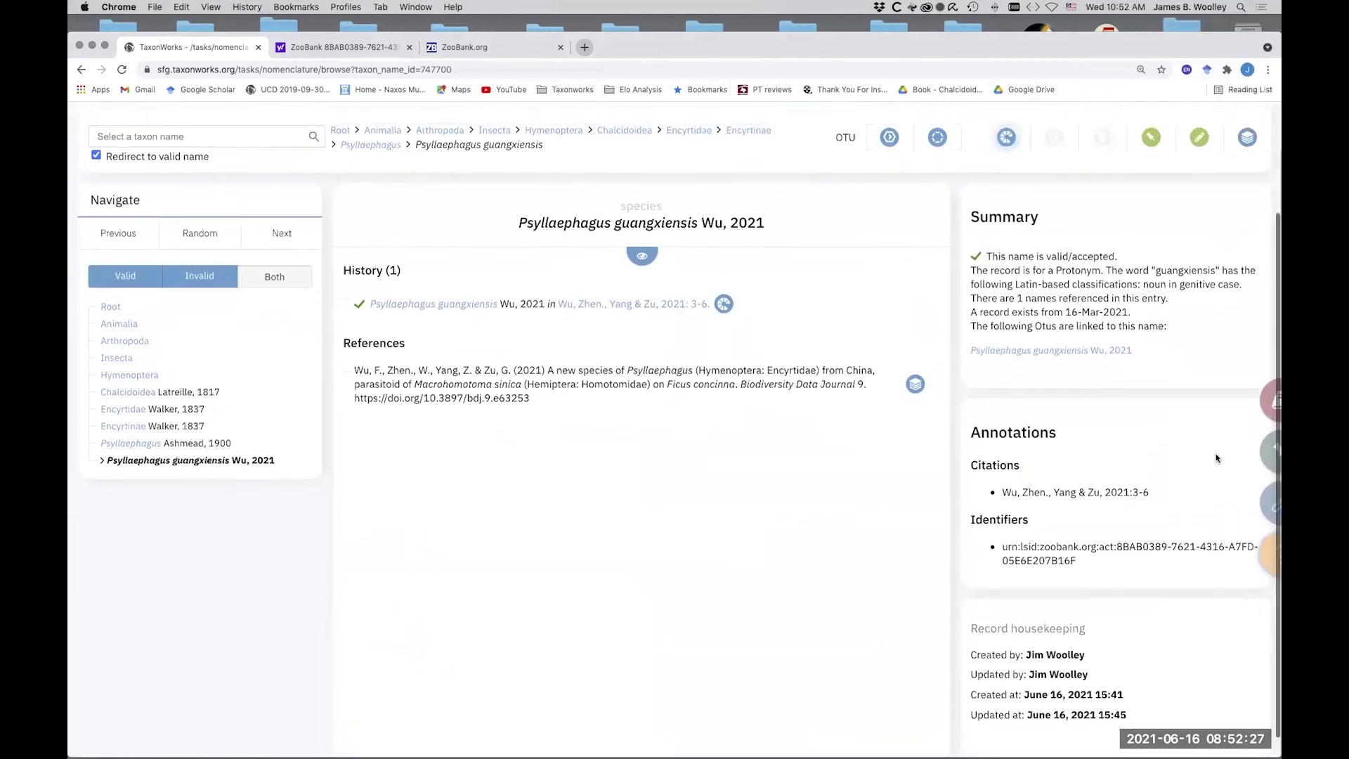
scroll(1217, 459, down, 3)
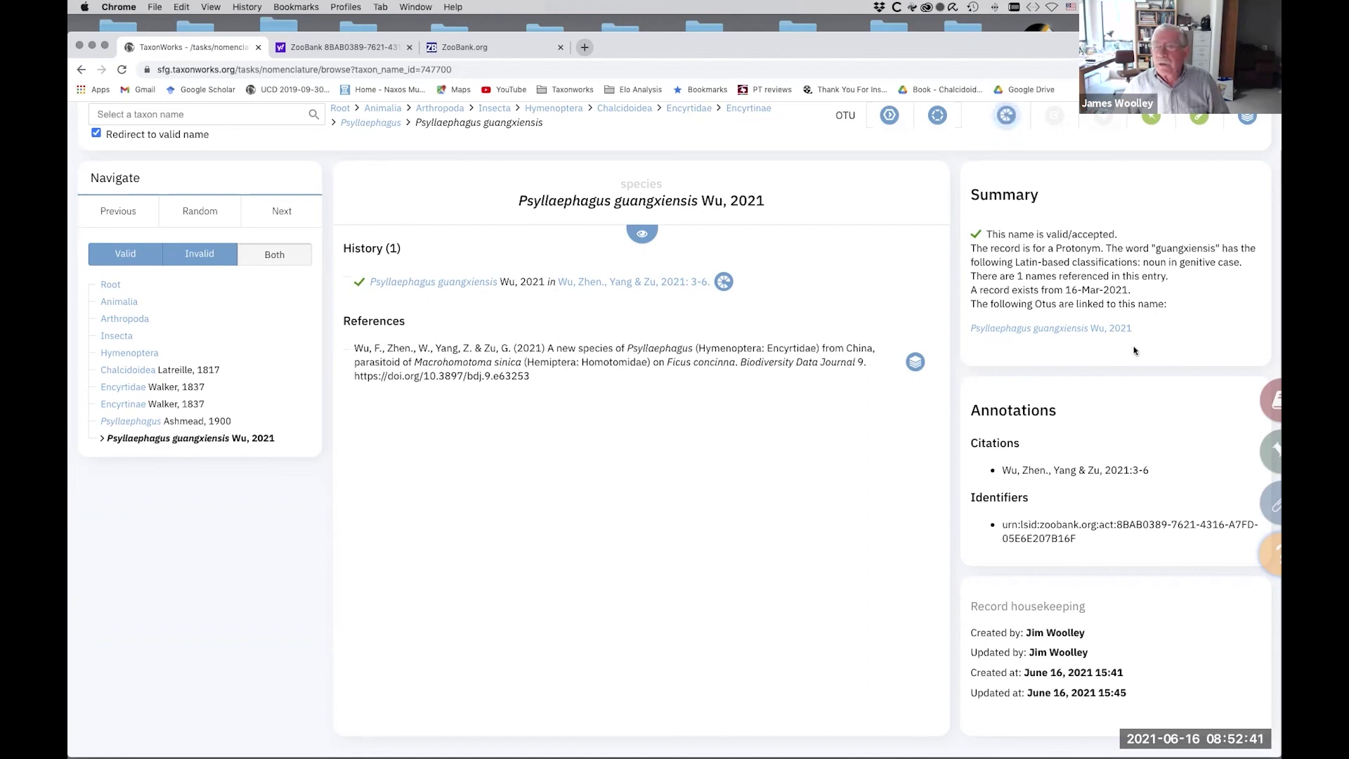
Step: Edit Psyllaephagus guangxiensis and set Gender and form to Adjective, giving neuter guangxiense
click(1007, 114)
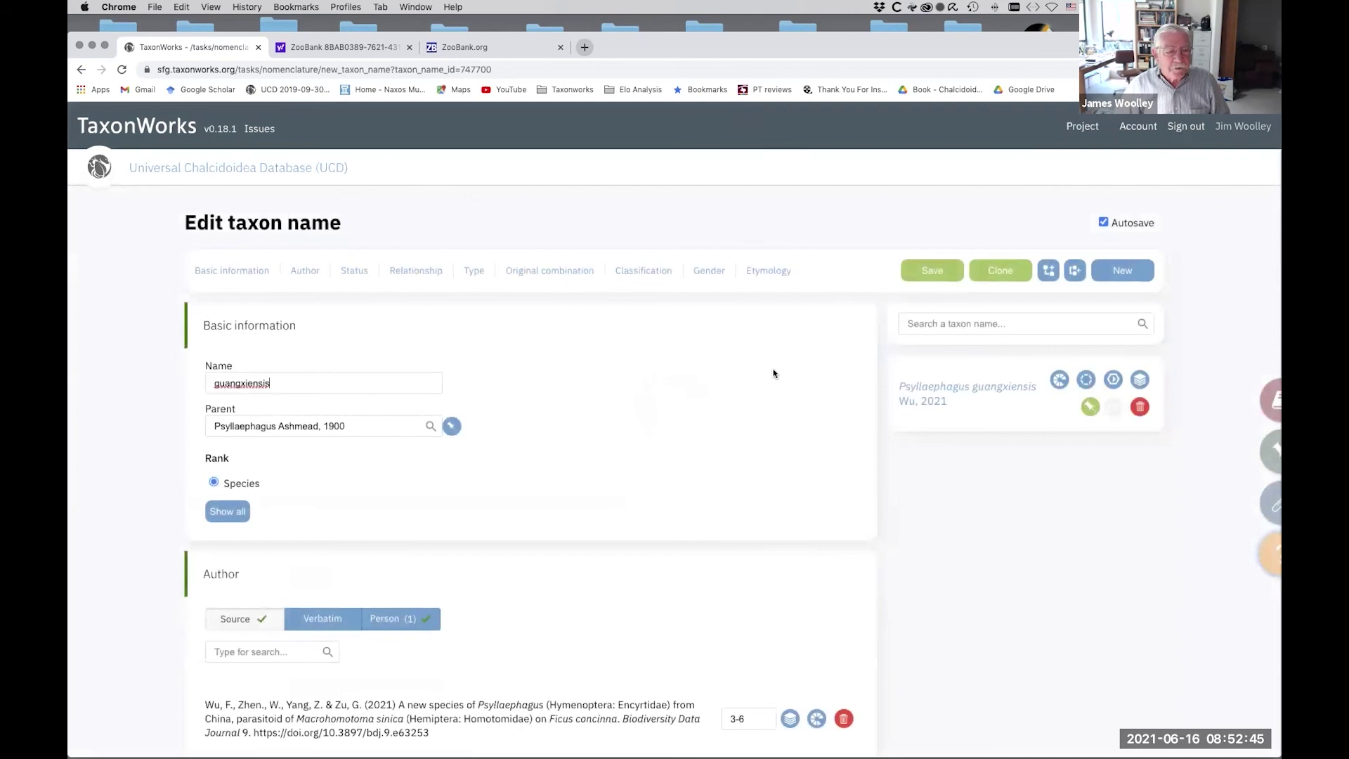
scroll(766, 380, down, 5)
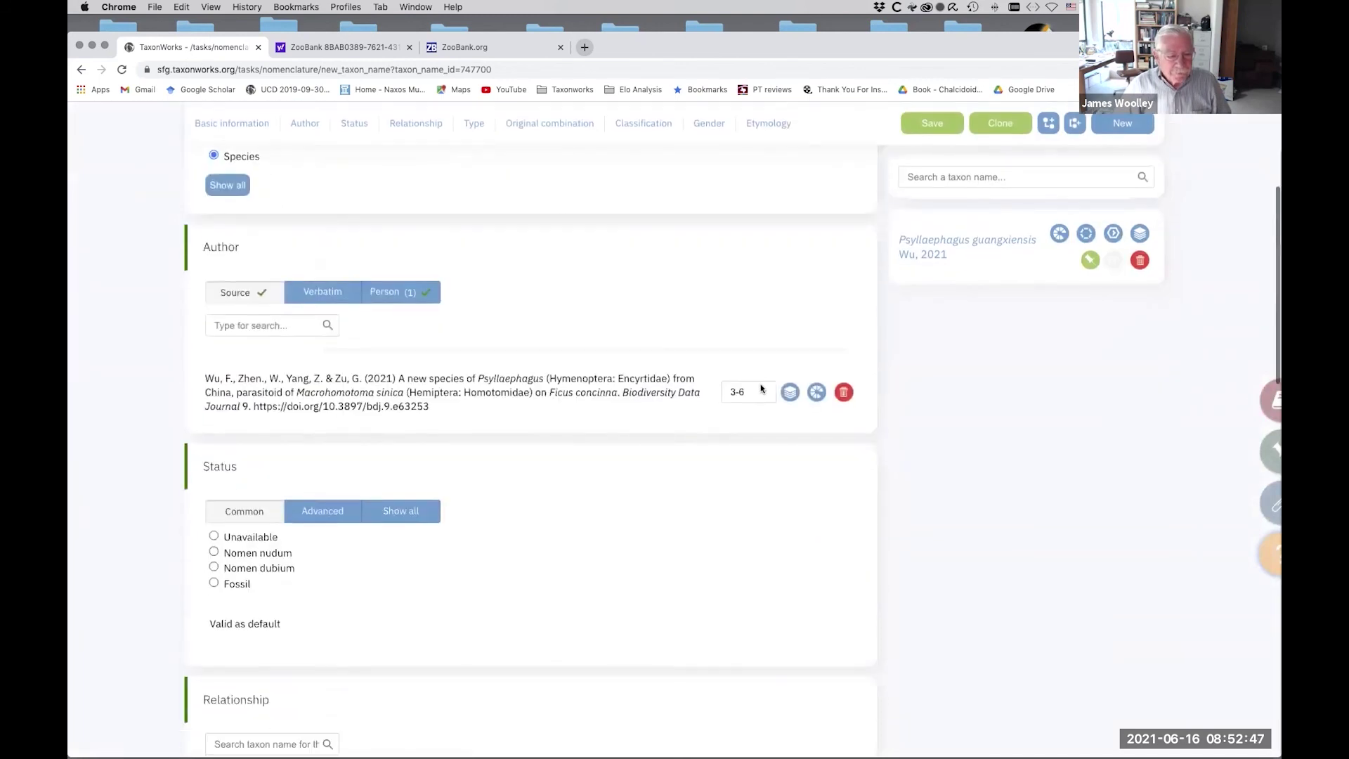
scroll(761, 384, down, 14)
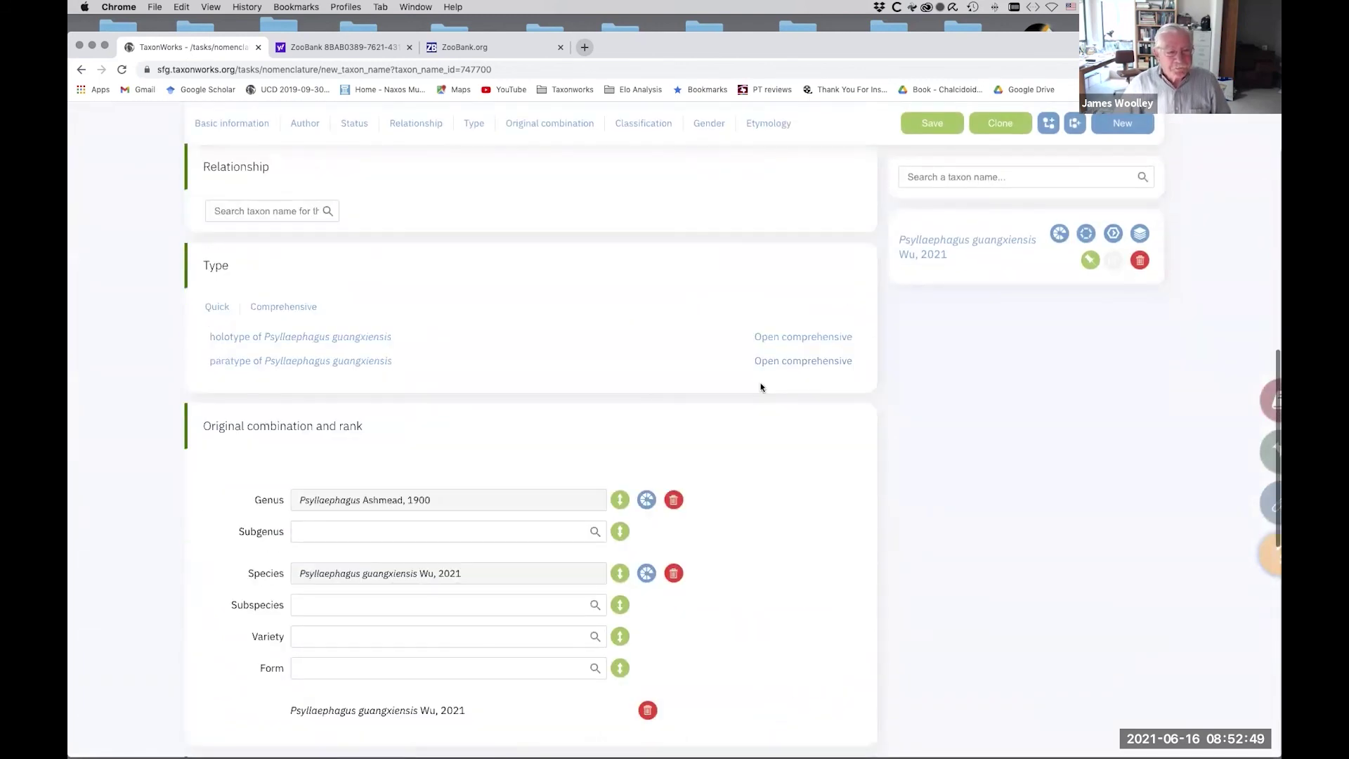
scroll(762, 386, down, 2)
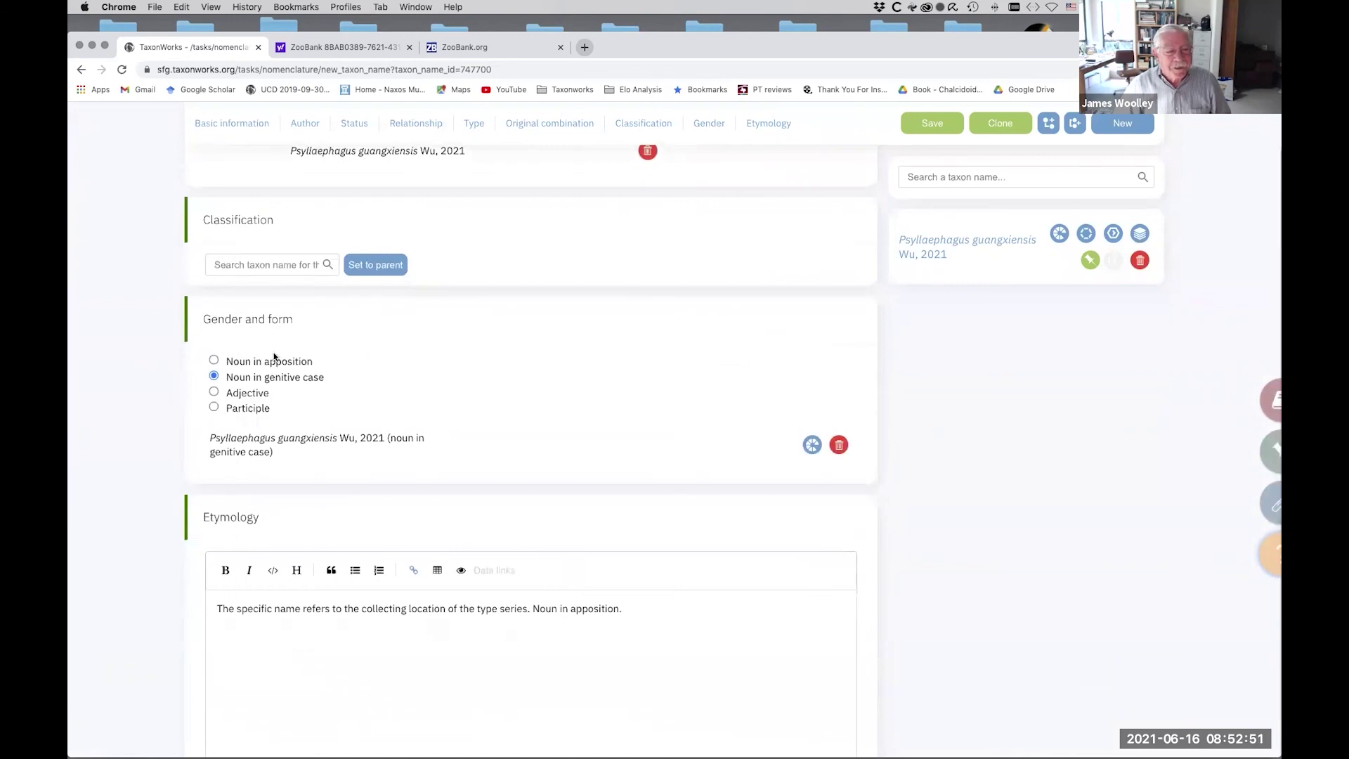
click(214, 393)
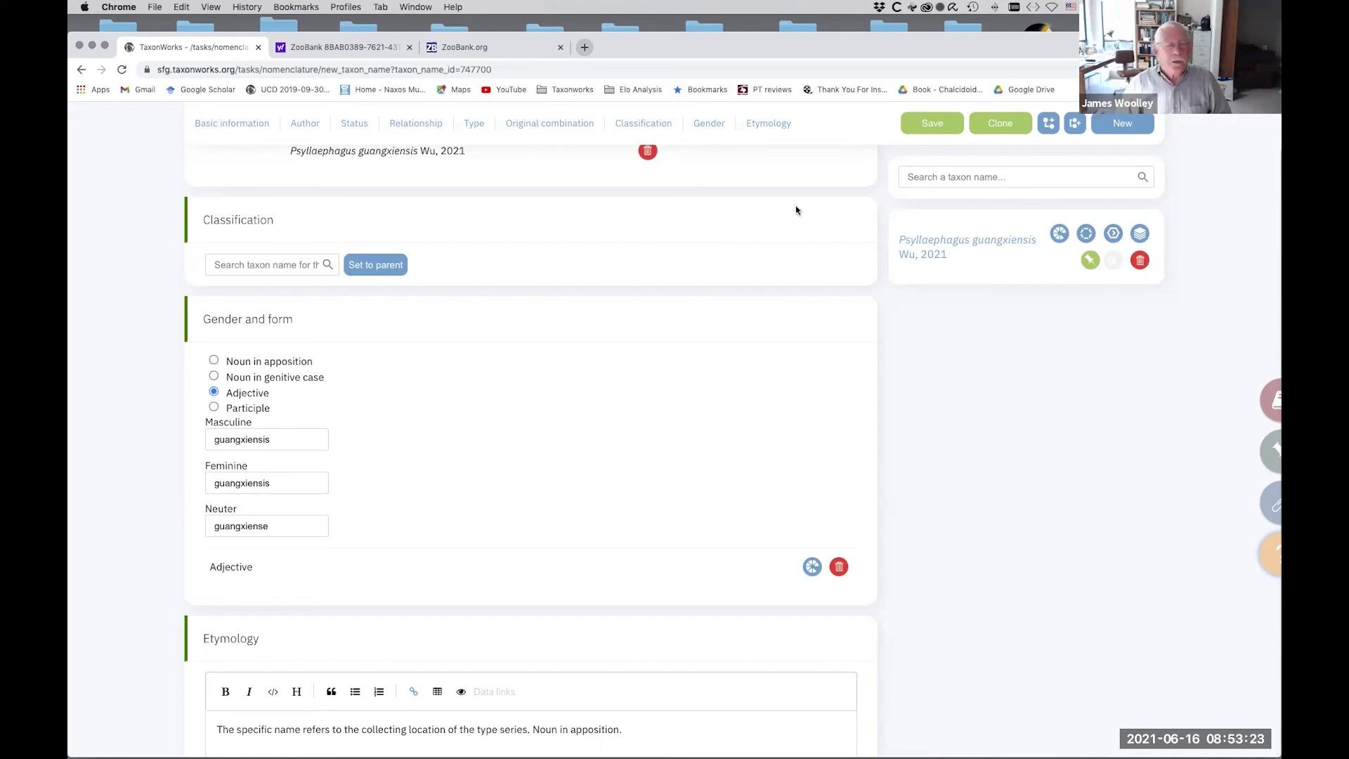
scroll(801, 225, up, 15)
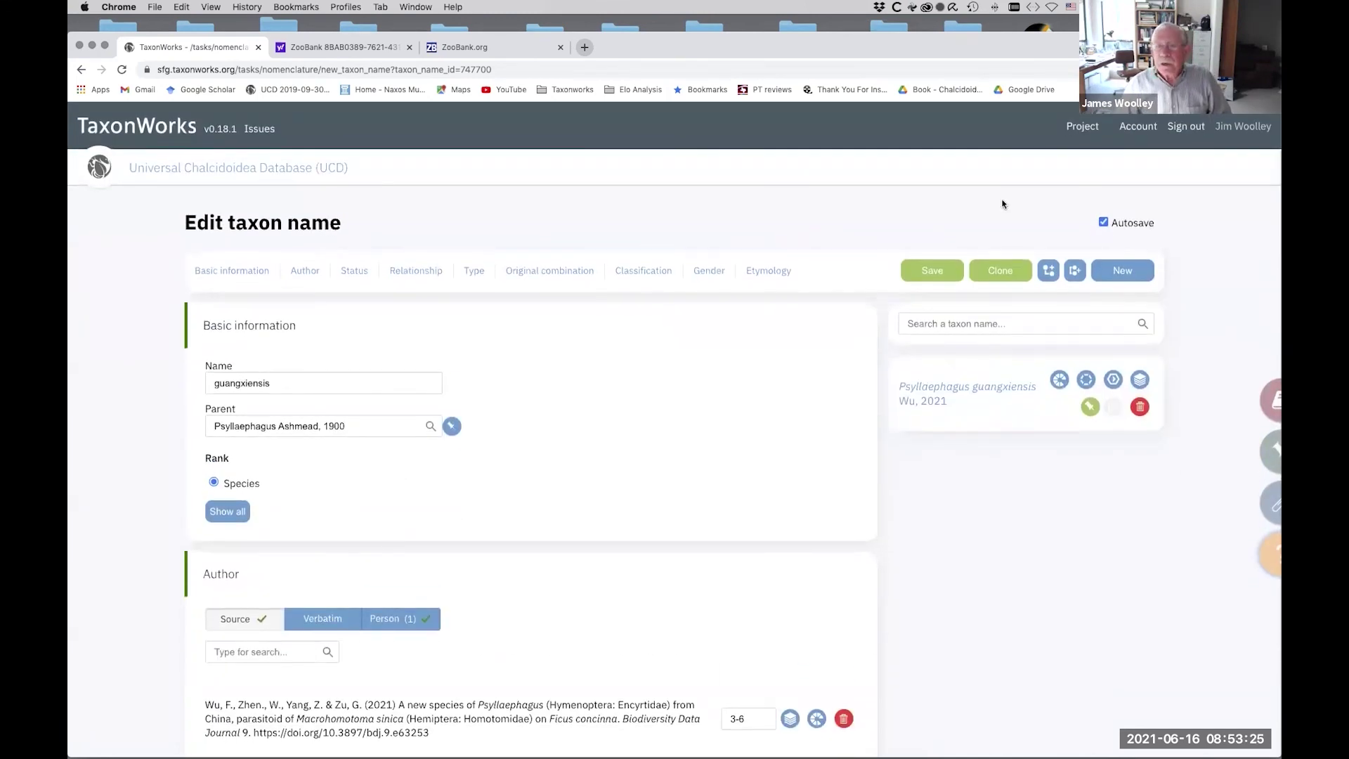
Step: Save the adjective change and review the Psyllaephagus guangxiensis Wu, 2021 nomenclature summary
click(915, 276)
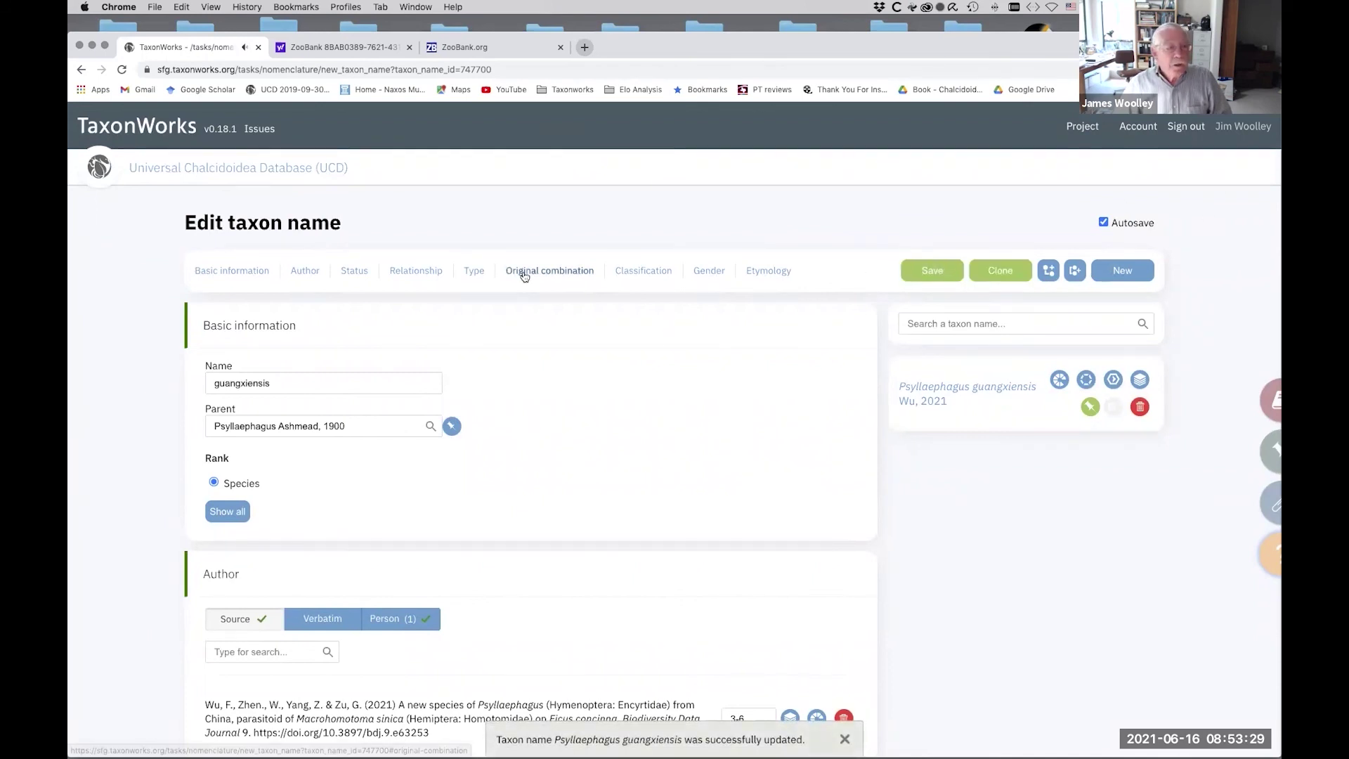
click(958, 386)
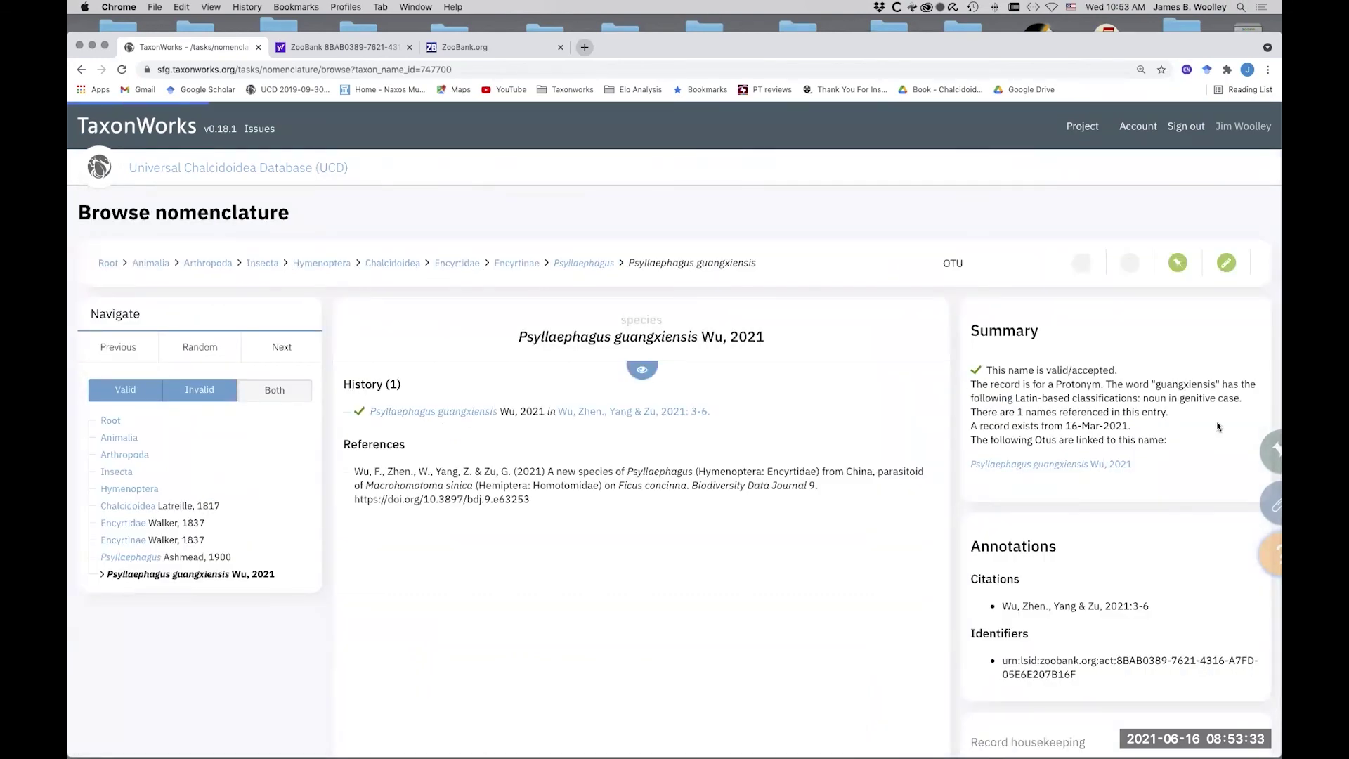
scroll(1218, 426, down, 3)
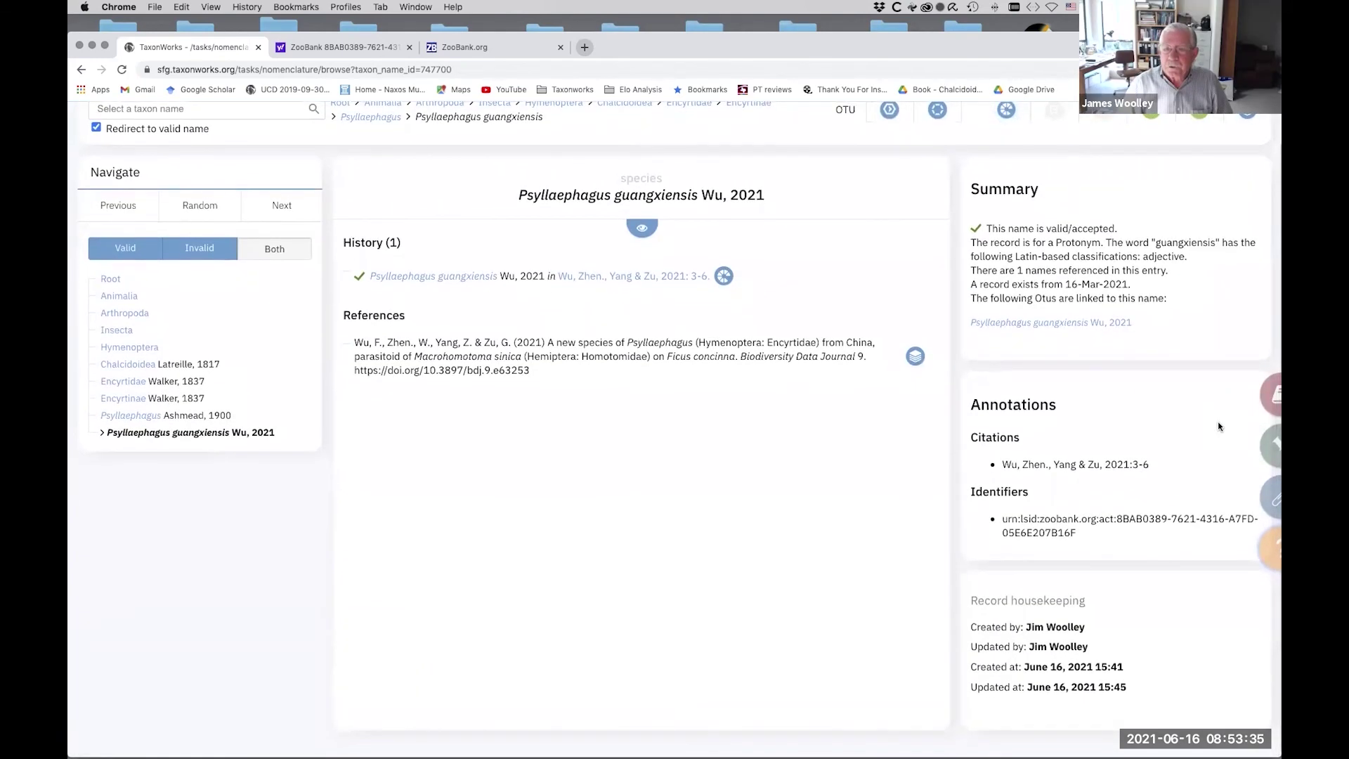
scroll(1213, 418, up, 1)
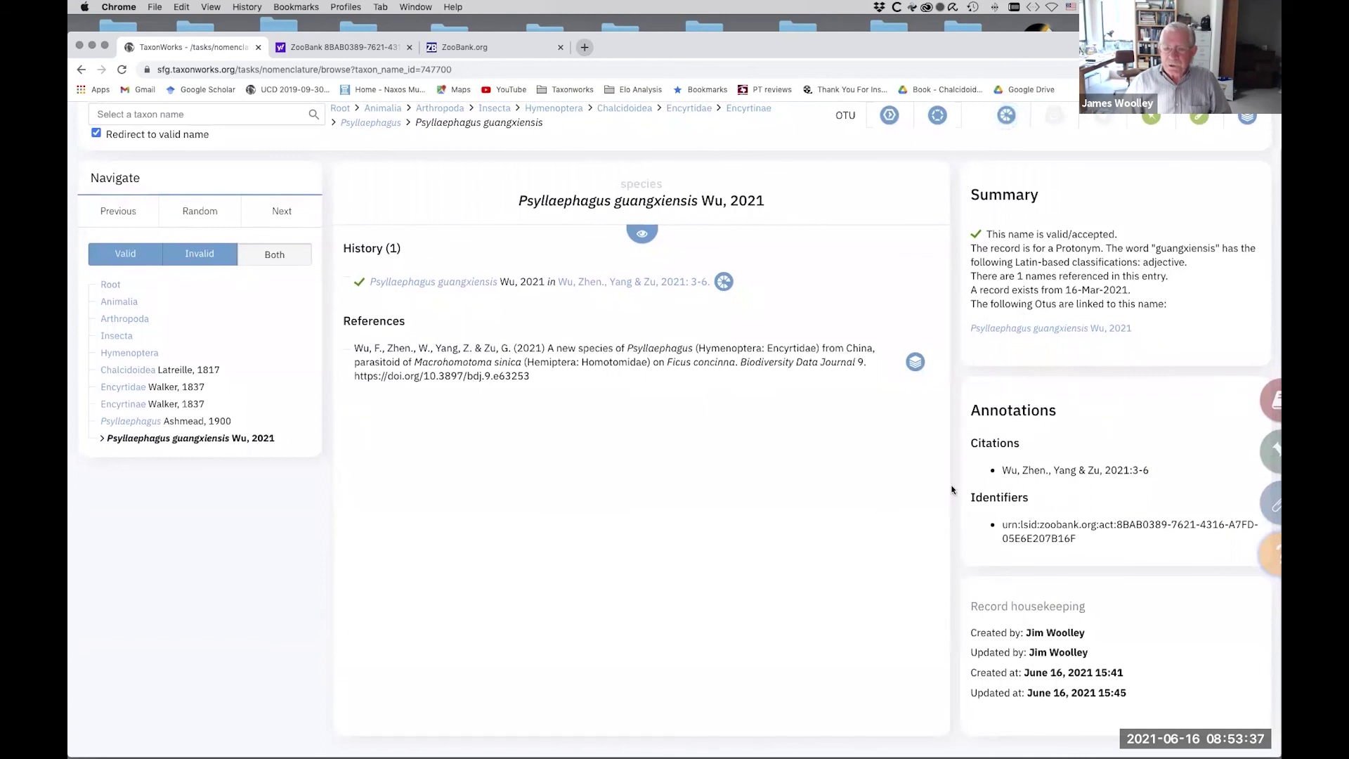